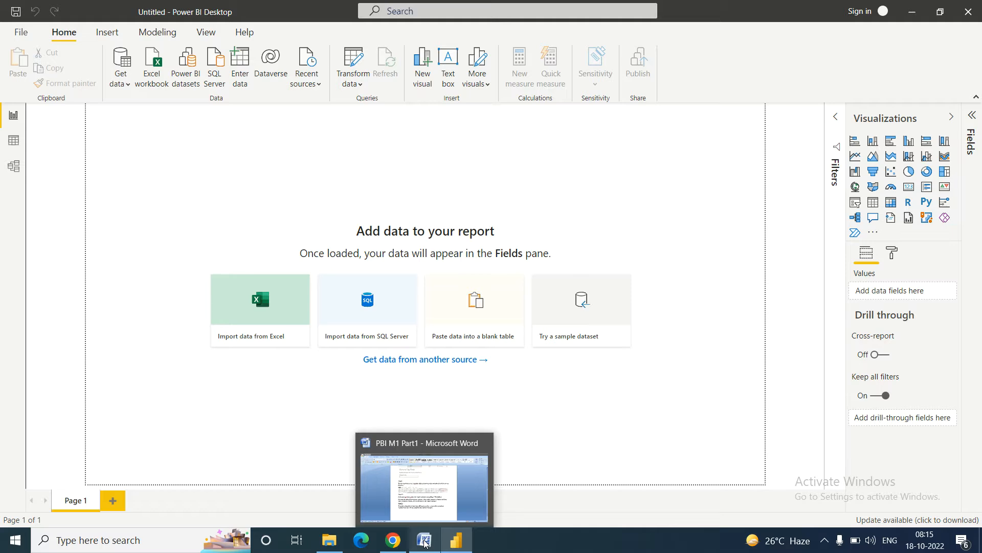
# Step: Share the entire screen in Google Meet, then bring the empty Power BI report forward and hide the sharing bar
pyautogui.click(392, 541)
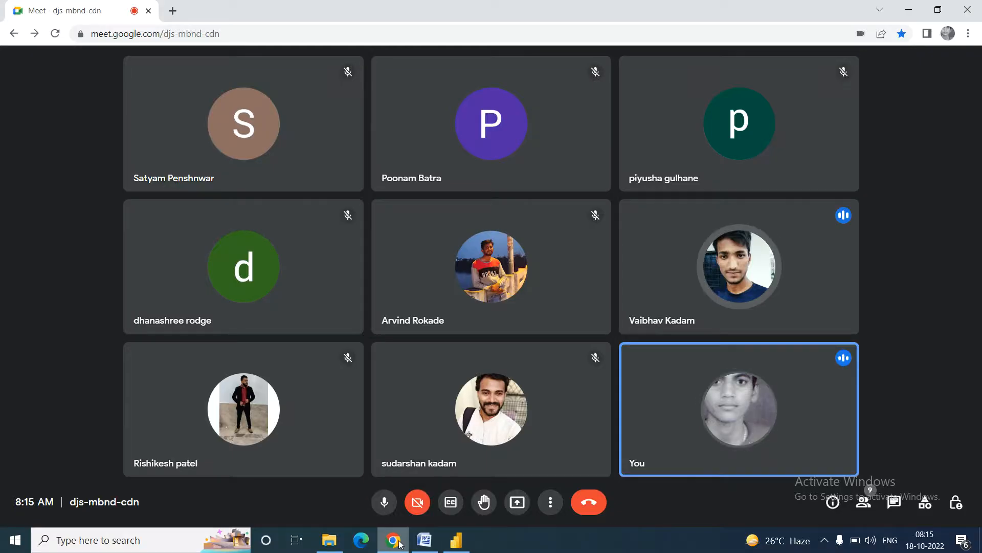
pyautogui.moveTo(457, 547)
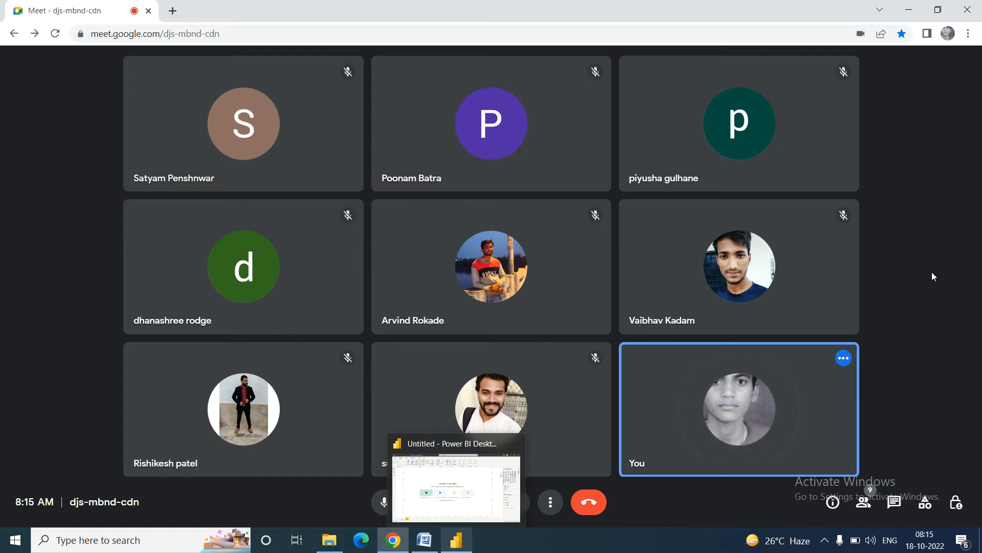
pyautogui.click(935, 186)
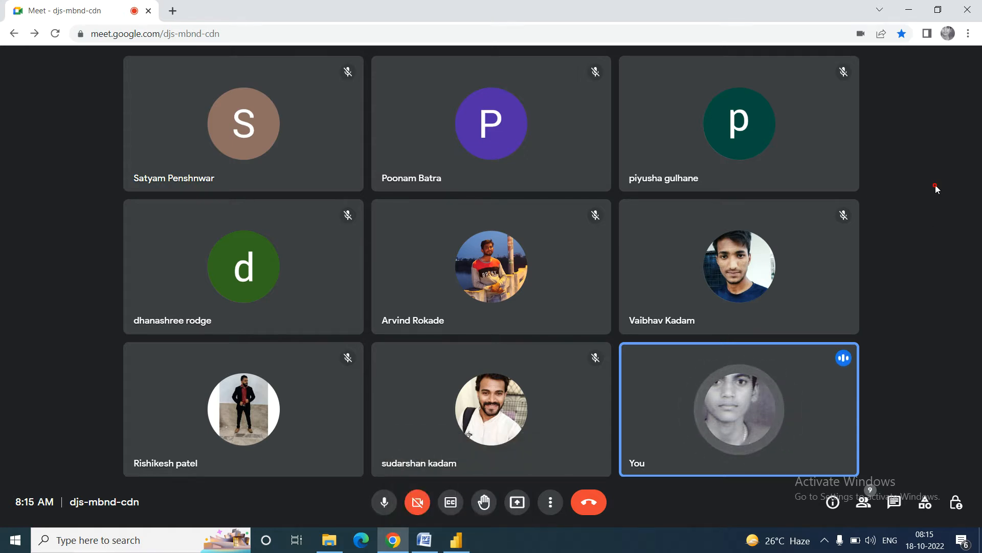
pyautogui.click(517, 502)
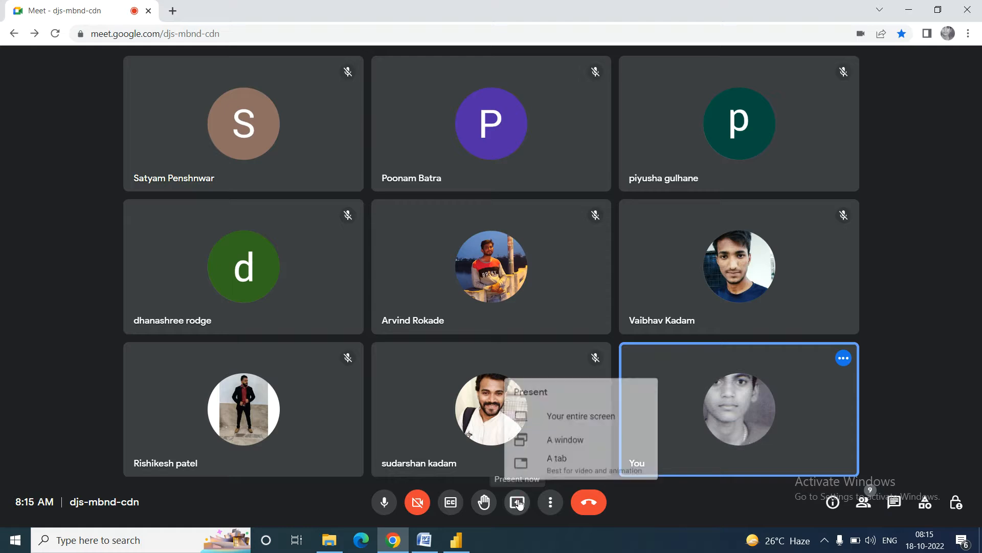
pyautogui.click(577, 410)
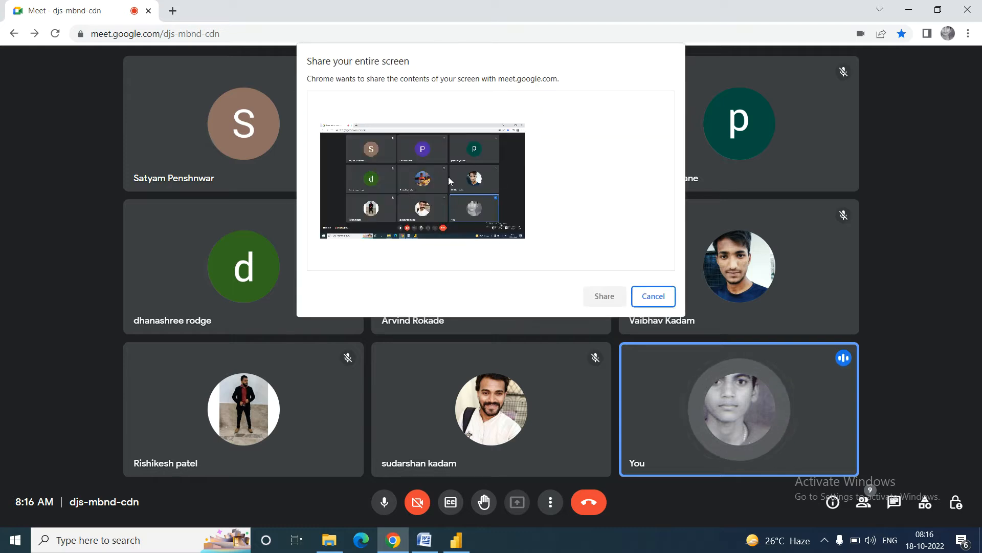
pyautogui.click(603, 297)
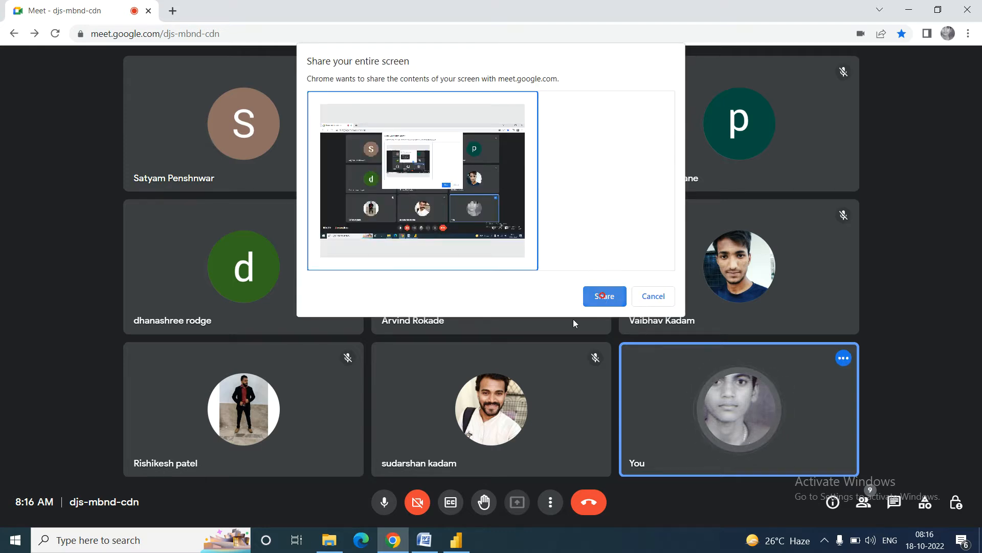
pyautogui.click(463, 544)
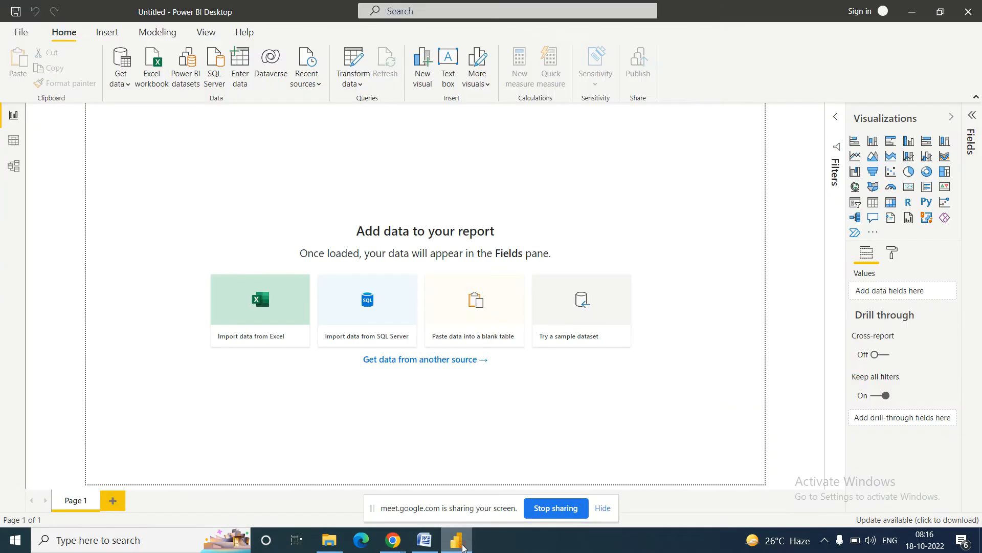
pyautogui.click(603, 508)
# Step: Switch to the Word notes and page to Scenario 3, Basic Transformations in Power BI, on page 36
pyautogui.click(425, 546)
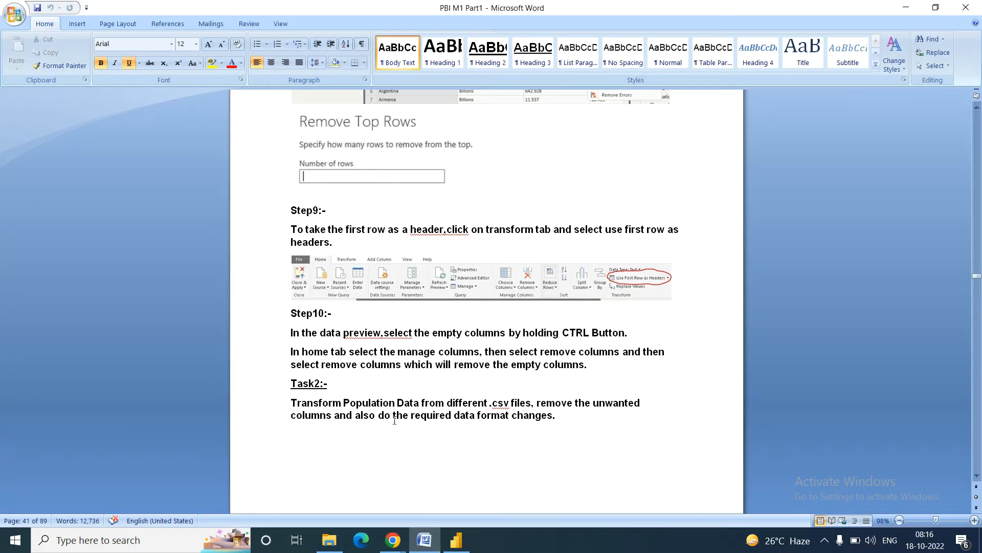
pyautogui.press('Up')
pyautogui.press('Up')
pyautogui.press('Up')
pyautogui.press('Up')
pyautogui.press('Up')
pyautogui.press('Up')
pyautogui.press('Up')
pyautogui.press('Up')
pyautogui.press('Up')
pyautogui.press('Up')
pyautogui.press('Up')
pyautogui.press('Up')
pyautogui.press('Up')
pyautogui.press('Up')
pyautogui.press('Up')
pyautogui.press('Up')
pyautogui.press('Up')
pyautogui.press('Up')
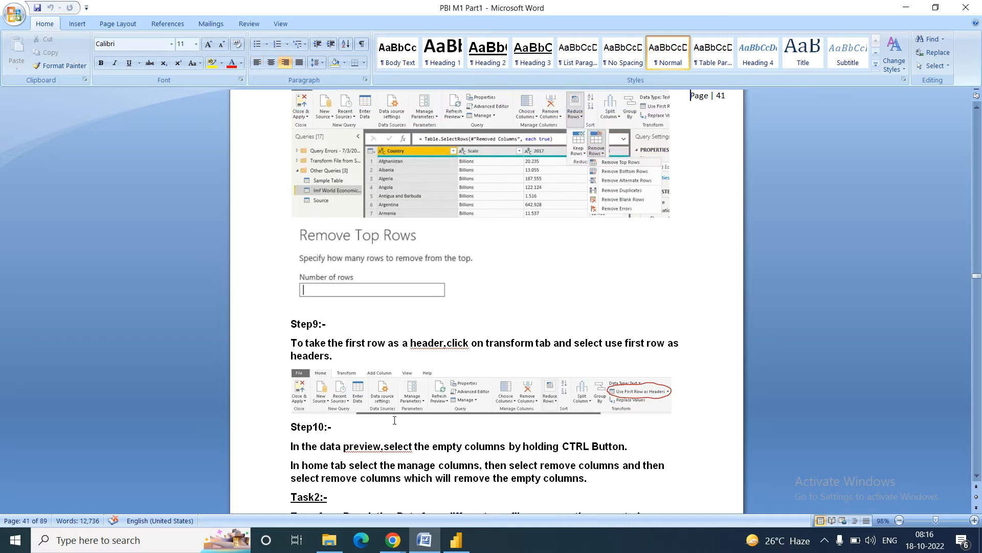
pyautogui.press('Up')
pyautogui.press('Up')
pyautogui.press('Up')
pyautogui.press('Up')
pyautogui.press('Up')
pyautogui.press('Up')
pyautogui.press('Up')
pyautogui.press('Up')
pyautogui.press('Up')
pyautogui.press('Up')
pyautogui.press('Up')
pyautogui.press('Up')
pyautogui.press('Up')
pyautogui.press('Up')
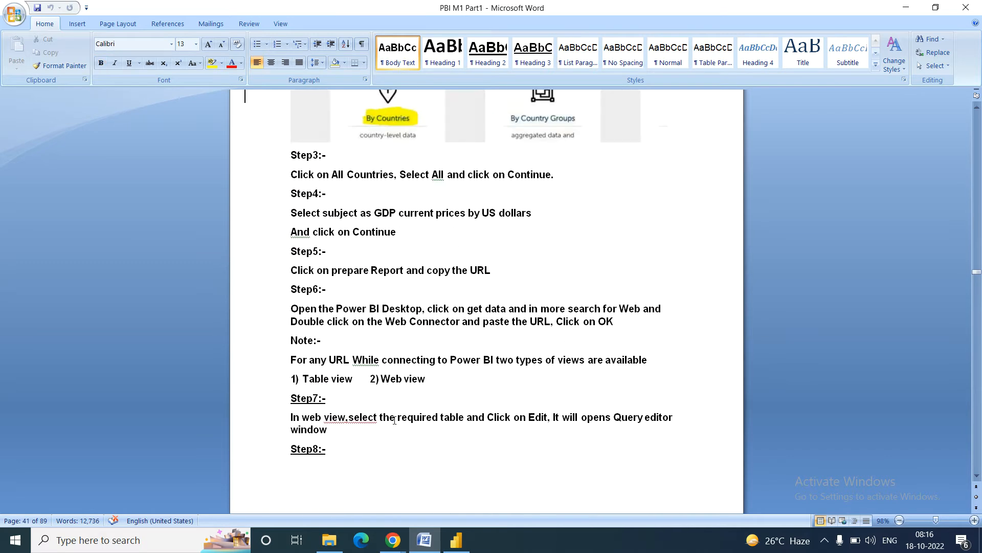
pyautogui.press('Up')
pyautogui.press('Up')
pyautogui.press('Up')
pyautogui.press('Up')
pyautogui.press('Up')
pyautogui.press('Up')
pyautogui.press('Up')
pyautogui.press('Up')
pyautogui.press('Up')
pyautogui.press('Up')
pyautogui.press('Up')
pyautogui.press('Up')
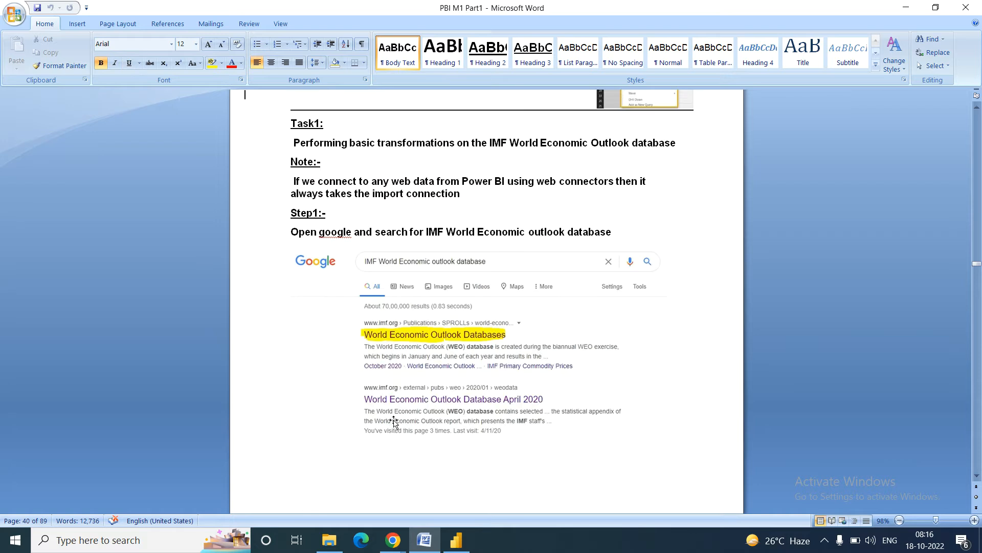
pyautogui.press('Up')
pyautogui.press('Up')
pyautogui.press('Up')
pyautogui.press('Up')
pyautogui.press('Up')
pyautogui.press('Up')
pyautogui.press('Up')
pyautogui.press('Up')
pyautogui.press('Up')
pyautogui.press('Up')
pyautogui.press('Up')
pyautogui.press('Up')
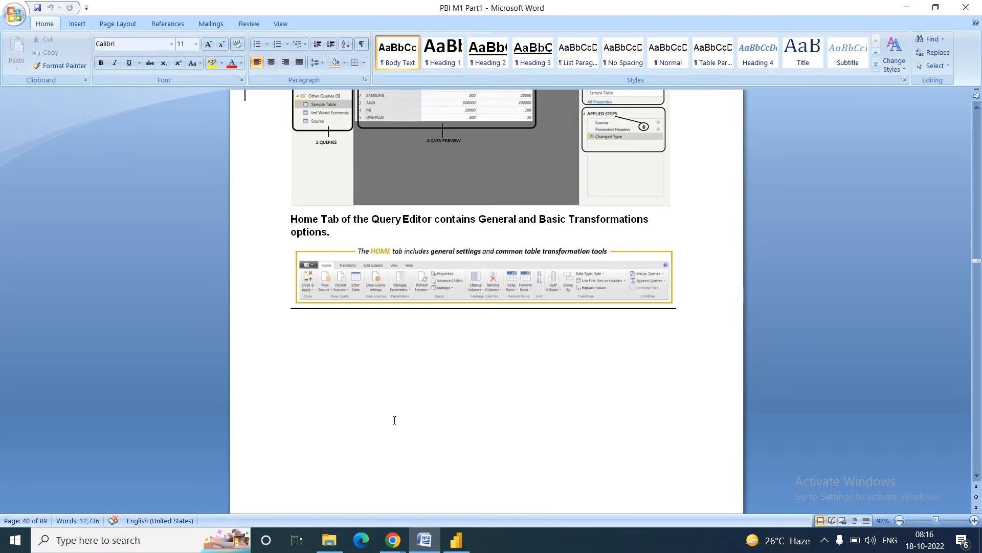
pyautogui.press('Up')
pyautogui.press('Up')
pyautogui.press('Up')
pyautogui.press('Up')
pyautogui.press('Up')
pyautogui.press('Up')
pyautogui.press('Up')
pyautogui.press('Up')
pyautogui.press('Up')
pyautogui.press('Up')
pyautogui.press('Up')
pyautogui.press('Up')
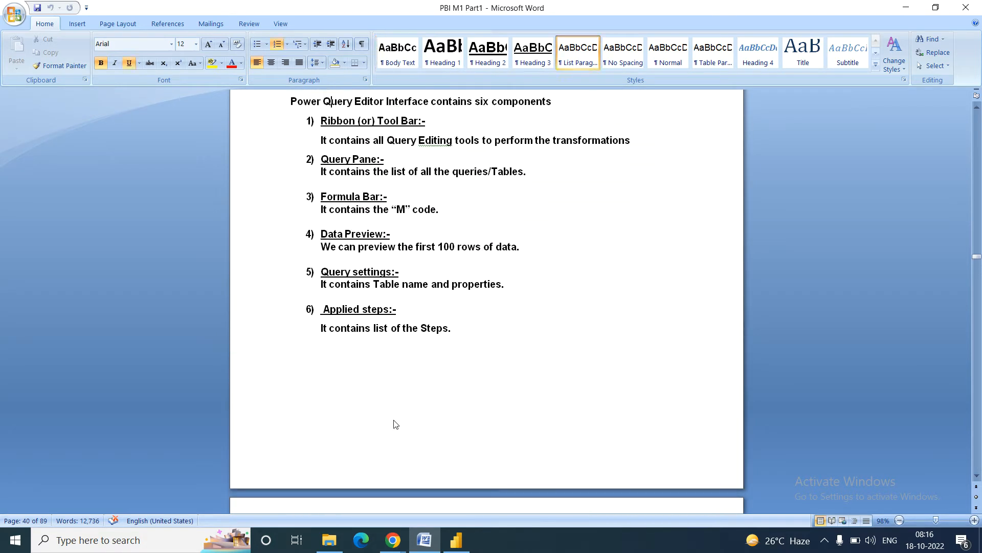
pyautogui.press('Up')
pyautogui.press('Up')
pyautogui.press('Up')
pyautogui.press('Up')
pyautogui.press('Up')
pyautogui.press('Up')
pyautogui.press('Up')
pyautogui.press('Up')
pyautogui.press('Up')
pyautogui.press('Up')
pyautogui.press('Up')
pyautogui.press('Up')
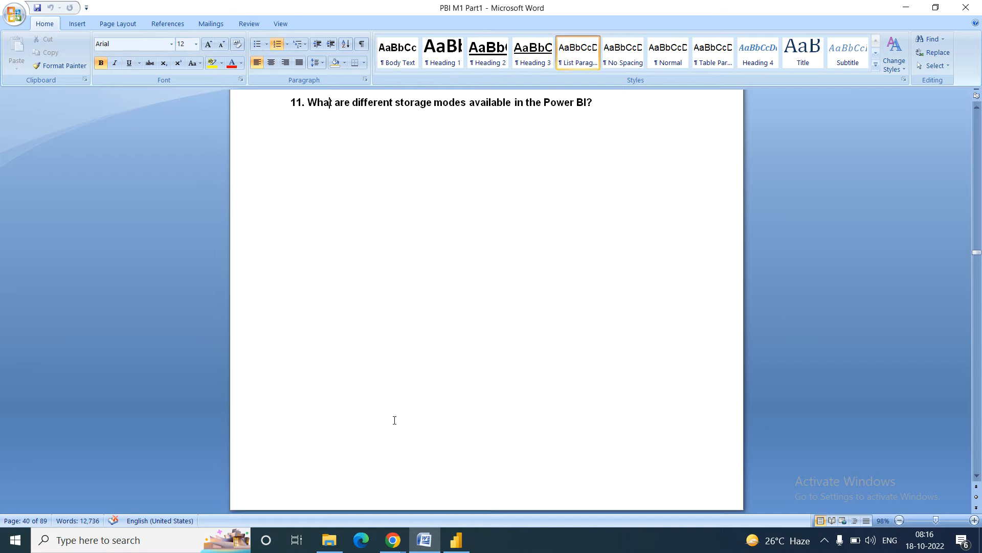
pyautogui.press('Down')
pyautogui.press('Down')
pyautogui.press('Down')
pyautogui.press('Down')
pyautogui.press('Down')
pyautogui.press('Down')
pyautogui.press('Down')
pyautogui.press('Down')
pyautogui.press('Down')
pyautogui.press('Down')
pyautogui.press('Down')
pyautogui.press('Down')
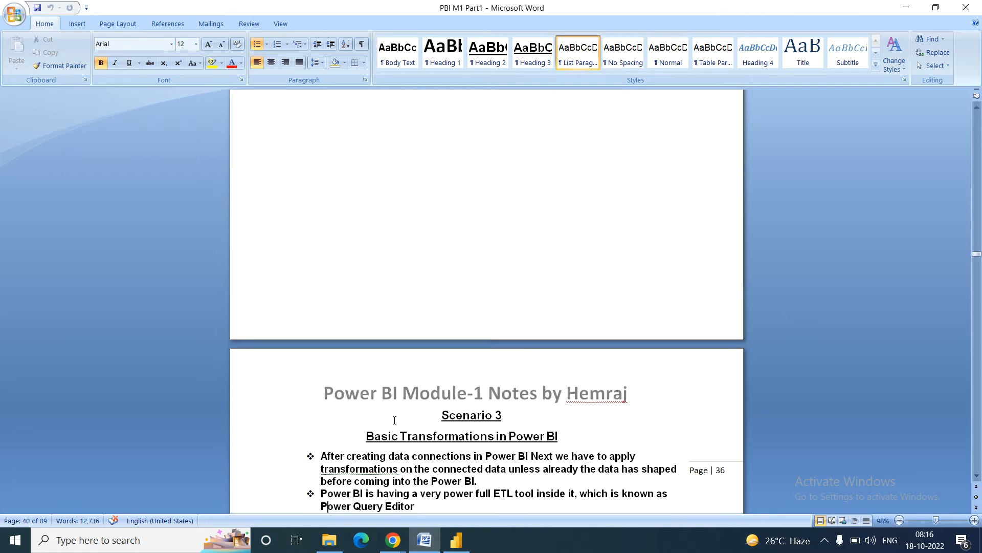
pyautogui.press('Down')
pyautogui.press('Down')
pyautogui.press('Down')
pyautogui.press('Down')
pyautogui.press('Down')
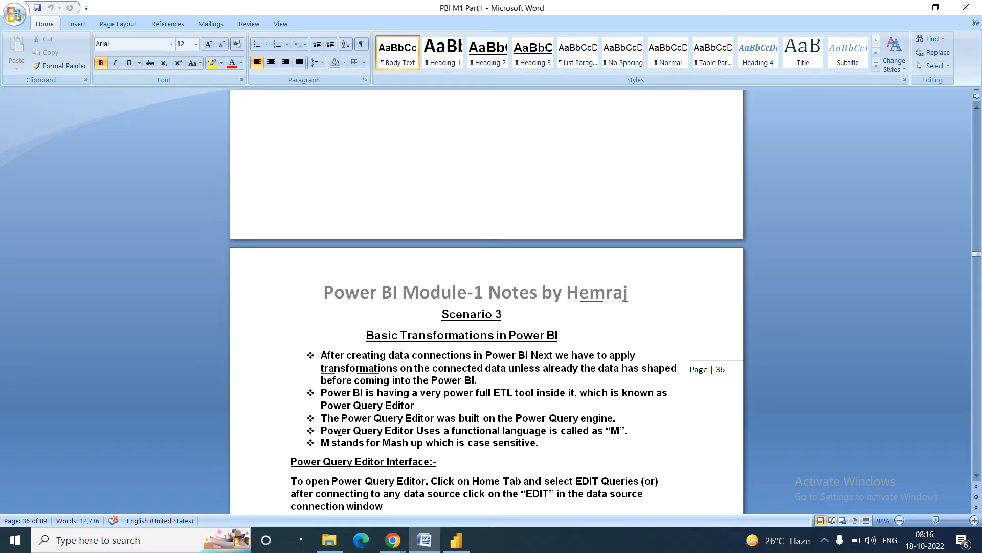
# Step: Highlight the Scenario 3 bullets on the ETL tool, Power Query Editor and the Power Query engine
pyautogui.moveTo(322, 356); pyautogui.dragTo(329, 357)
pyautogui.moveTo(438, 351); pyautogui.dragTo(658, 361)
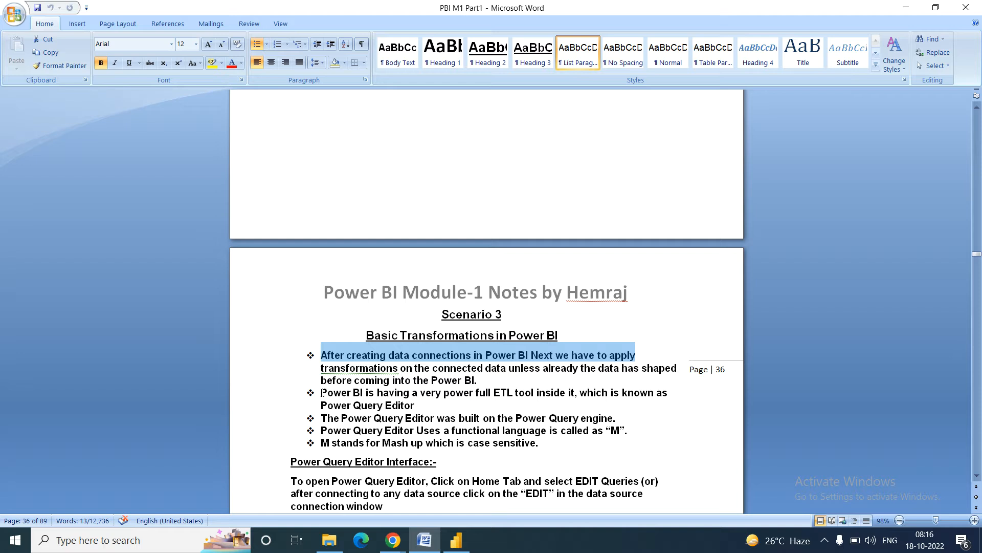
pyautogui.moveTo(322, 393); pyautogui.dragTo(476, 412)
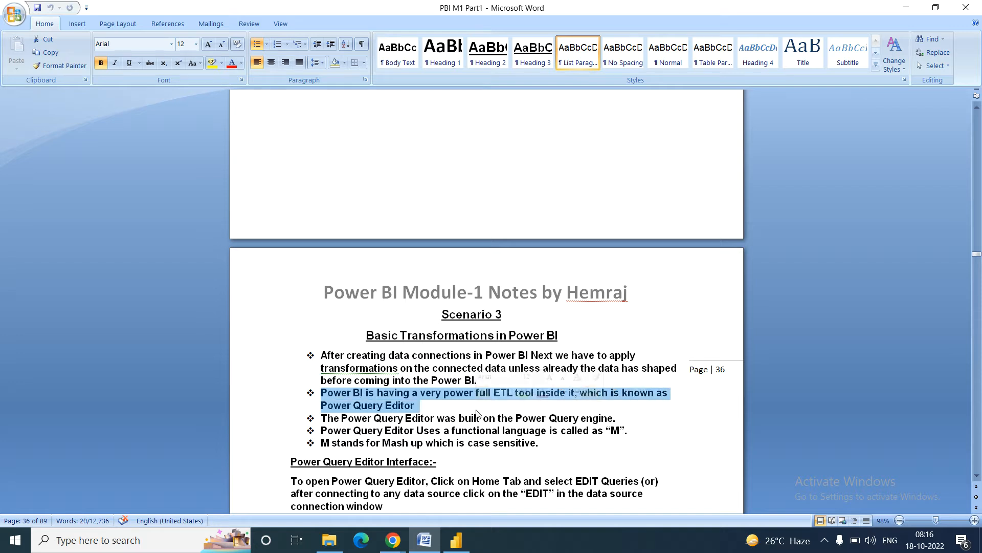
pyautogui.click(416, 405)
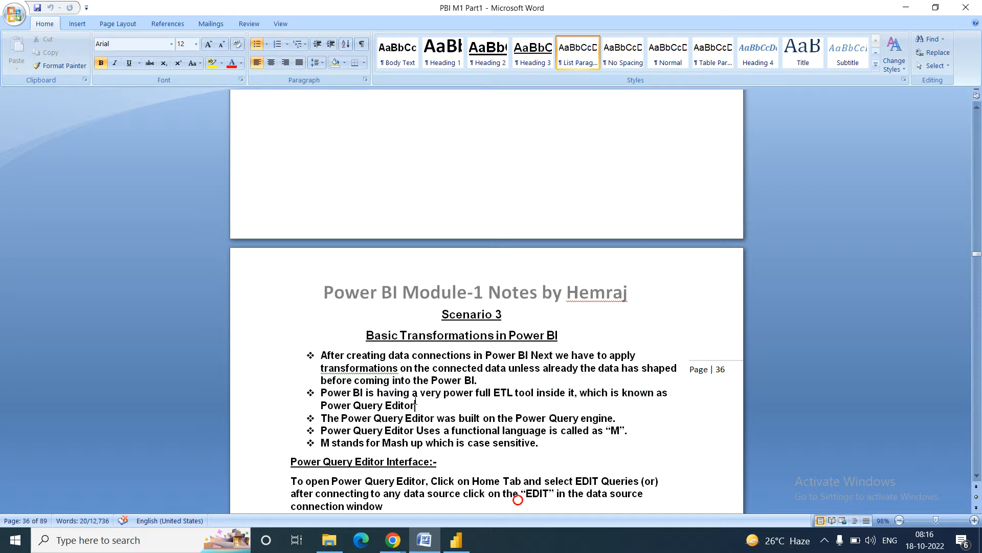
pyautogui.moveTo(415, 405); pyautogui.dragTo(318, 409)
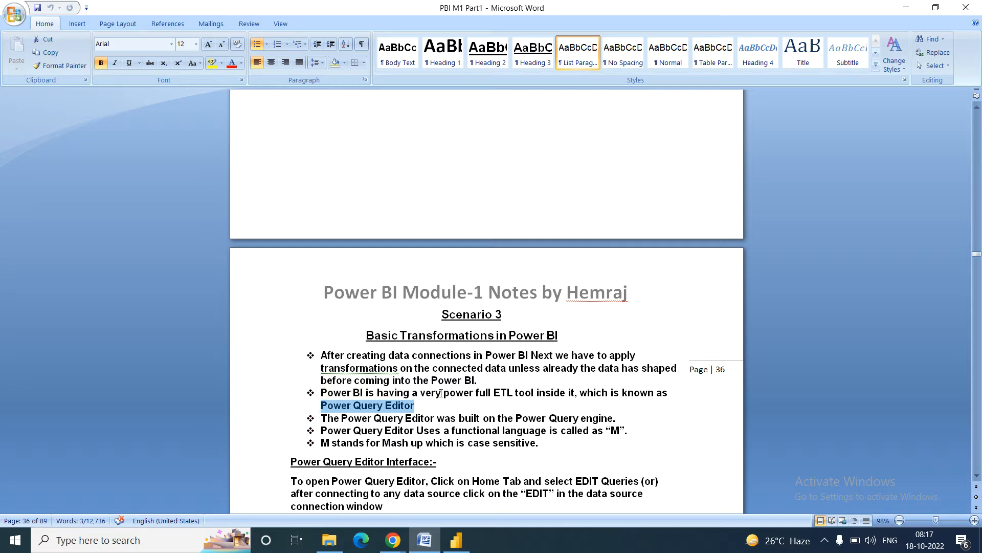
pyautogui.moveTo(319, 422); pyautogui.dragTo(586, 410)
pyautogui.click(463, 432)
# Step: Page through the Query Editor interface notes to page 38's Task1 and Step1 on the IMF database
pyautogui.press('Down')
pyautogui.press('Down')
pyautogui.press('Down')
pyautogui.press('Down')
pyautogui.press('Down')
pyautogui.press('Down')
pyautogui.press('Down')
pyautogui.press('Down')
pyautogui.press('Down')
pyautogui.press('Down')
pyautogui.press('Down')
pyautogui.press('Down')
pyautogui.press('Down')
pyautogui.press('Down')
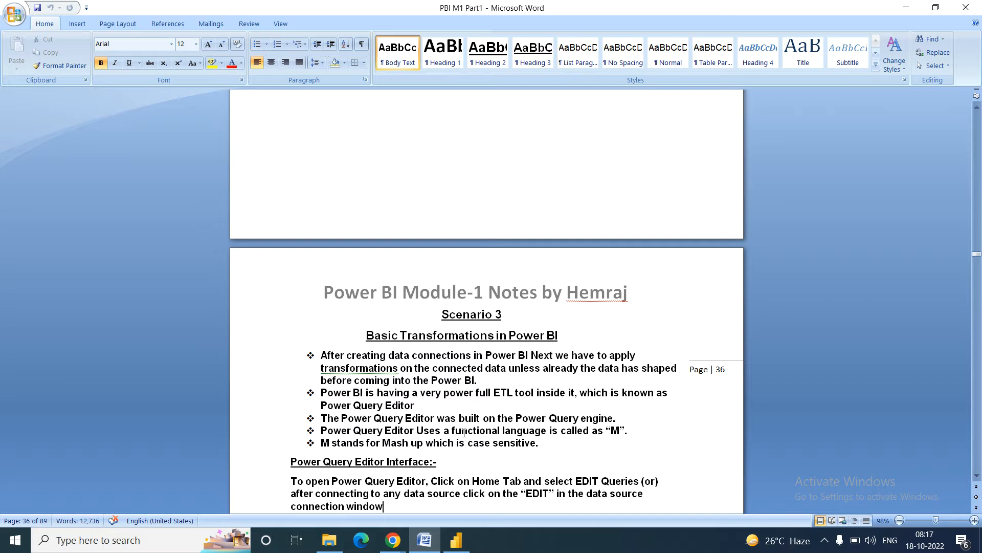
pyautogui.press('Down')
pyautogui.press('Down')
pyautogui.press('Down')
pyautogui.press('Down')
pyautogui.press('Down')
pyautogui.press('Down')
pyautogui.press('Down')
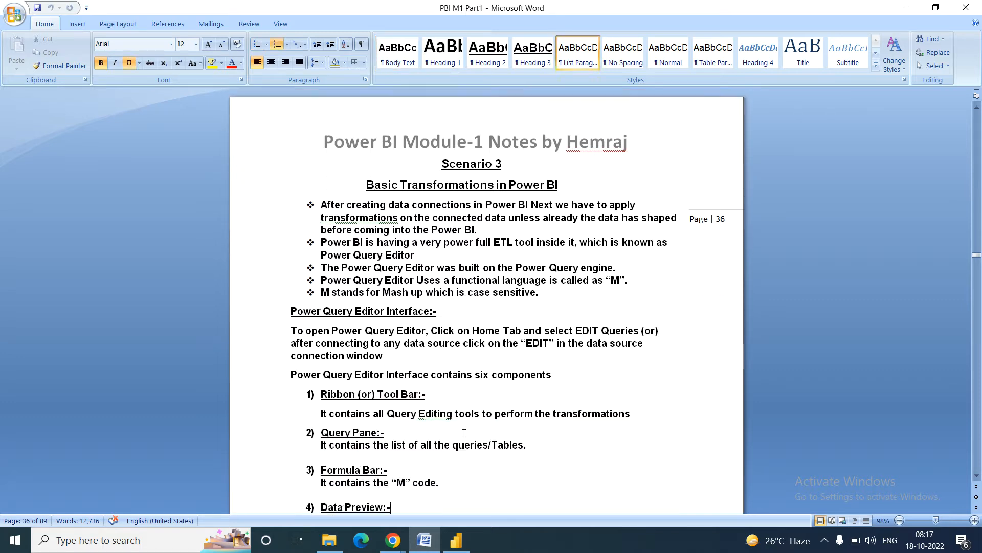
pyautogui.press('Down')
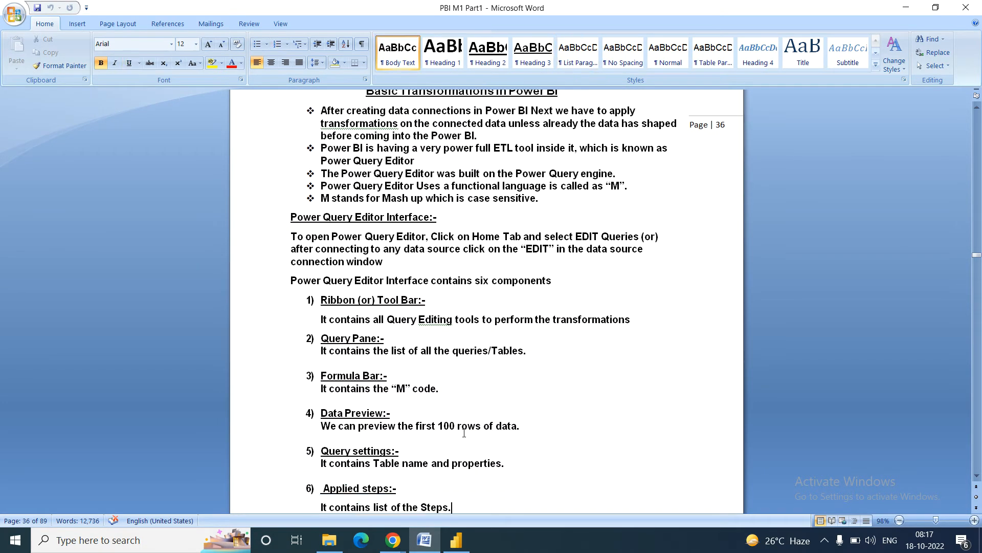
pyautogui.press('Down')
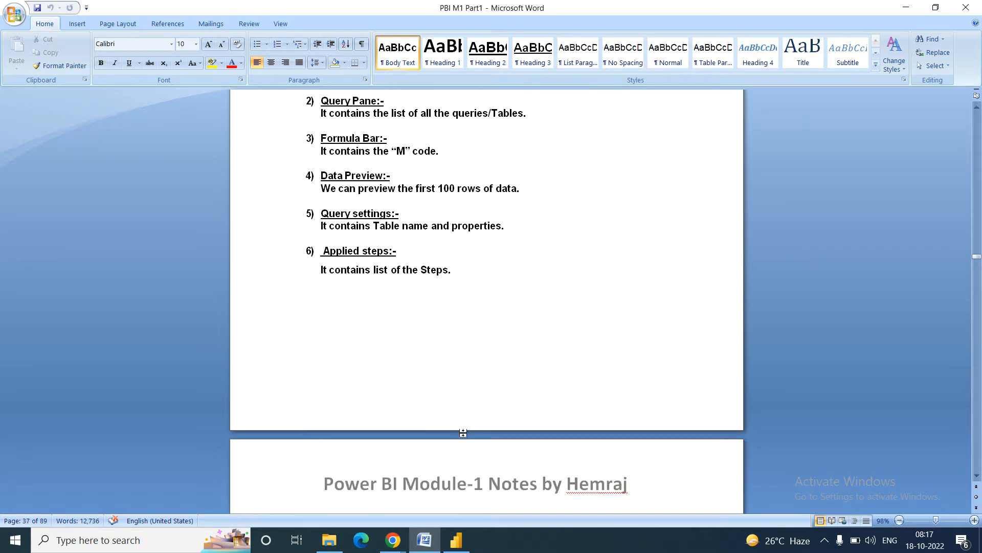
pyautogui.press('Down')
pyautogui.press('Down')
pyautogui.press('Down')
pyautogui.press('Down')
pyautogui.press('Down')
pyautogui.press('Down')
pyautogui.press('Down')
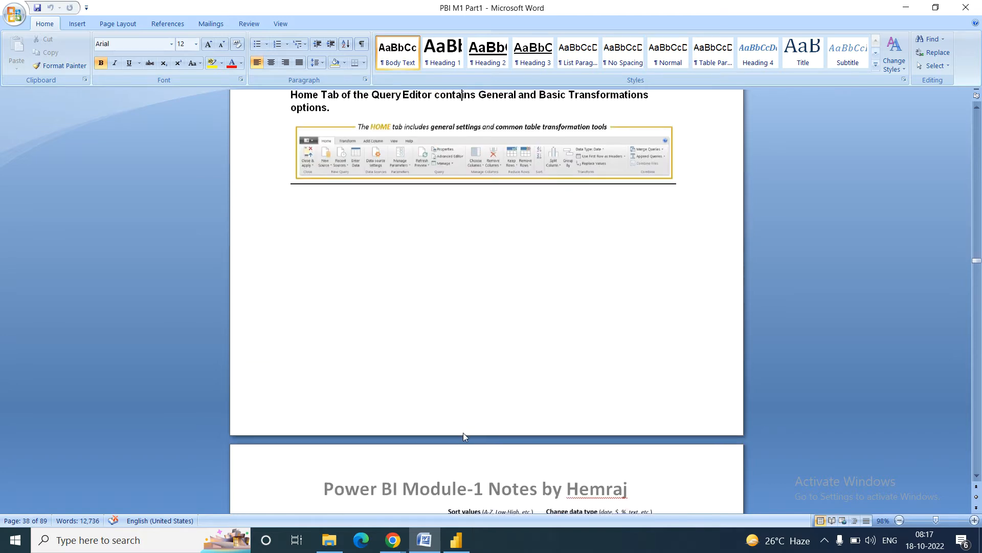
pyautogui.press('Up')
pyautogui.press('Up')
pyautogui.press('Up')
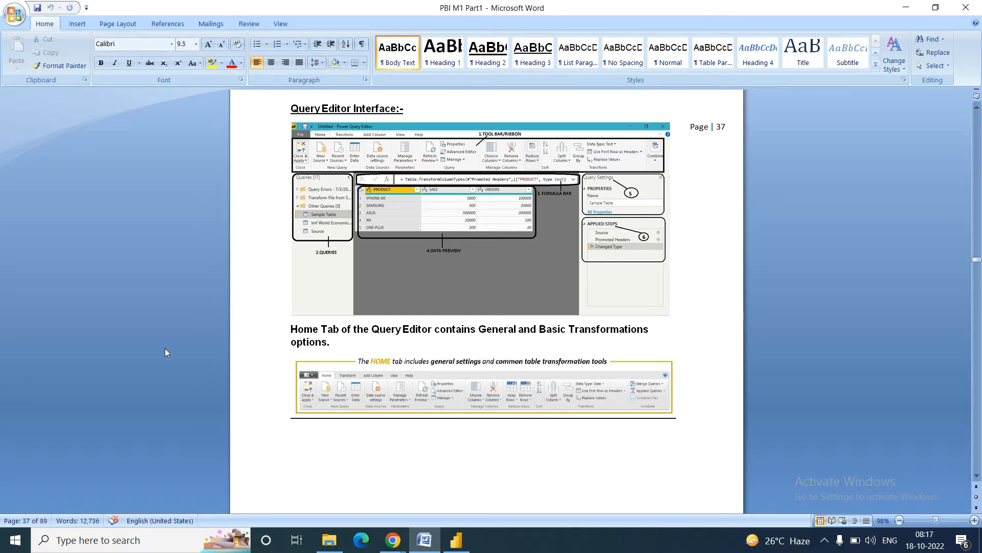
pyautogui.press('Down')
pyautogui.press('Down')
pyautogui.press('Down')
pyautogui.press('Down')
pyautogui.press('Down')
pyautogui.press('Down')
pyautogui.press('Down')
pyautogui.press('Down')
pyautogui.press('Down')
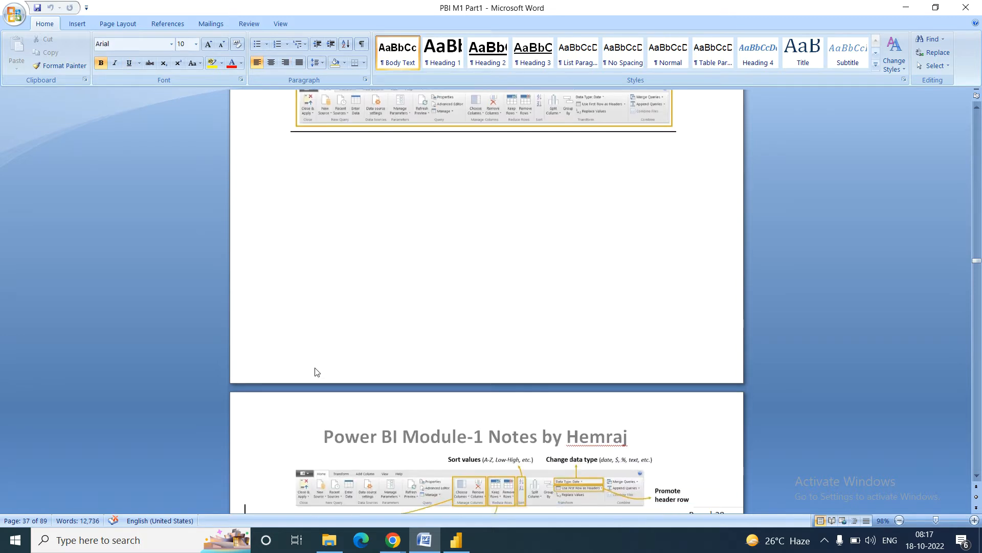
pyautogui.press('Down')
pyautogui.press('Down')
pyautogui.press('Down')
pyautogui.press('Down')
pyautogui.press('Down')
pyautogui.press('Down')
pyautogui.press('Down')
pyautogui.press('Down')
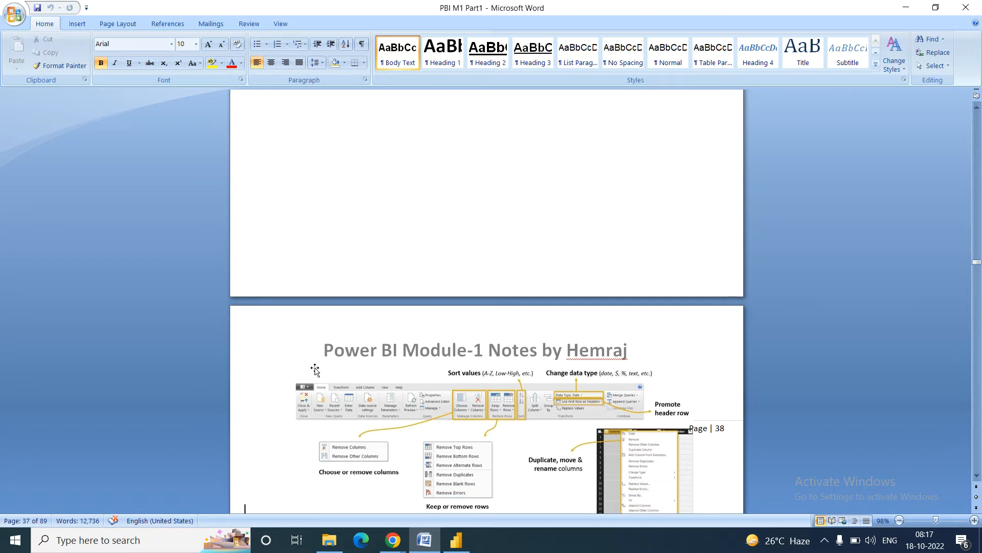
pyautogui.press('Down')
pyautogui.press('Down')
pyautogui.press('Down')
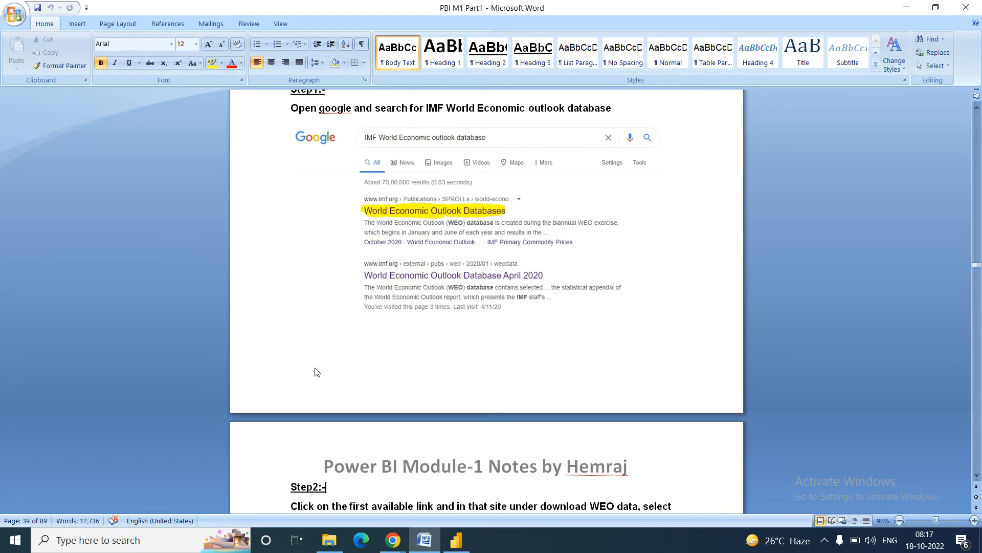
pyautogui.press('Up')
pyautogui.press('Up')
pyautogui.press('Up')
pyautogui.press('Up')
pyautogui.press('Up')
pyautogui.press('Up')
pyautogui.press('Up')
pyautogui.press('Up')
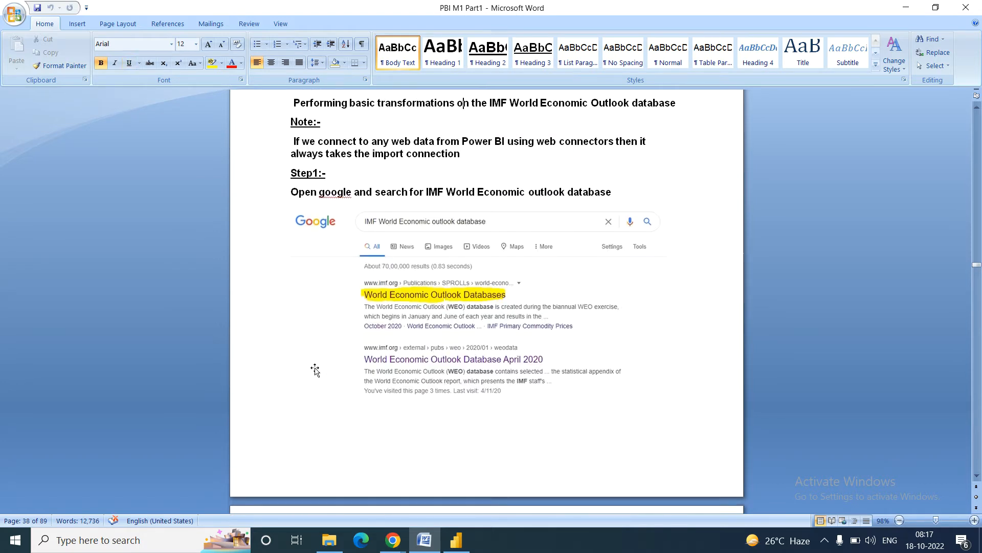
pyautogui.press('Up')
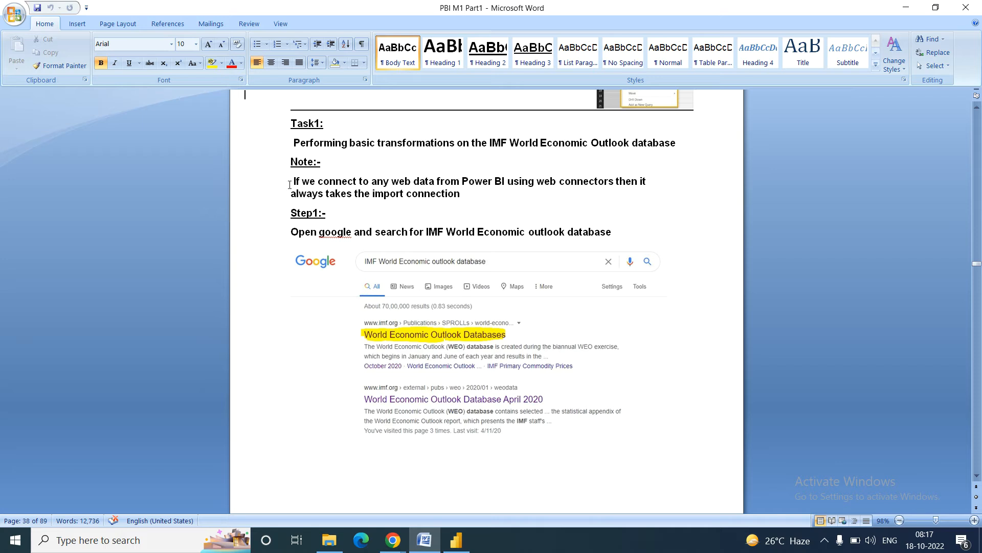
pyautogui.moveTo(292, 139); pyautogui.dragTo(667, 134)
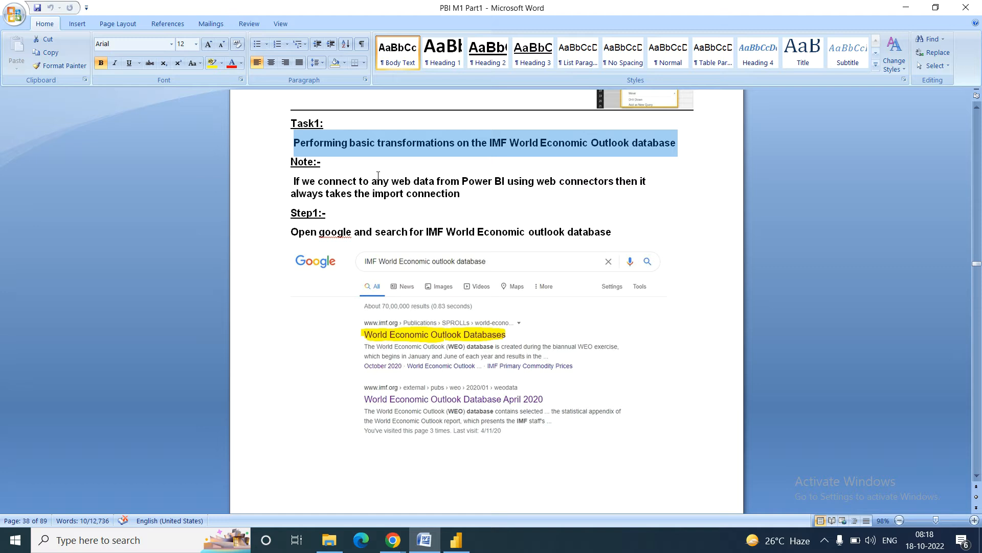
pyautogui.moveTo(289, 183); pyautogui.dragTo(506, 193)
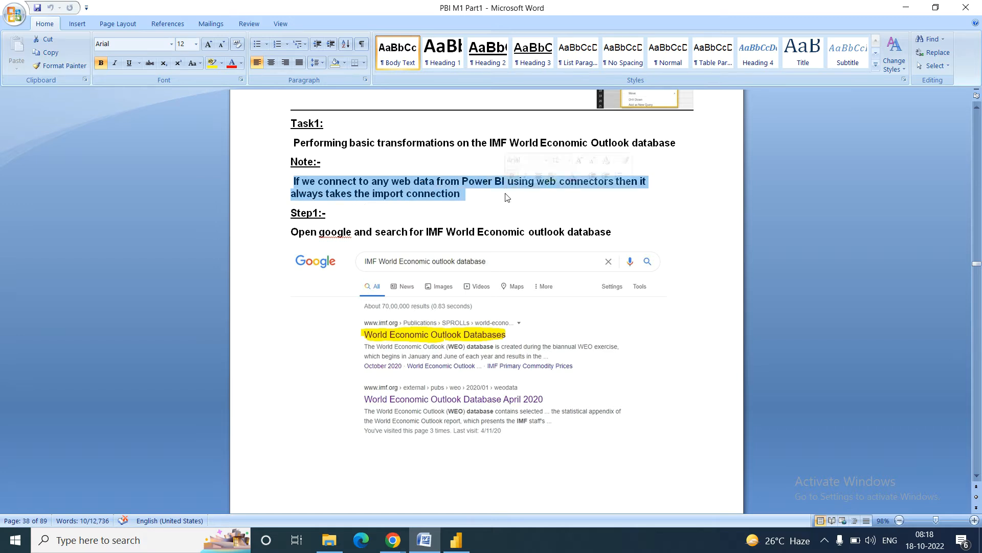
pyautogui.click(344, 232)
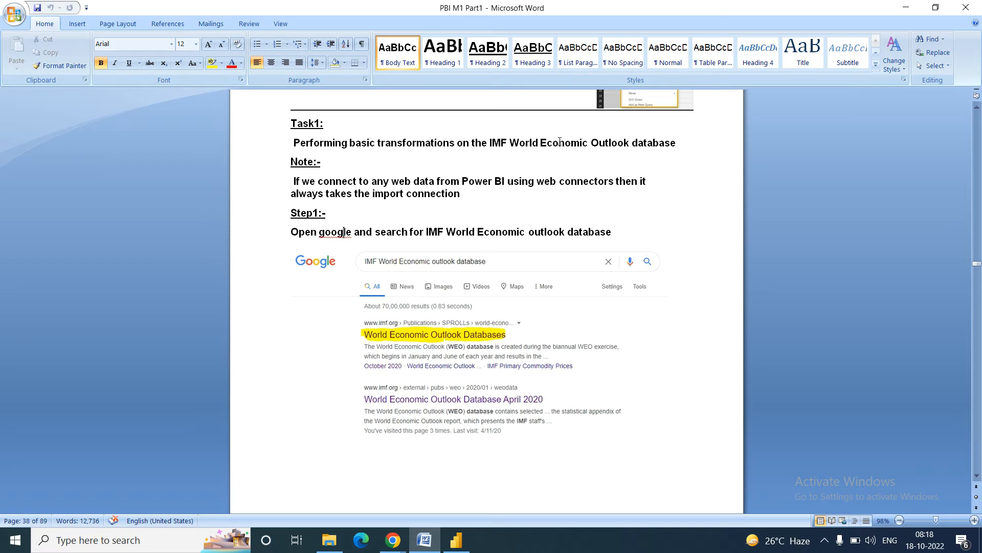
pyautogui.click(403, 546)
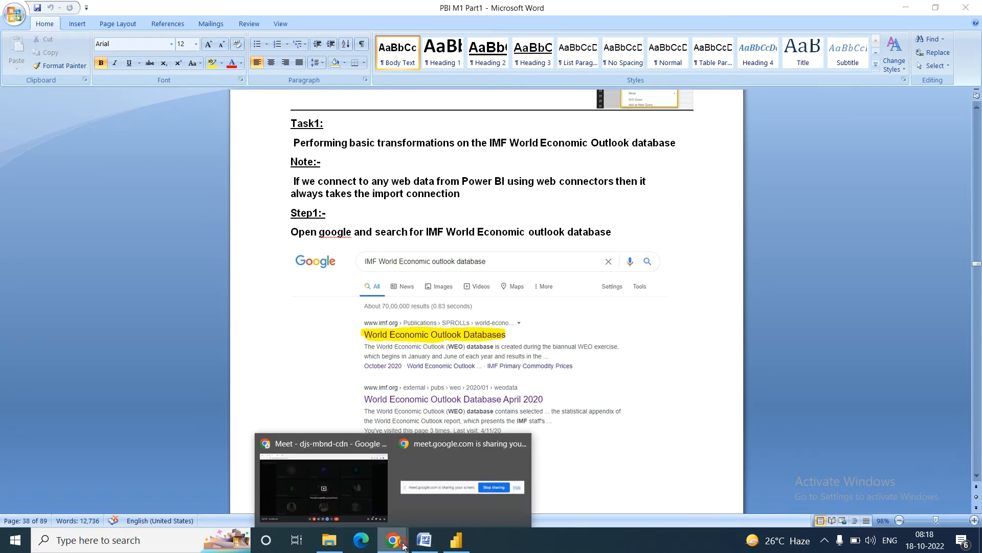
# Step: Google 'imf world economic outlook database' in a new tab and open the World Economic Outlook Databases result in another tab
pyautogui.click(324, 488)
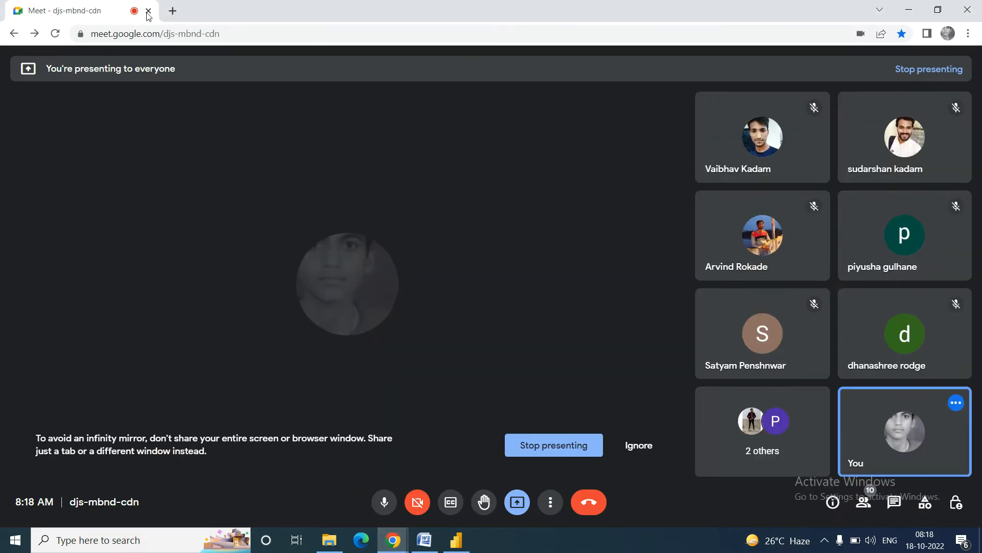
pyautogui.hotkey('ctrl', 't')
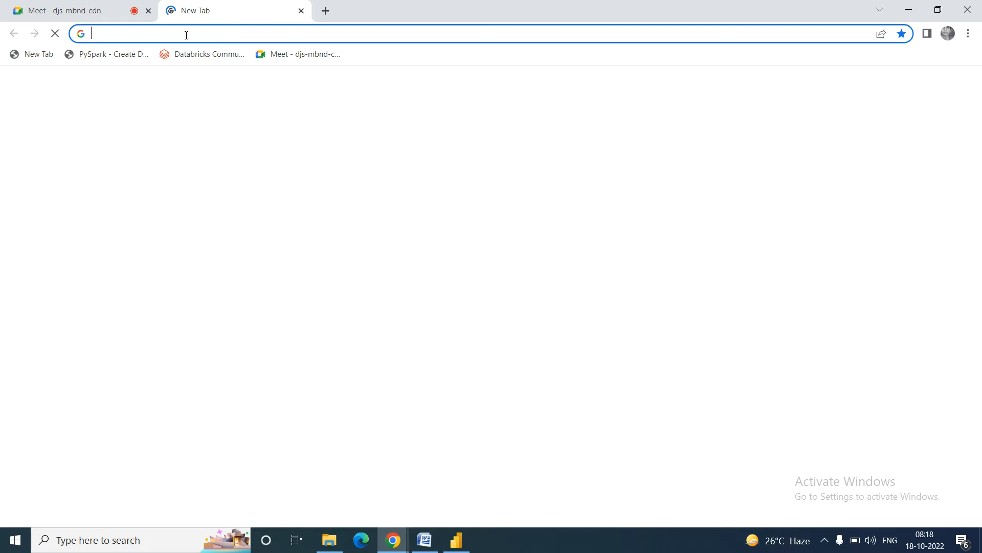
pyautogui.write('IMF world economic')
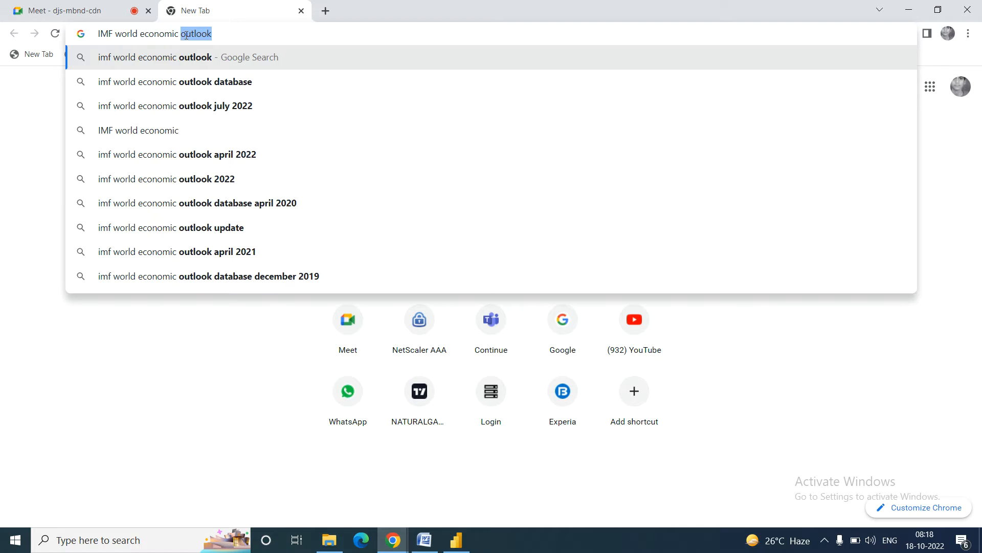
pyautogui.press('Down')
pyautogui.press('Down')
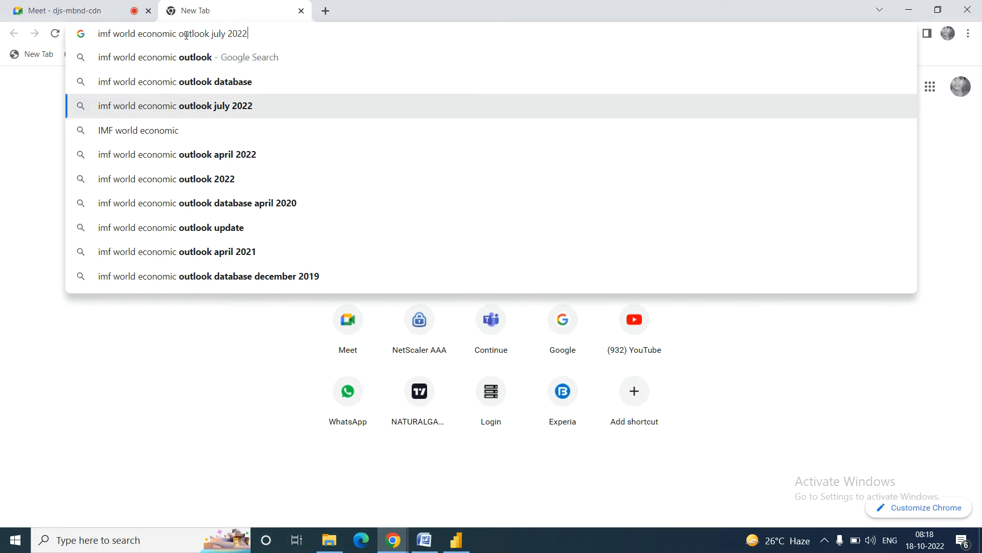
pyautogui.press('Up')
pyautogui.press('Return')
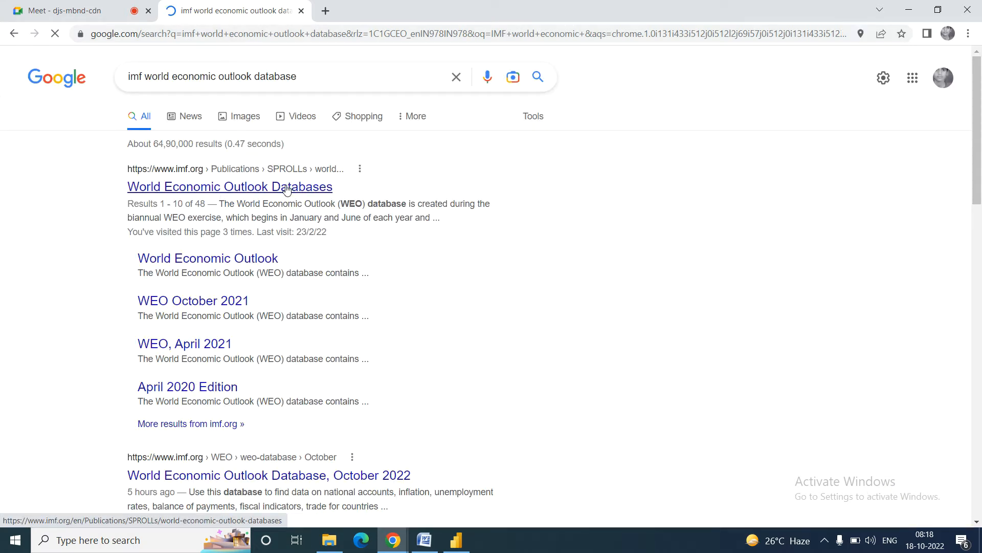
pyautogui.middleClick(224, 187)
# Step: Return to the Word notes and show page 39's Step2 with the IMF databases screenshot
pyautogui.click(424, 539)
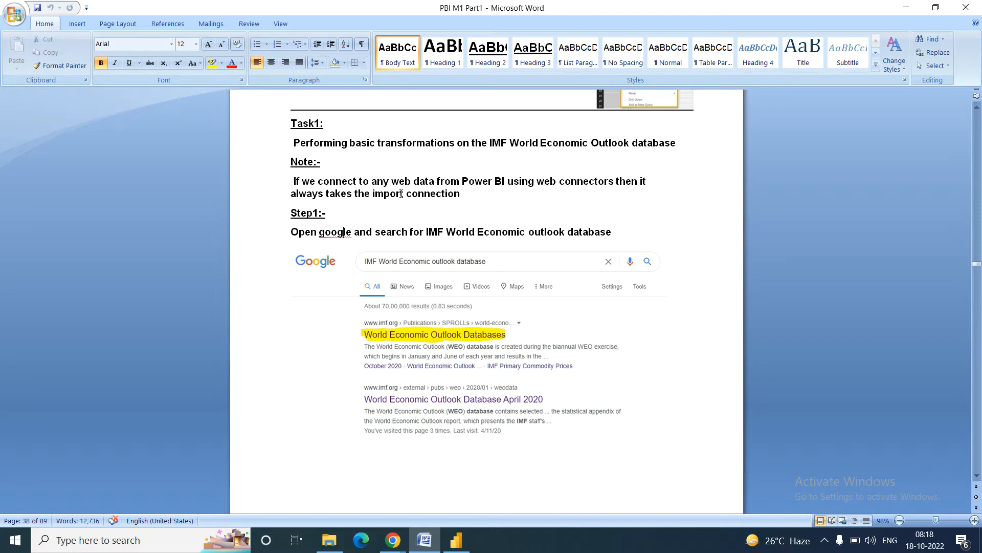
pyautogui.scroll(-5, 396, 193)
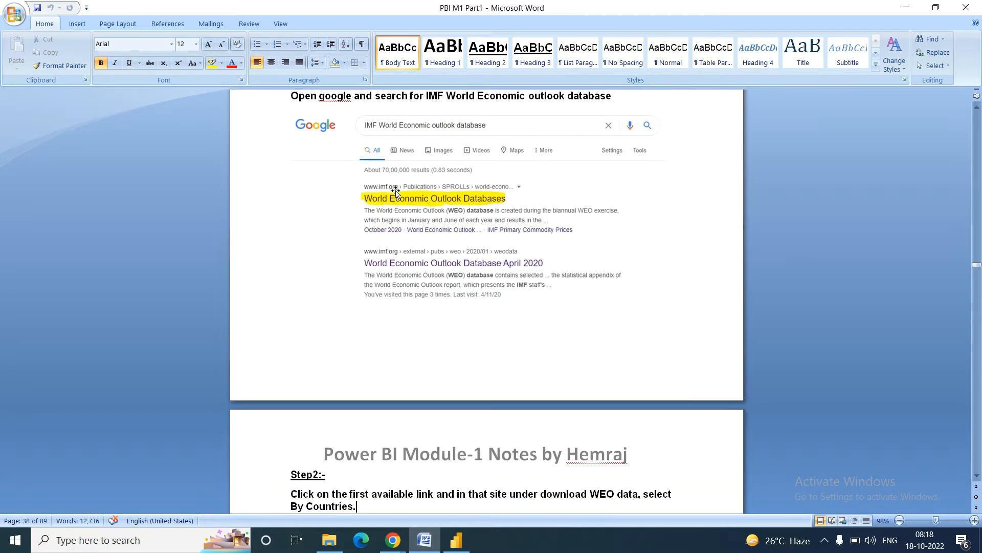
pyautogui.press('pagedown')
pyautogui.scroll(9, 395, 190)
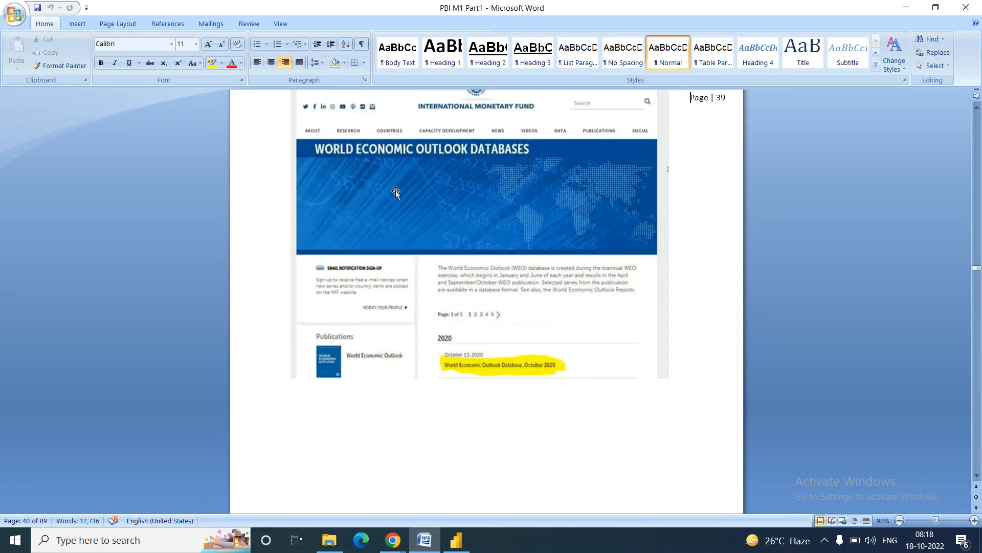
pyautogui.press('pageup')
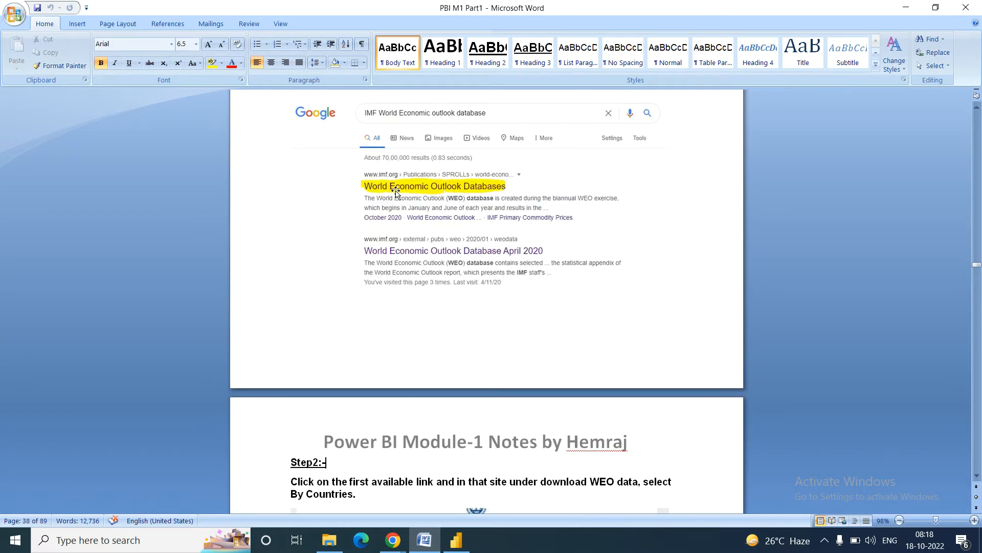
pyautogui.press('pagedown')
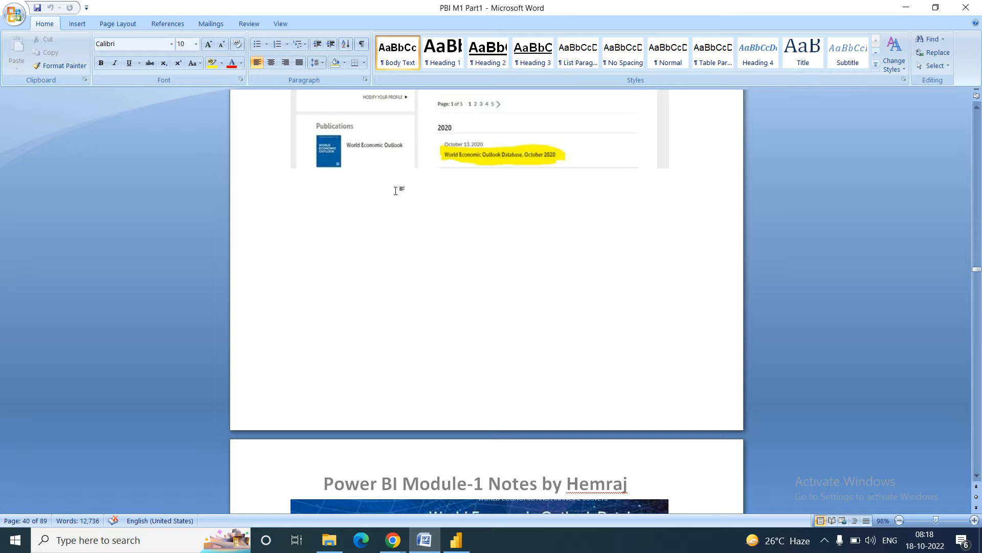
pyautogui.press('pageup')
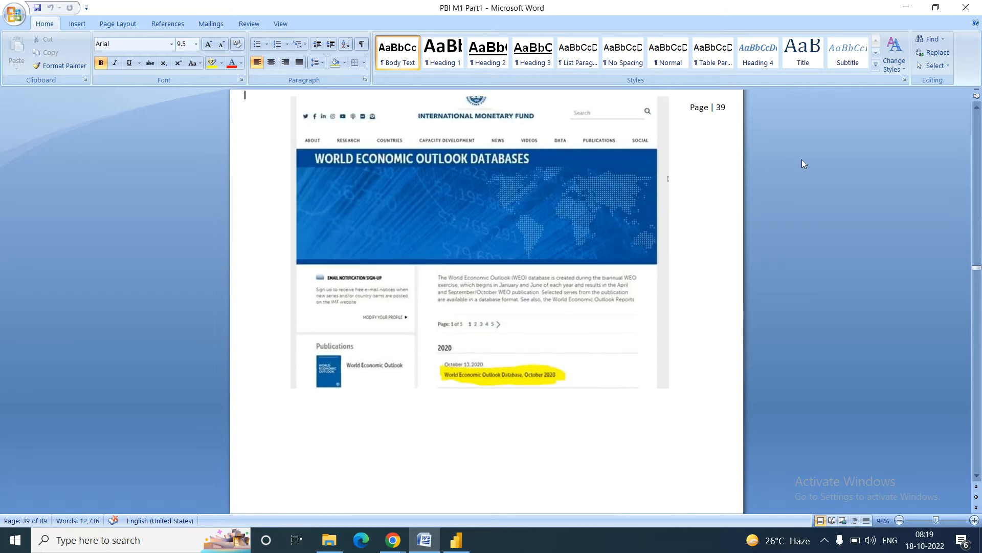
pyautogui.click(977, 108)
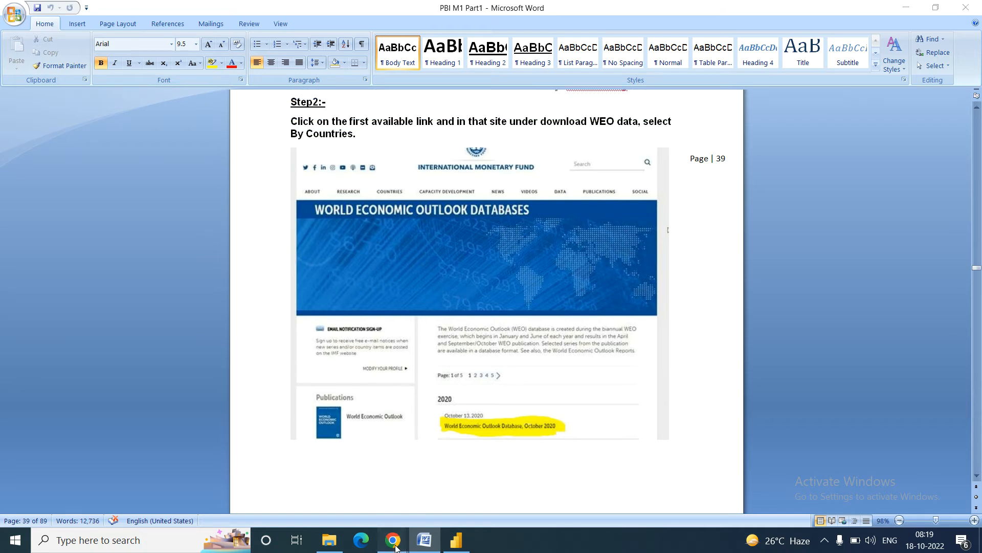
# Step: Open the IMF databases tab in Chrome and scroll down to the October 2022 and 2021 editions
pyautogui.moveTo(396, 549)
pyautogui.click(327, 483)
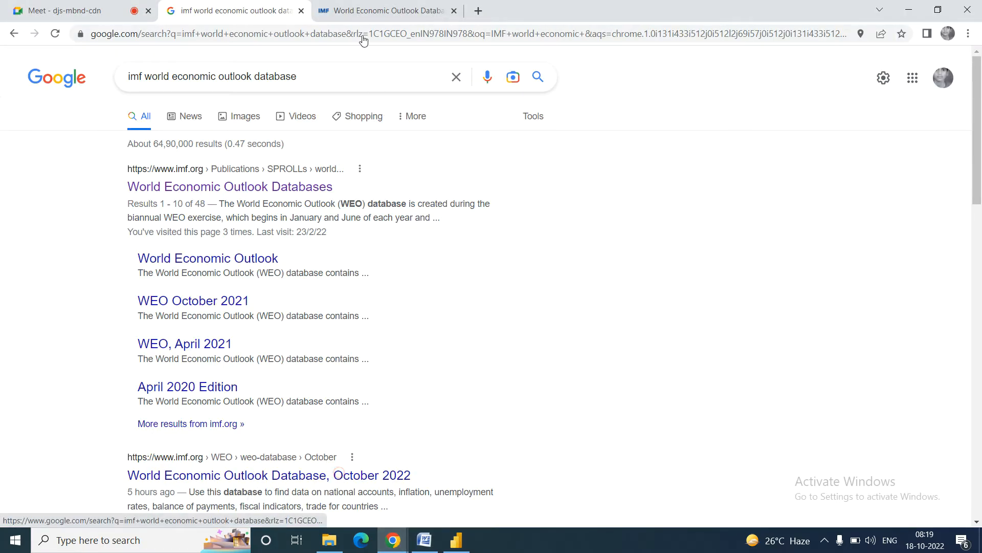
pyautogui.click(368, 9)
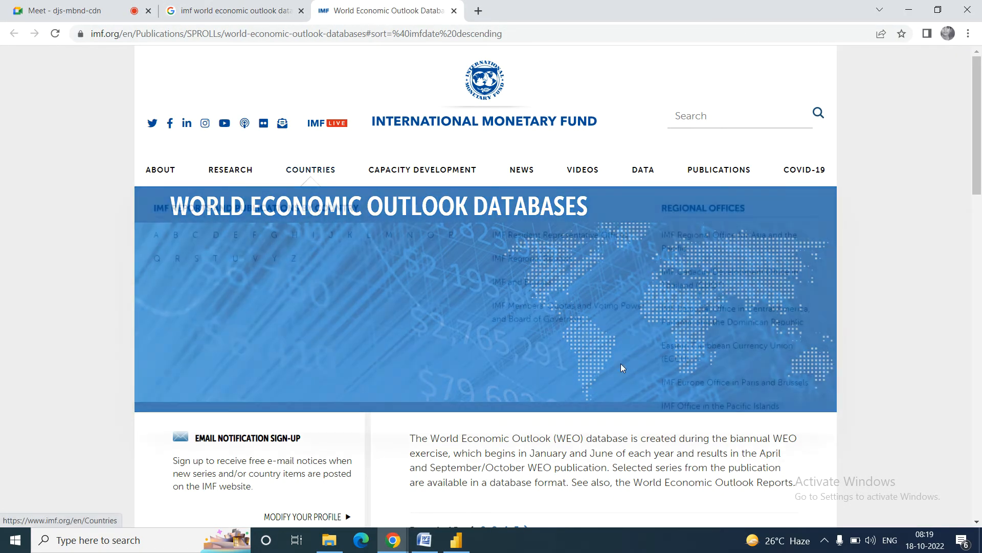
pyautogui.scroll(-3, 981, 200)
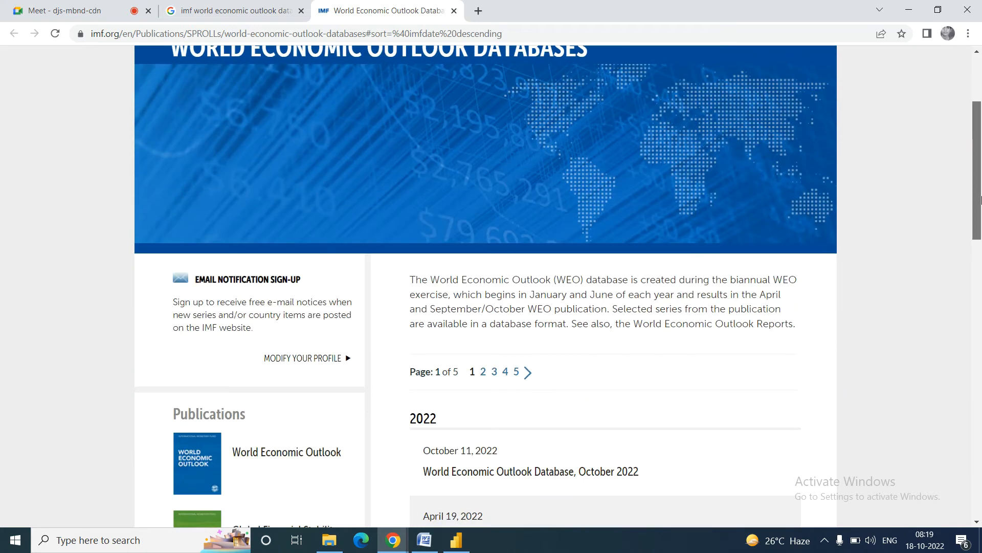
pyautogui.scroll(-5, 981, 199)
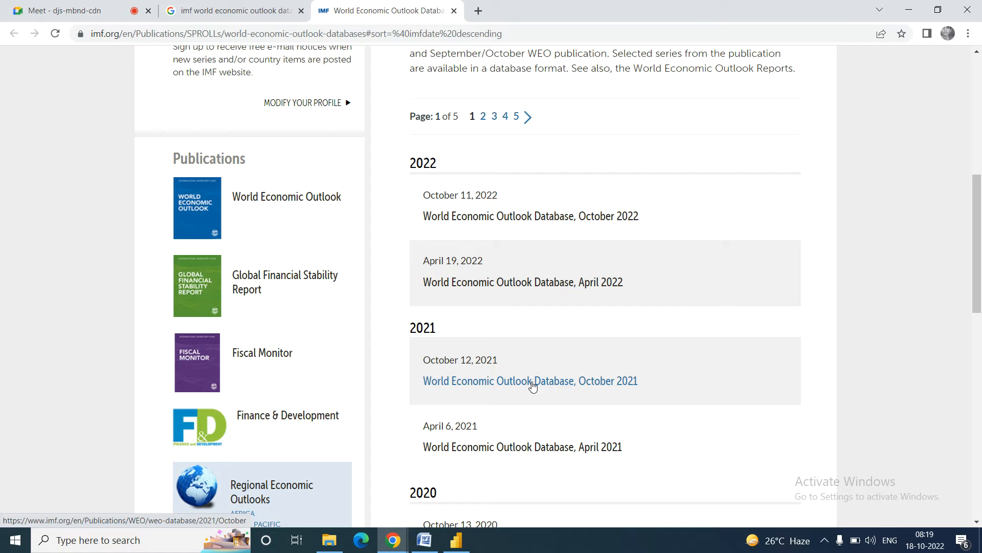
pyautogui.click(425, 540)
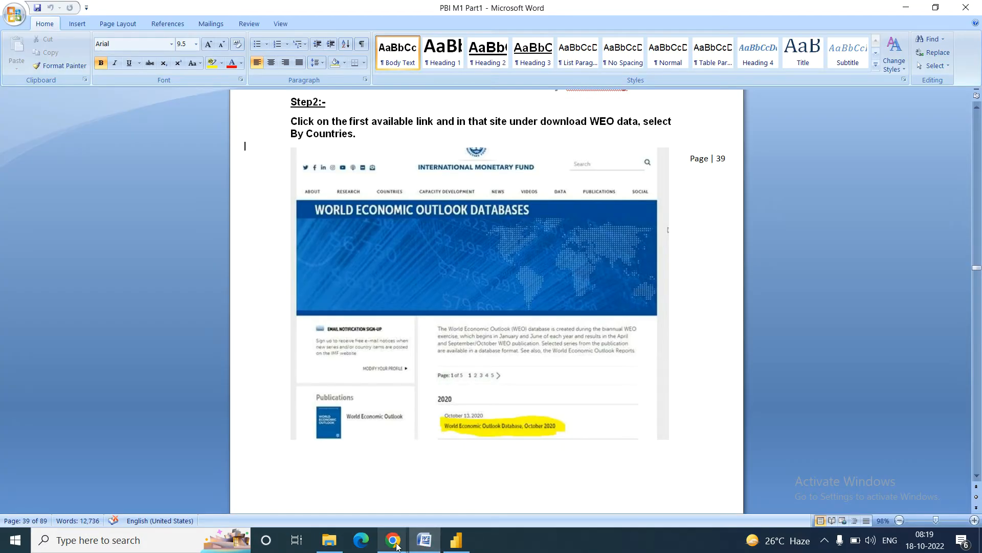
pyautogui.moveTo(393, 540)
pyautogui.click(324, 494)
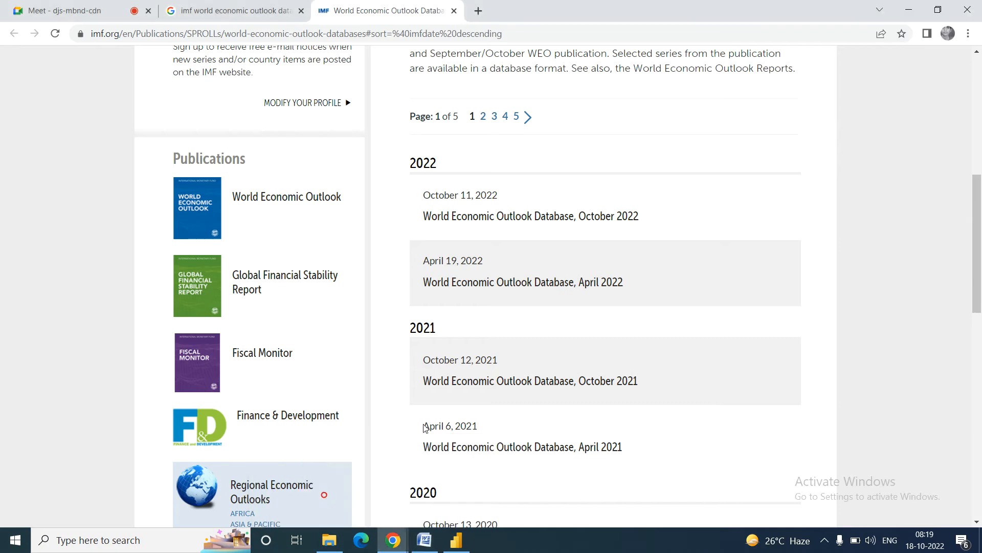
# Step: Open the April 2022 WEO database's country-level data and scroll to the ALL COUNTRIES group list
pyautogui.click(551, 285)
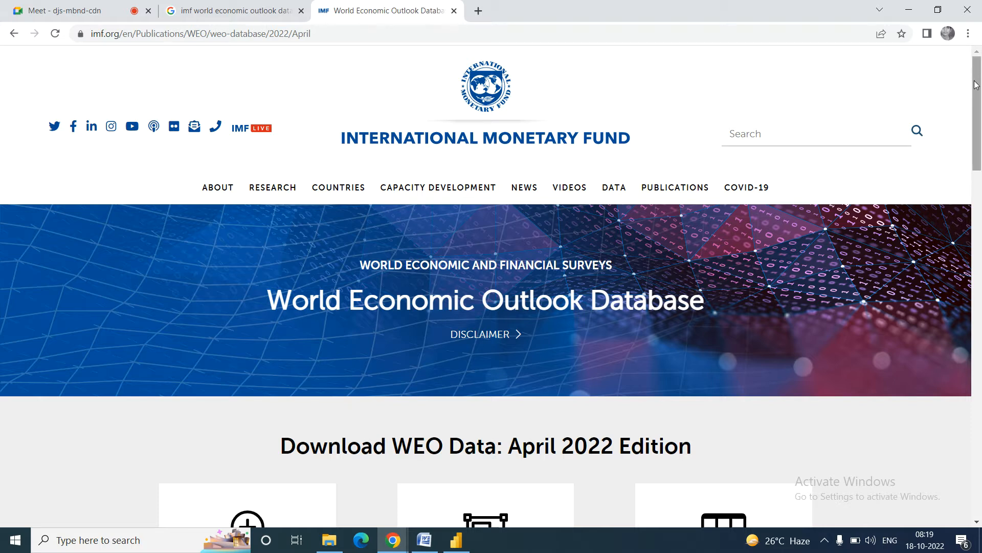
pyautogui.moveTo(977, 87); pyautogui.dragTo(980, 162)
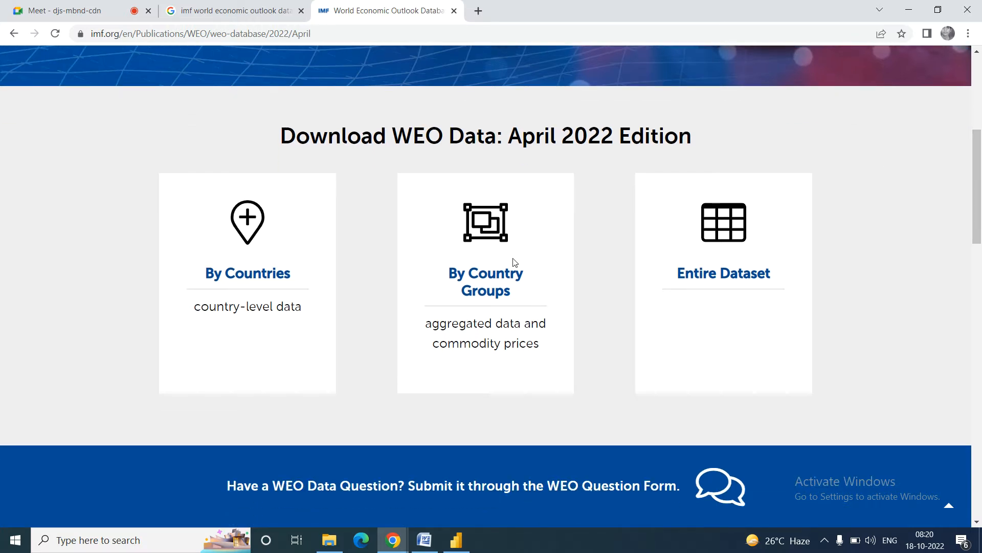
pyautogui.click(243, 277)
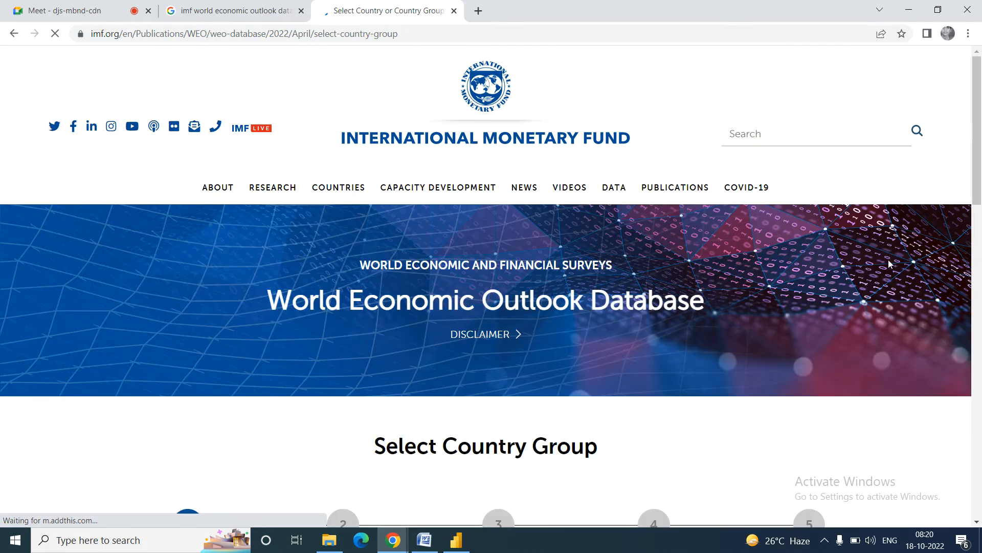
pyautogui.moveTo(978, 134); pyautogui.dragTo(980, 288)
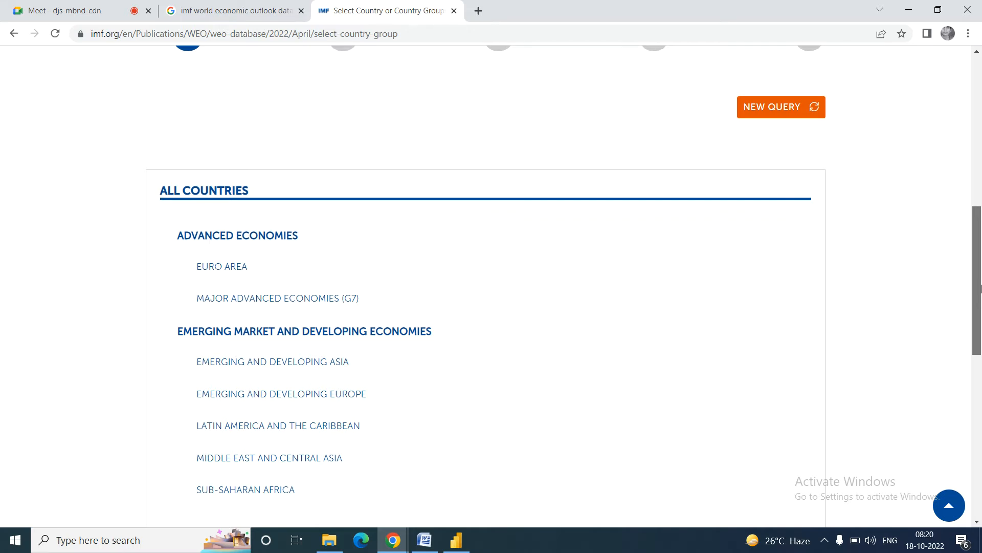
pyautogui.moveTo(980, 288)
pyautogui.mouseDown()
pyautogui.moveTo(980, 339)
pyautogui.moveTo(980, 283)
pyautogui.moveTo(980, 301)
pyautogui.mouseUp()
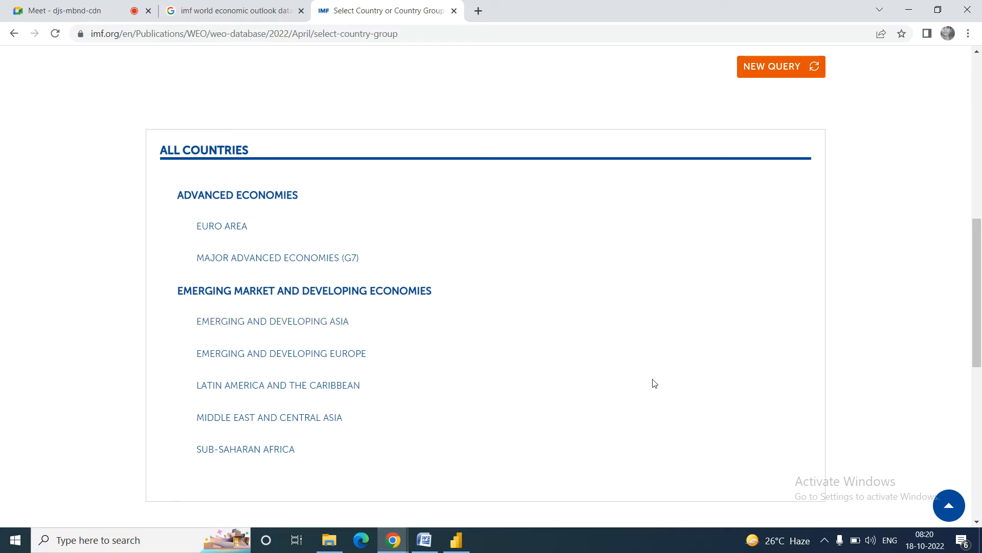
# Step: Switch to Word and read down page 40 through Steps 3–6 and the Note
pyautogui.click(425, 541)
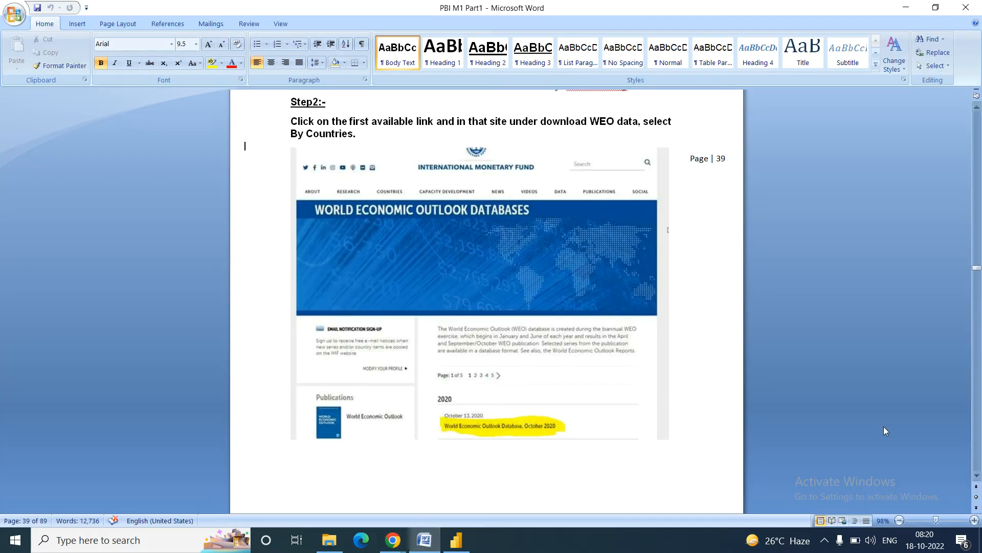
pyautogui.press('Down')
pyautogui.press('Down')
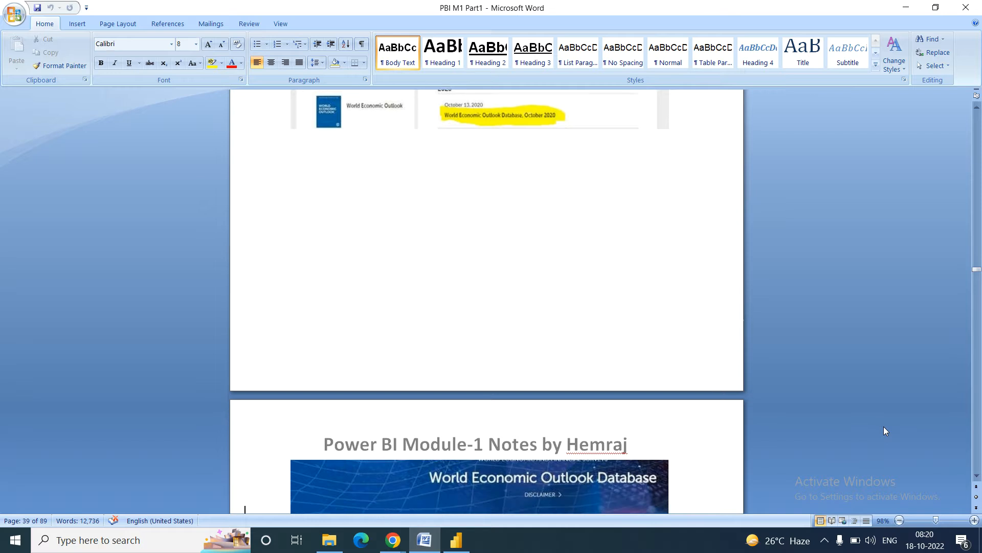
pyautogui.press('Down')
pyautogui.press('Down')
pyautogui.press('Down')
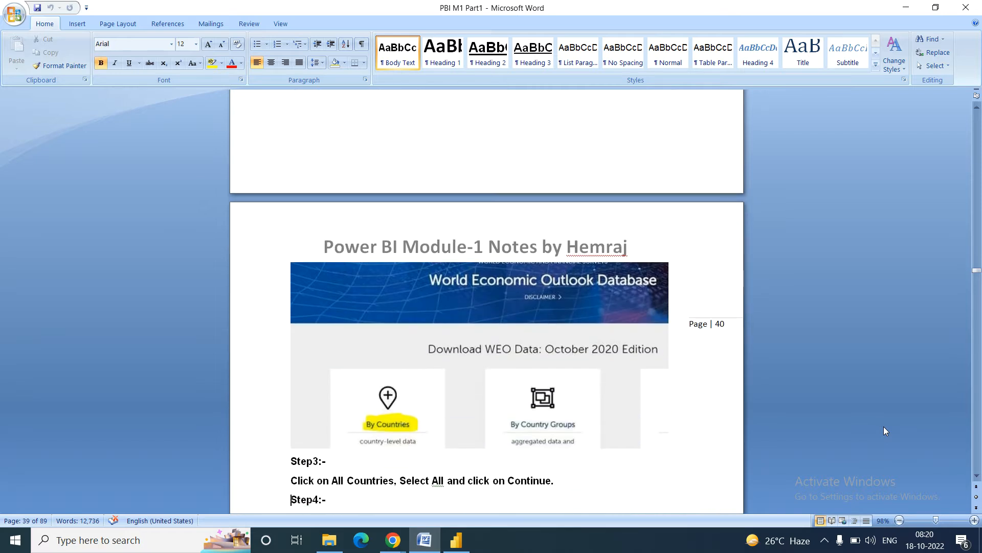
pyautogui.press('Down')
pyautogui.press('Down')
pyautogui.press('Down')
pyautogui.press('Down')
pyautogui.press('Down')
pyautogui.press('Down')
pyautogui.press('Down')
pyautogui.press('Down')
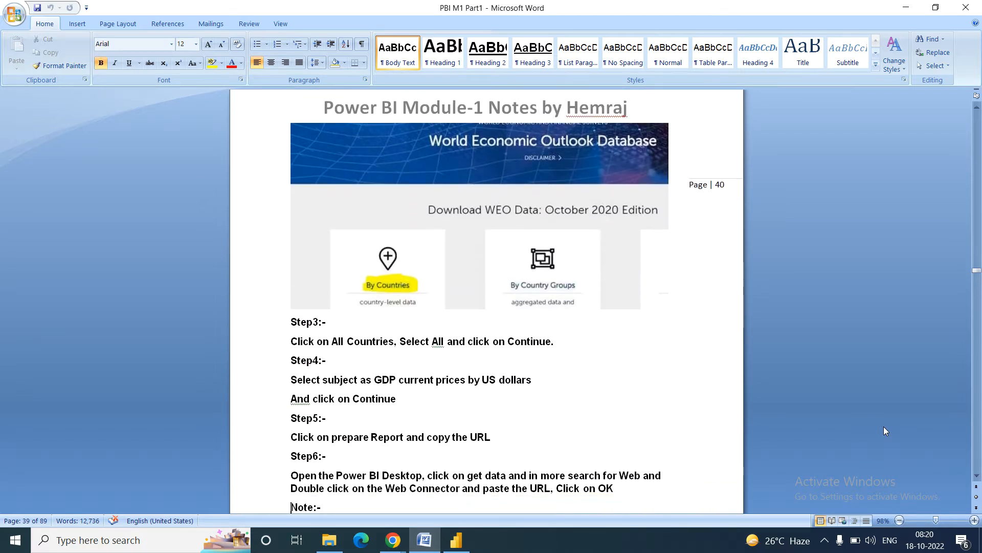
pyautogui.press('Down')
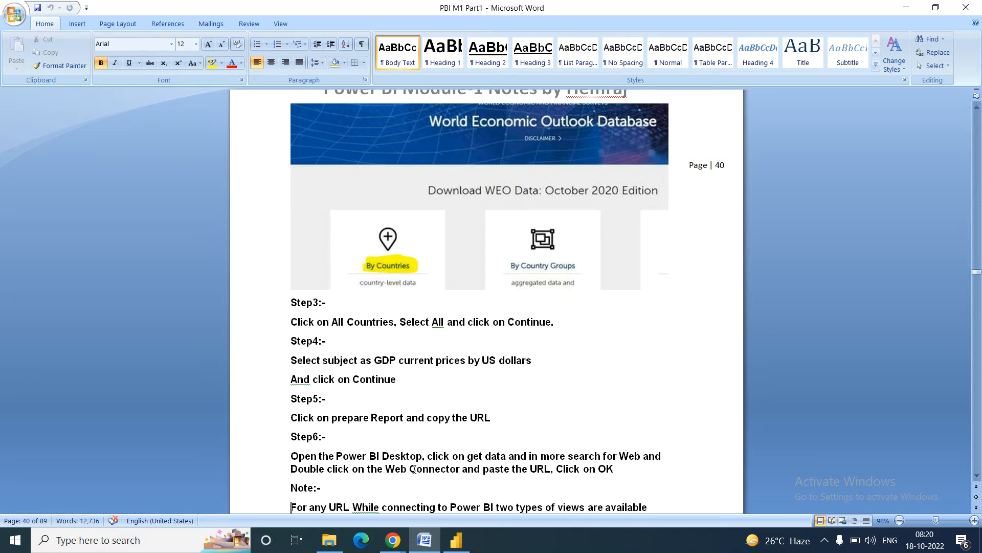
# Step: Select ALL COUNTRIES, all 196, as the country group and continue to Select Subjects
pyautogui.moveTo(391, 549)
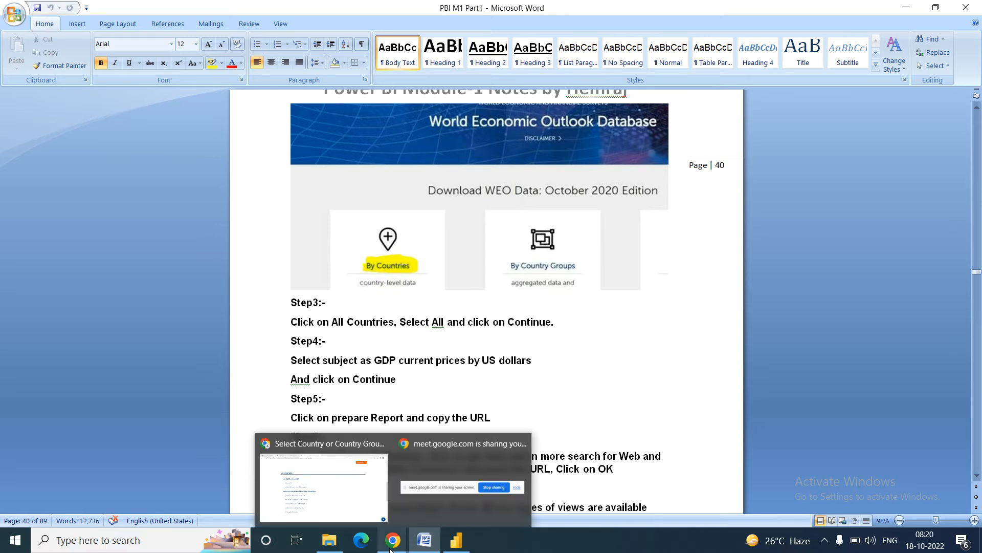
pyautogui.click(312, 495)
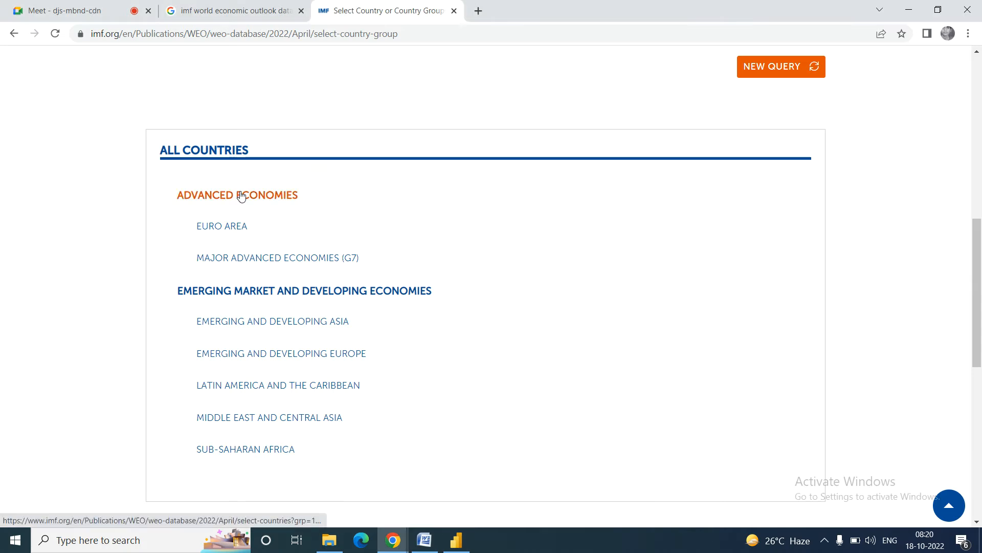
pyautogui.click(209, 151)
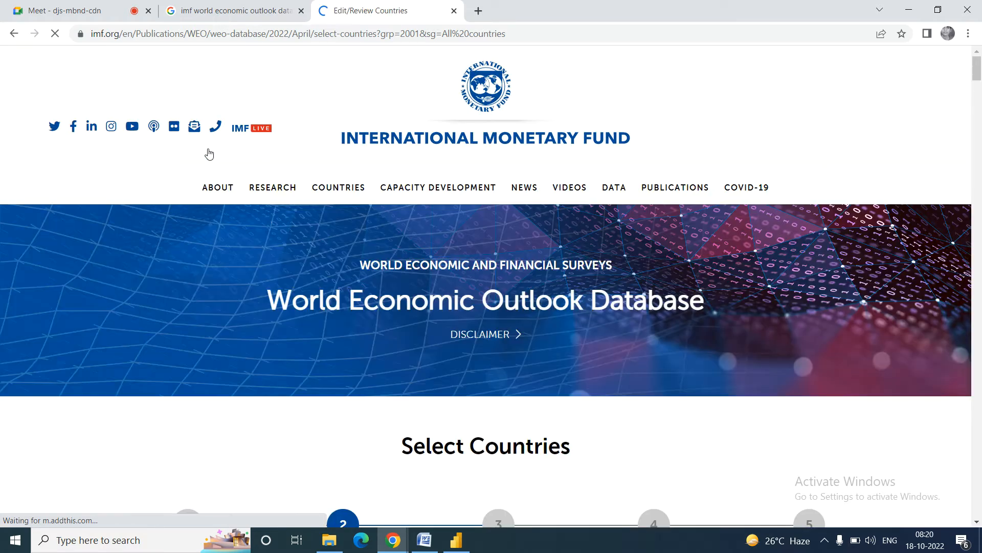
pyautogui.scroll(-4, 208, 153)
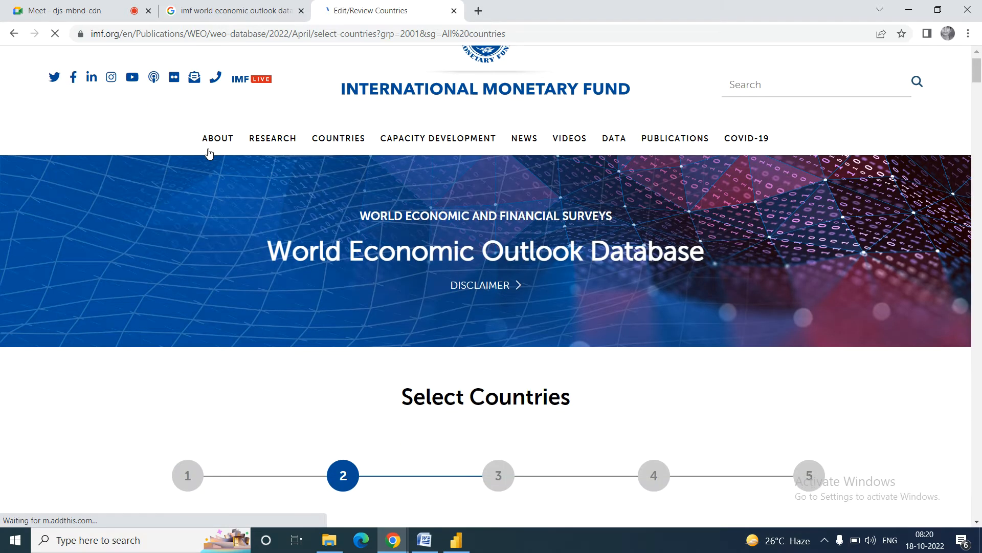
pyautogui.scroll(-3, 209, 154)
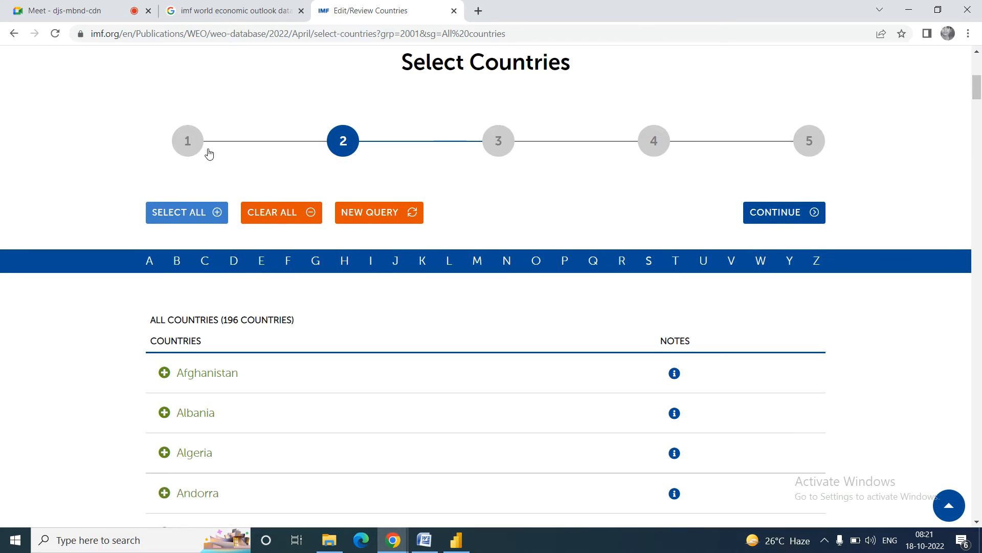
pyautogui.scroll(-2, 209, 153)
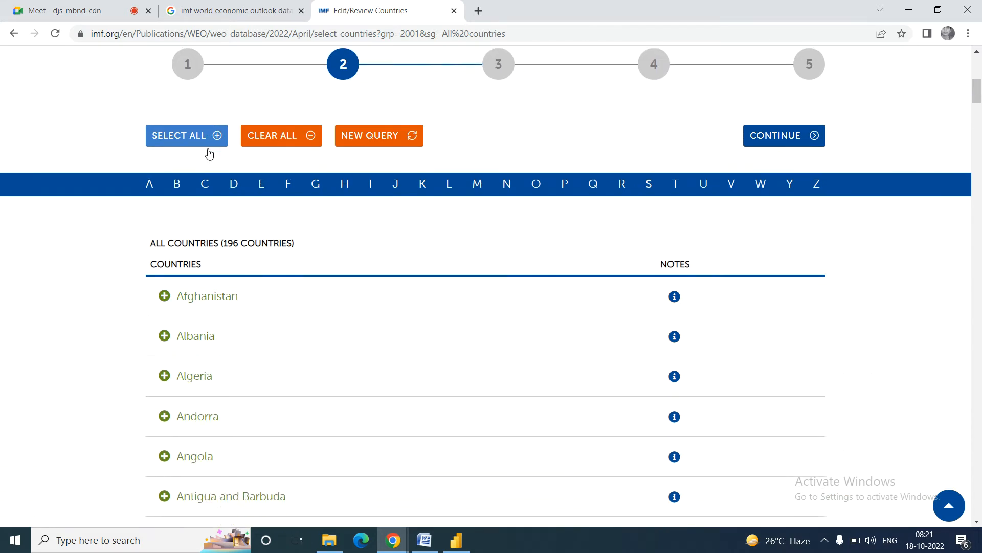
pyautogui.click(801, 110)
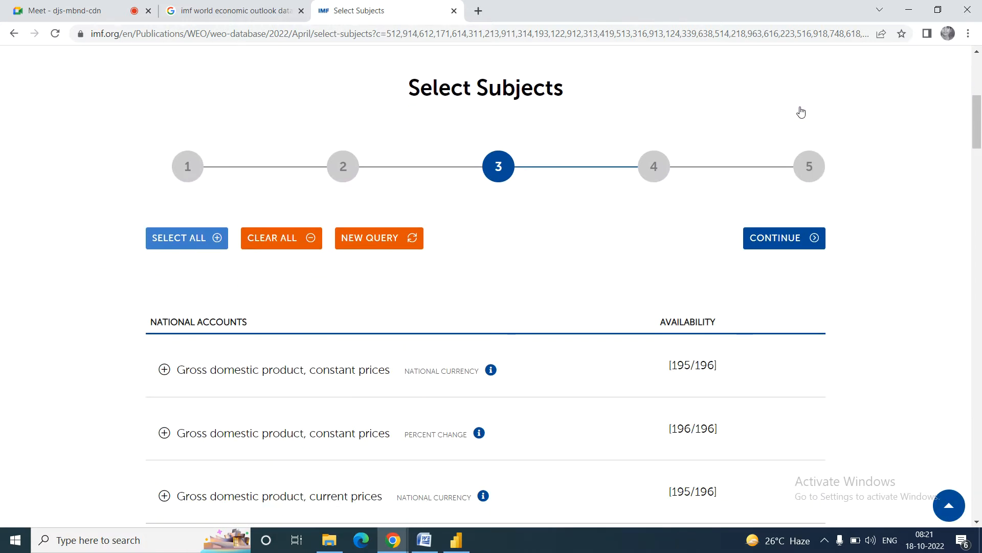
# Step: Choose Gross domestic product, constant prices in national currency as the subject and continue
pyautogui.click(793, 245)
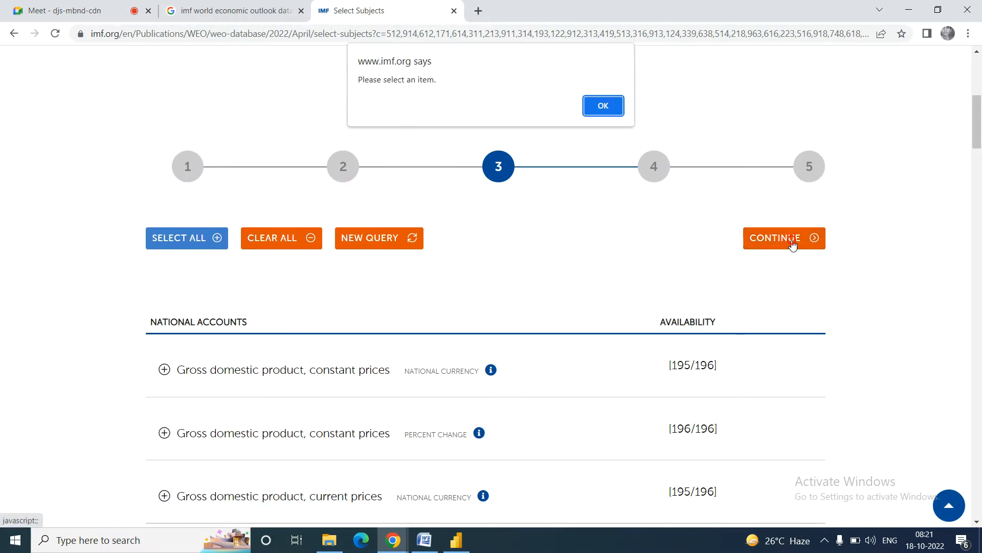
pyautogui.click(598, 109)
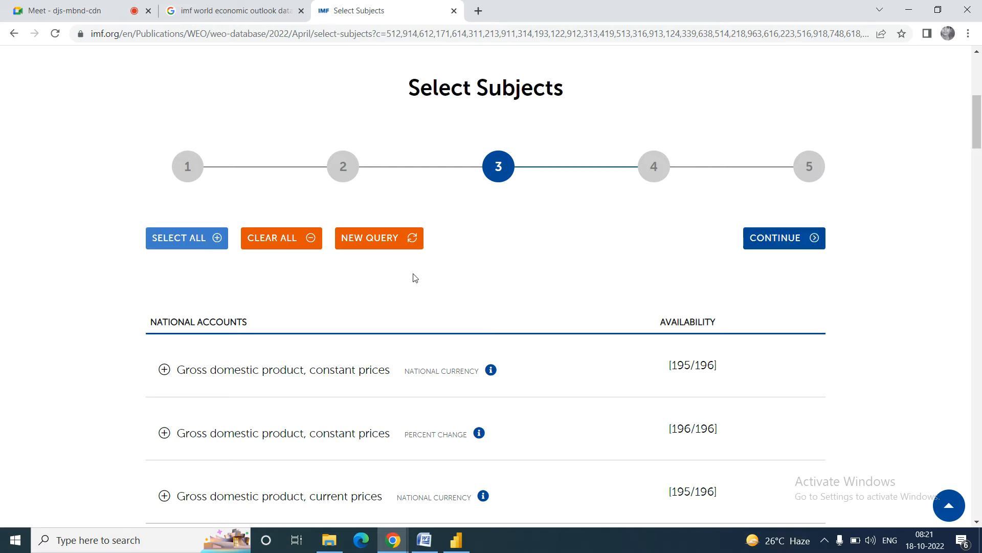
pyautogui.scroll(-3, 415, 278)
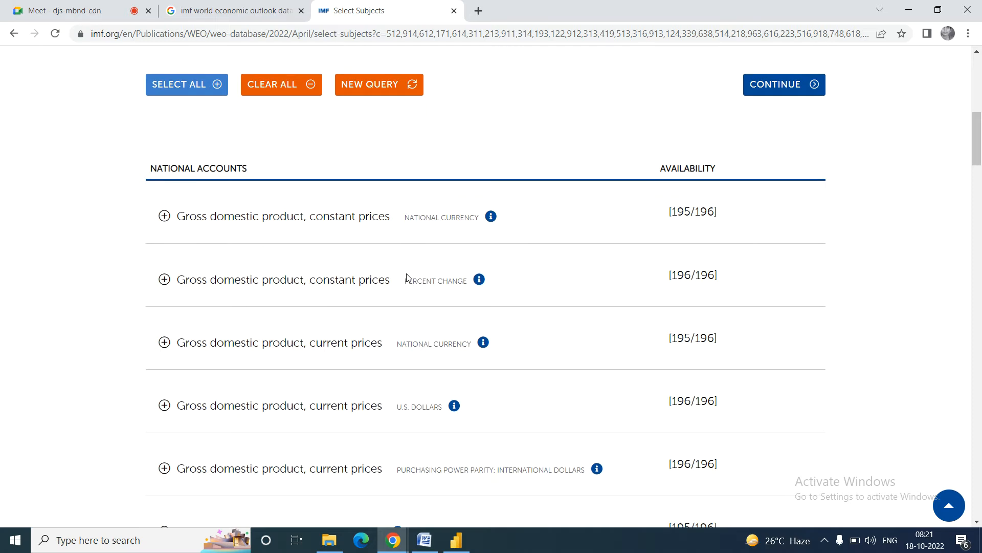
pyautogui.scroll(-1, 407, 277)
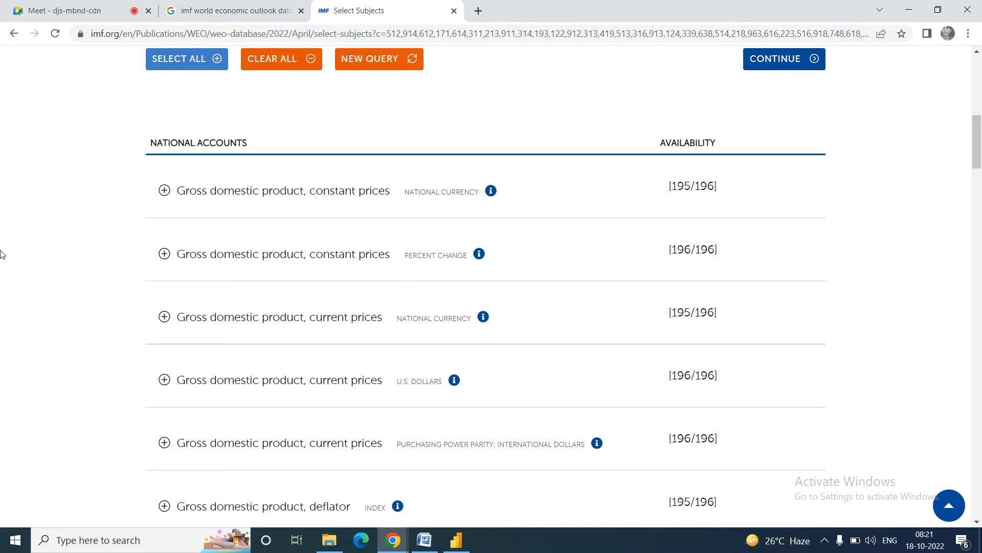
pyautogui.click(164, 190)
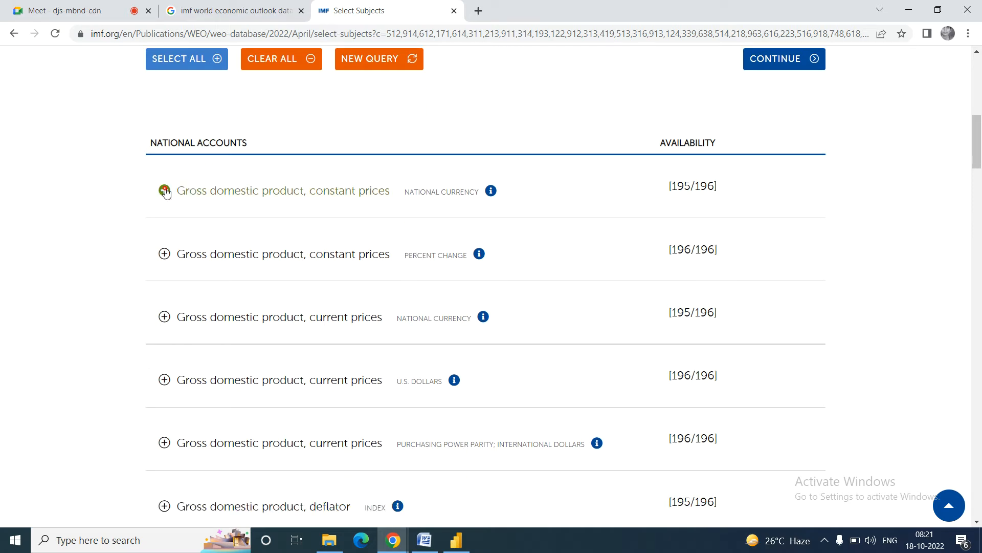
pyautogui.click(780, 65)
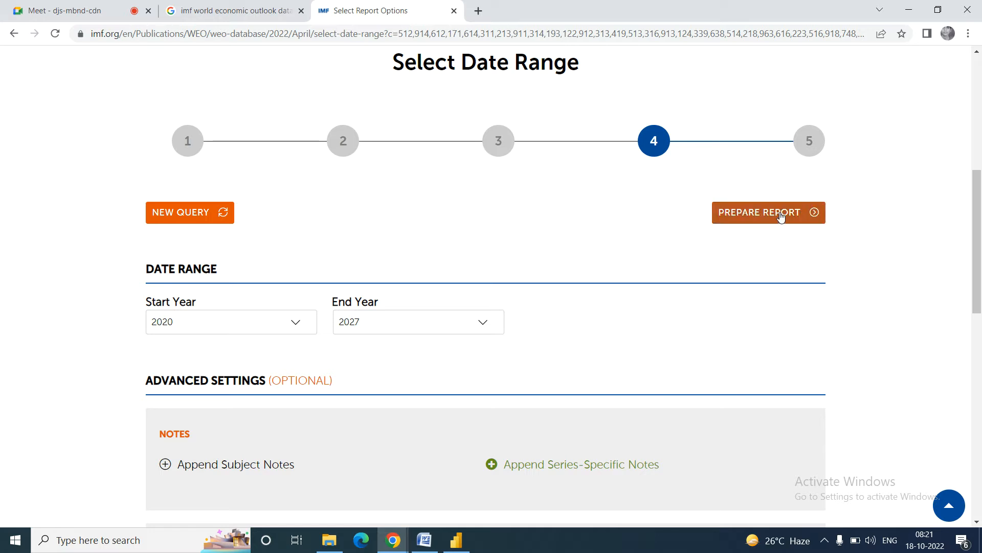
# Step: Keep the 2020–2027 date range, close the survey popup, and prepare the report
pyautogui.scroll(-4, 945, 278)
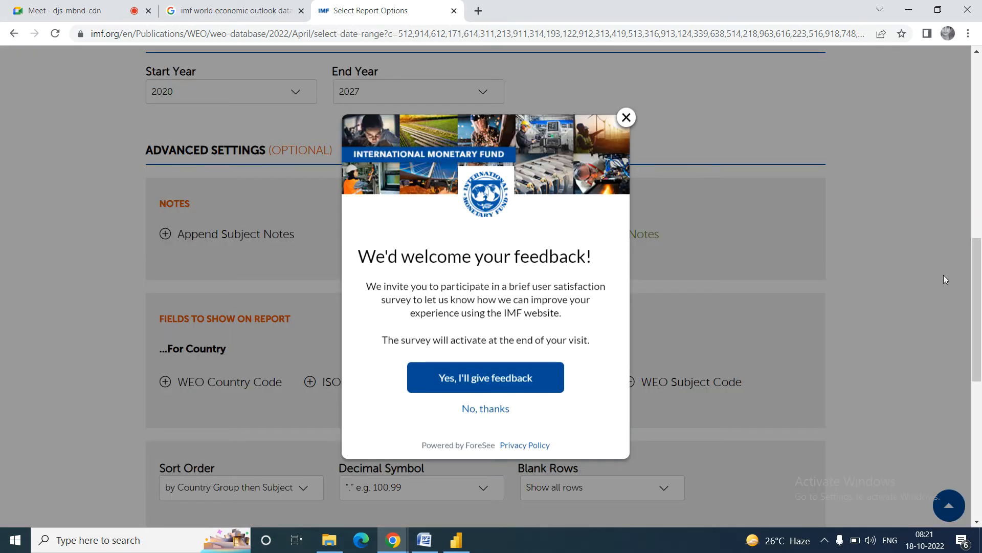
pyautogui.click(626, 119)
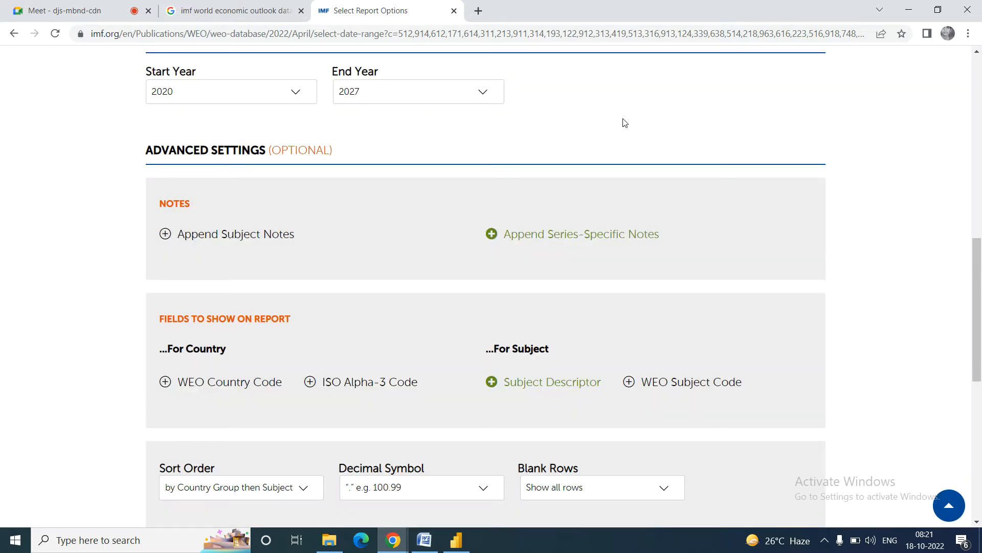
pyautogui.scroll(-1, 624, 123)
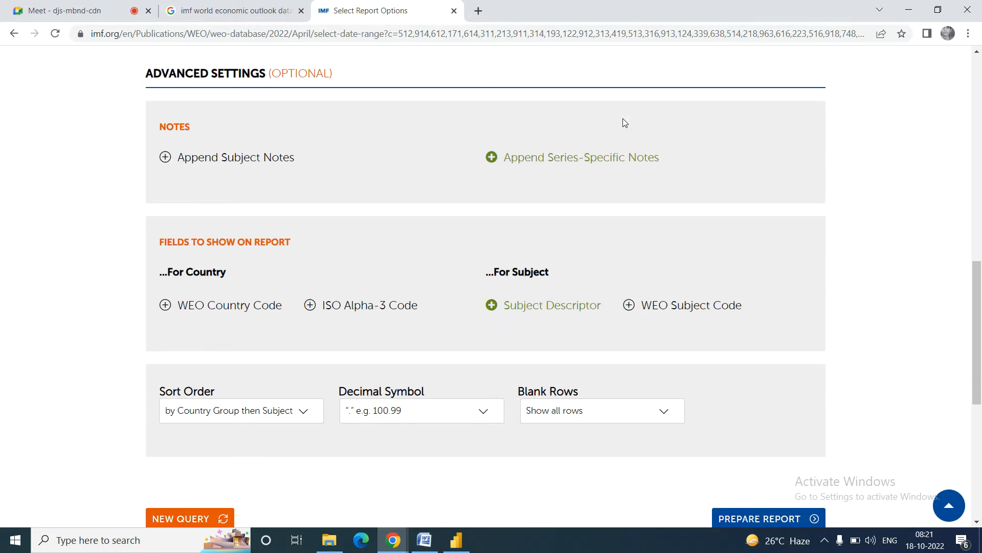
pyautogui.scroll(-2, 625, 123)
pyautogui.scroll(2, 623, 122)
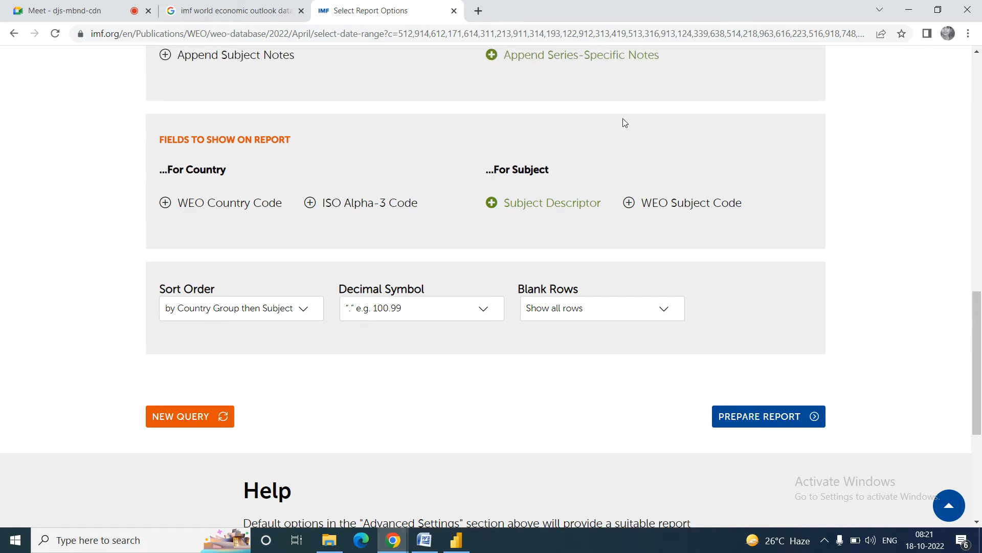
pyautogui.scroll(3, 623, 121)
pyautogui.scroll(8, 624, 123)
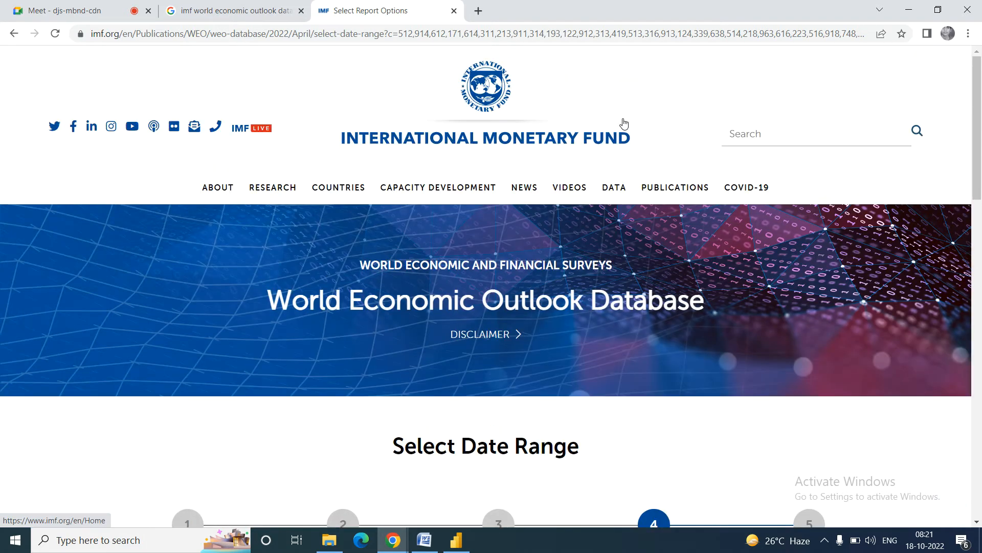
pyautogui.scroll(-2, 623, 124)
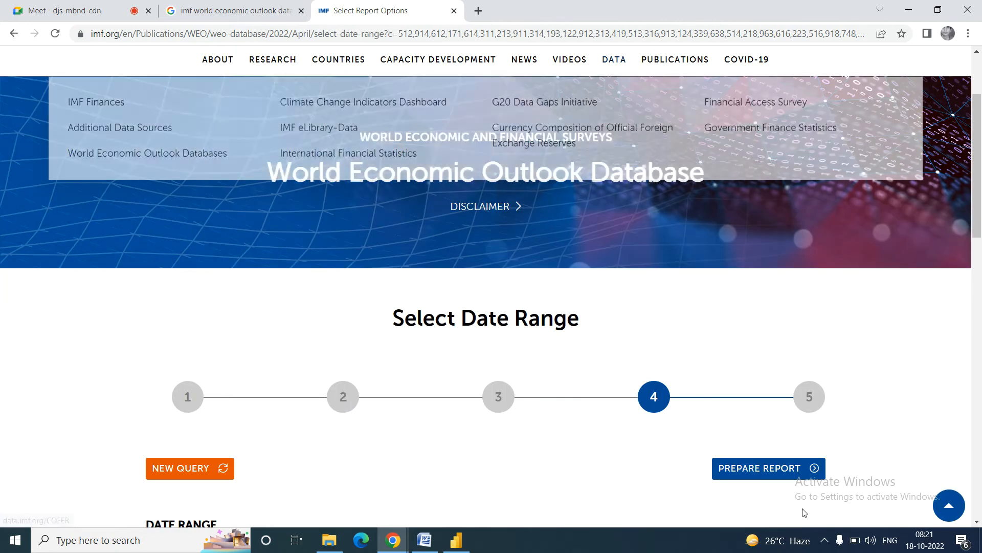
pyautogui.click(799, 467)
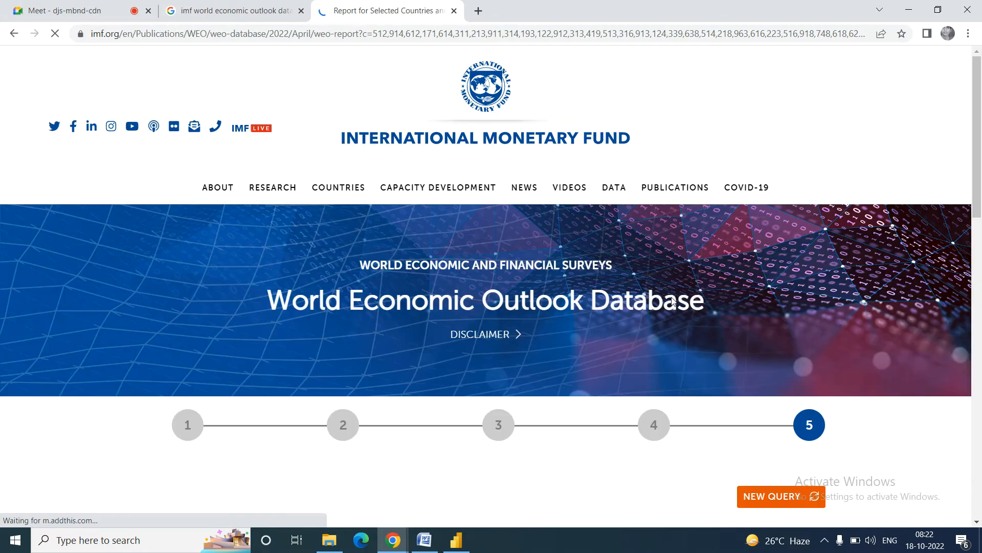
pyautogui.scroll(-6, 671, 301)
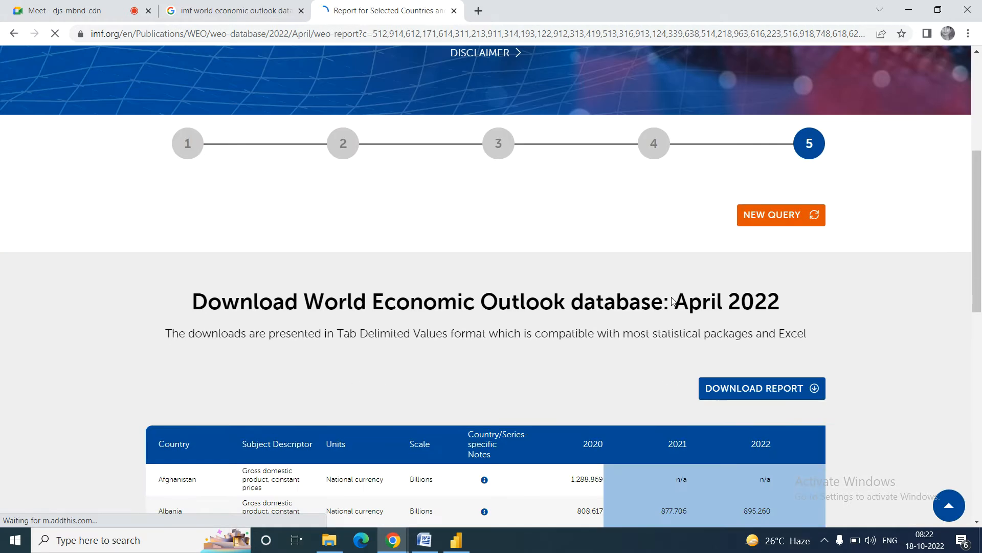
pyautogui.scroll(-1, 672, 301)
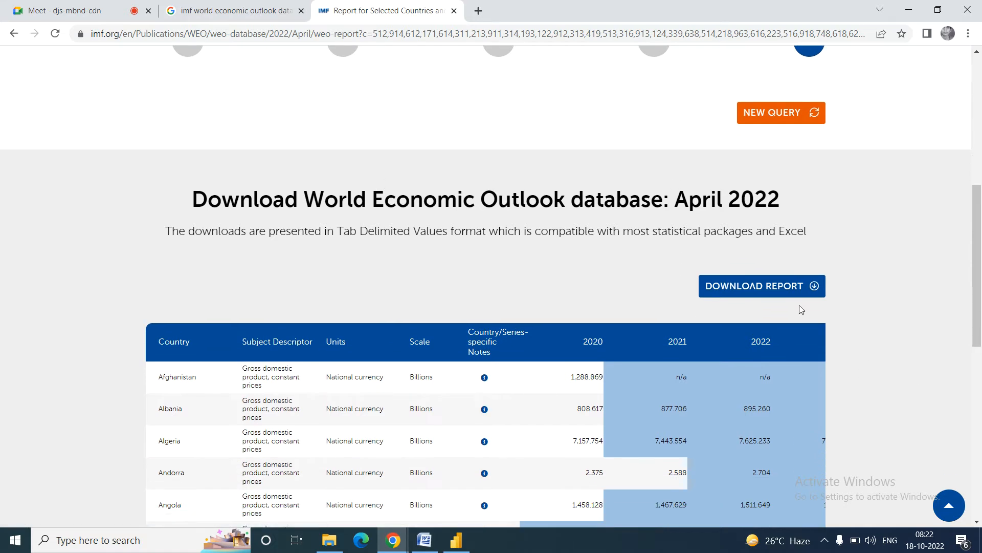
pyautogui.scroll(-1, 605, 257)
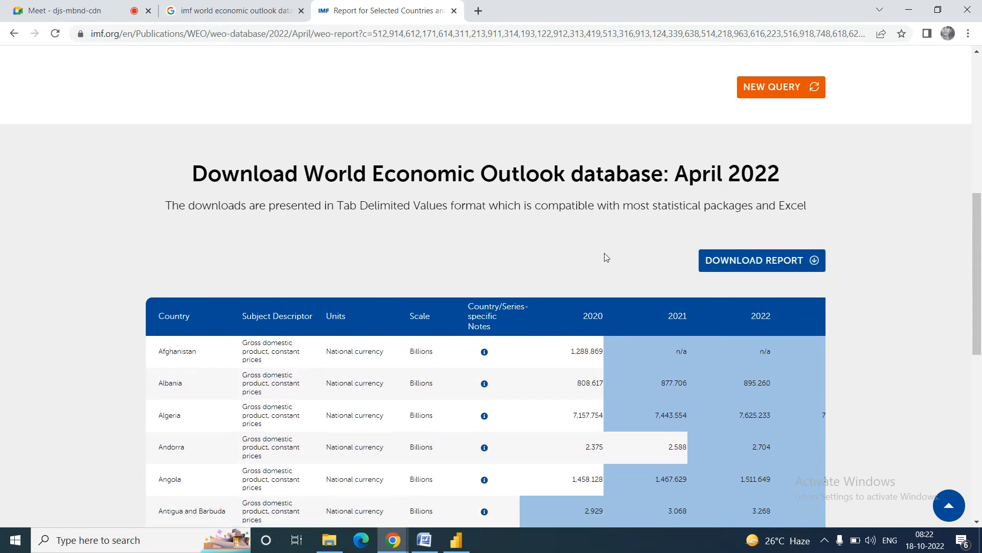
pyautogui.scroll(-5, 605, 257)
pyautogui.scroll(2, 606, 257)
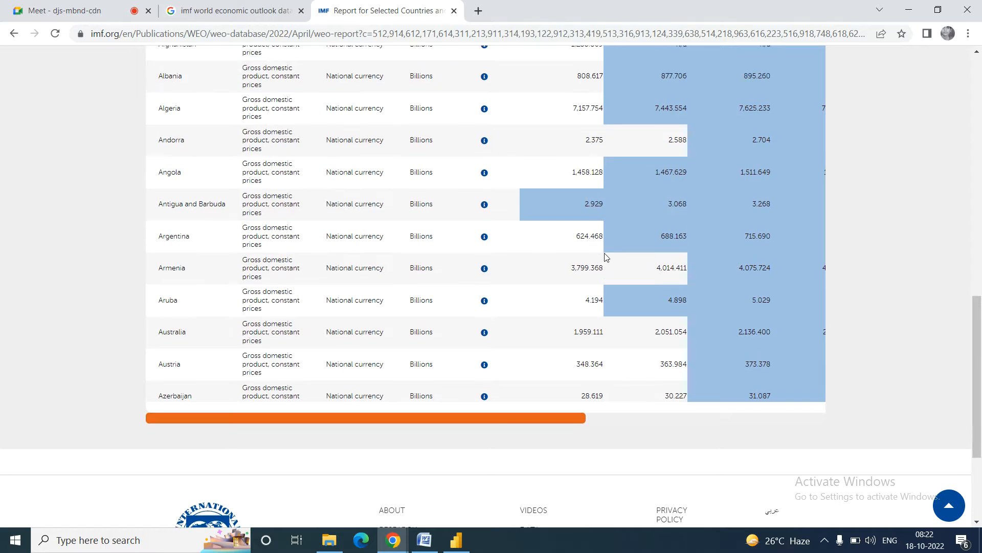
pyautogui.scroll(4, 604, 252)
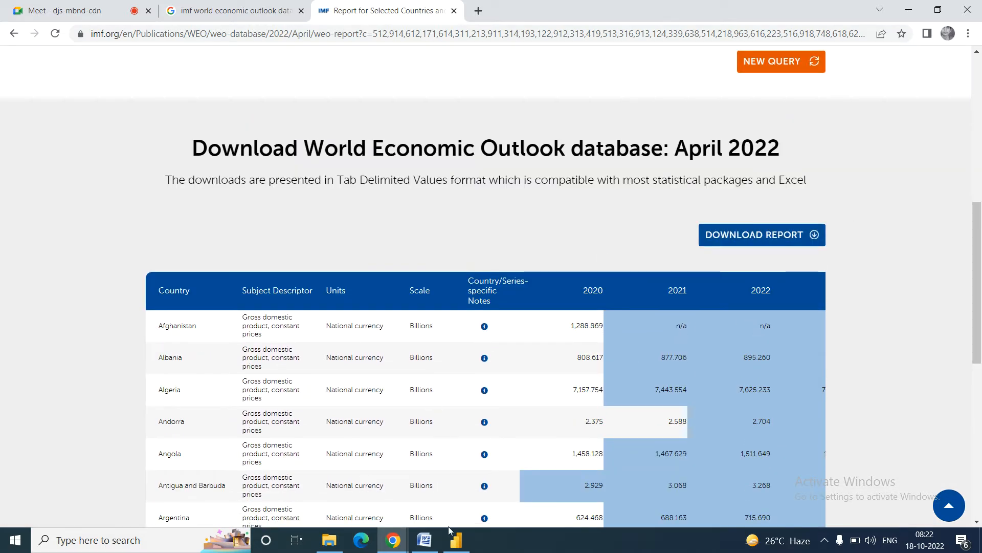
pyautogui.click(425, 541)
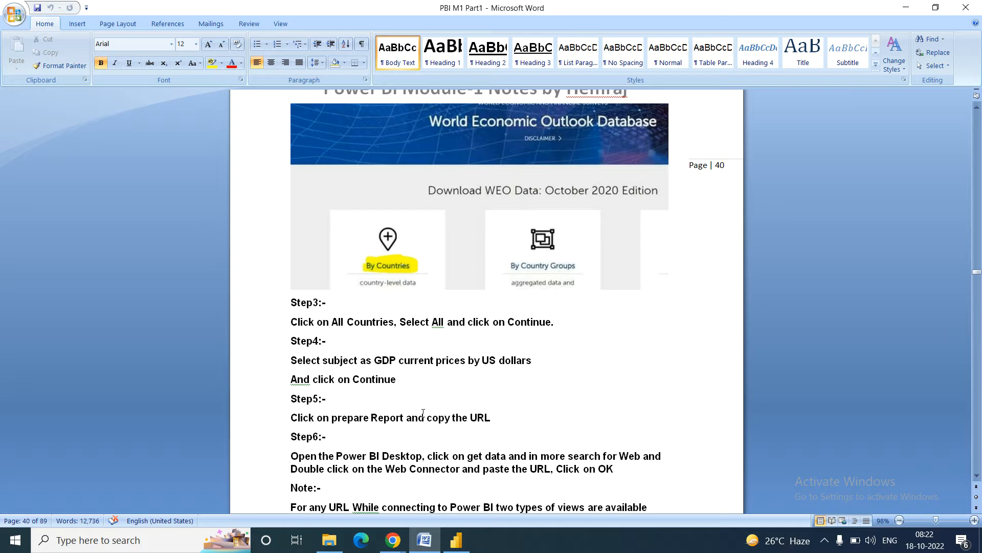
pyautogui.click(470, 417)
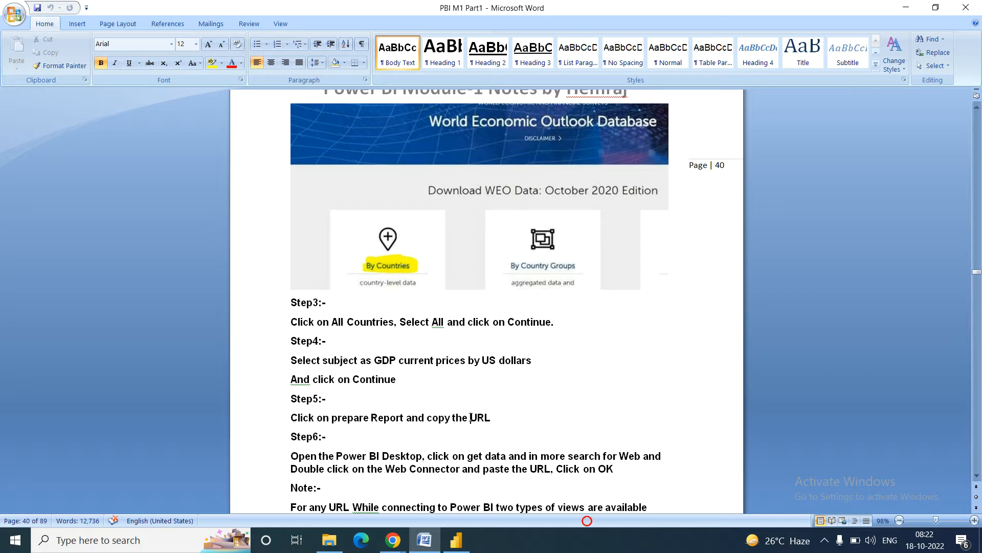
pyautogui.click(393, 540)
# Step: Review the IMF GDP table and its notes in Chrome, then switch to the empty Power BI report
pyautogui.click(352, 492)
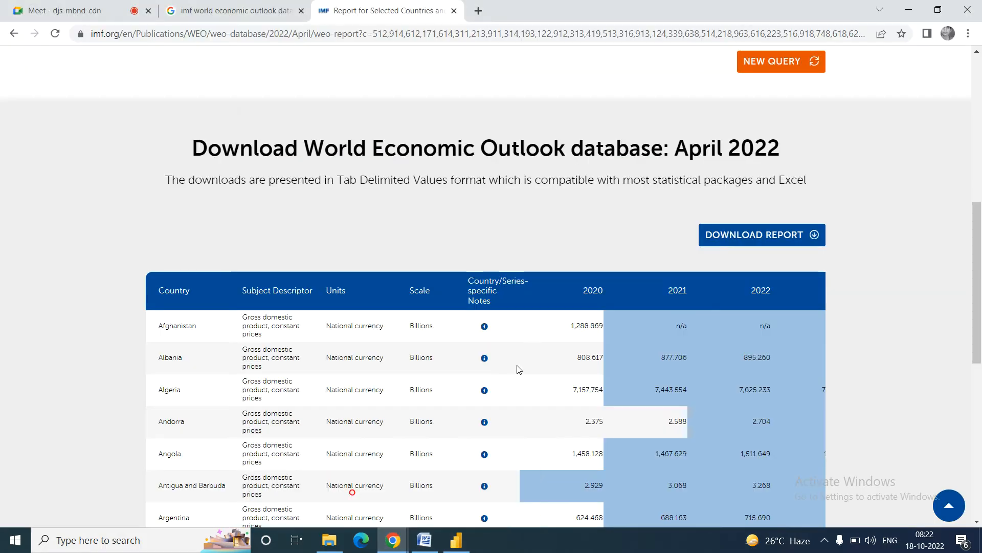
pyautogui.scroll(-2, 939, 277)
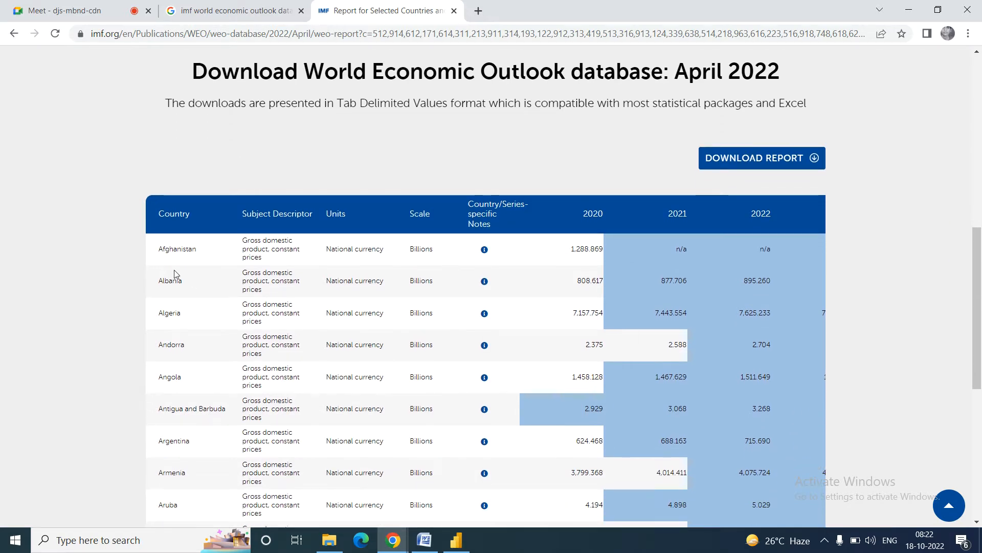
pyautogui.moveTo(484, 249)
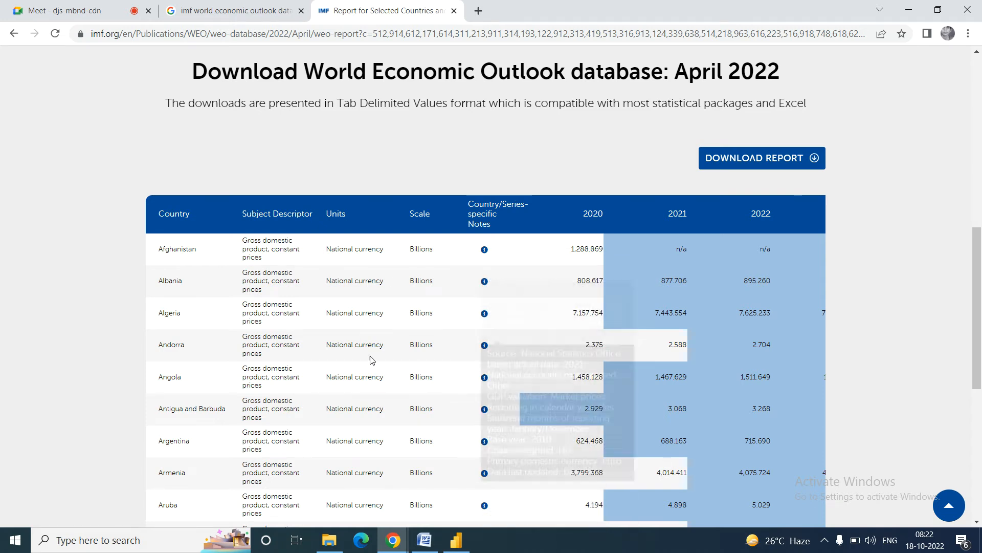
pyautogui.moveTo(484, 281)
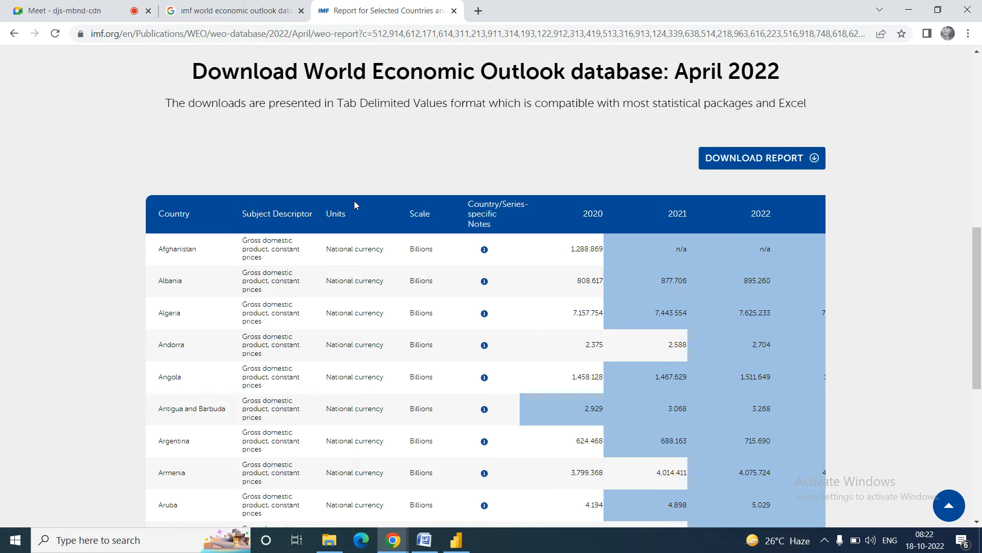
pyautogui.click(456, 545)
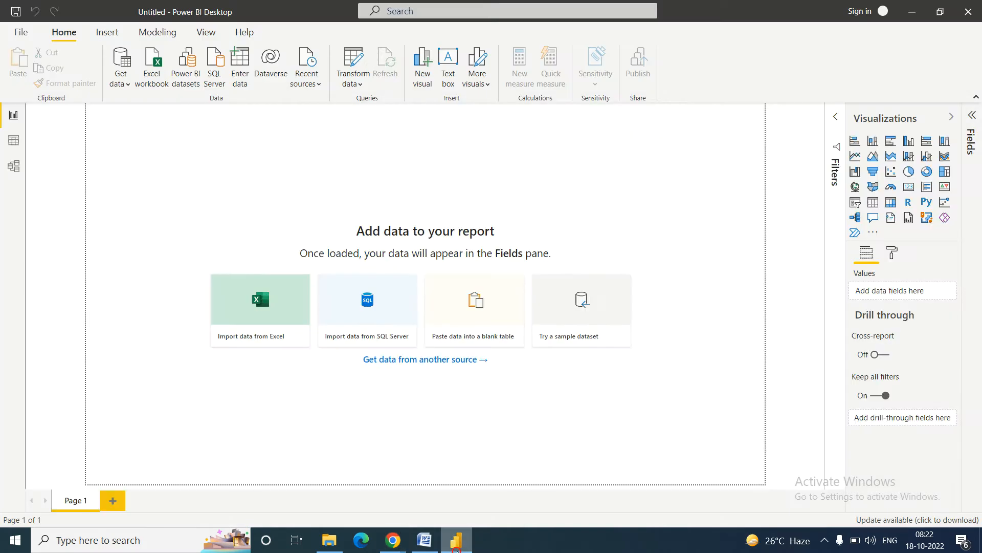
# Step: Start a From Web connection in Power BI using the IMF report URL copied from Chrome
pyautogui.click(128, 85)
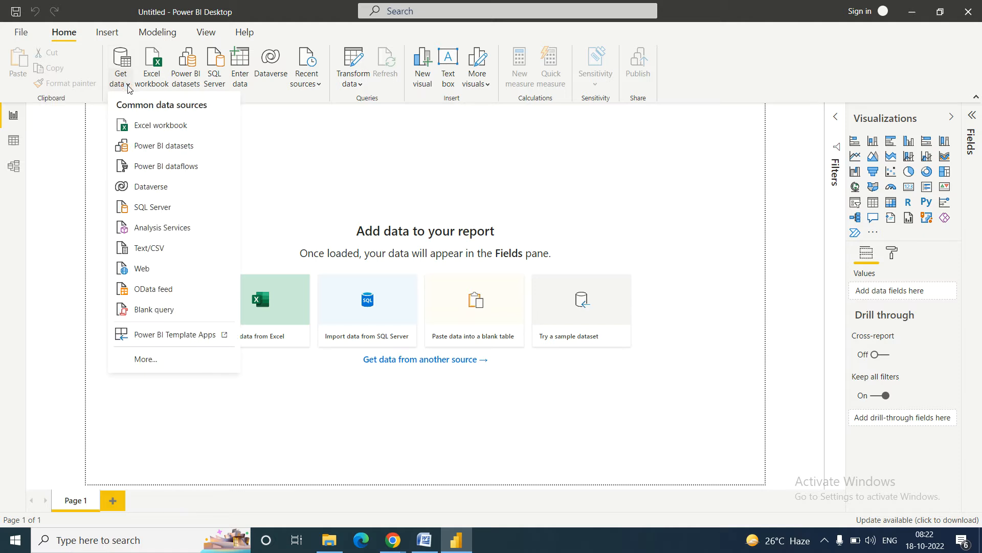
pyautogui.click(142, 268)
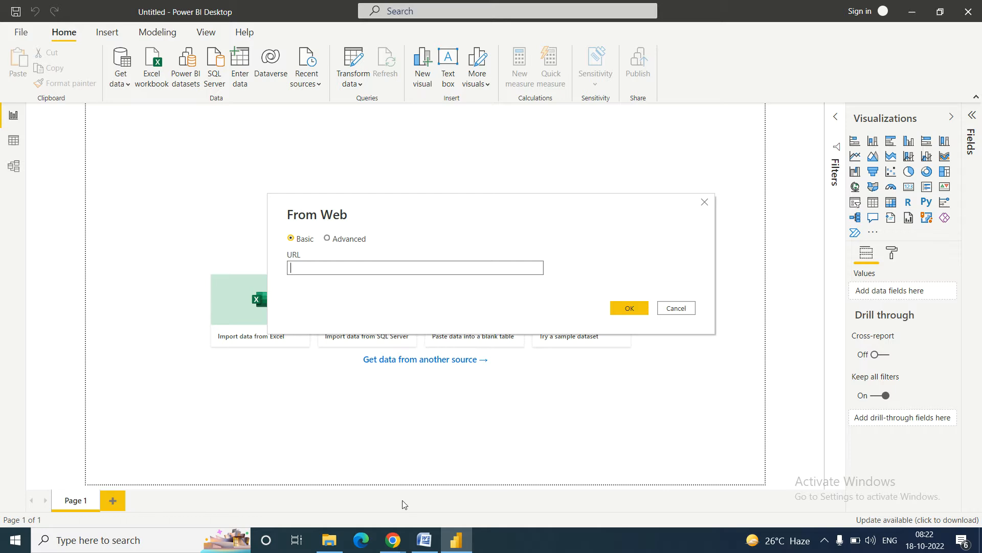
pyautogui.moveTo(386, 550)
pyautogui.click(347, 505)
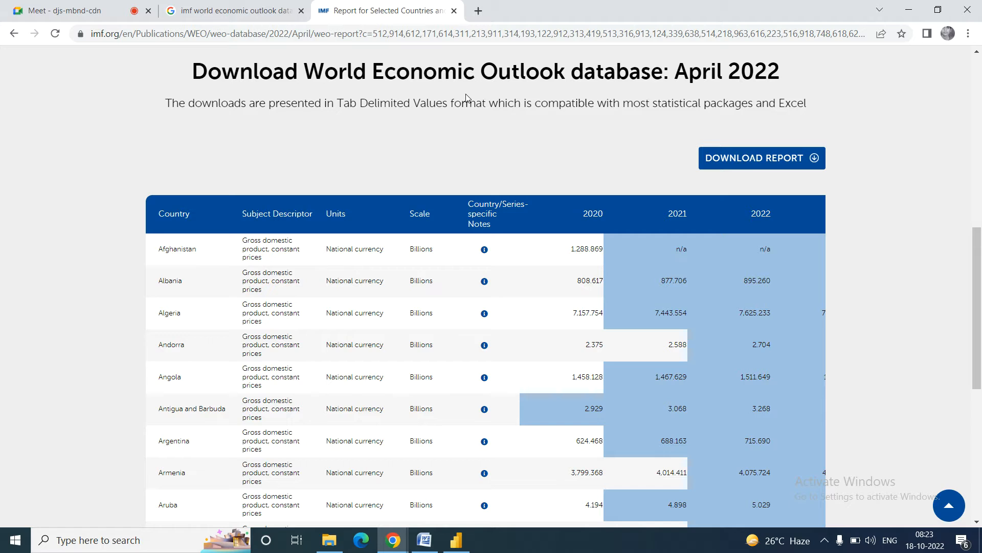
pyautogui.click(386, 33)
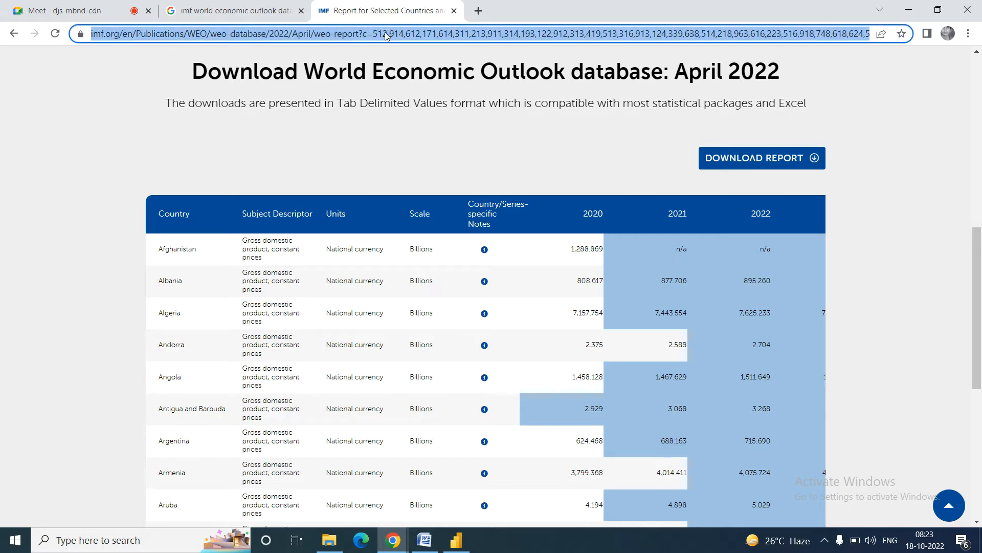
pyautogui.click(458, 537)
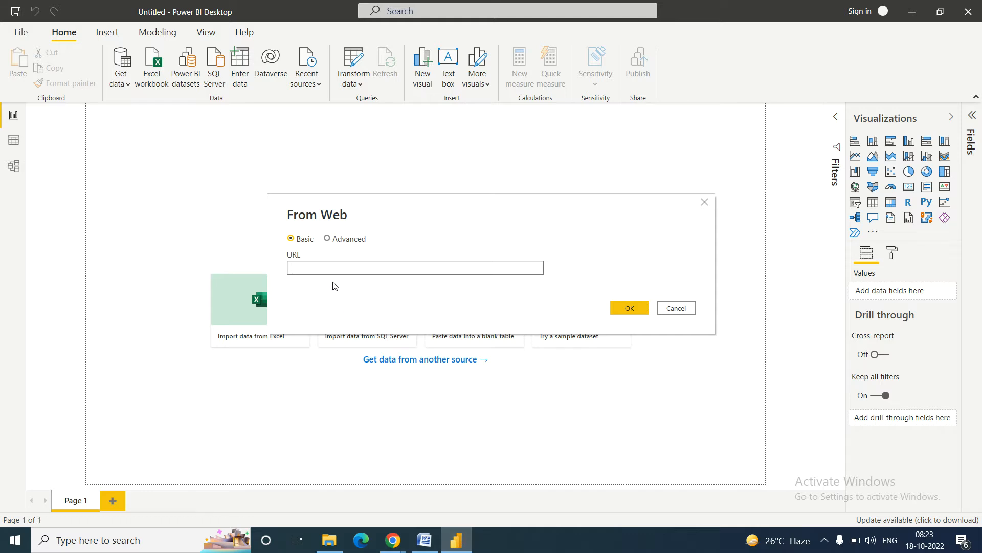
pyautogui.hotkey('ctrl', 'v')
pyautogui.click(630, 307)
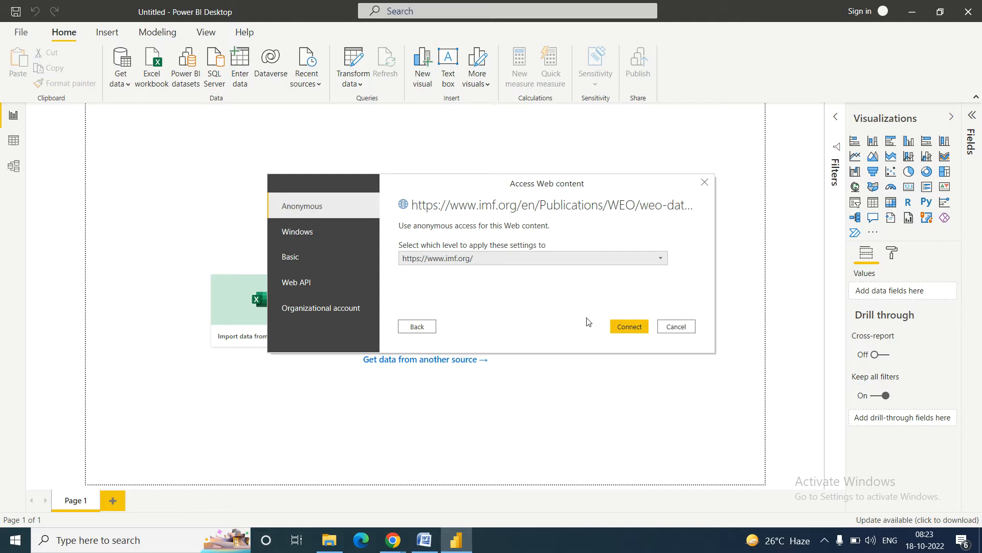
# Step: Connect to imf.org with anonymous access and wait for the Navigator to load
pyautogui.click(629, 327)
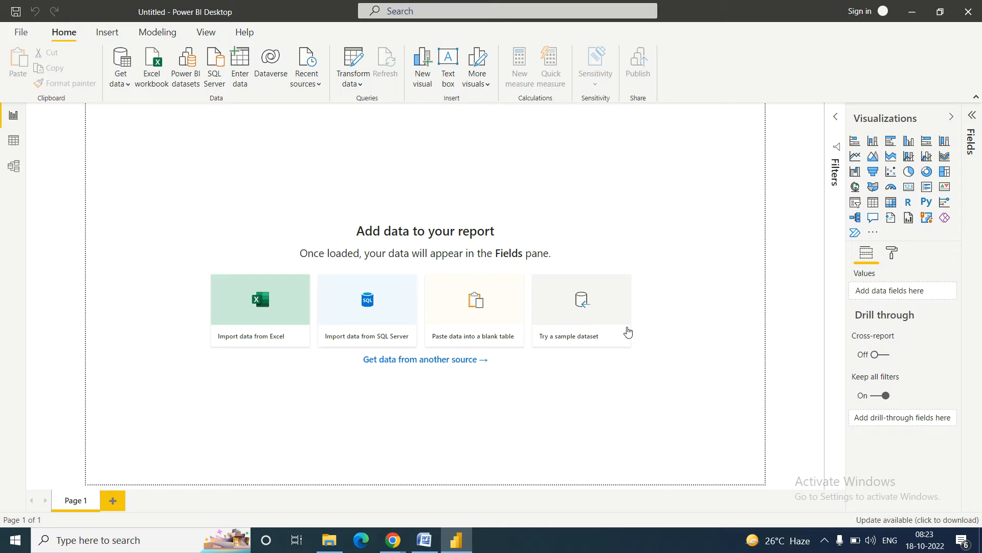
pyautogui.click(628, 332)
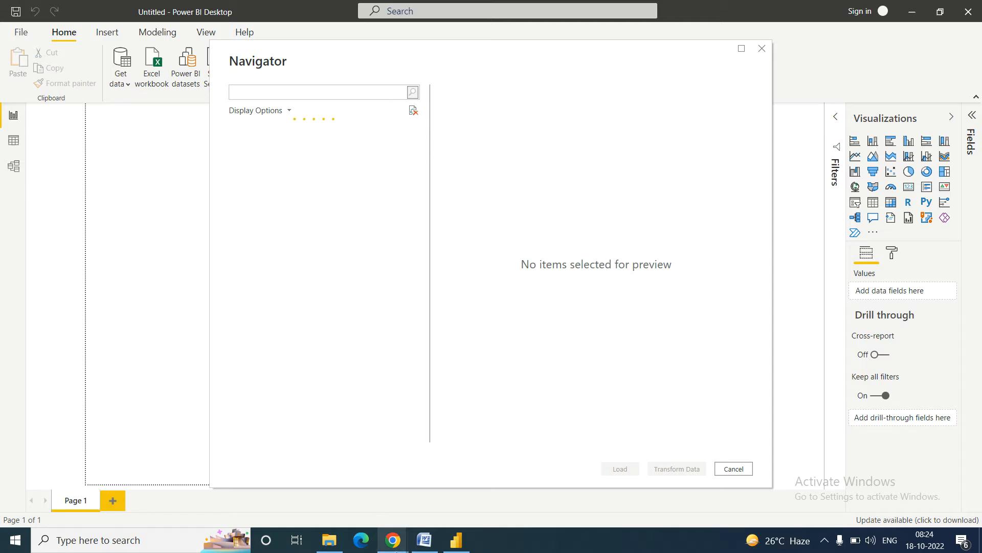
# Step: Glance at the IMF page, then return to the Navigator listing Table 1, Table 2, HTML Code and Displayed Text
pyautogui.moveTo(393, 540)
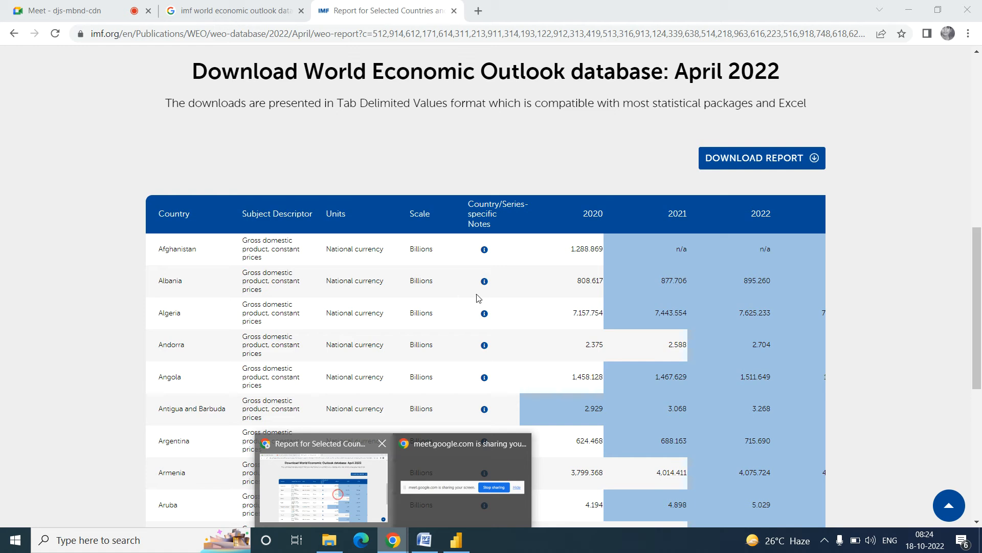
pyautogui.click(337, 495)
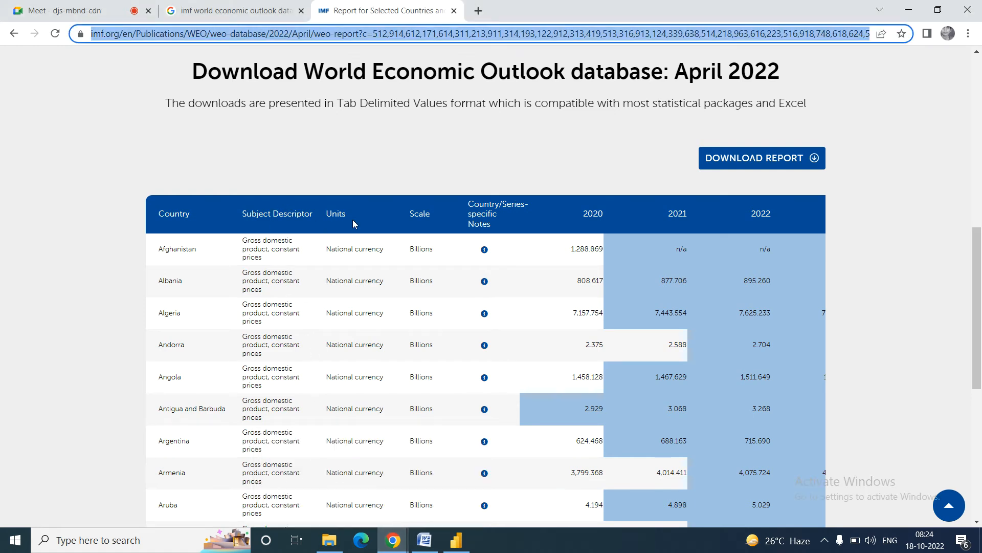
pyautogui.click(463, 543)
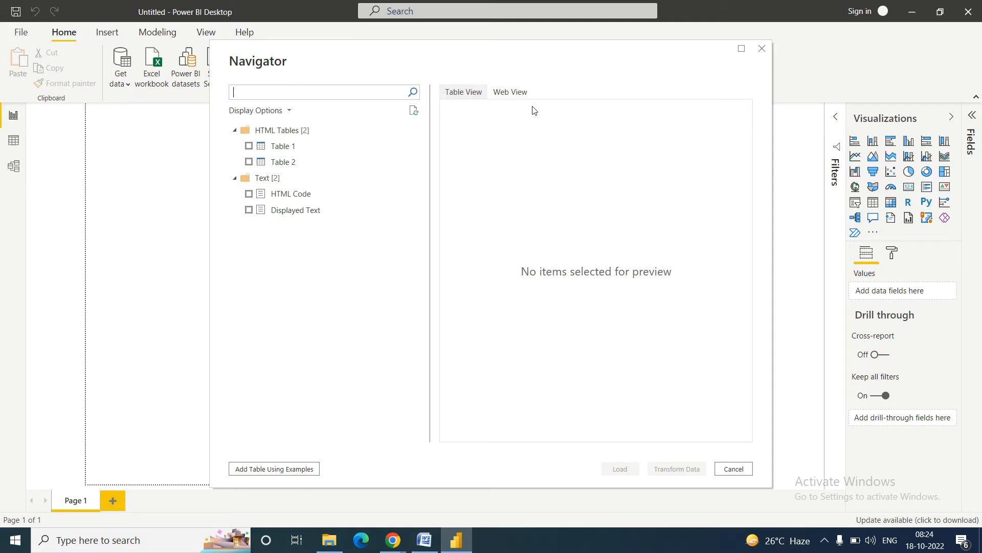
pyautogui.click(515, 95)
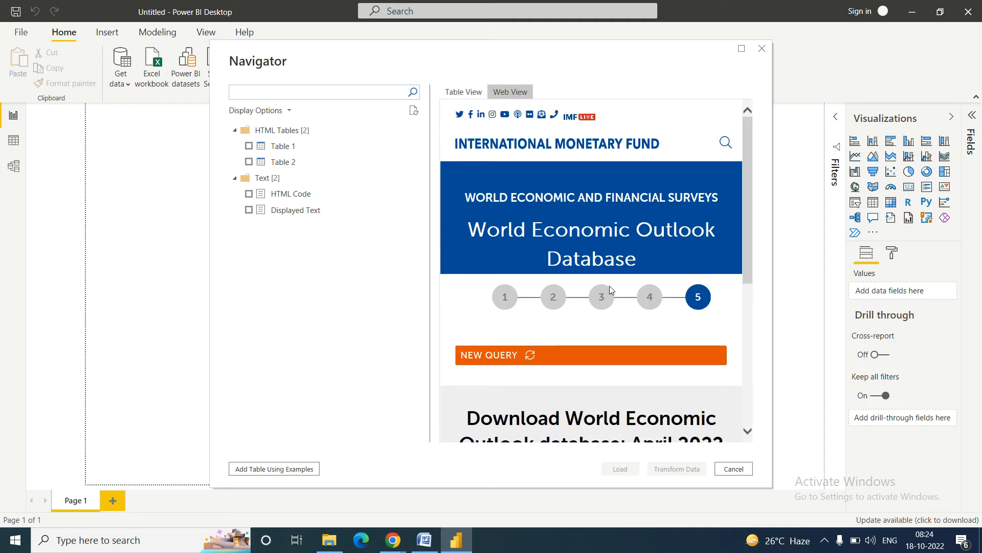
pyautogui.click(460, 93)
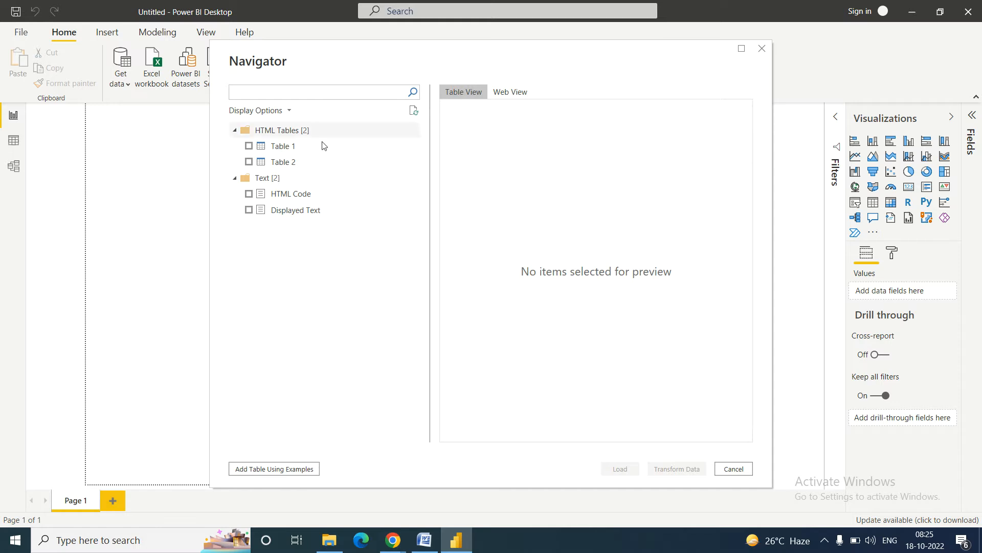
pyautogui.click(278, 146)
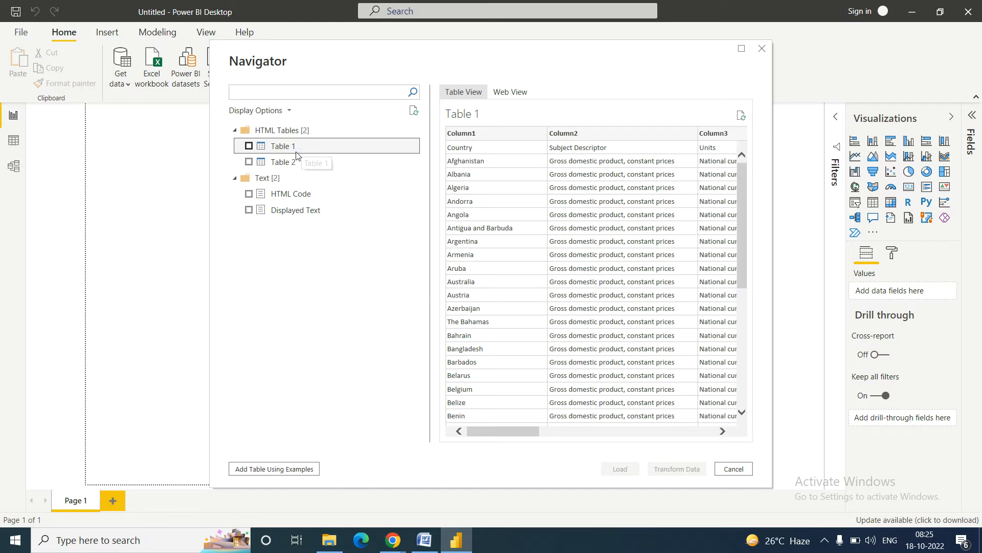
pyautogui.click(277, 165)
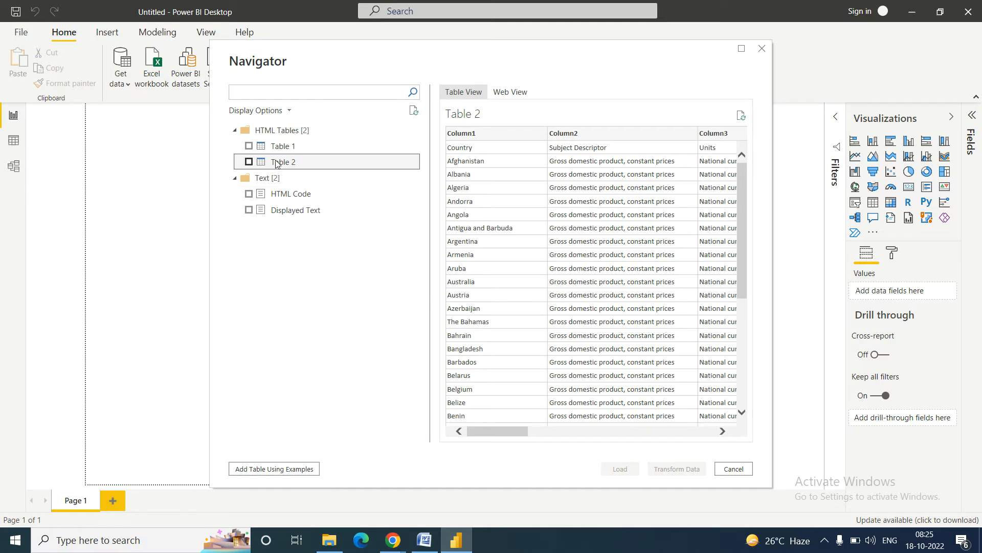
pyautogui.click(249, 146)
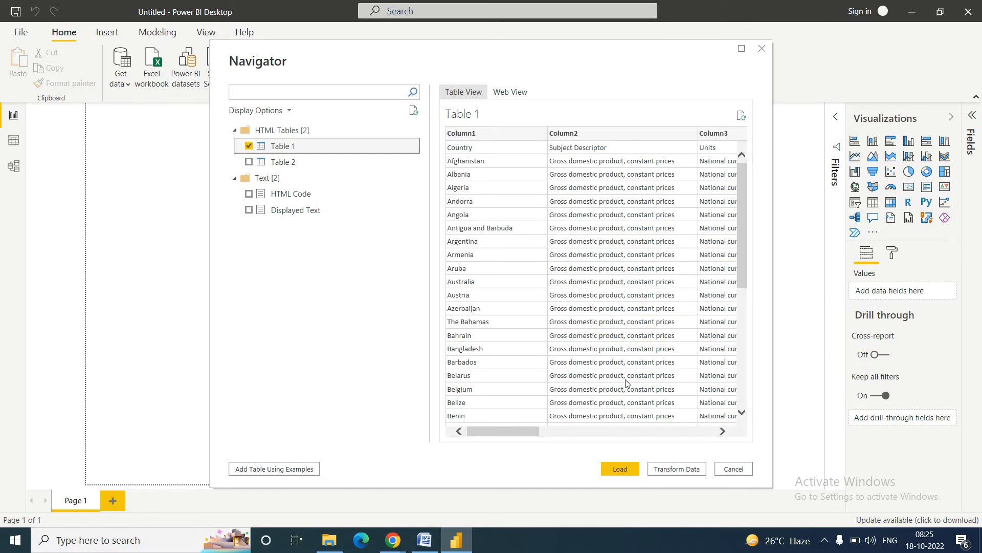
pyautogui.click(620, 468)
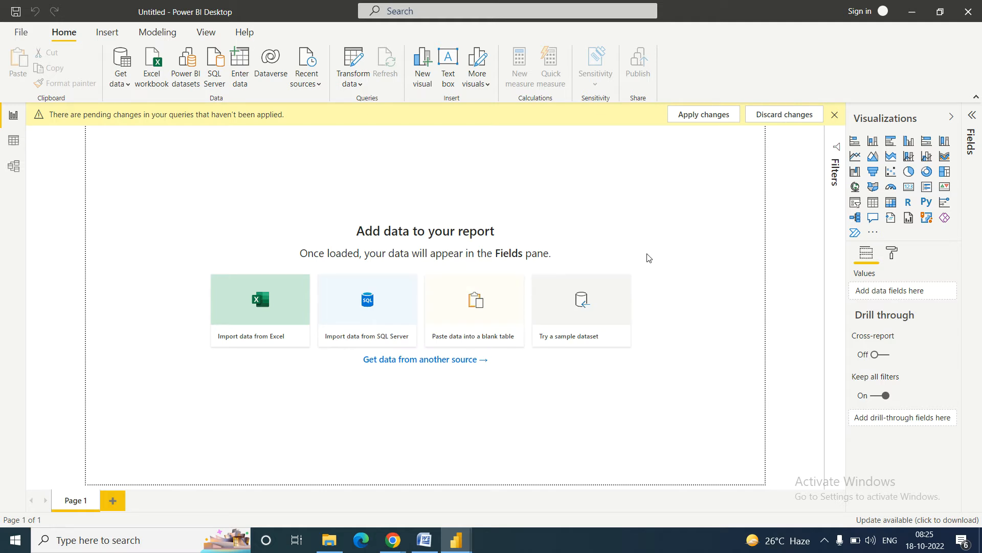
# Step: Bring back the Load dialog and load Table 1's 197 rows into Power BI's Fields pane
pyautogui.click(825, 540)
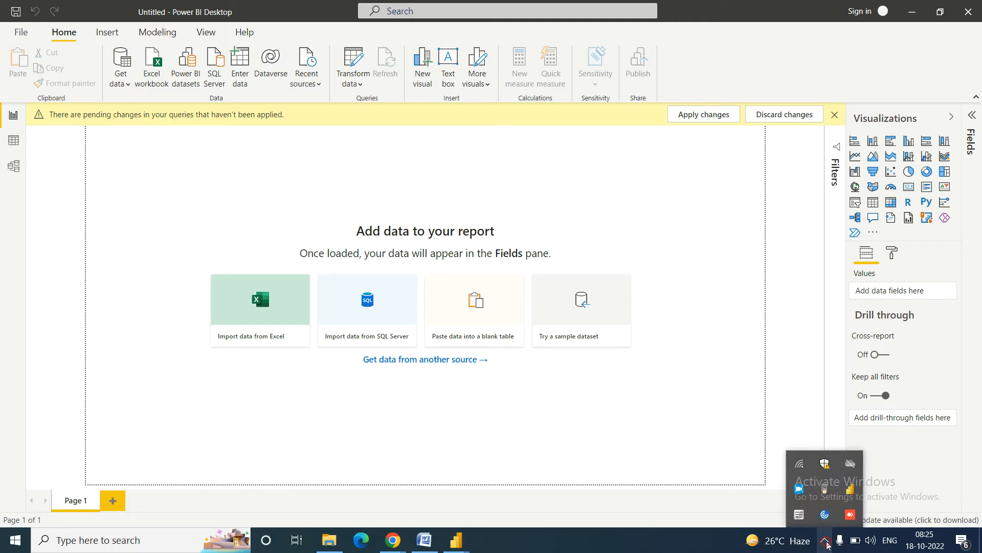
pyautogui.click(726, 250)
pyautogui.moveTo(459, 544)
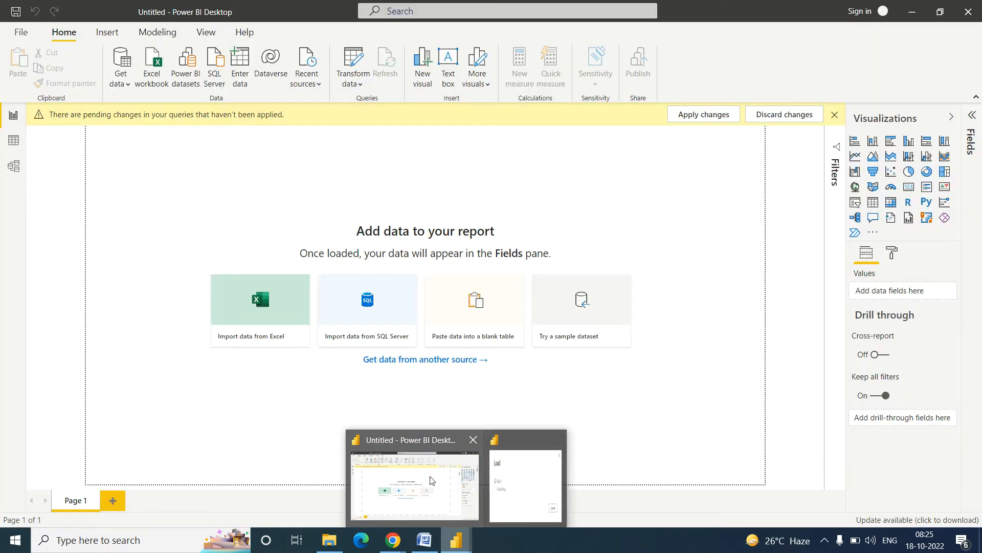
pyautogui.click(523, 469)
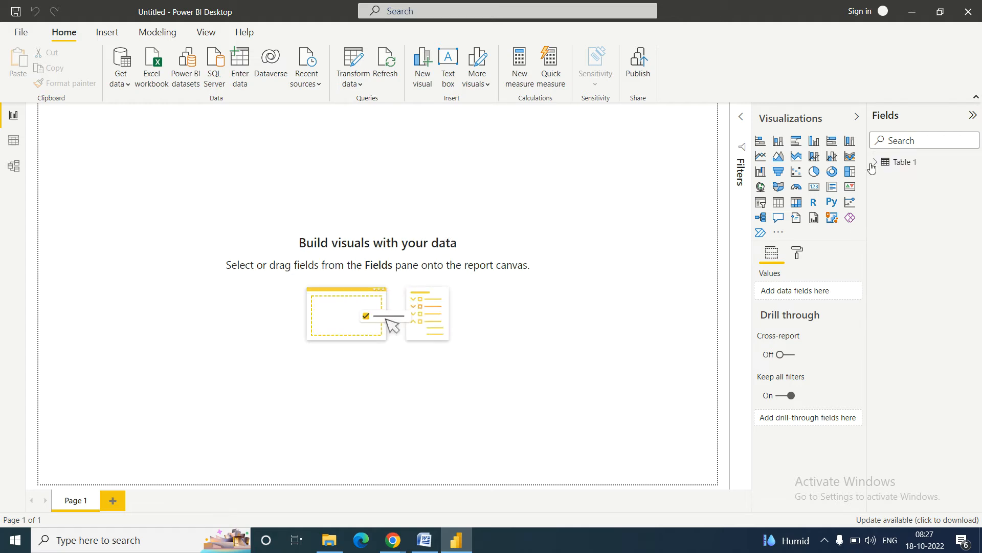
# Step: Switch to Data view to see Table 1's country GDP rows across Column1–Column13
pyautogui.click(14, 141)
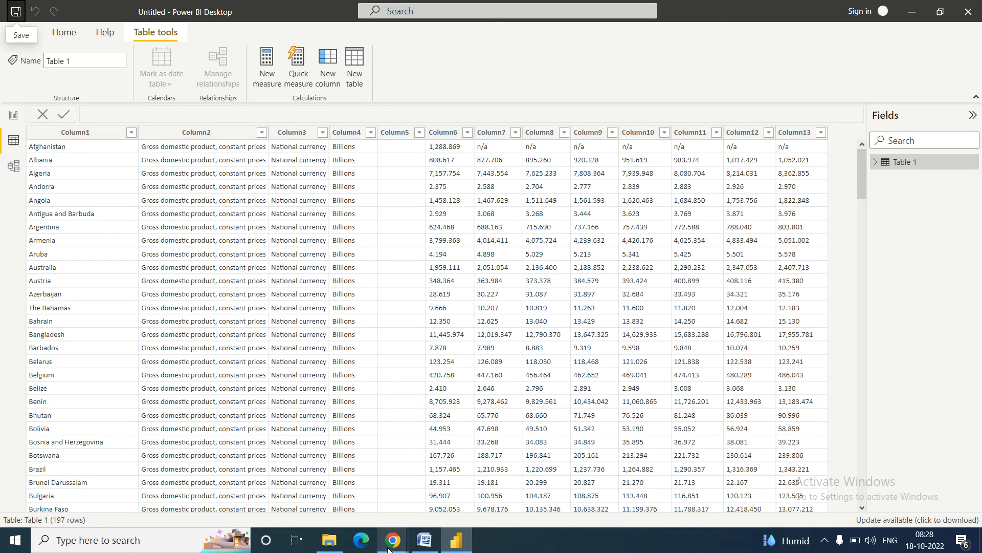
# Step: Compare Table 1 with the IMF page and scroll to its last row holding the real headers
pyautogui.moveTo(388, 548)
pyautogui.click(316, 497)
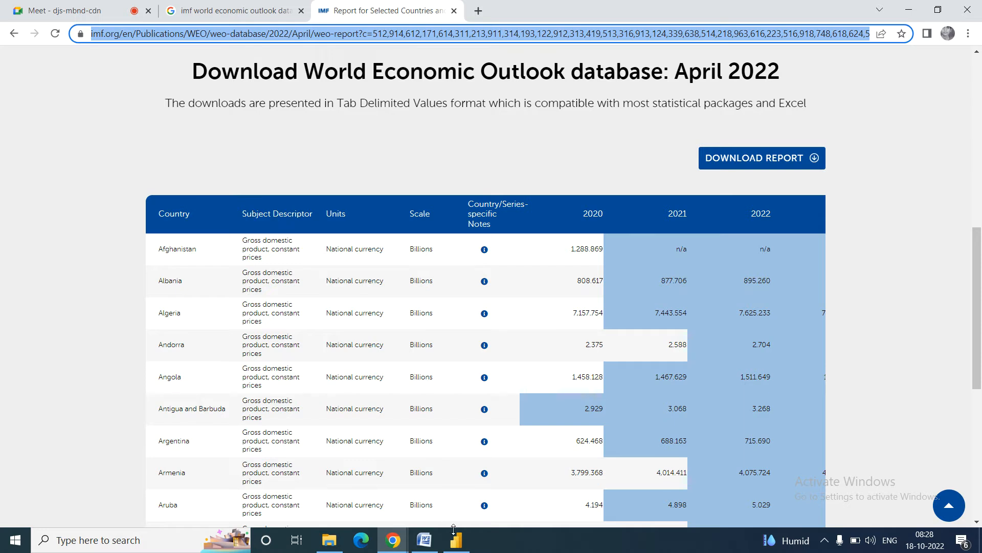
pyautogui.hotkey('alt', 'Tab')
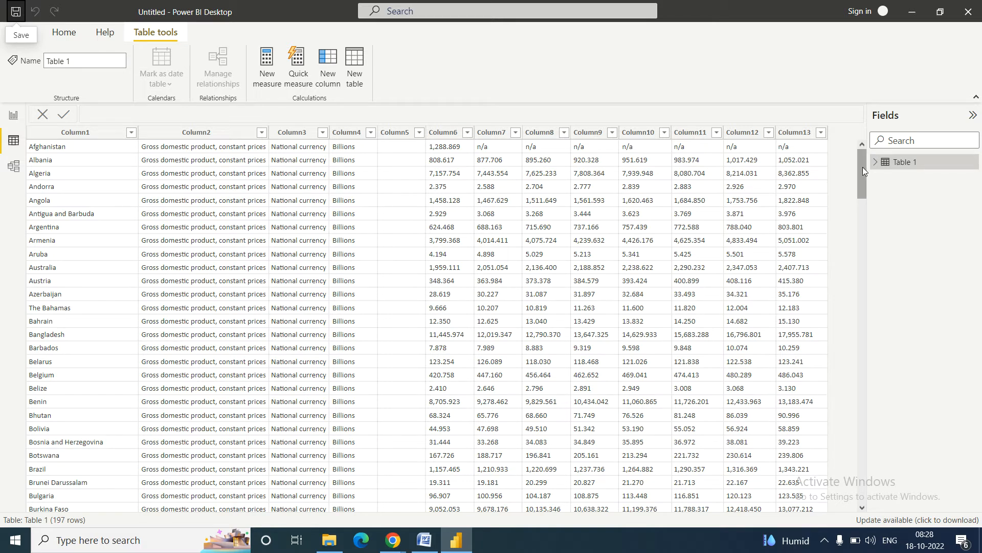
pyautogui.moveTo(862, 167); pyautogui.dragTo(880, 527)
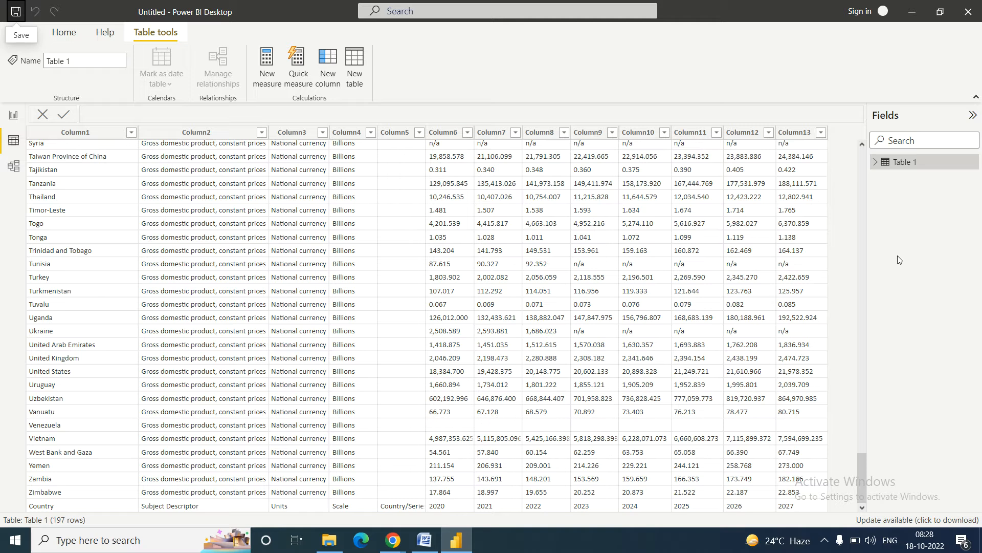
pyautogui.click(64, 35)
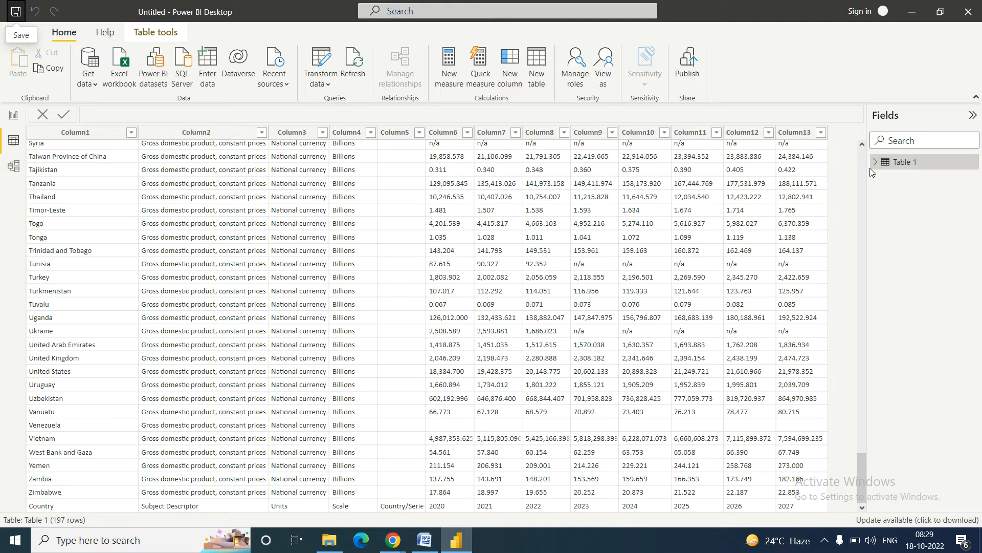
# Step: Open Table 1's query in Power Query Editor and inspect row 1's Country, Subject Descriptor, Units, Scale labels
pyautogui.rightClick(905, 165)
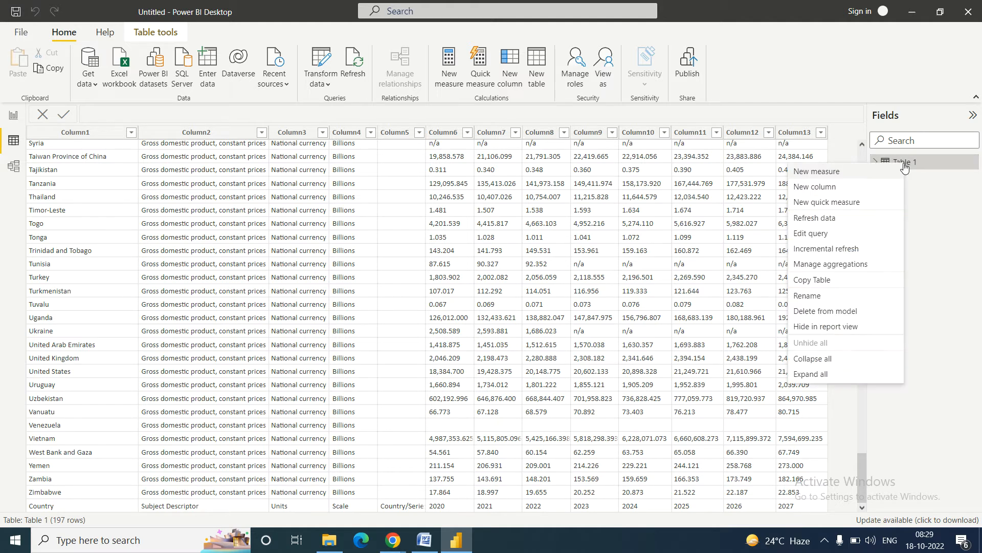
pyautogui.click(808, 234)
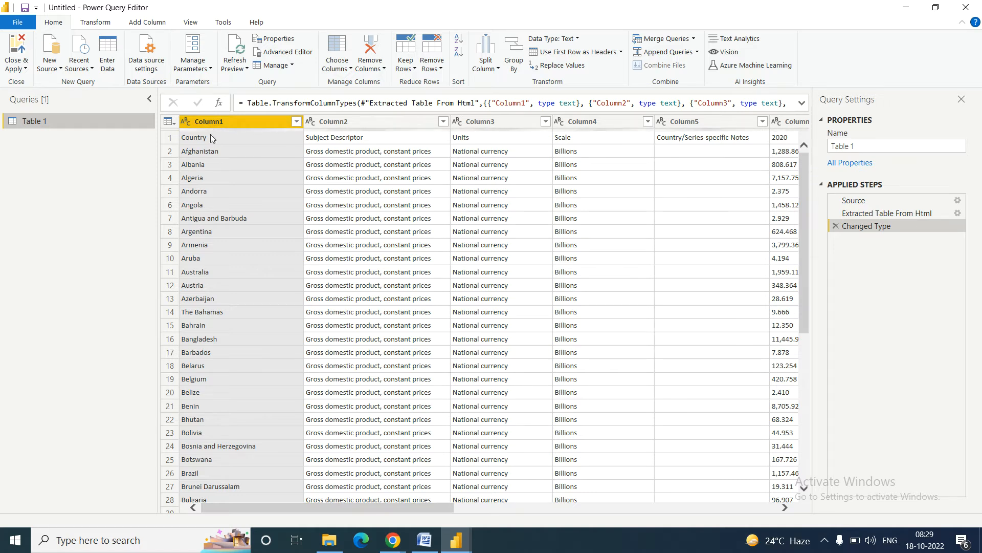
pyautogui.click(170, 139)
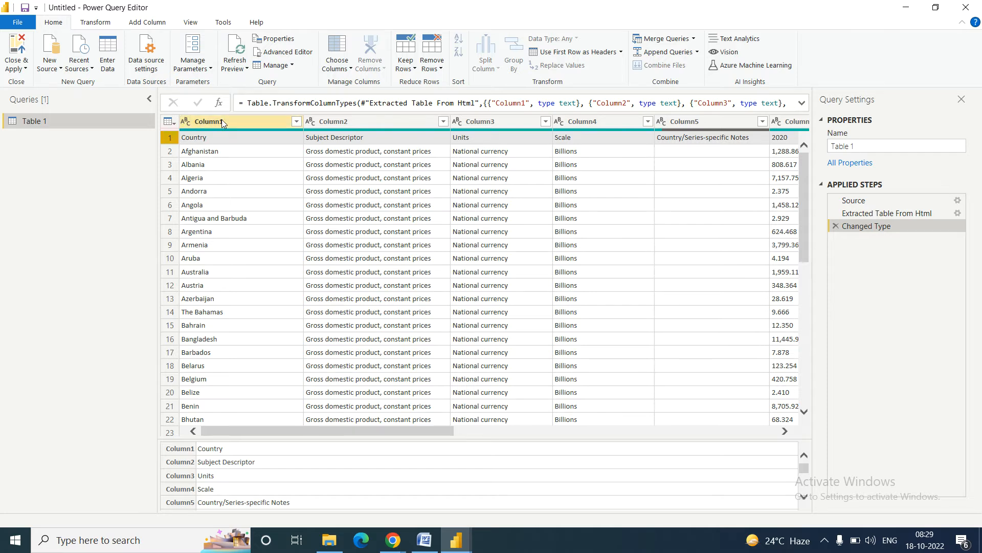
pyautogui.click(210, 142)
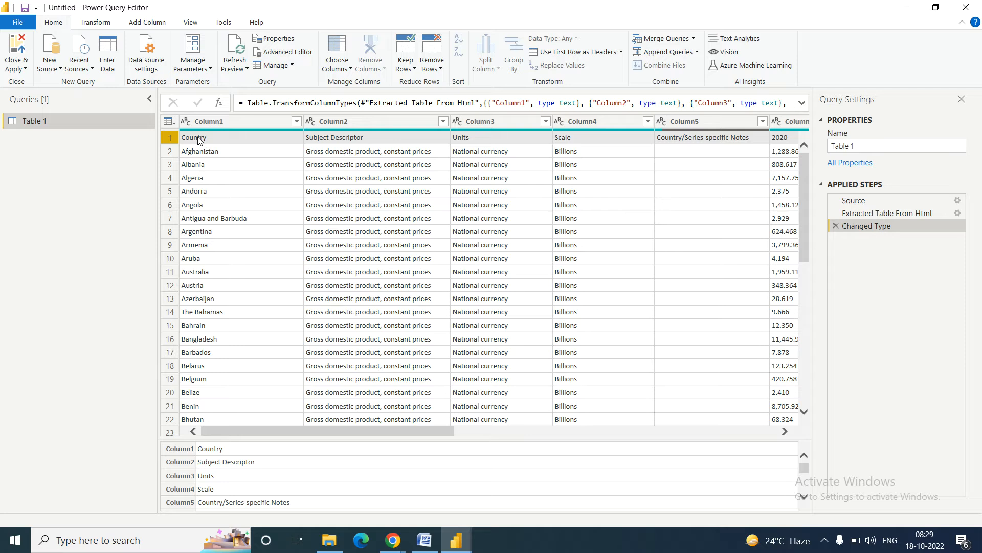
pyautogui.click(251, 124)
pyautogui.click(83, 23)
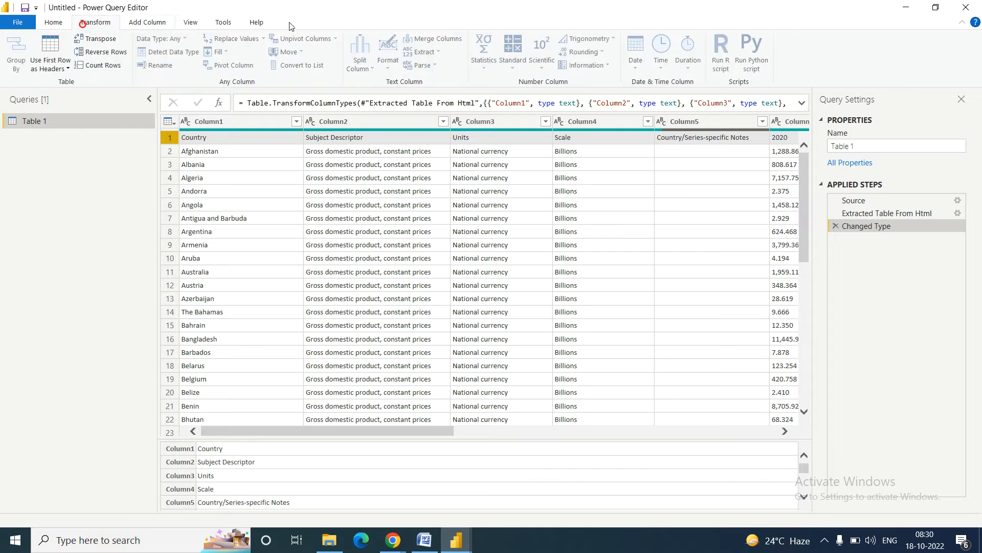
# Step: Promote Table 1's first row to headers: Country, Subject Descriptor, Units, Scale
pyautogui.click(67, 70)
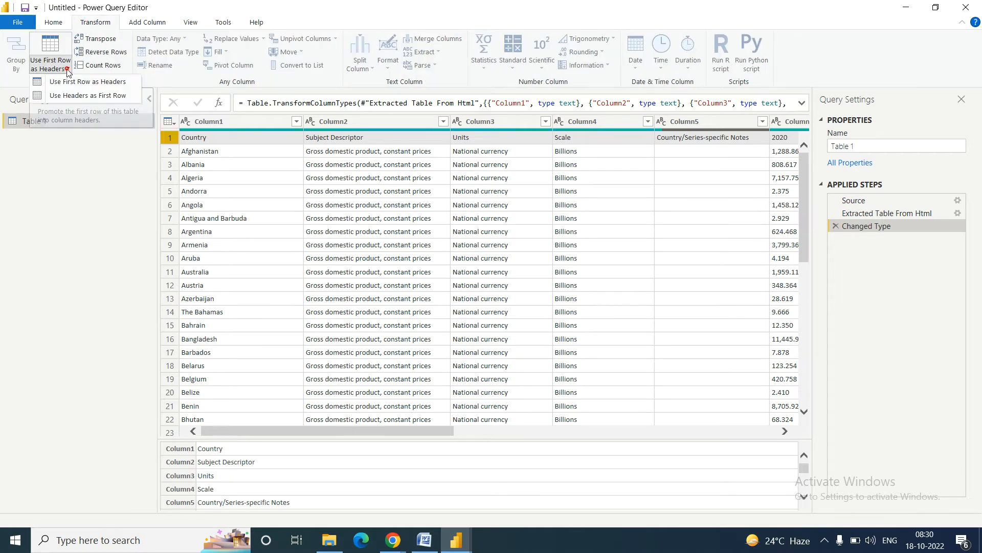
pyautogui.click(85, 83)
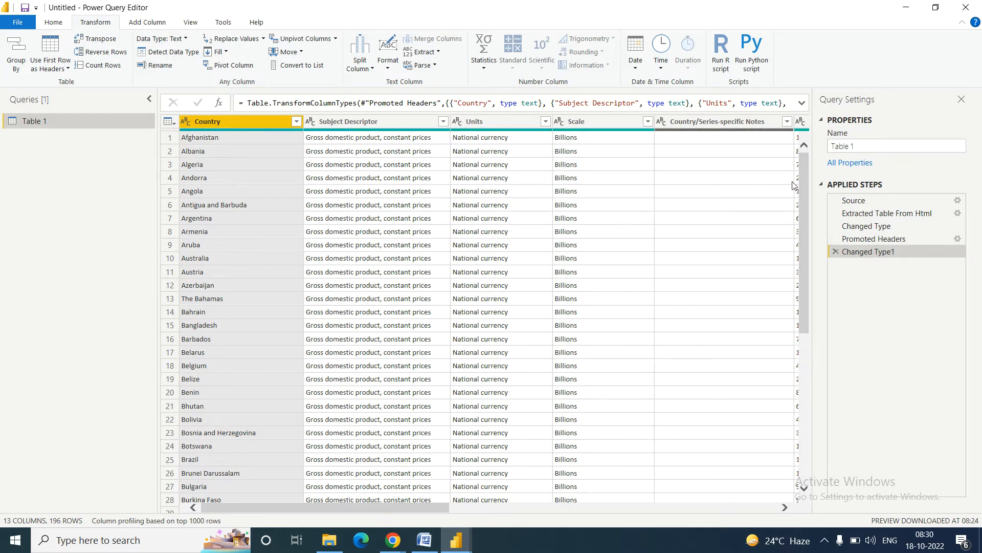
# Step: Read the Word notes down to the Remove Top Rows instructions, then return to Power Query Editor
pyautogui.click(424, 540)
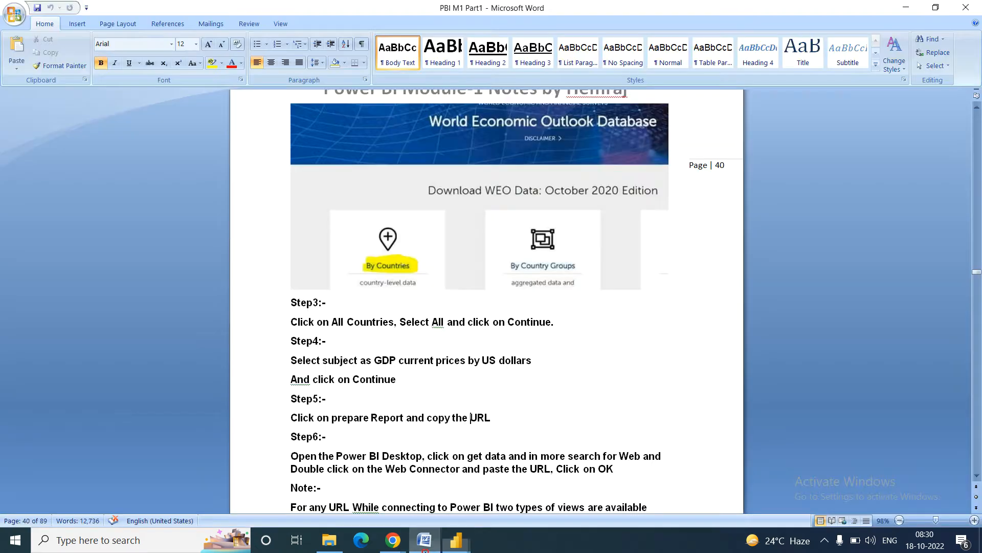
pyautogui.press('Down')
pyautogui.press('Down')
pyautogui.press('Down')
pyautogui.press('Down')
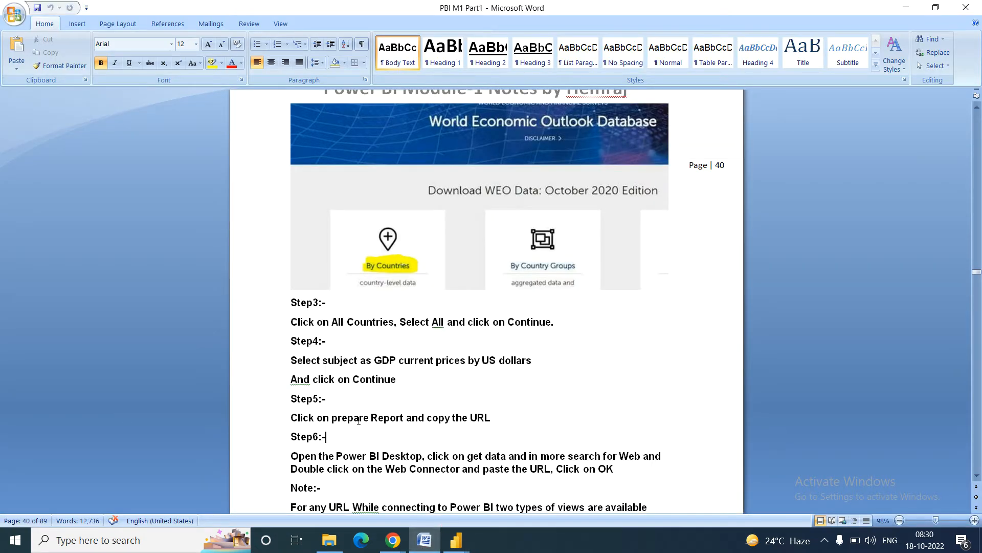
pyautogui.press('Down')
pyautogui.press('Down')
pyautogui.press('Down')
pyautogui.press('Down')
pyautogui.press('Down')
pyautogui.press('Down')
pyautogui.press('Down')
pyautogui.press('Down')
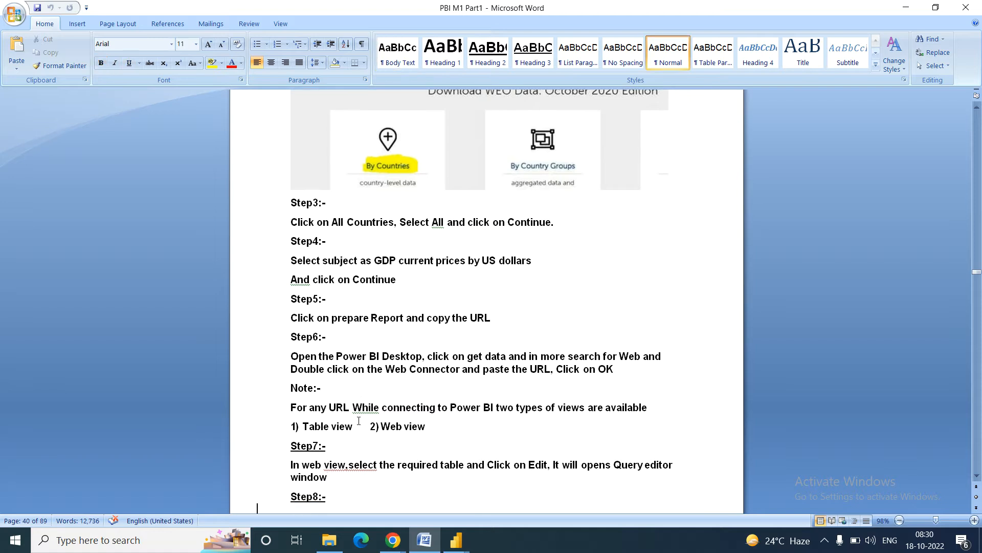
pyautogui.press('Down')
pyautogui.press('Down')
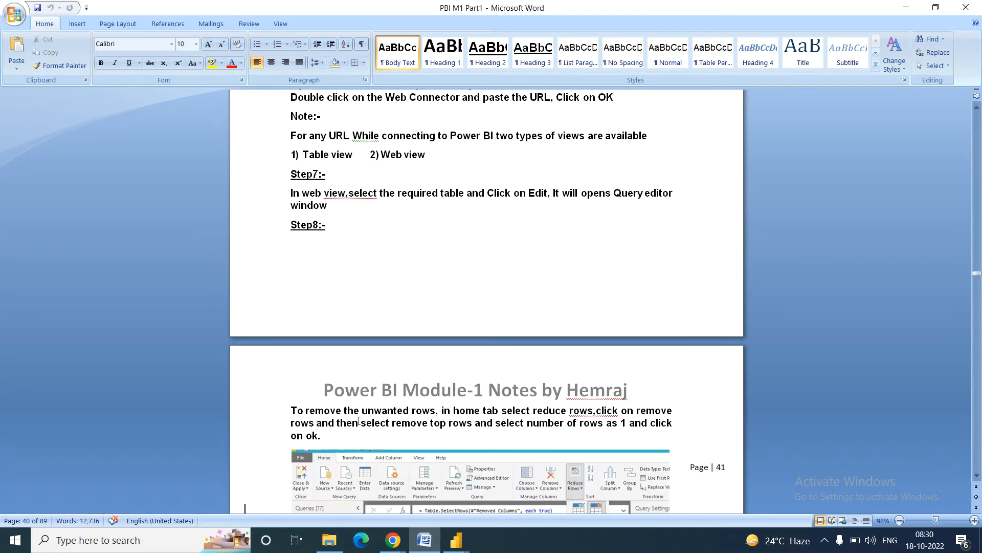
pyautogui.press('Down')
pyautogui.press('Down')
pyautogui.press('Down')
pyautogui.press('Down')
pyautogui.press('Down')
pyautogui.press('Down')
pyautogui.press('Down')
pyautogui.press('Down')
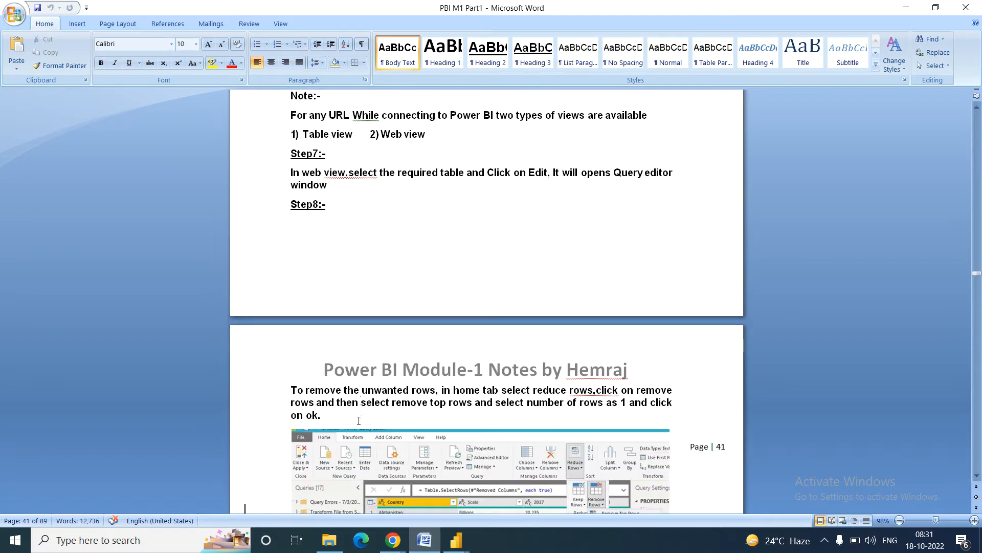
pyautogui.press('Down')
pyautogui.press('Down')
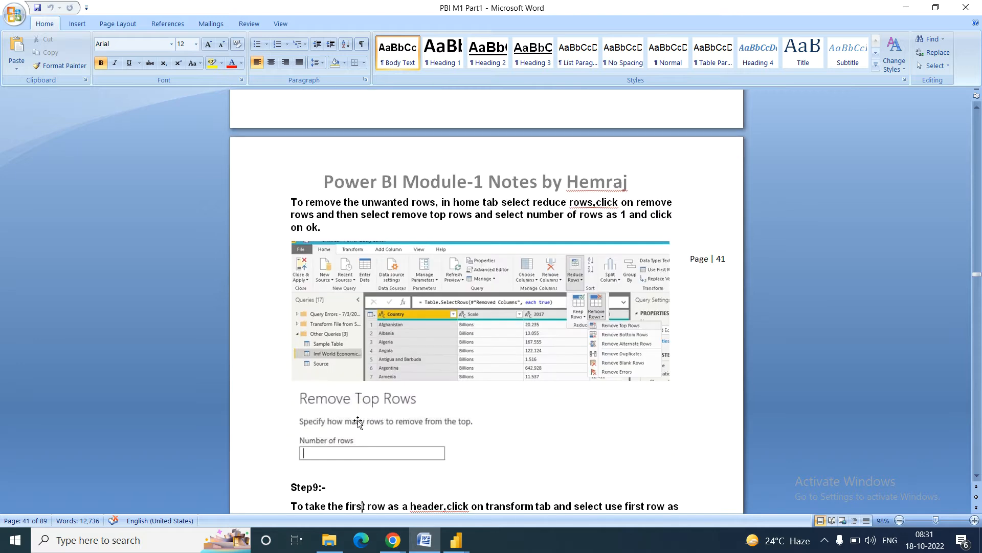
pyautogui.click(531, 204)
pyautogui.moveTo(456, 540)
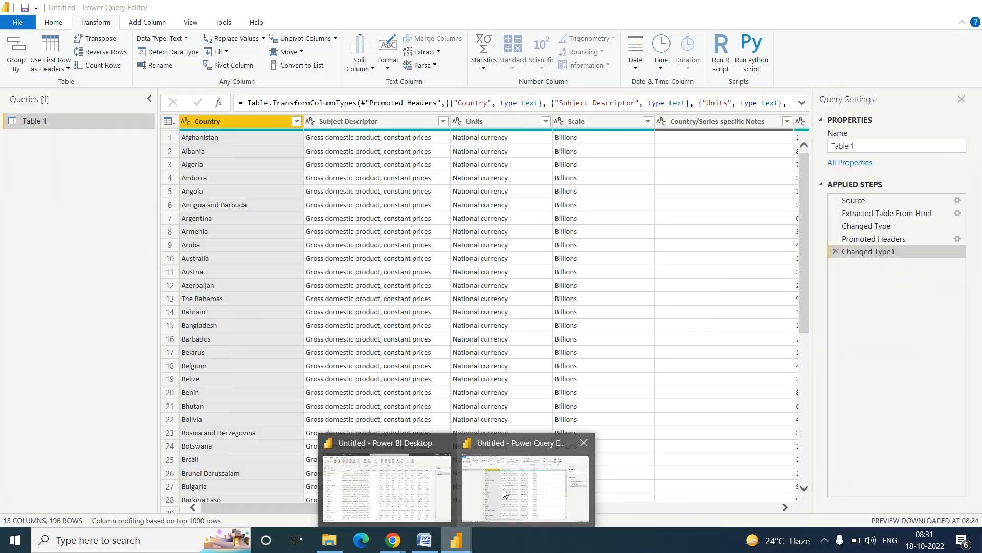
pyautogui.click(503, 489)
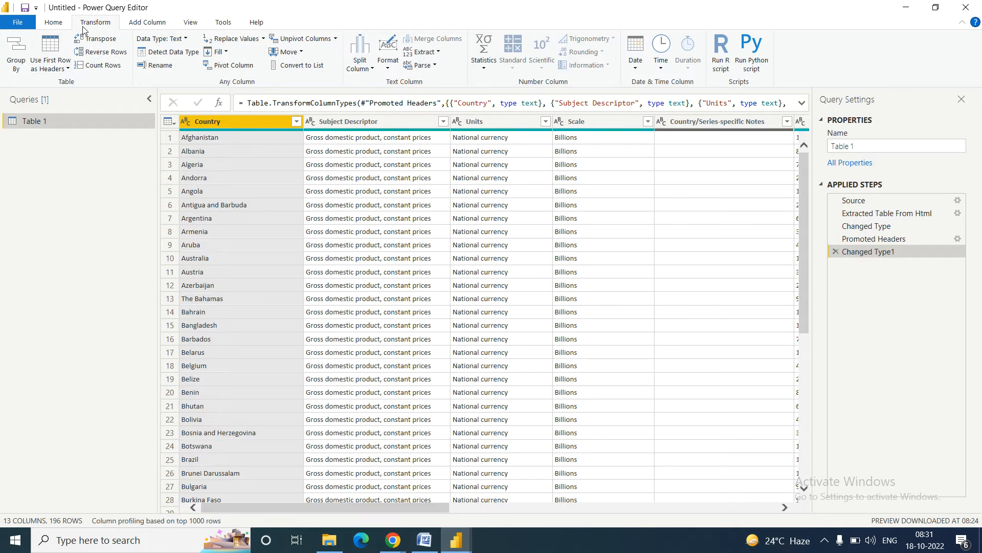
# Step: Remove the top 1 row, then delete the earlier Removed Top Rows step so Afghanistan leads 196 rows
pyautogui.click(64, 21)
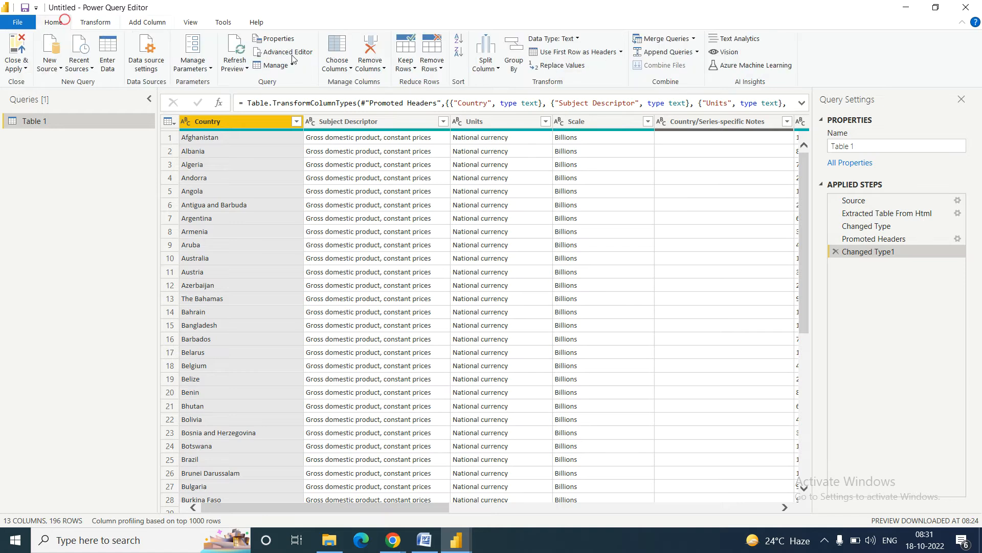
pyautogui.click(441, 70)
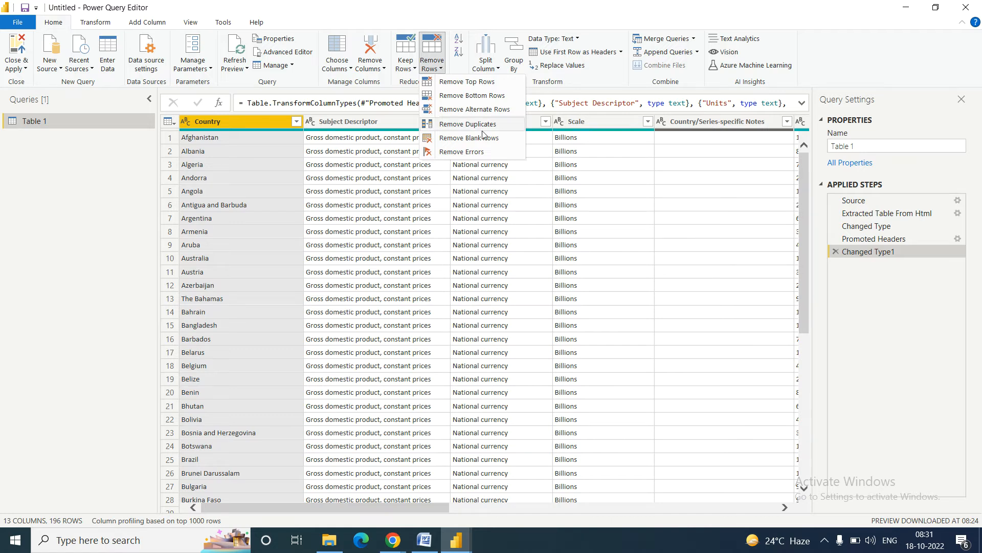
pyautogui.click(466, 85)
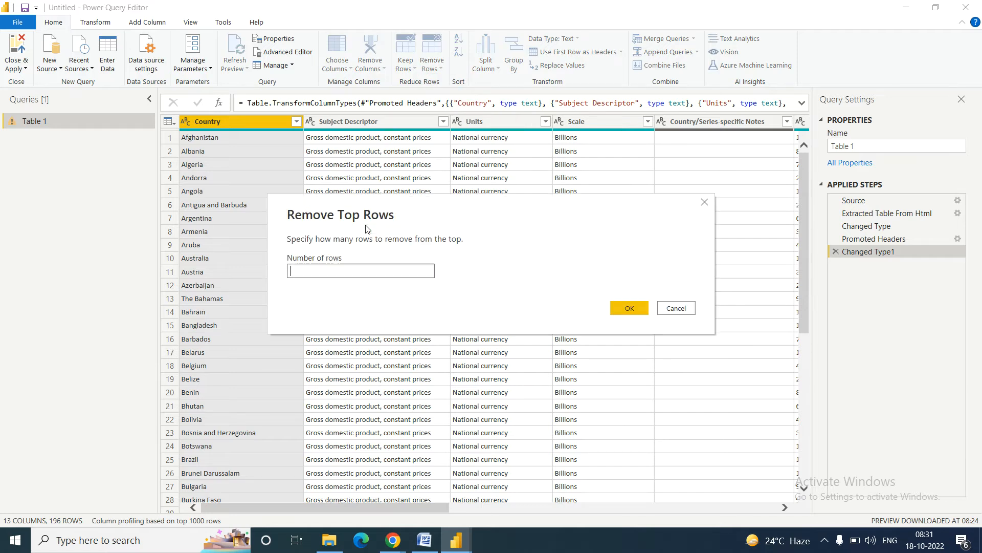
pyautogui.write('1')
pyautogui.click(629, 309)
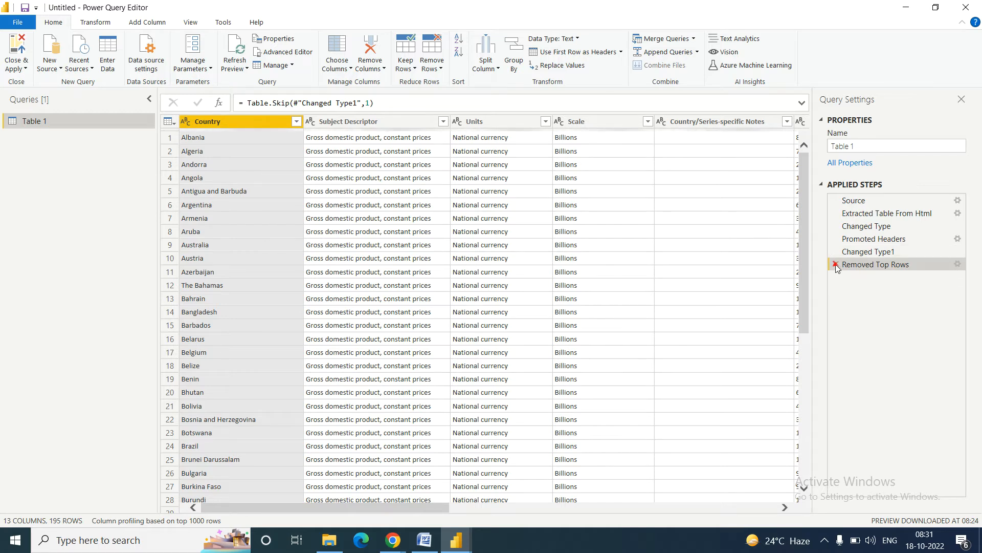
pyautogui.click(836, 264)
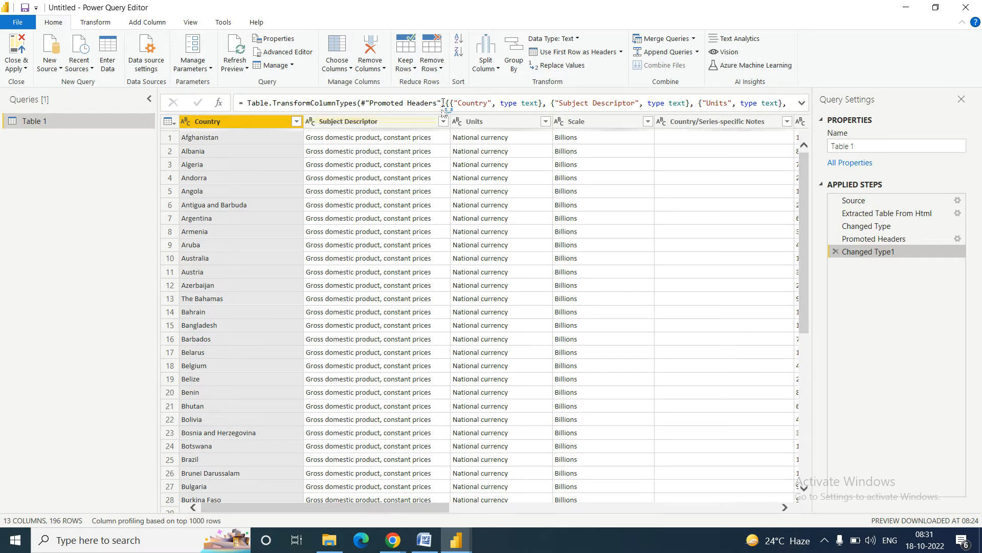
pyautogui.click(169, 139)
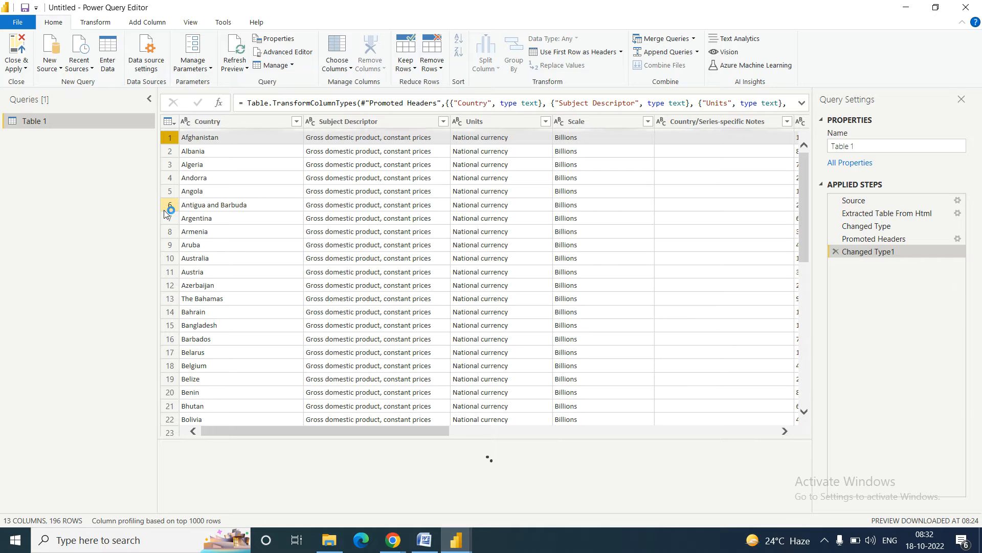
# Step: Remove the top 1 row so Table 1 starts at Albania with 195 rows, then return to the Word notes
pyautogui.click(441, 71)
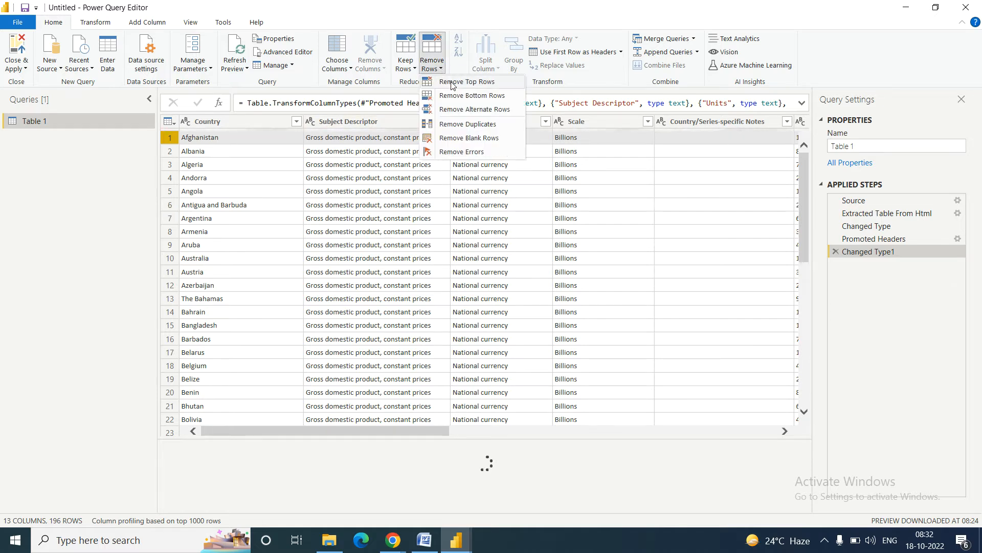
pyautogui.click(452, 82)
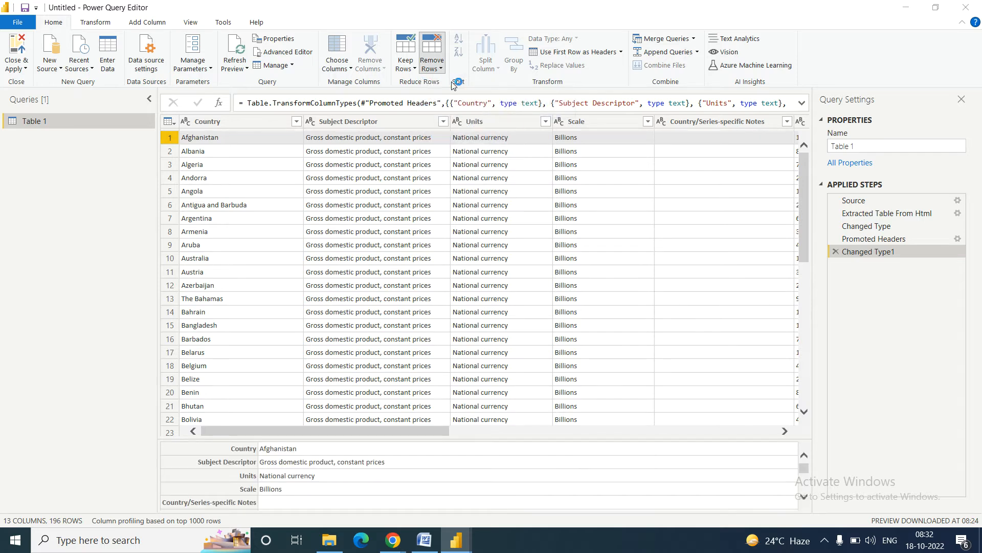
pyautogui.write('1')
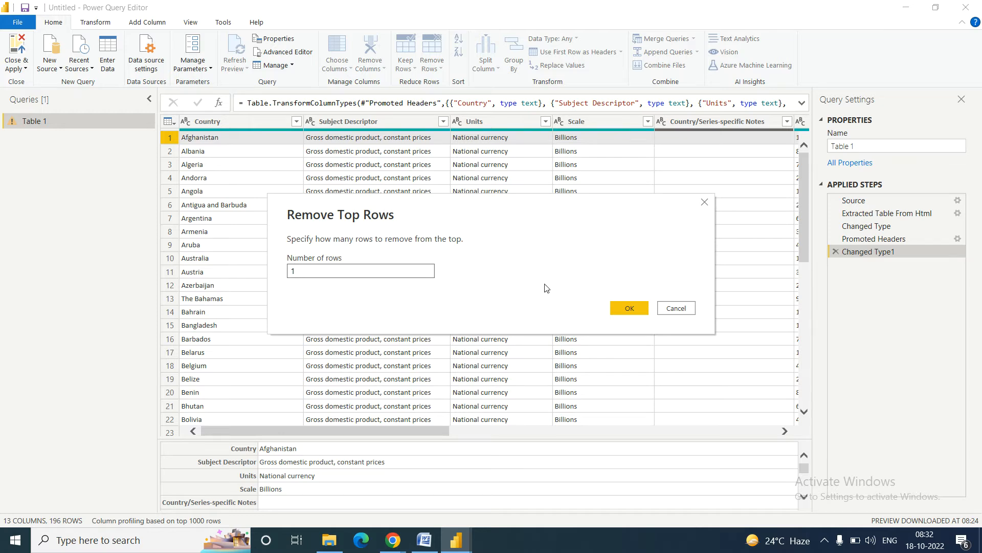
pyautogui.click(633, 303)
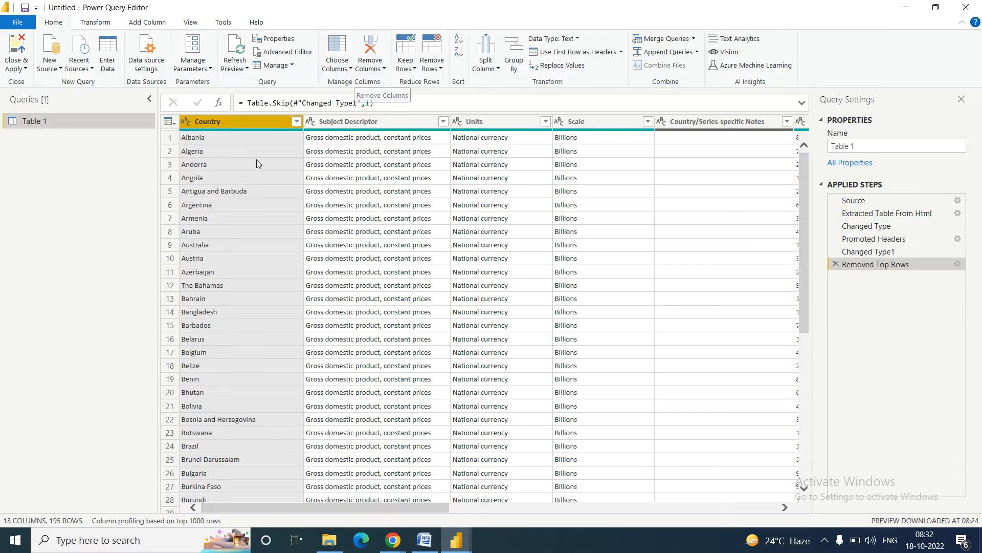
pyautogui.click(425, 542)
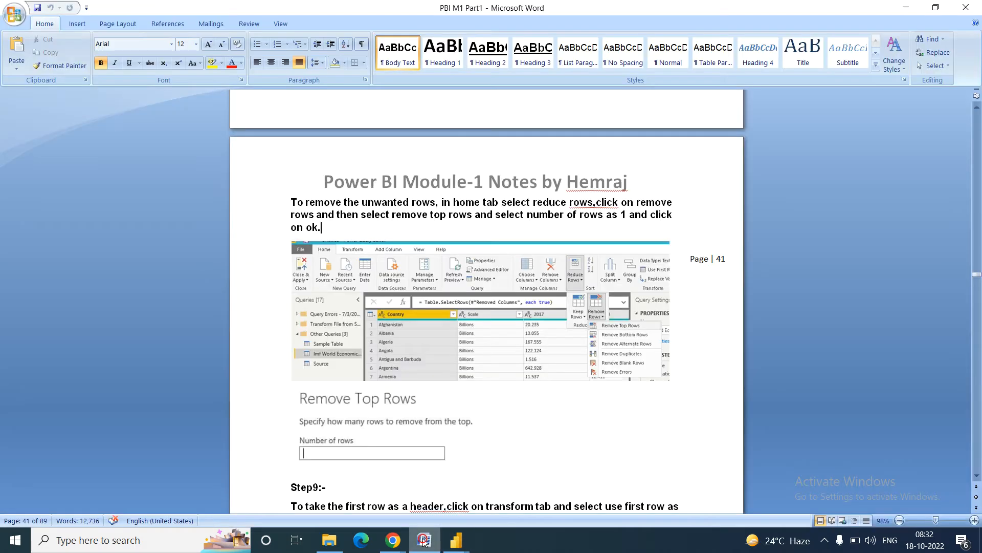
pyautogui.click(502, 505)
pyautogui.scroll(-4, 502, 504)
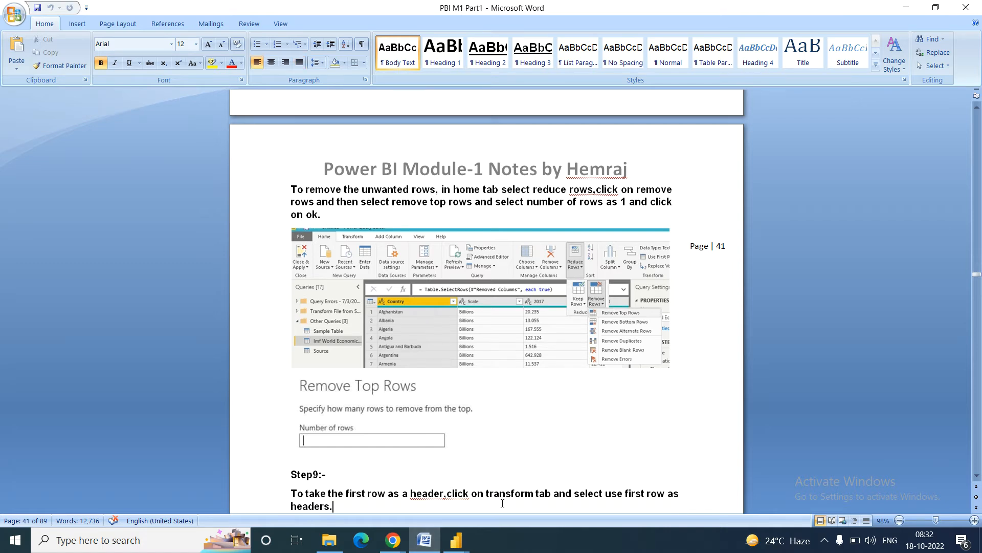
pyautogui.click(500, 507)
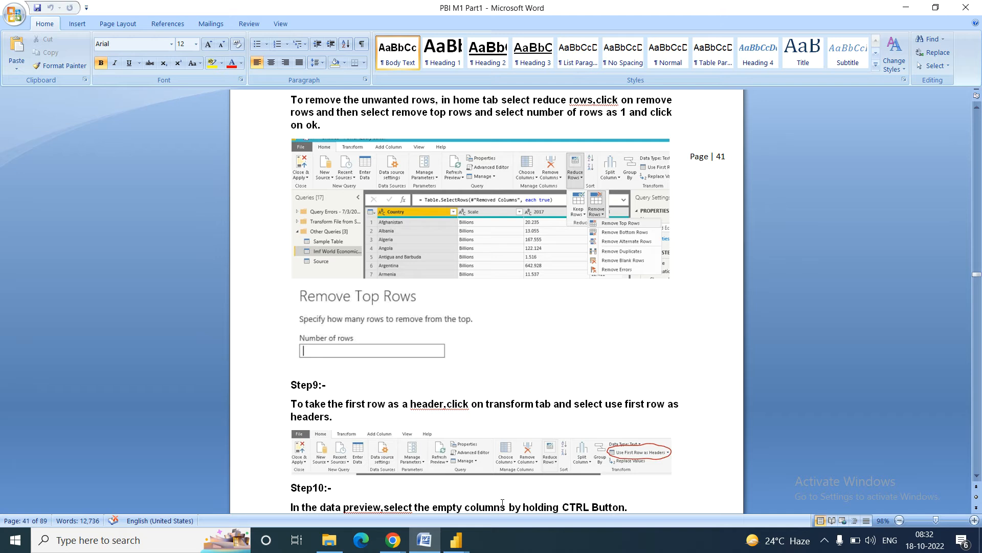
pyautogui.press('Down')
pyautogui.press('Down')
pyautogui.press('Down')
pyautogui.press('Down')
pyautogui.press('Down')
pyautogui.press('Down')
pyautogui.press('Down')
pyautogui.press('Down')
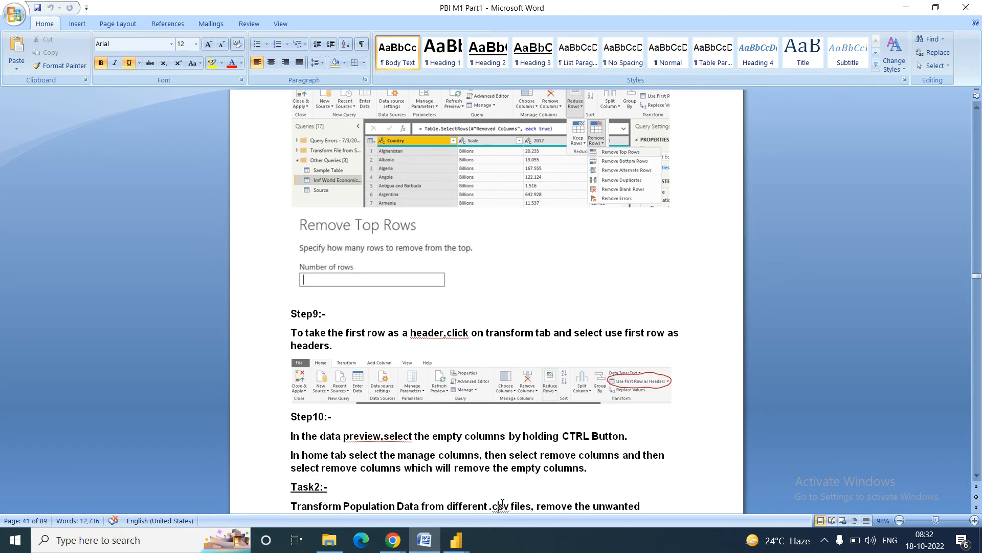
pyautogui.press('Down')
pyautogui.press('Down')
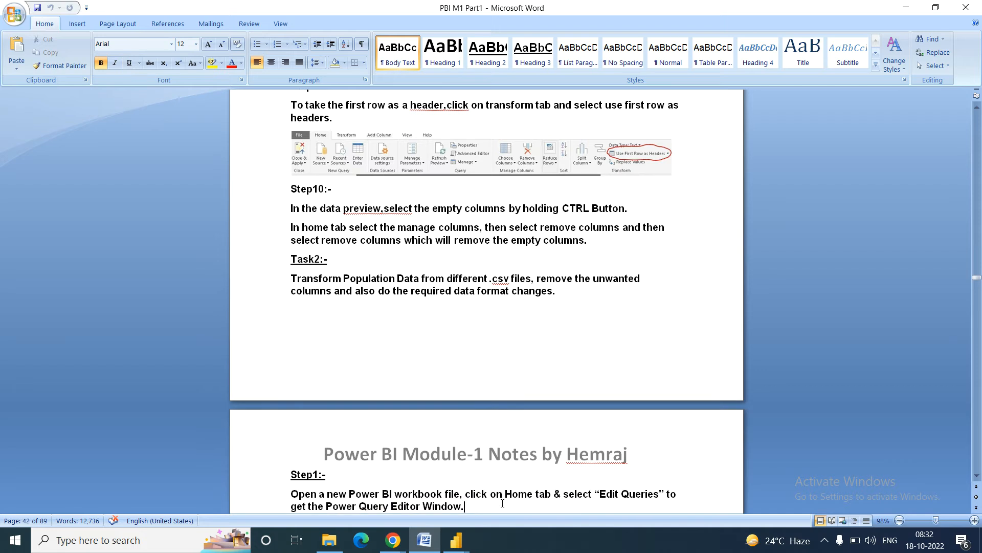
pyautogui.press('Down')
pyautogui.press('Down')
pyautogui.press('Down')
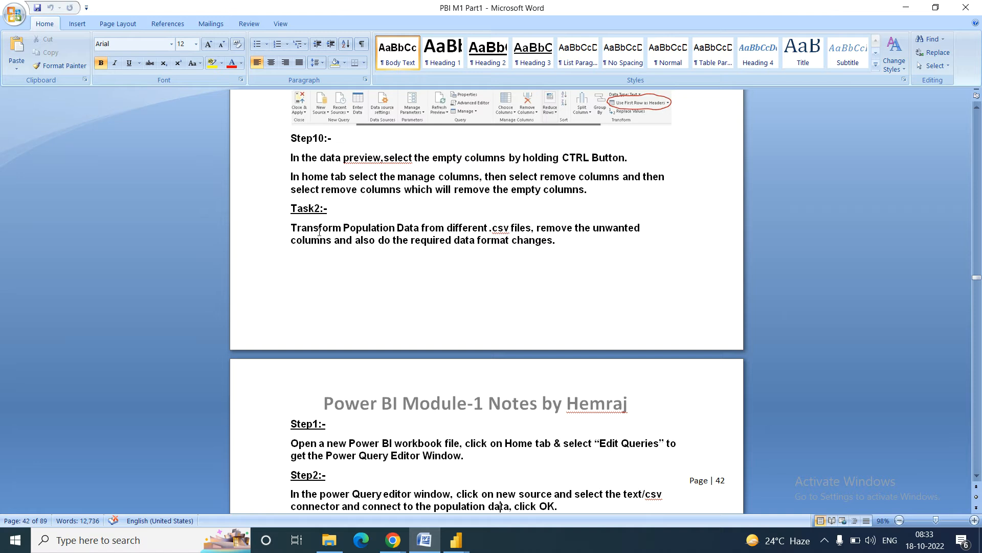
pyautogui.moveTo(291, 228); pyautogui.dragTo(486, 237)
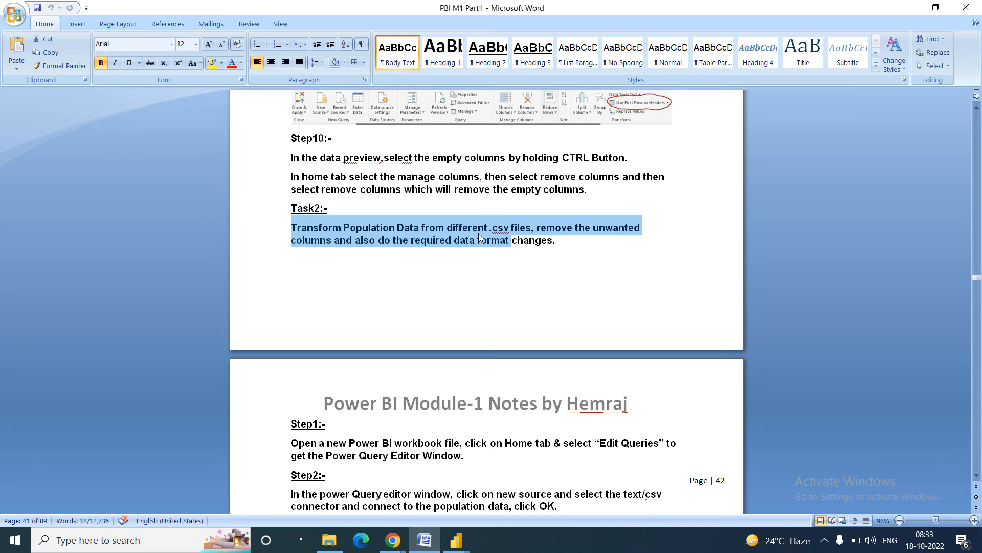
pyautogui.click(478, 232)
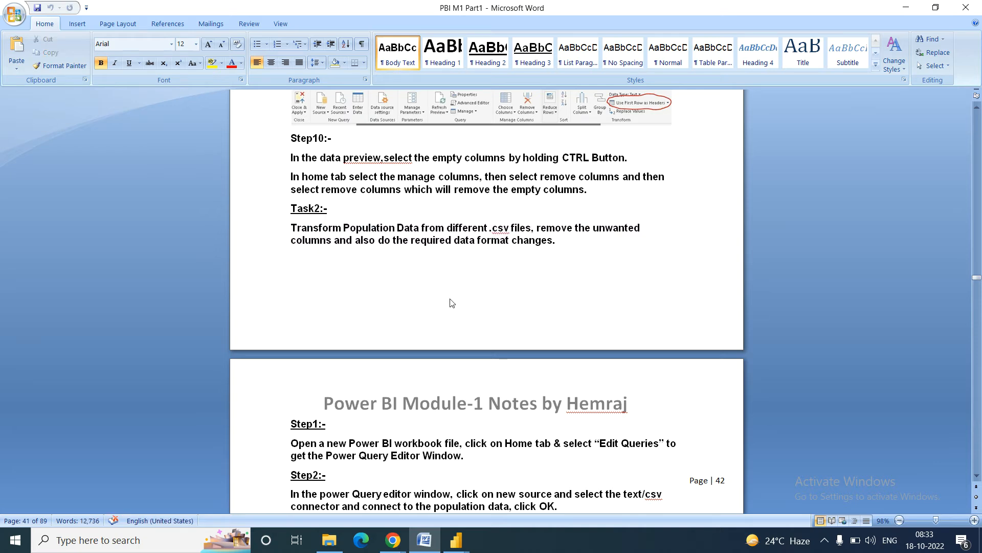
# Step: In File Explorer, browse through the POWER BI folders and settle in the datasets folder
pyautogui.click(326, 541)
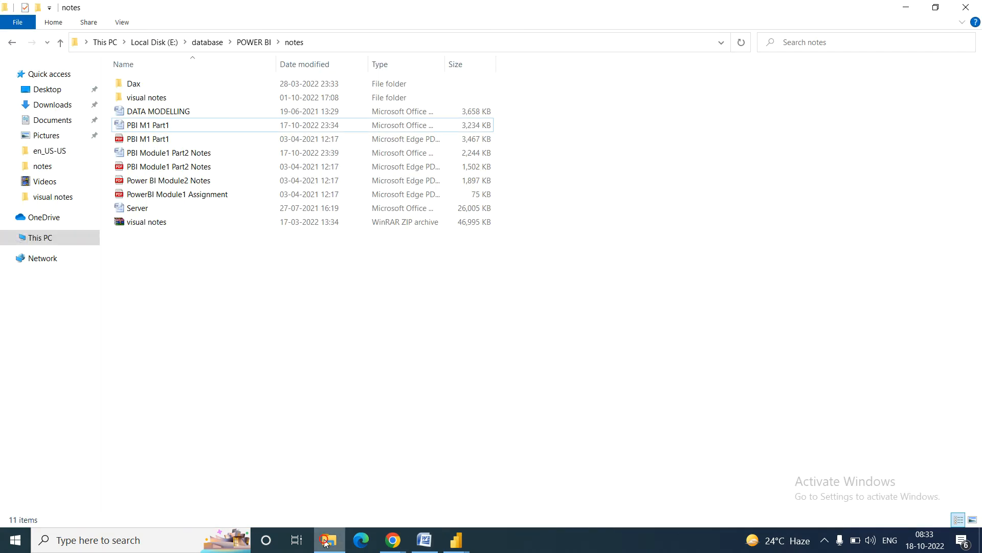
pyautogui.click(57, 155)
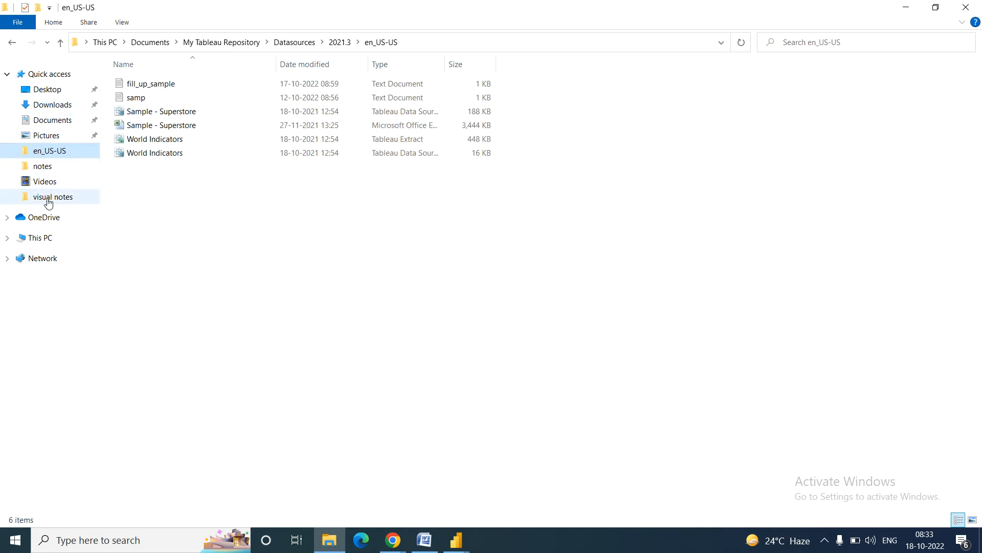
pyautogui.click(48, 202)
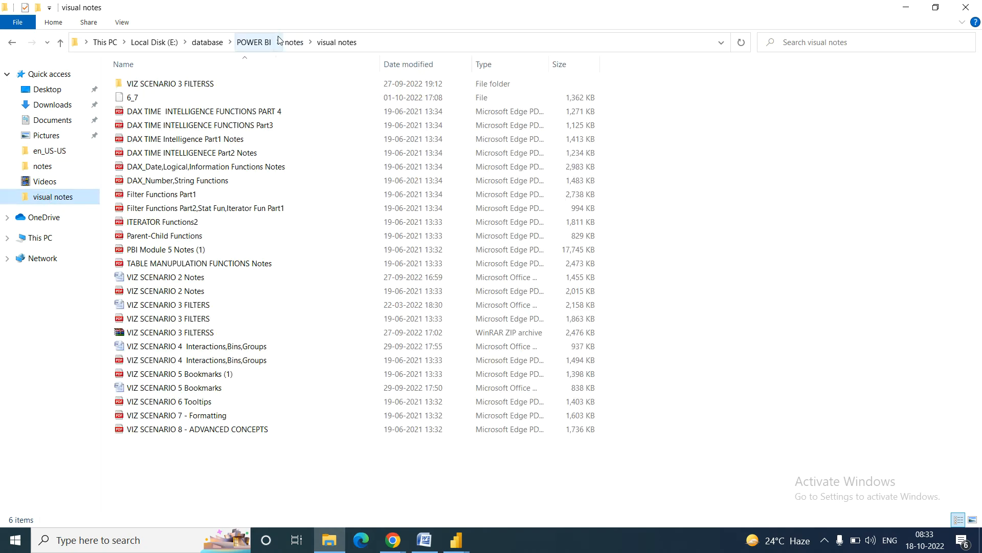
pyautogui.click(253, 44)
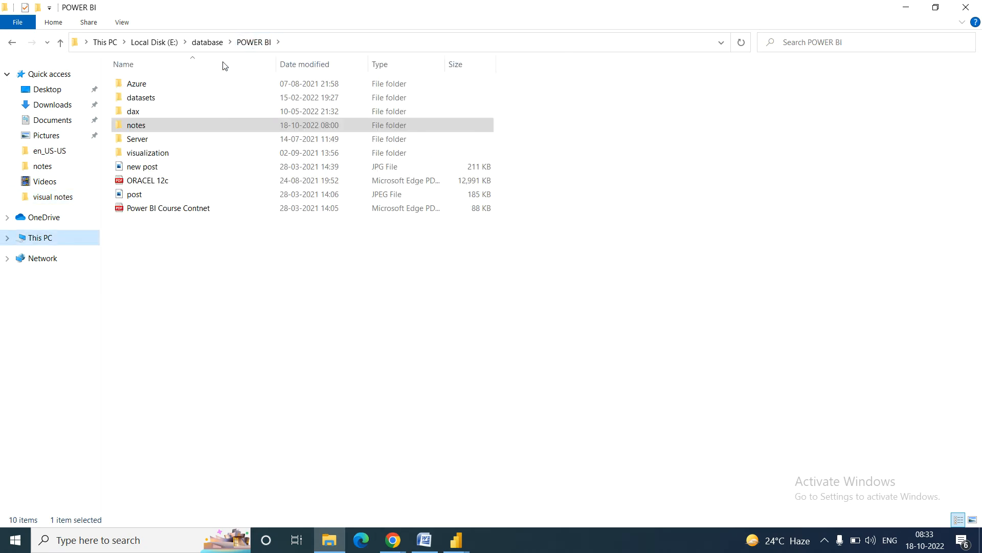
pyautogui.doubleClick(159, 96)
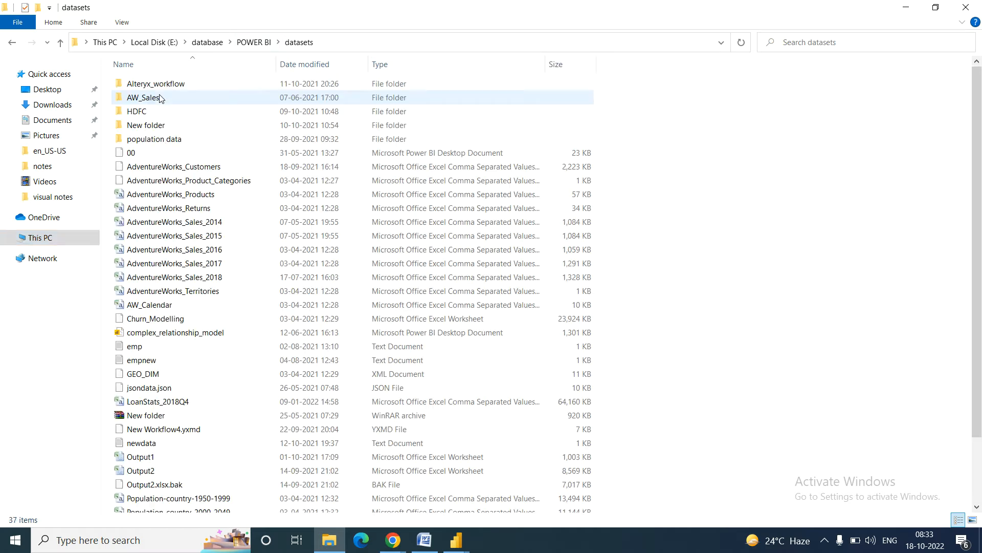
pyautogui.click(156, 143)
pyautogui.doubleClick(156, 143)
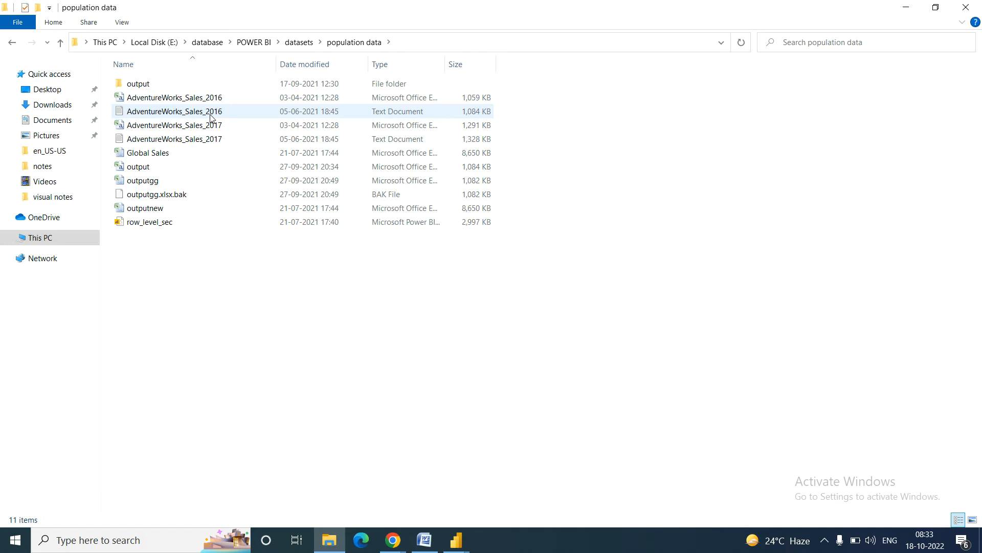
pyautogui.doubleClick(149, 86)
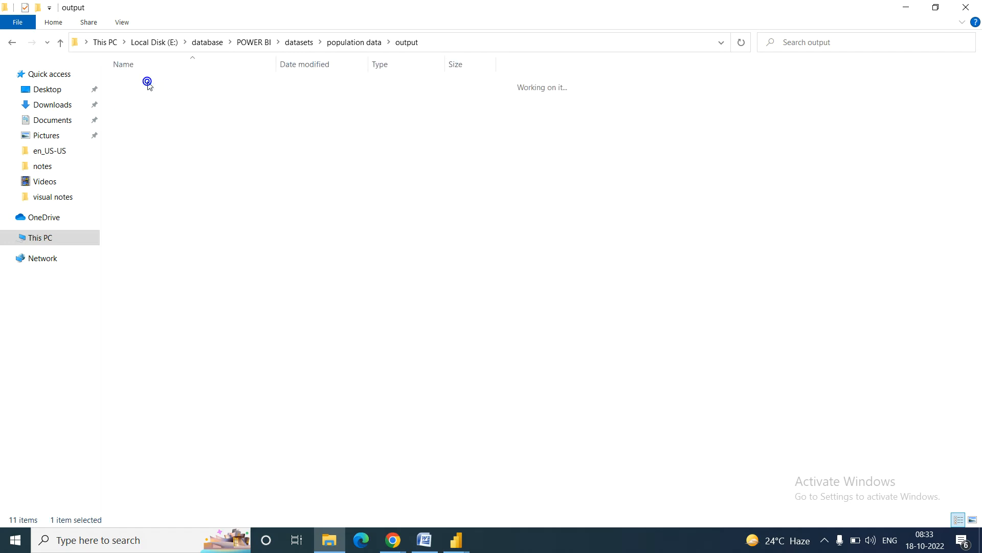
pyautogui.click(330, 43)
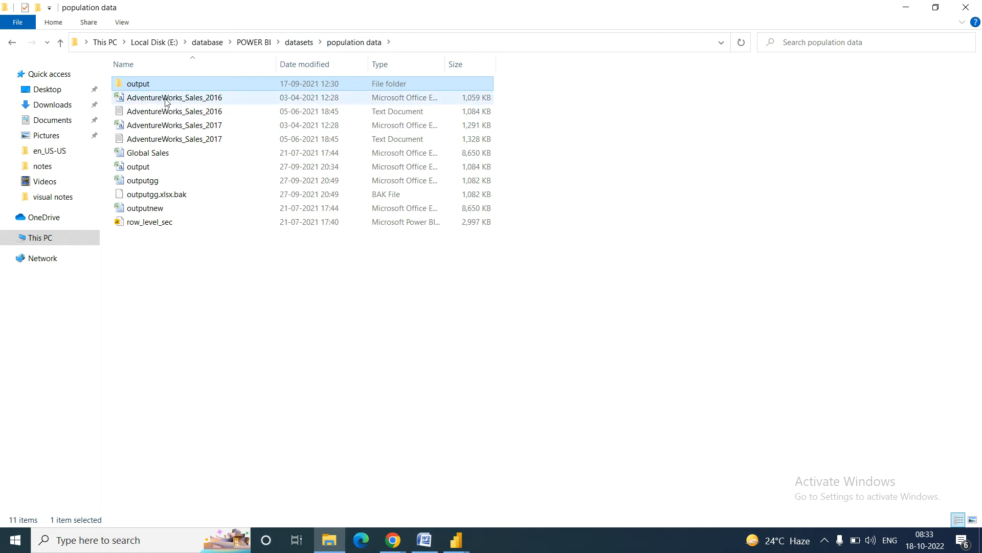
pyautogui.click(34, 200)
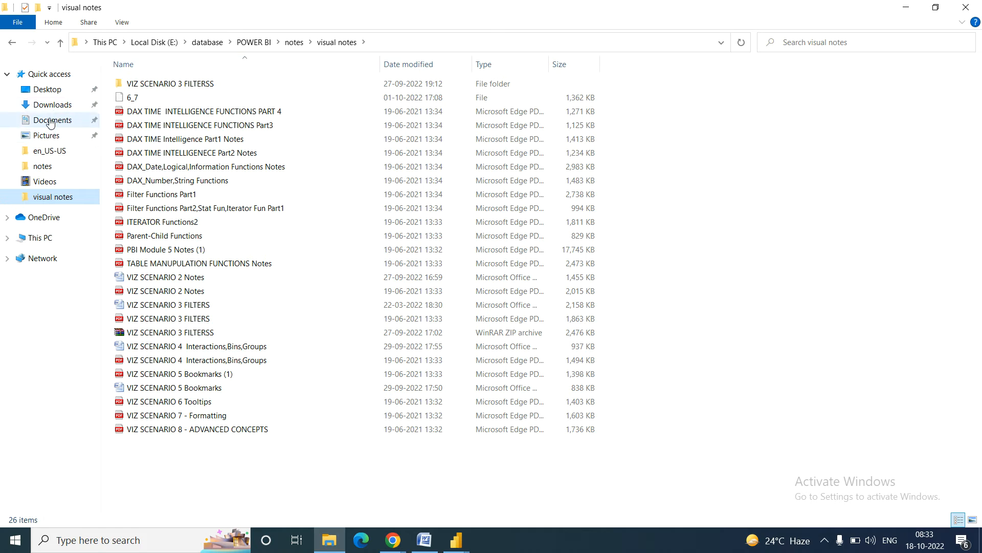
pyautogui.click(294, 43)
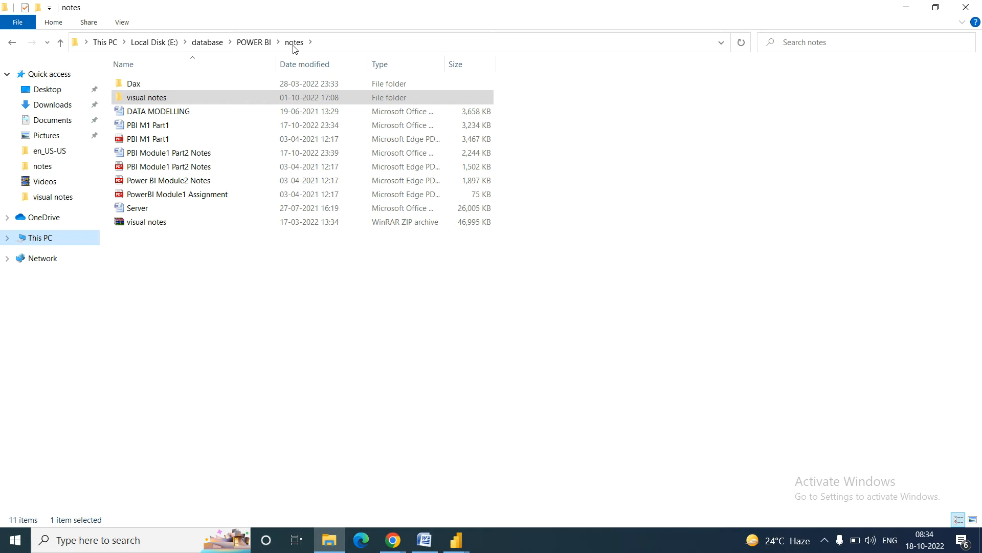
pyautogui.click(253, 43)
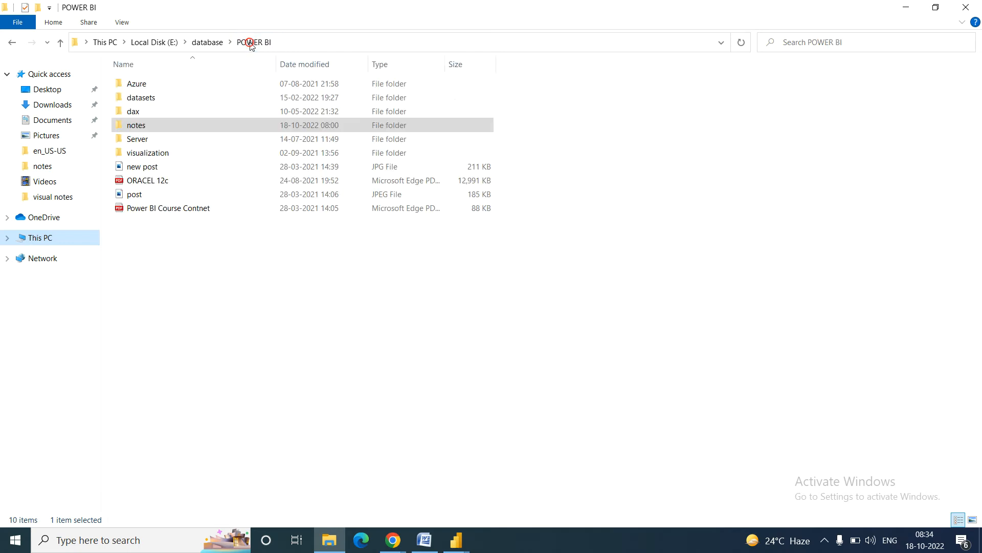
pyautogui.doubleClick(147, 102)
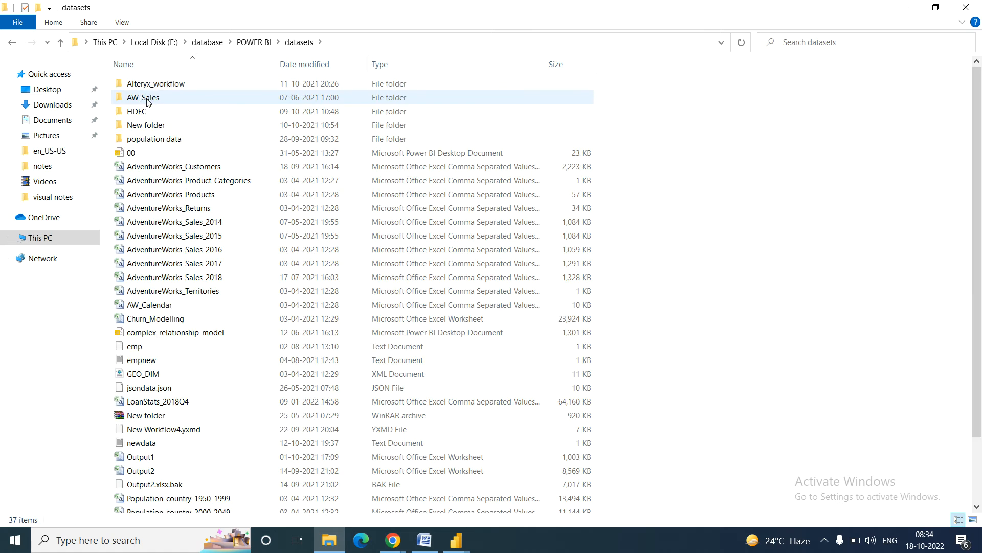
# Step: Select the Population-country 1950-1999, 2000-2049 and 2050-2100 CSV files and widen the Type column
pyautogui.click(168, 199)
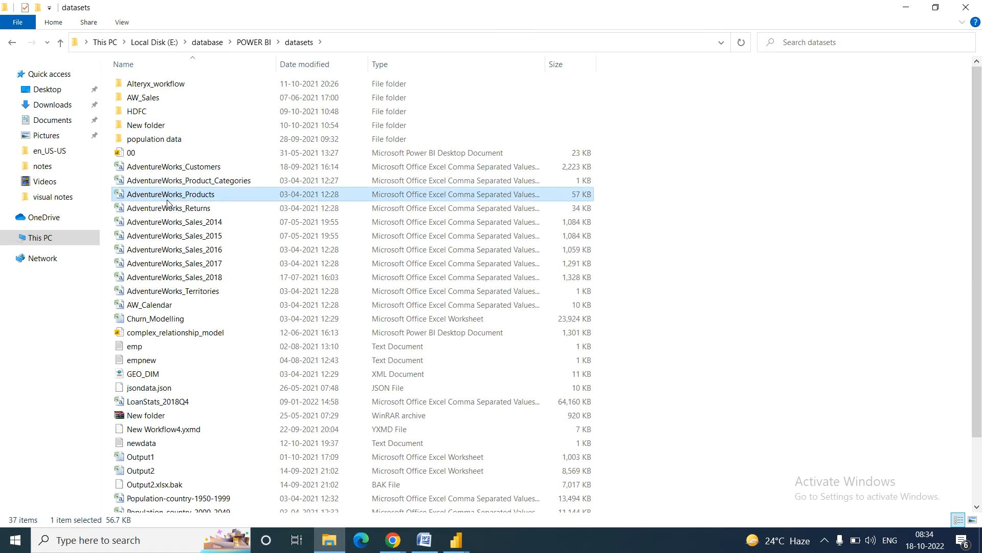
pyautogui.press('Down')
pyautogui.press('Down')
pyautogui.press('Down')
pyautogui.press('Down')
pyautogui.press('Down')
pyautogui.press('Down')
pyautogui.press('Down')
pyautogui.press('Down')
pyautogui.press('Down')
pyautogui.press('Down')
pyautogui.press('Down')
pyautogui.press('Down')
pyautogui.press('Down')
pyautogui.press('Down')
pyautogui.press('Down')
pyautogui.press('Down')
pyautogui.press('Down')
pyautogui.press('Down')
pyautogui.press('Down')
pyautogui.press('Down')
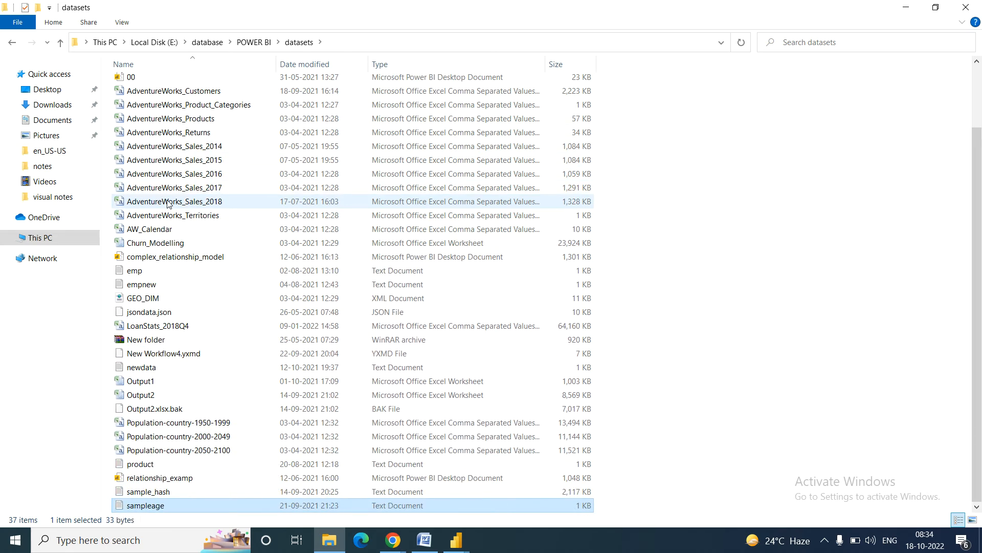
pyautogui.click(159, 424)
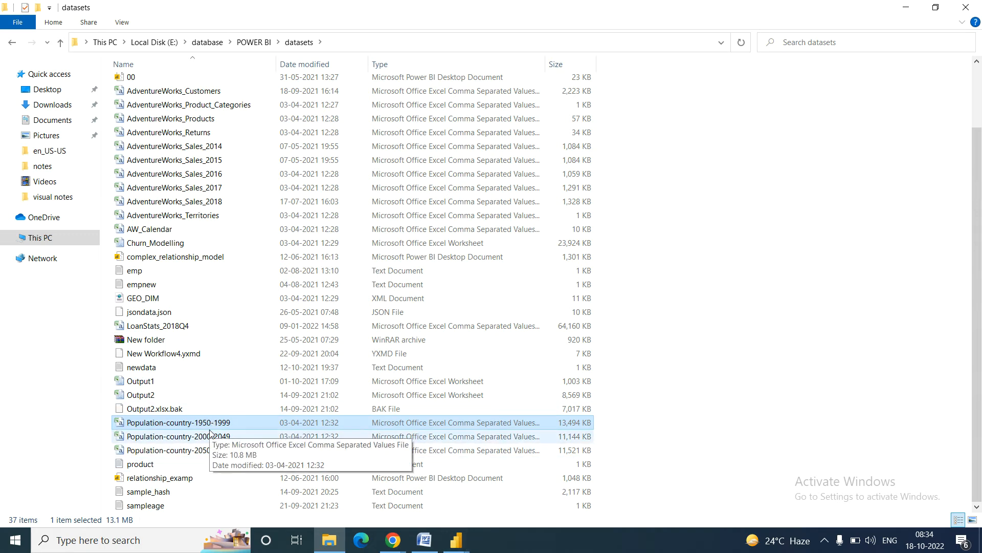
pyautogui.keyDown('shift'); pyautogui.click(210, 450); pyautogui.keyUp('shift')
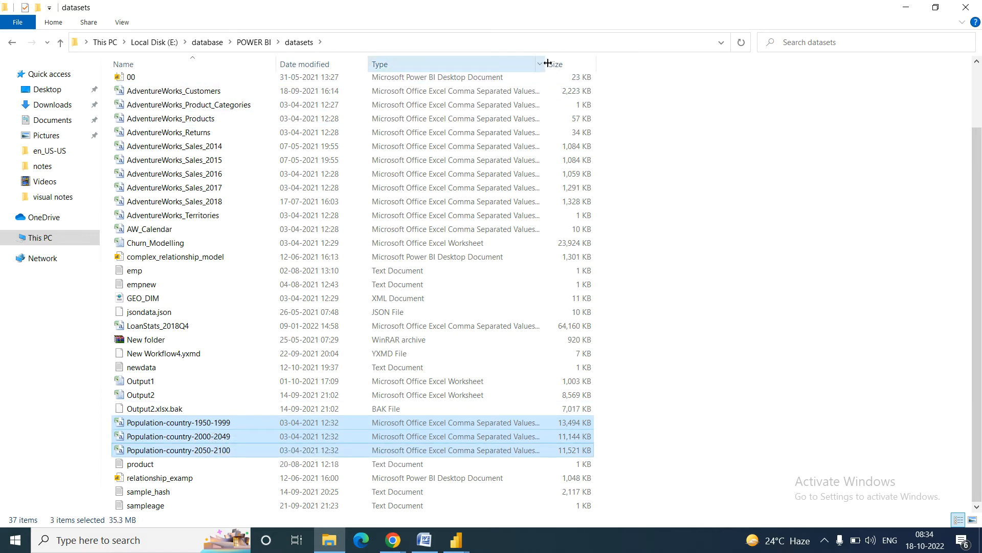
pyautogui.moveTo(547, 63); pyautogui.dragTo(699, 63)
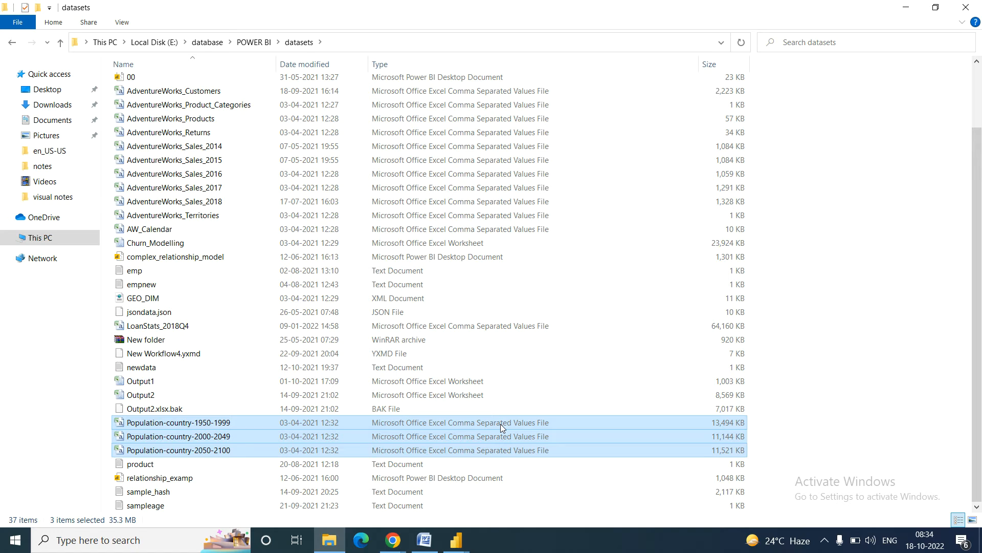
pyautogui.moveTo(459, 542)
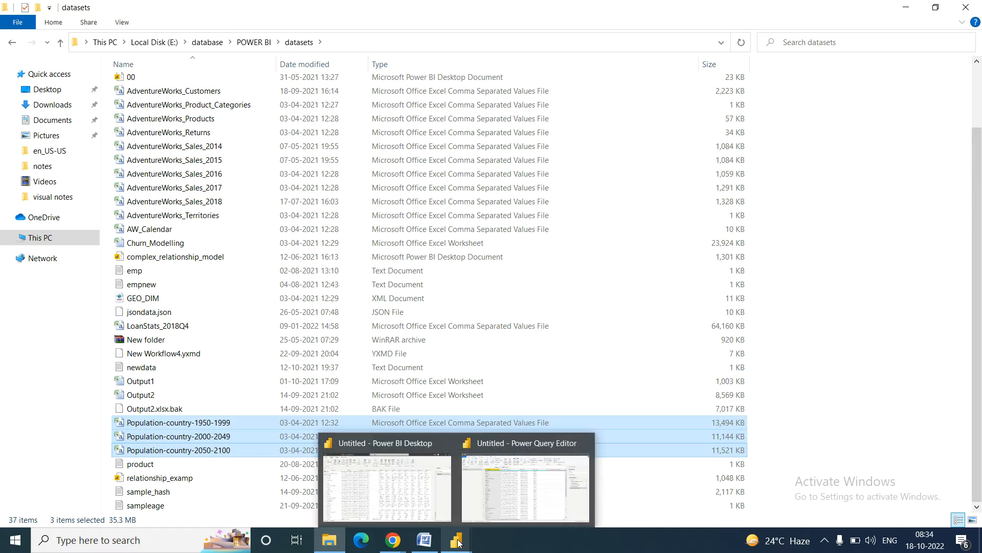
# Step: Close & Apply the Power Query Editor so the 195-row Table 1 loads into Power BI
pyautogui.click(475, 518)
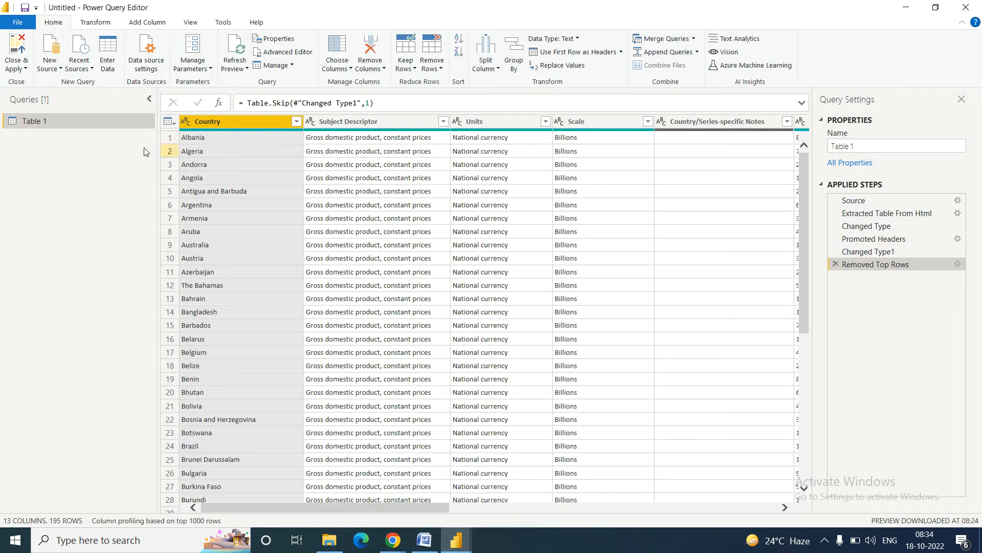
pyautogui.click(24, 68)
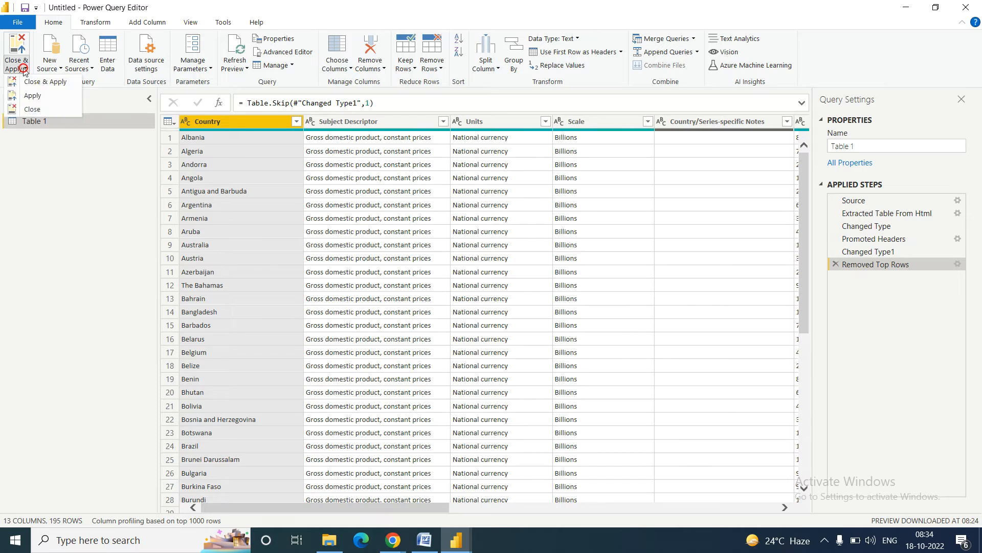
pyautogui.click(56, 83)
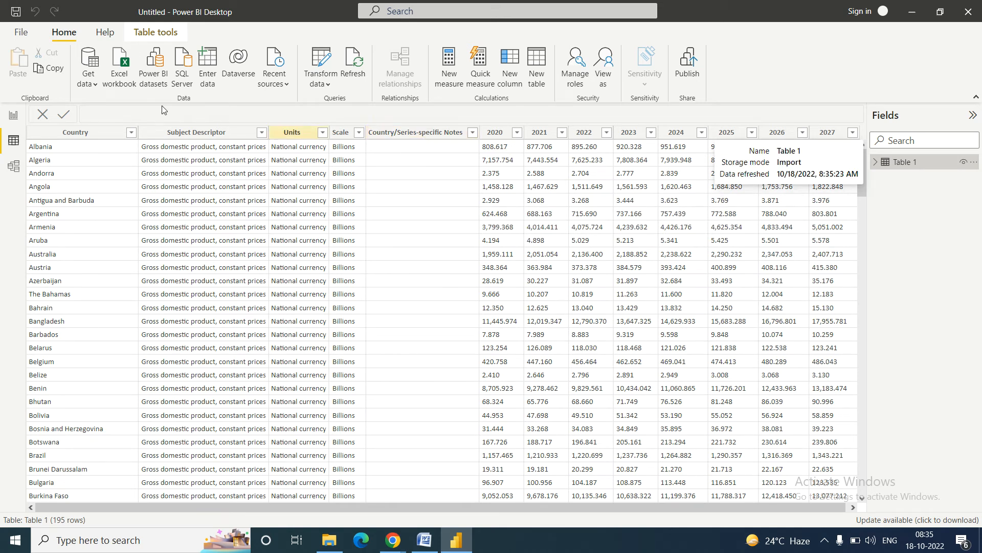
# Step: Import Population-country-1950-1999.csv from the POWER BI datasets folder through Get data Text/CSV
pyautogui.click(95, 84)
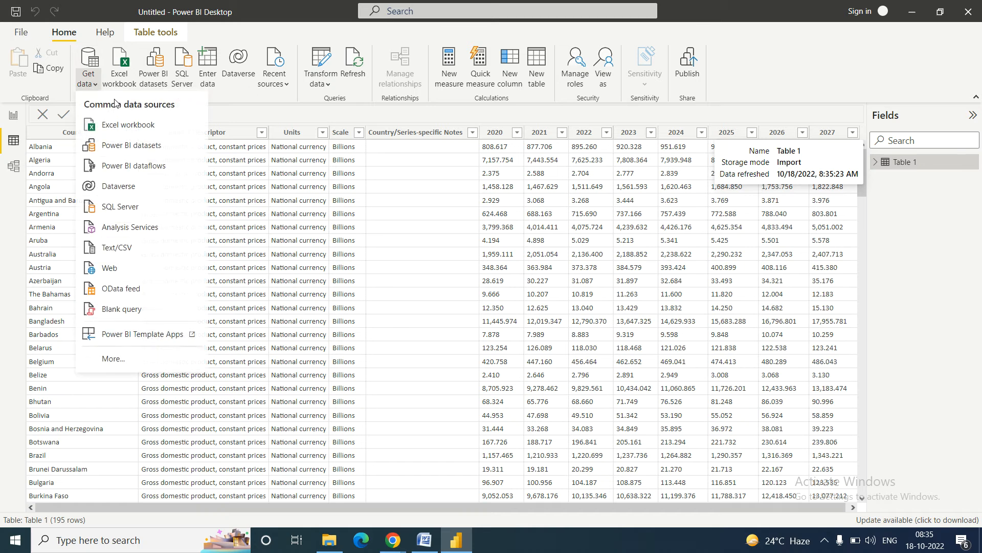
pyautogui.click(123, 248)
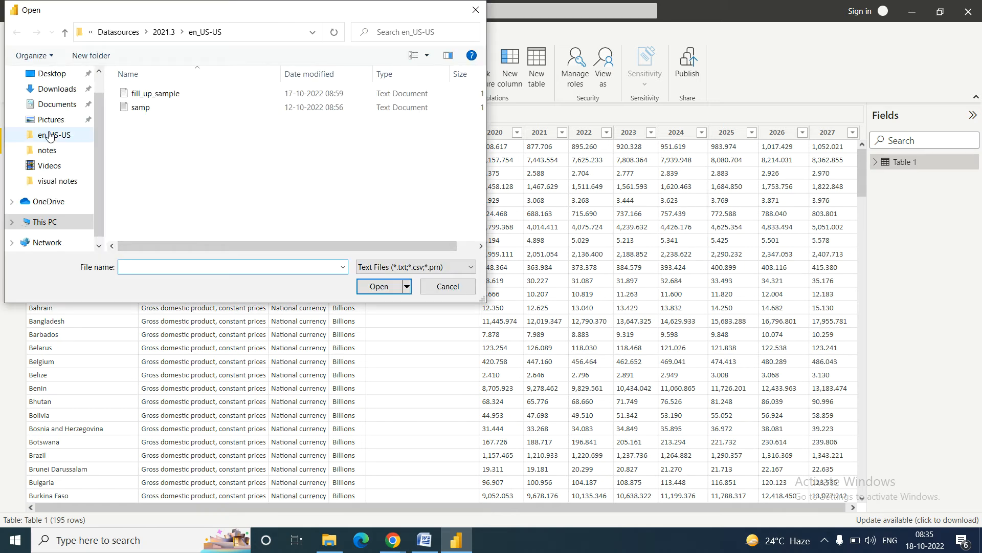
pyautogui.click(57, 180)
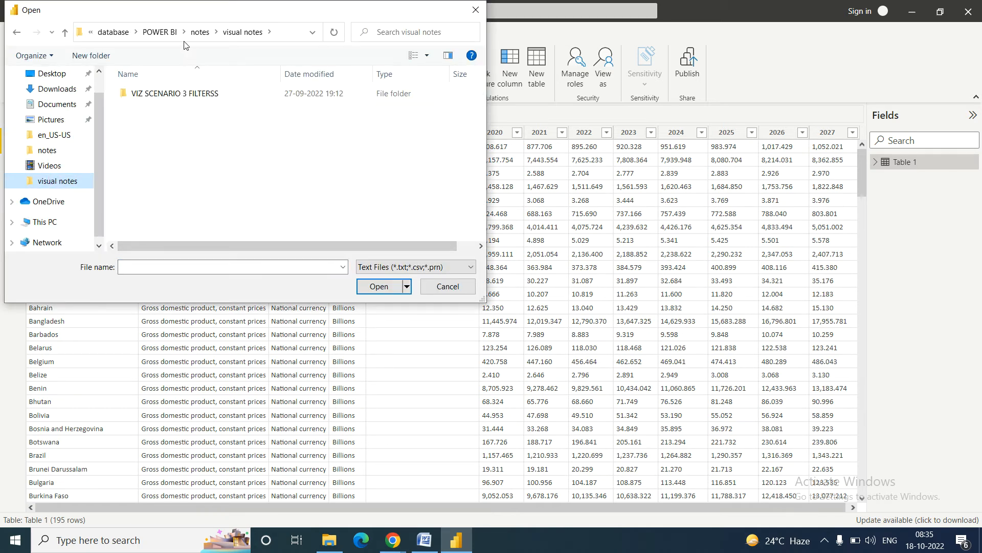
pyautogui.click(160, 32)
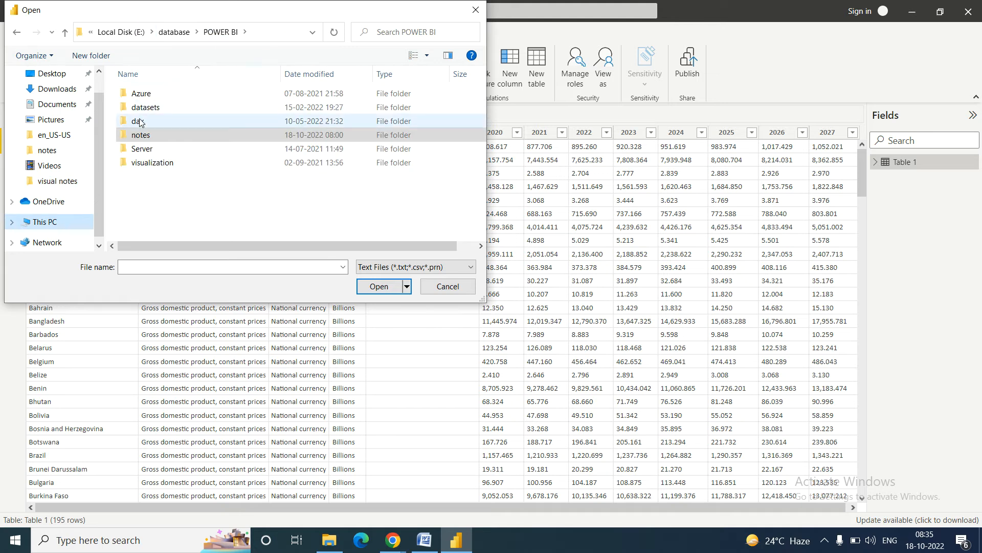
pyautogui.doubleClick(140, 109)
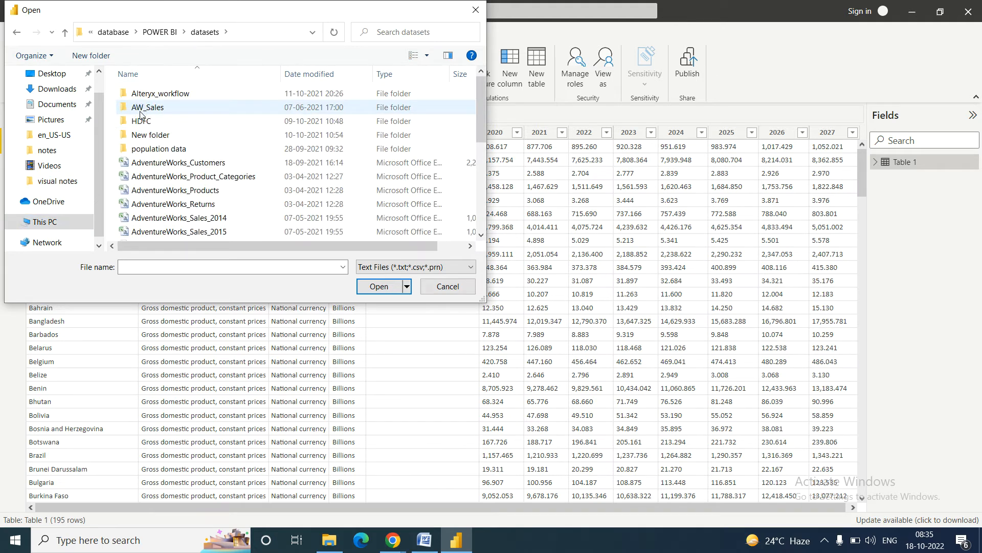
pyautogui.moveTo(484, 100); pyautogui.dragTo(489, 194)
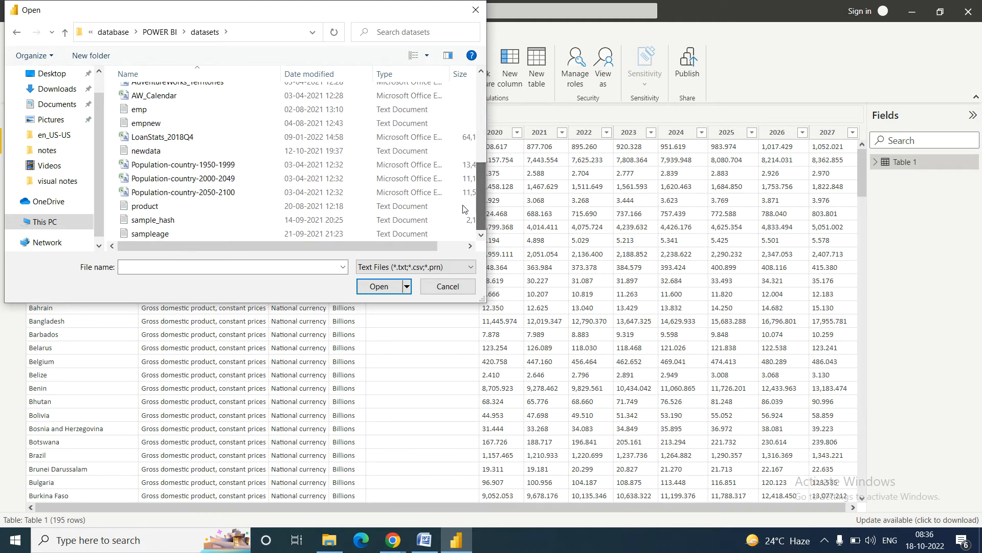
pyautogui.click(180, 169)
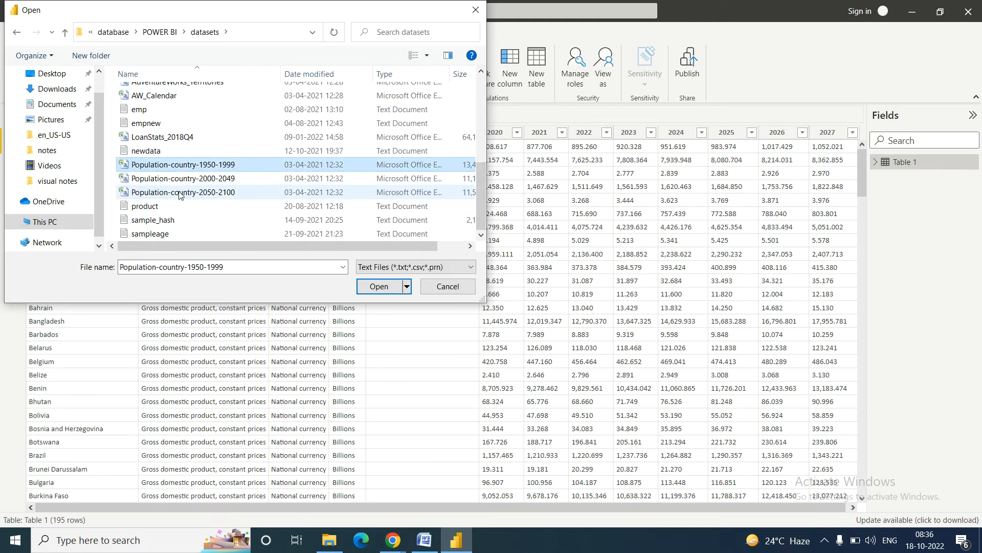
pyautogui.click(369, 290)
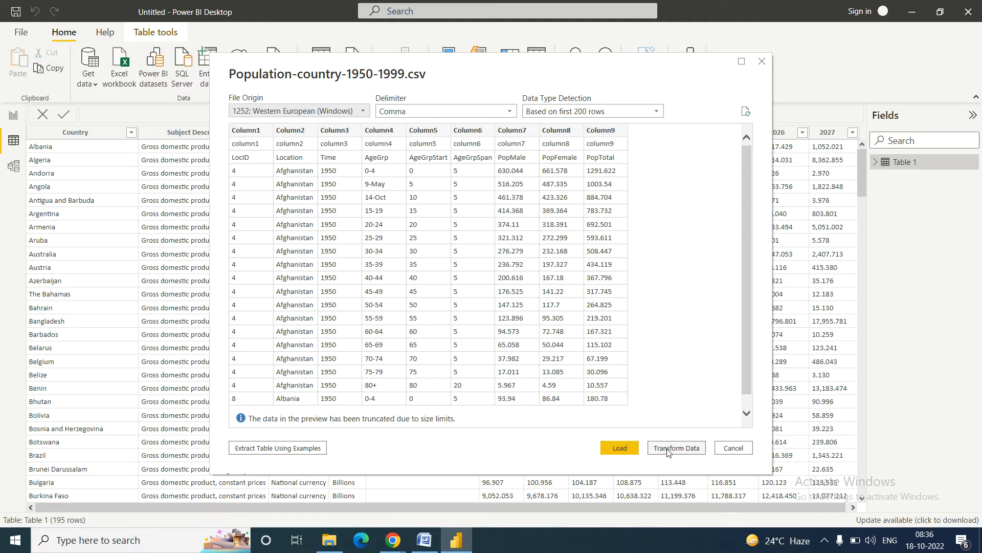
# Step: Load the population CSV as a 605,215-row table and view it in data view
pyautogui.click(620, 448)
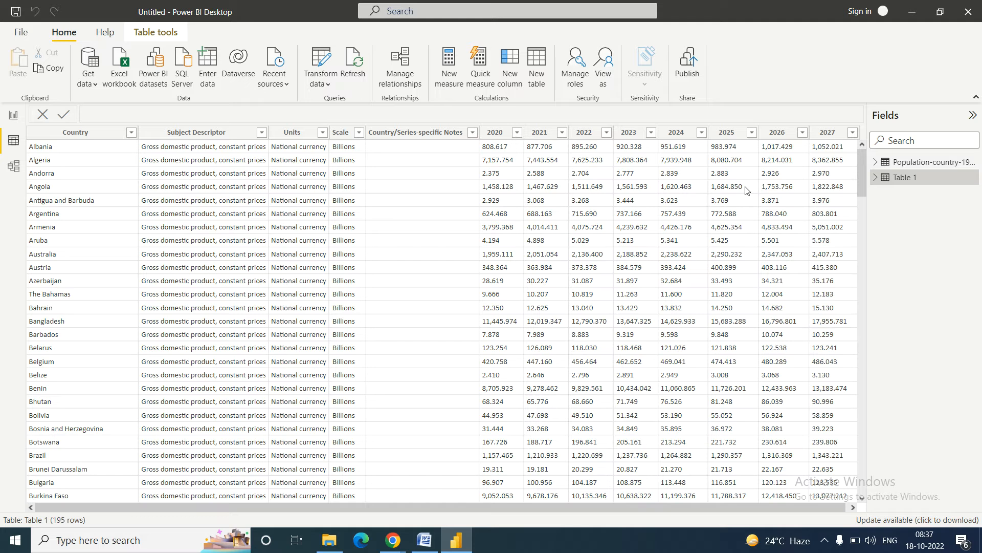
pyautogui.click(916, 163)
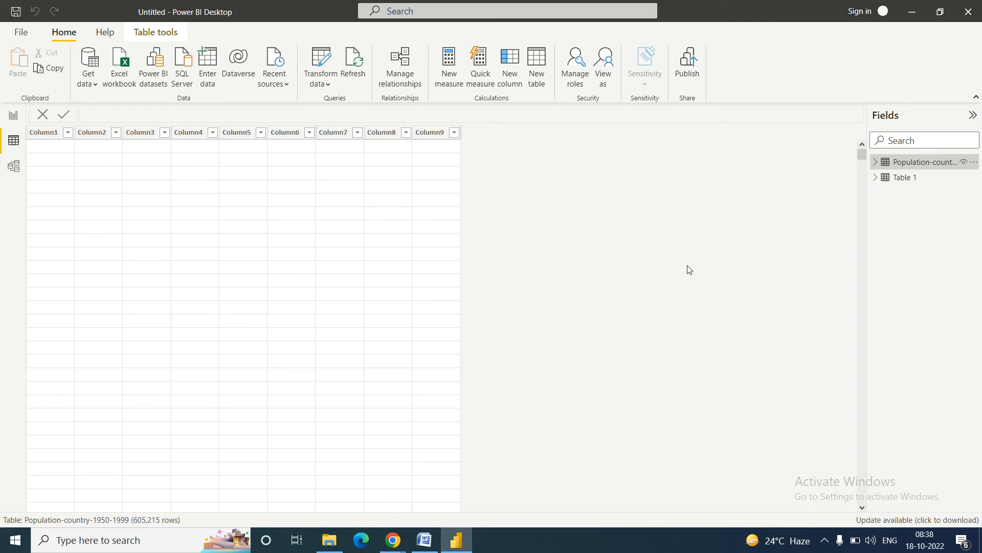
# Step: Check Column9's sort and filter values, then dismiss the dropdown without changes
pyautogui.click(454, 134)
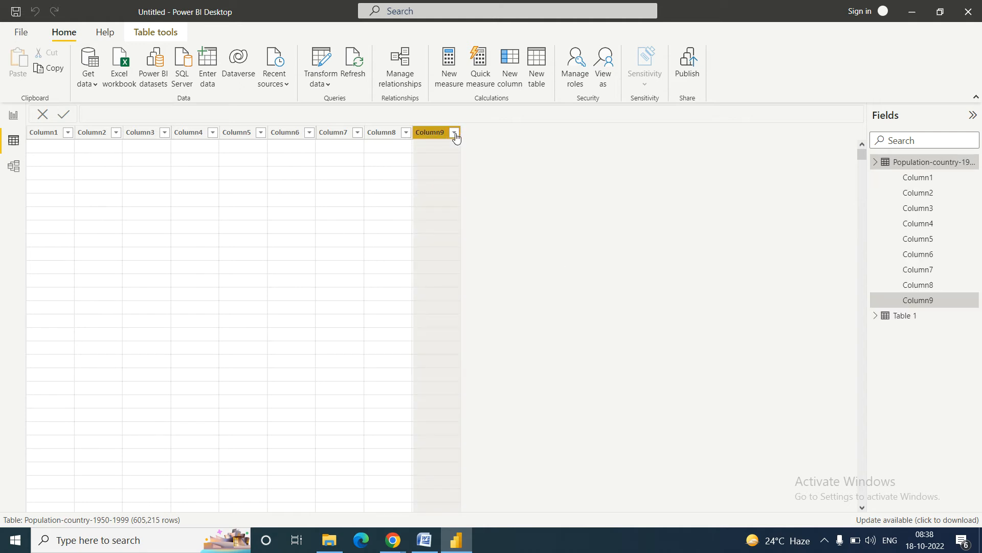
pyautogui.click(455, 134)
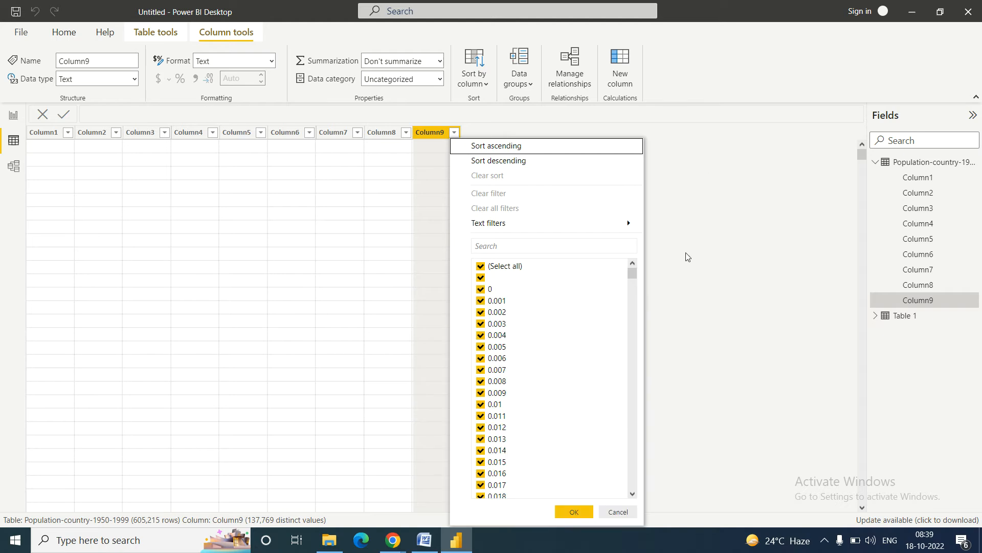
pyautogui.click(619, 513)
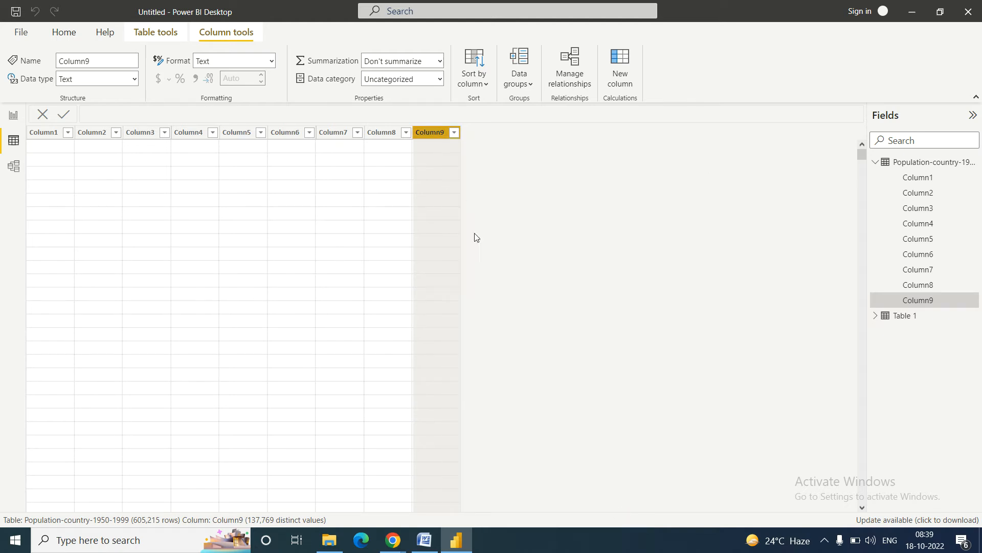
# Step: Edit the Population-country-1950-1999 table's query from its More options menu in Fields
pyautogui.moveTo(863, 154)
pyautogui.mouseDown()
pyautogui.moveTo(863, 427)
pyautogui.moveTo(862, 152)
pyautogui.mouseUp()
pyautogui.click(976, 166)
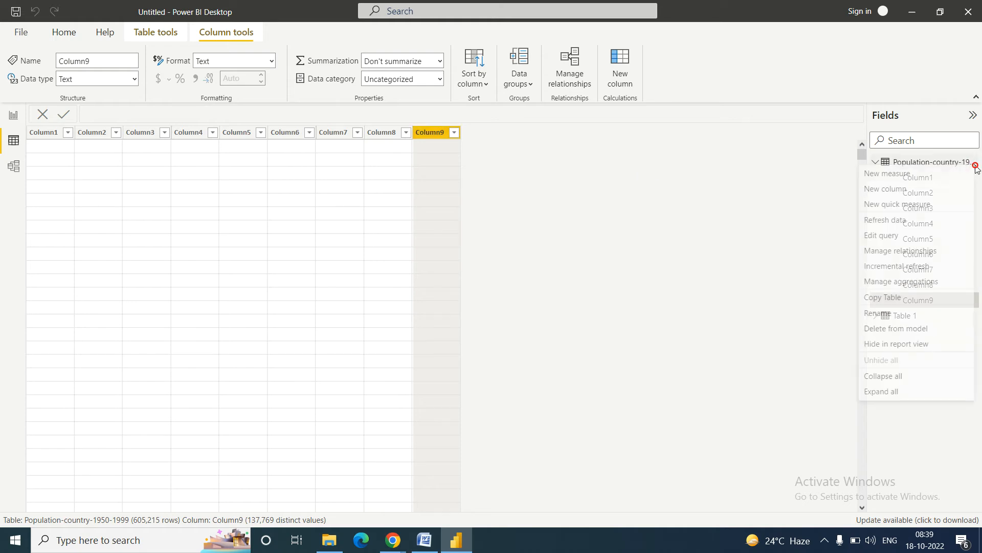
pyautogui.click(879, 236)
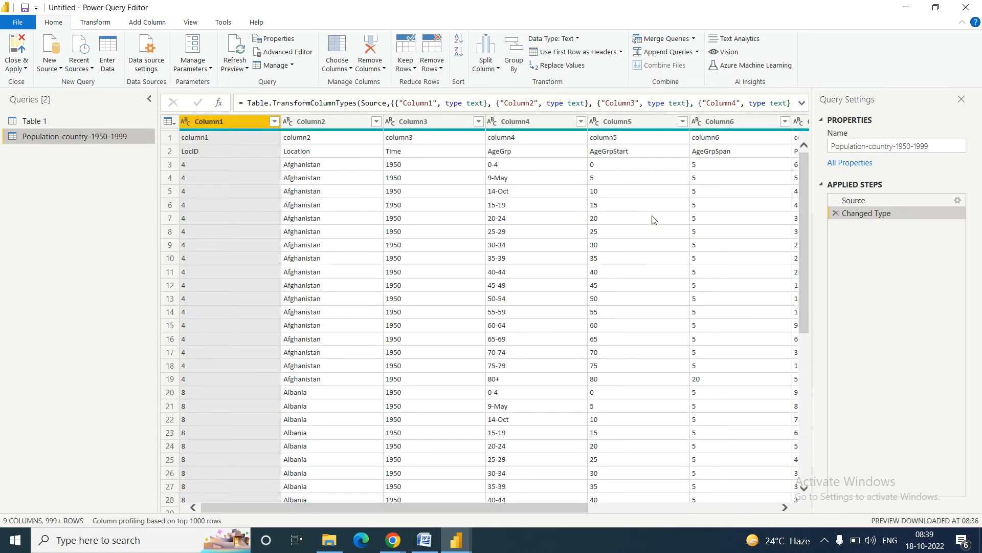
# Step: Switch to the Population-country-1950-1999 query and inspect rows 2 and 1 holding header labels
pyautogui.click(35, 120)
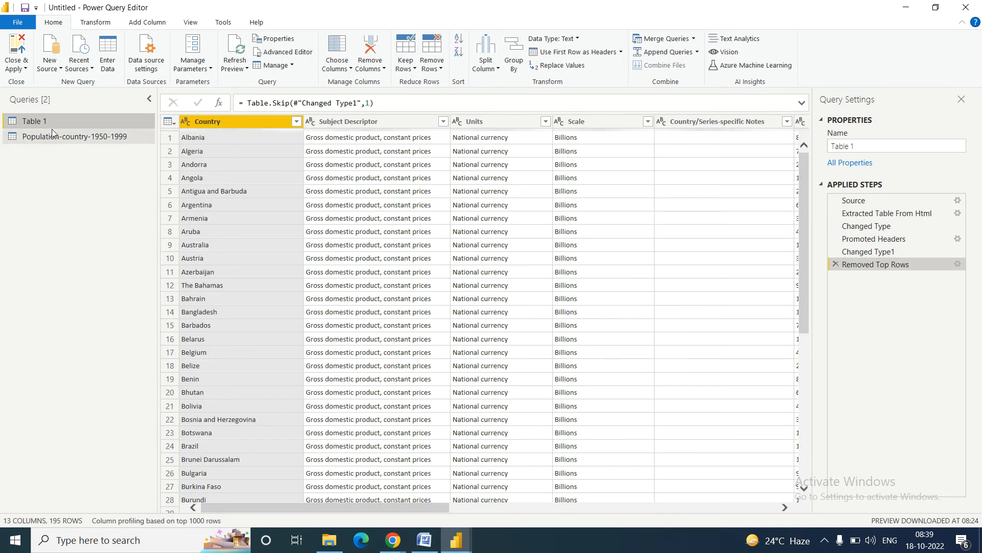
pyautogui.click(52, 131)
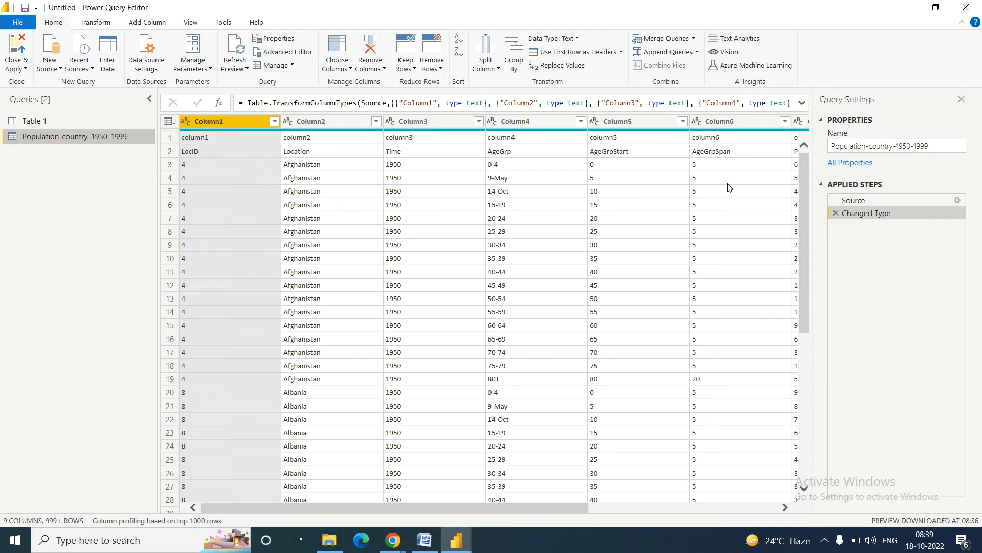
pyautogui.click(171, 152)
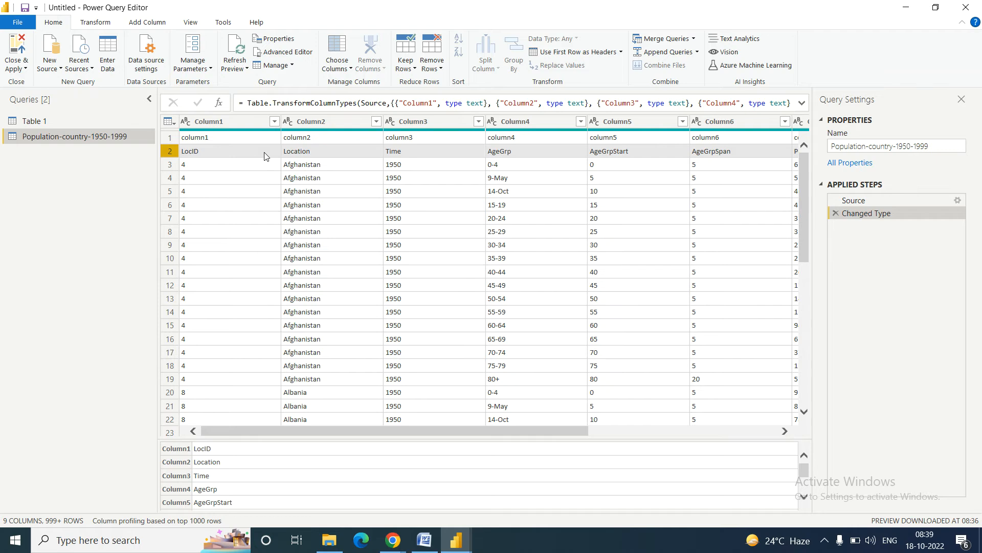
pyautogui.click(171, 138)
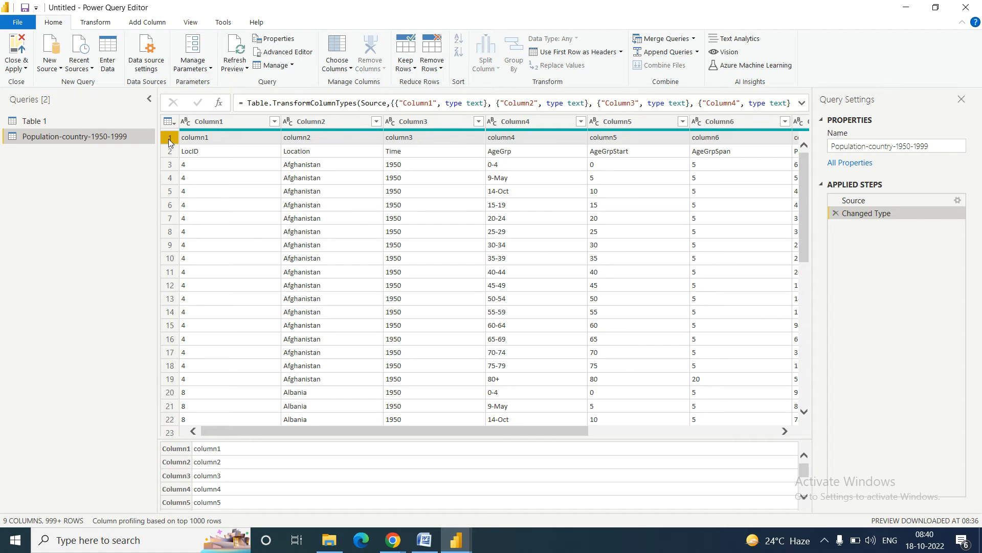
# Step: Remove the top 1 row so the LocID, Location, Time row becomes the first row
pyautogui.click(440, 68)
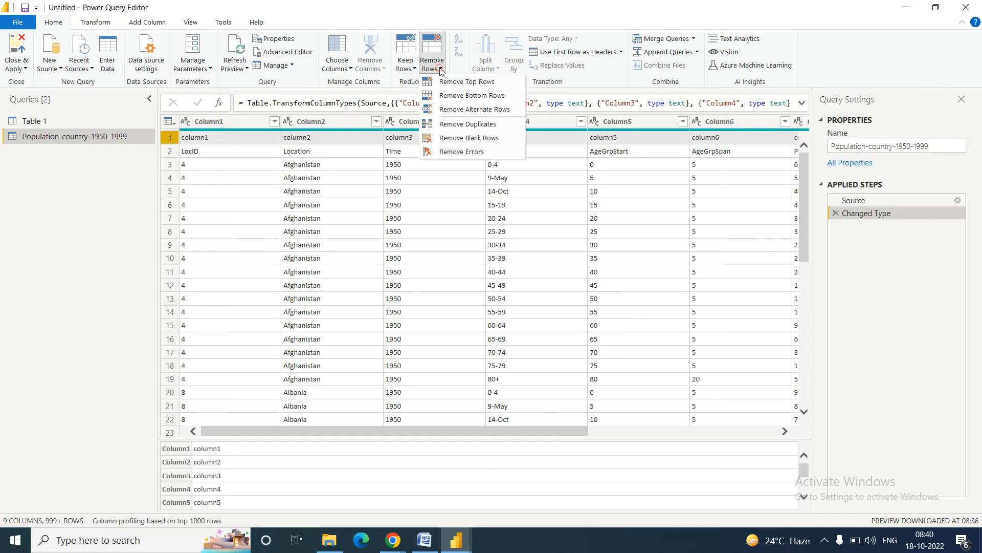
pyautogui.click(468, 83)
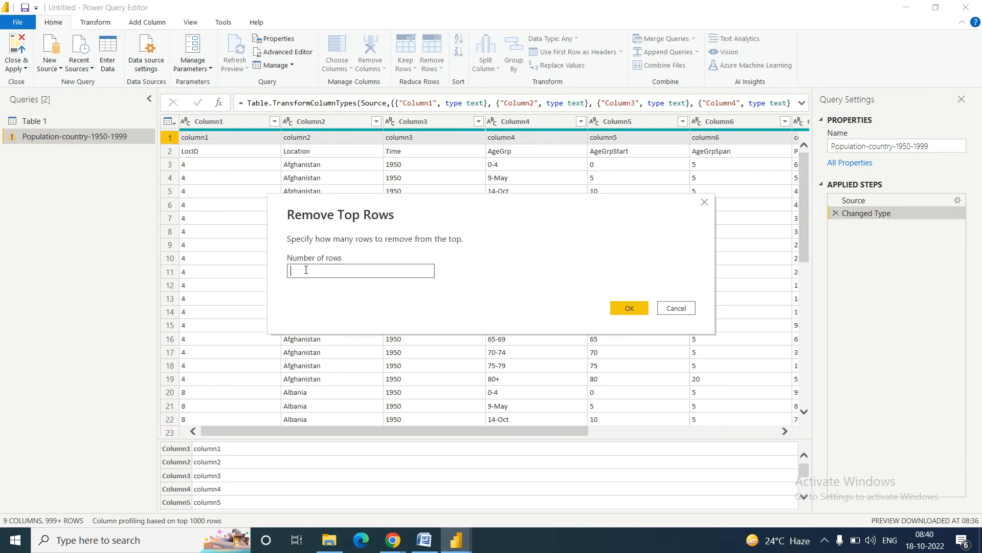
pyautogui.write('1')
pyautogui.click(631, 311)
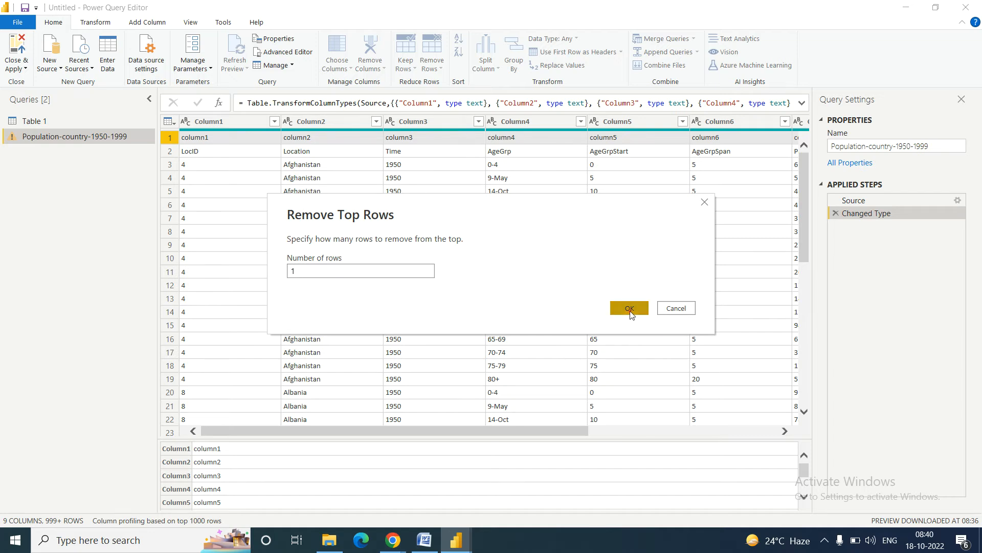
pyautogui.click(167, 138)
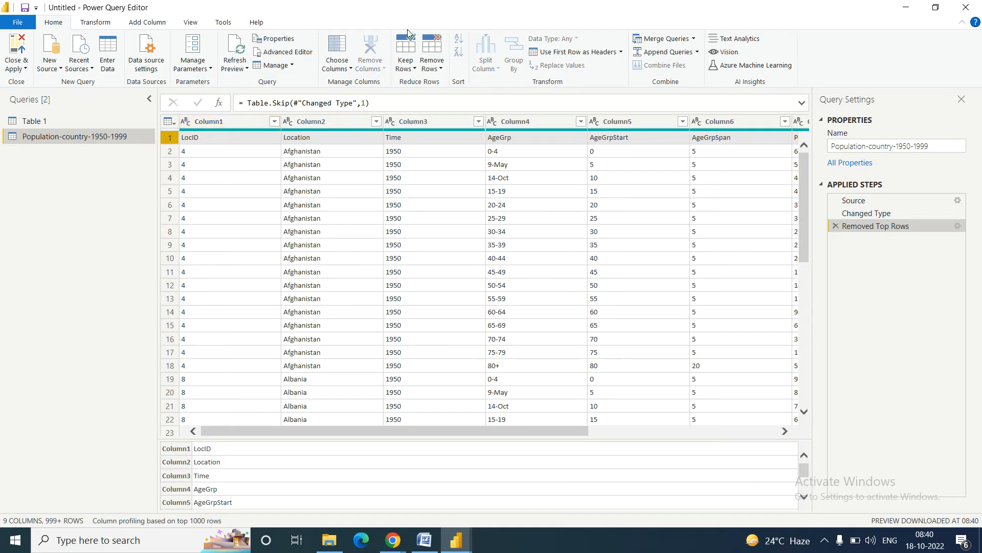
# Step: Promote the first row to headers, giving columns LocID, Location, Time, AgeGrp and so on
pyautogui.click(621, 52)
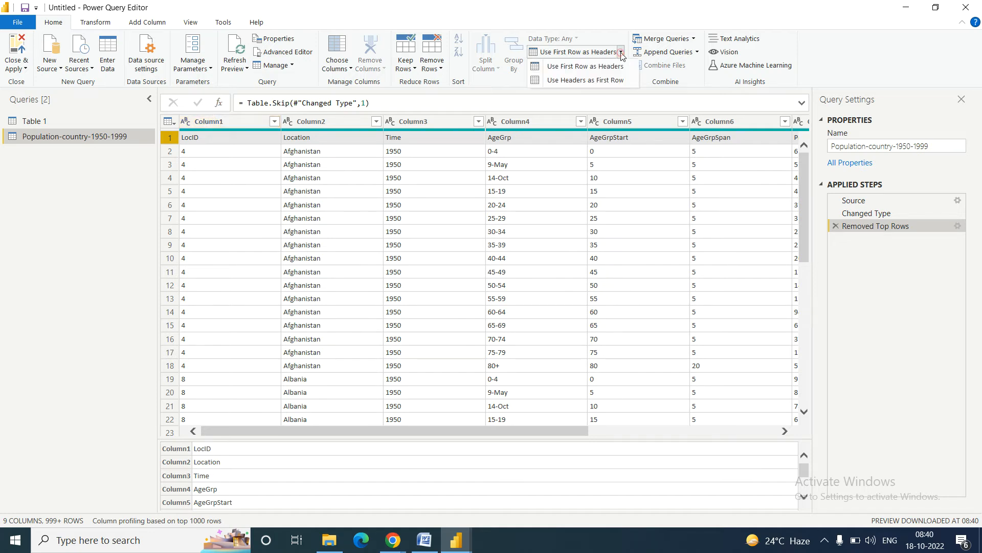
pyautogui.click(578, 67)
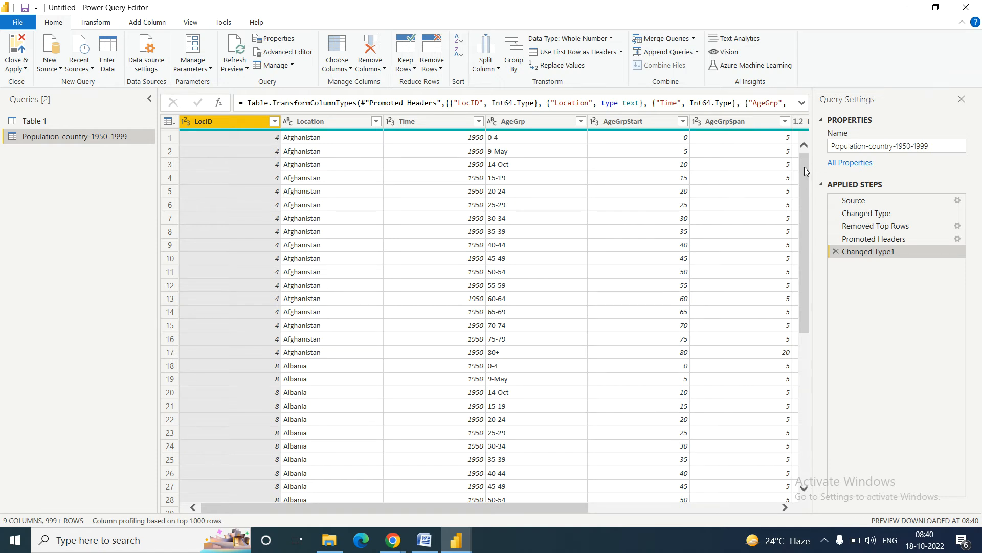
pyautogui.moveTo(804, 249); pyautogui.dragTo(803, 169)
pyautogui.moveTo(345, 509); pyautogui.dragTo(317, 511)
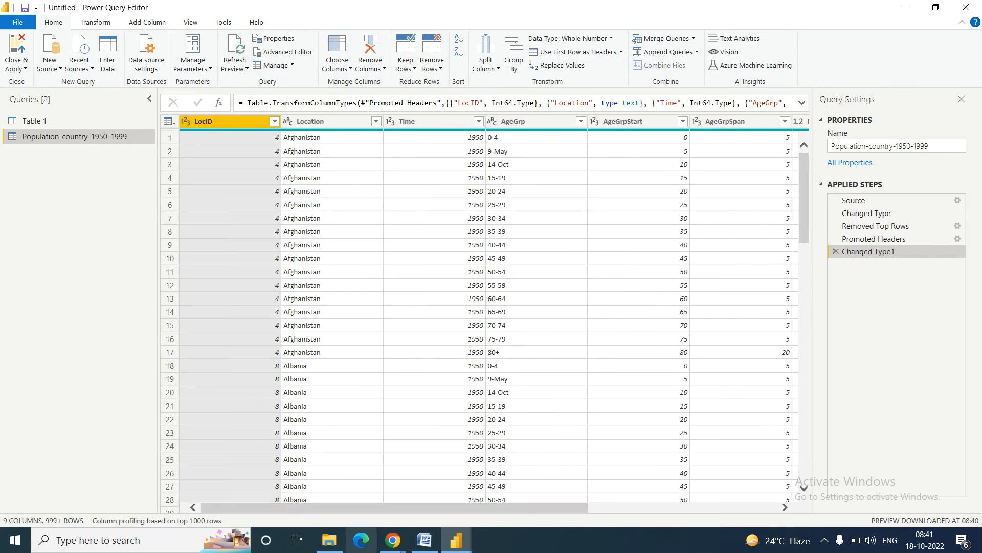
pyautogui.click(431, 545)
pyautogui.click(432, 545)
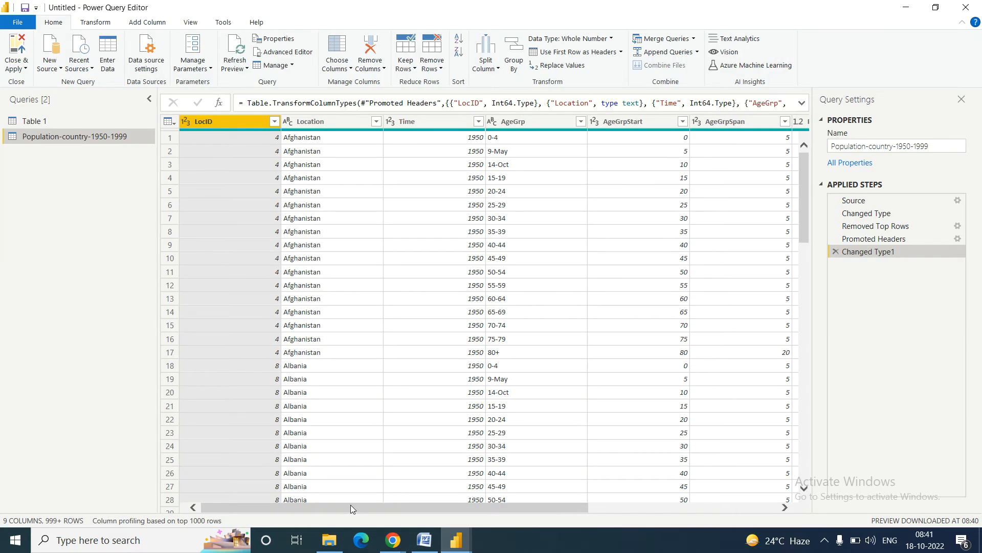
pyautogui.moveTo(347, 505); pyautogui.dragTo(597, 505)
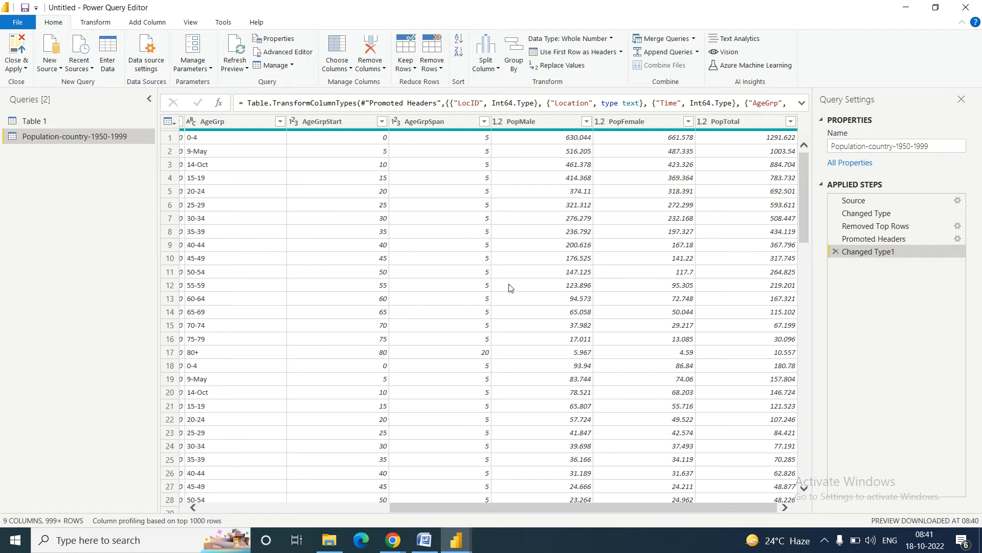
# Step: Glance at the Table 1 query, then return to the Population-country-1950-1999 query's columns
pyautogui.click(45, 122)
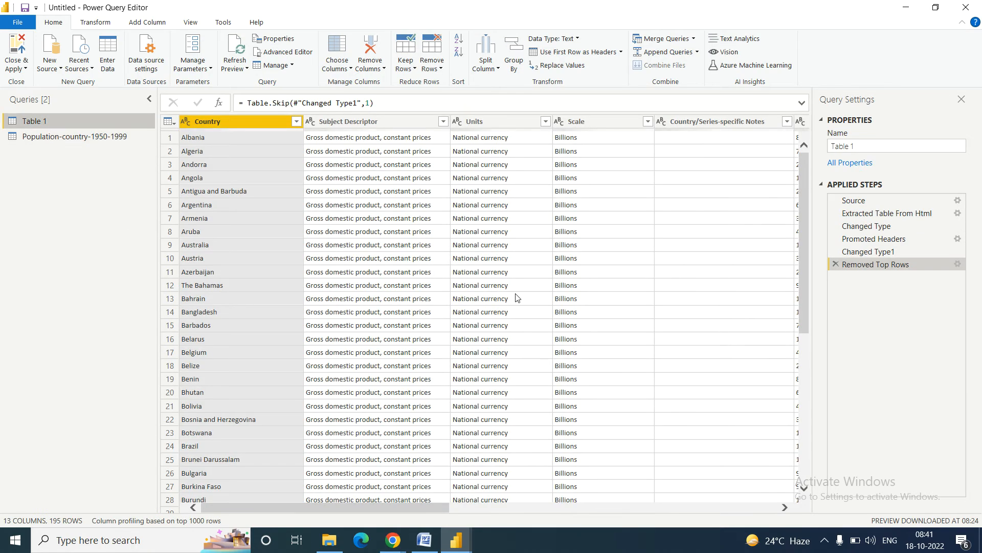
pyautogui.moveTo(325, 508); pyautogui.dragTo(429, 526)
pyautogui.moveTo(319, 527); pyautogui.dragTo(197, 514)
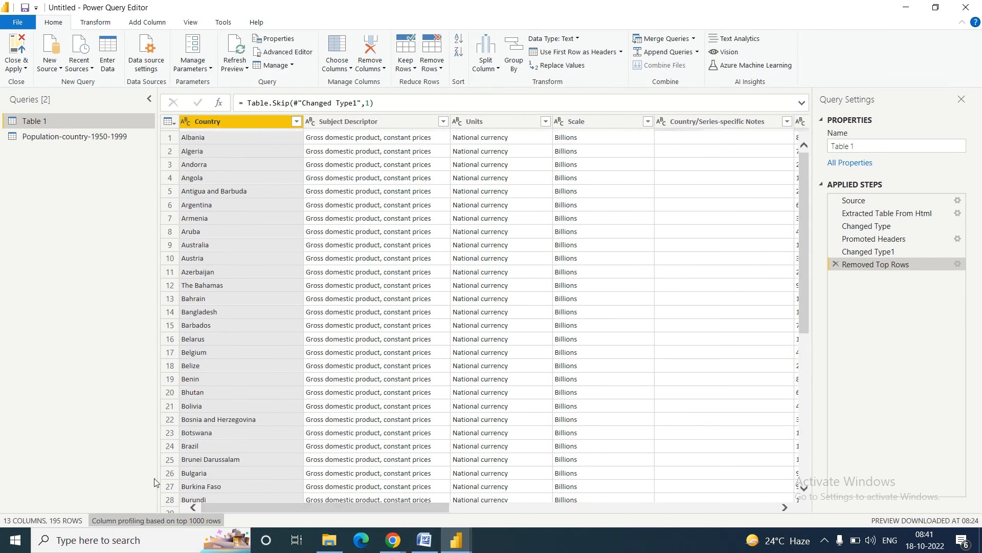
pyautogui.click(65, 137)
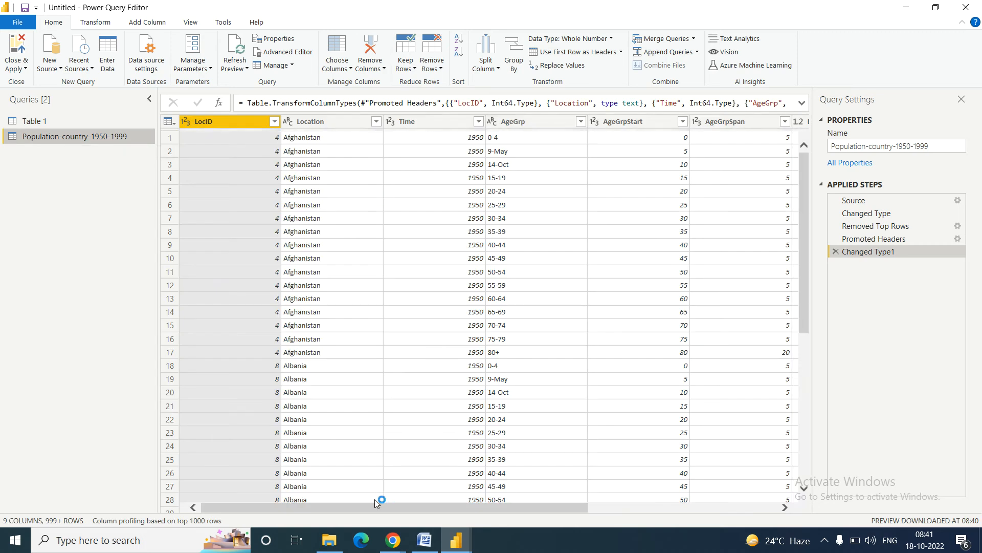
pyautogui.moveTo(358, 504); pyautogui.dragTo(696, 516)
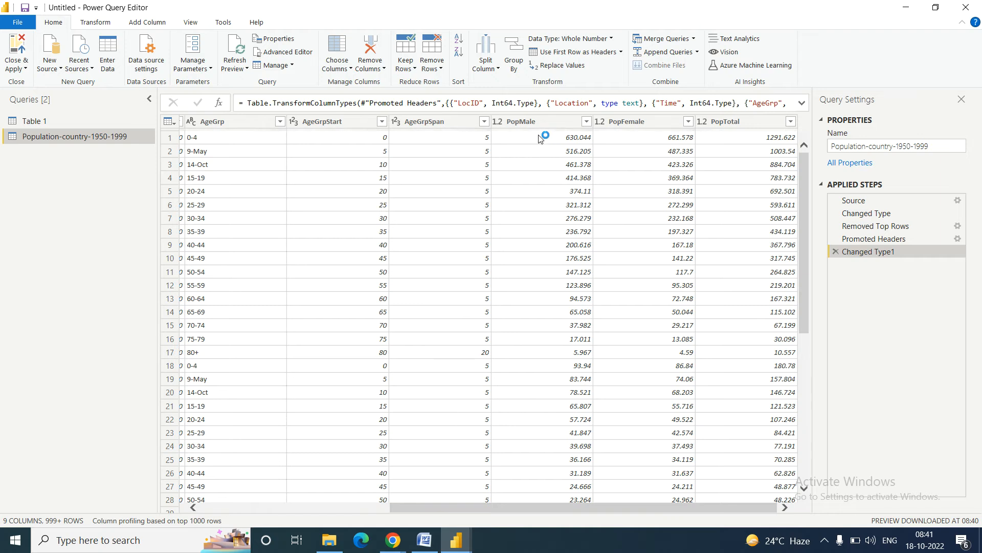
# Step: Remove the PopTotal column, leaving eight columns, then bring the Word notes forward
pyautogui.click(416, 124)
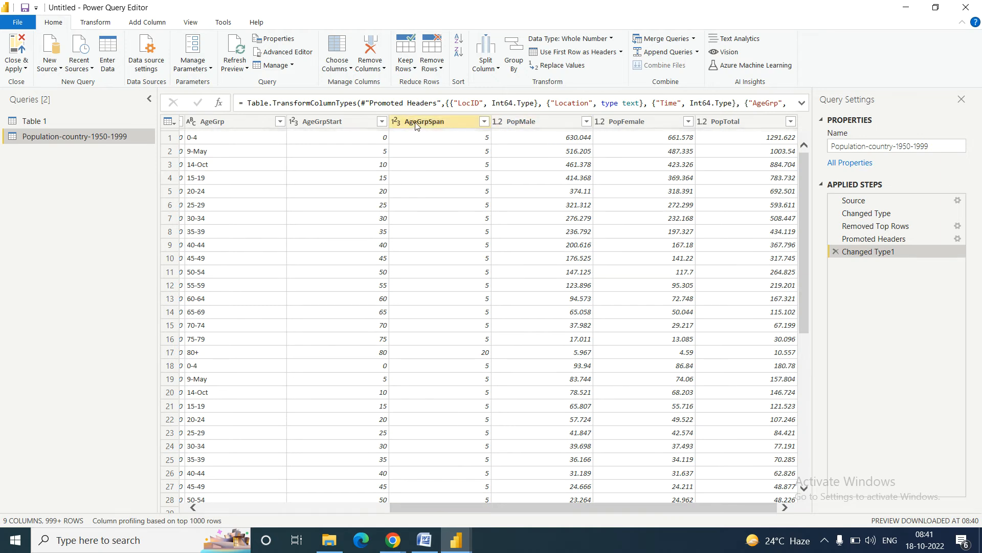
pyautogui.keyDown('ctrl'); pyautogui.click(550, 125); pyautogui.keyUp('ctrl')
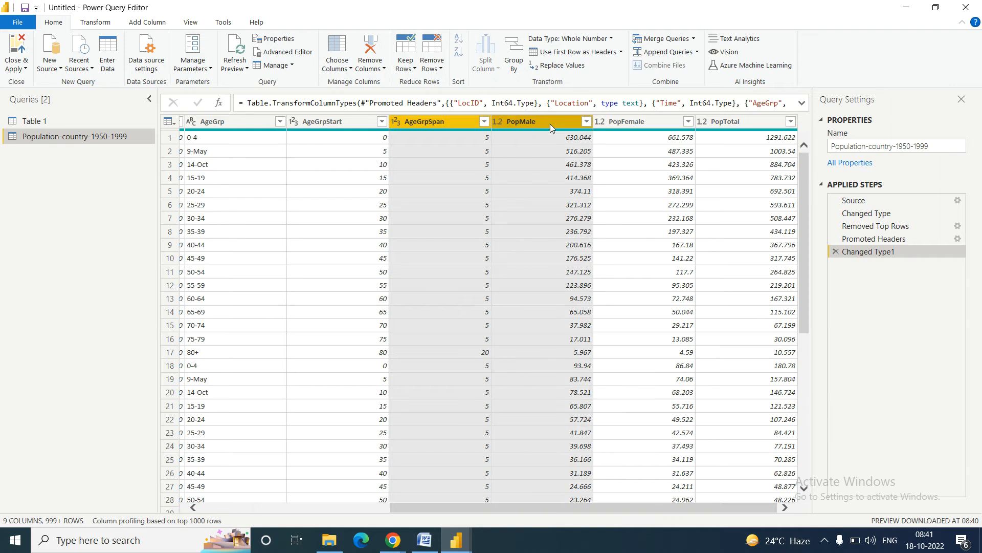
pyautogui.click(525, 123)
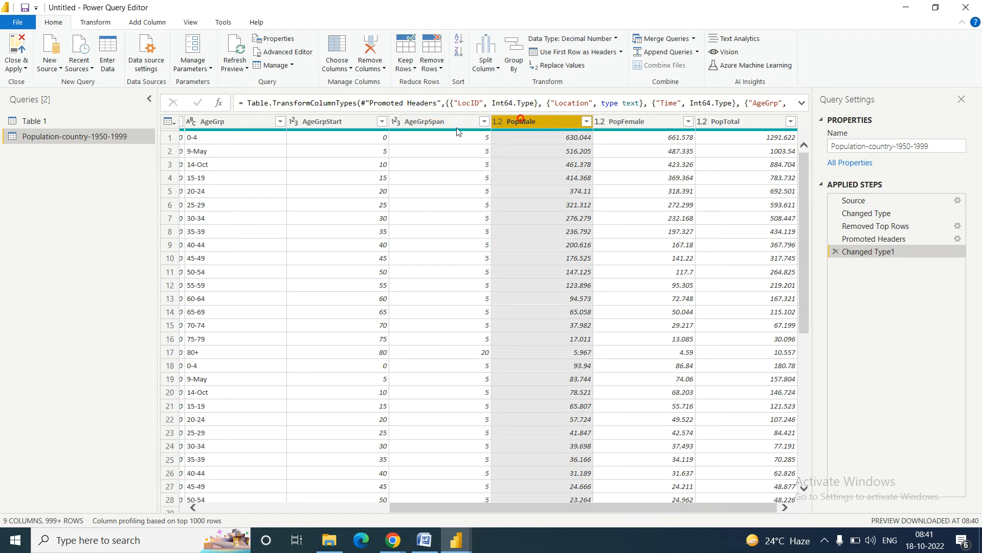
pyautogui.click(417, 122)
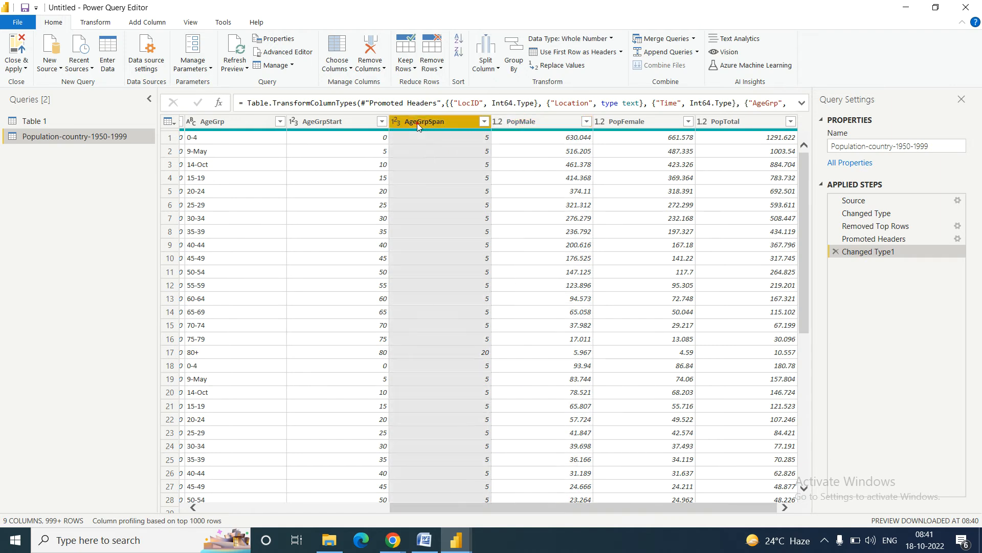
pyautogui.click(732, 121)
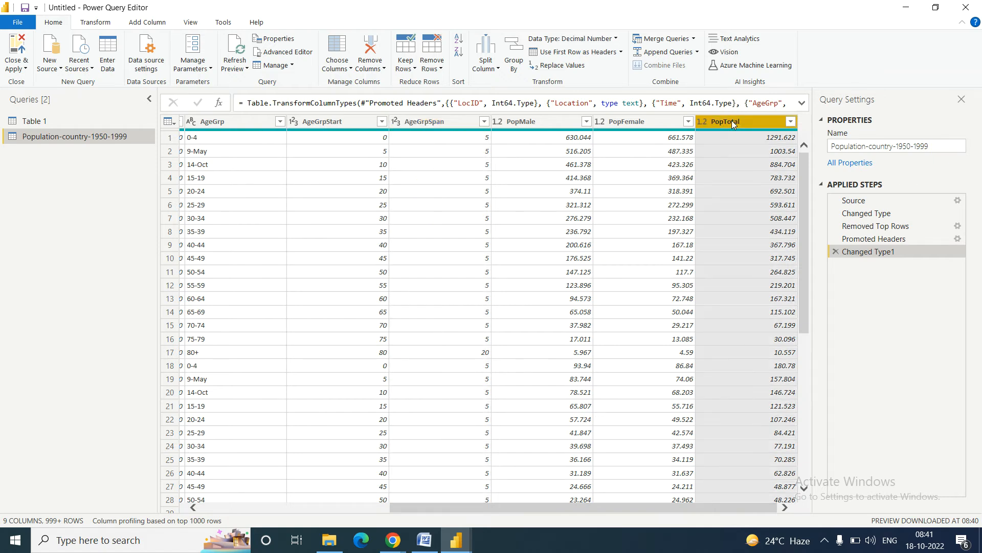
pyautogui.rightClick(732, 121)
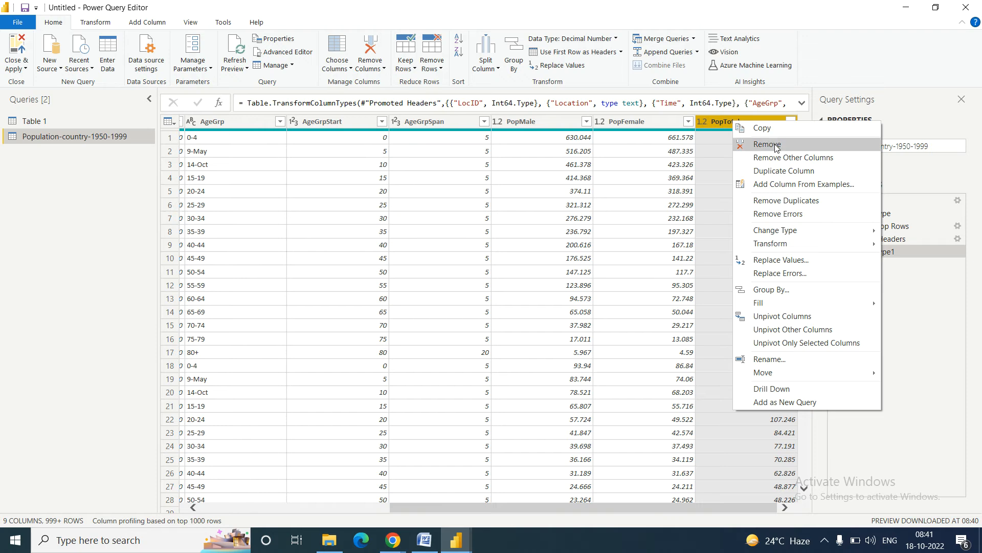
pyautogui.click(383, 72)
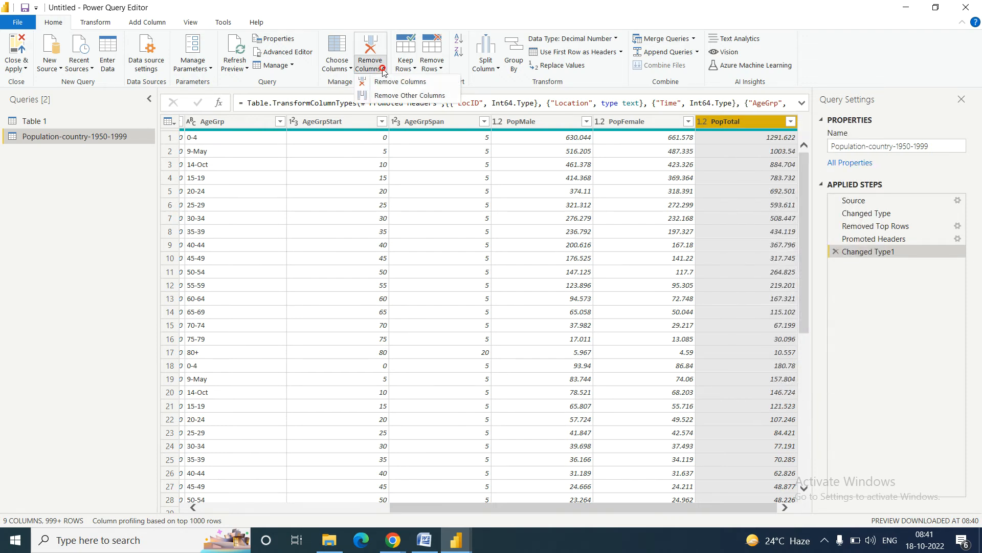
pyautogui.click(398, 85)
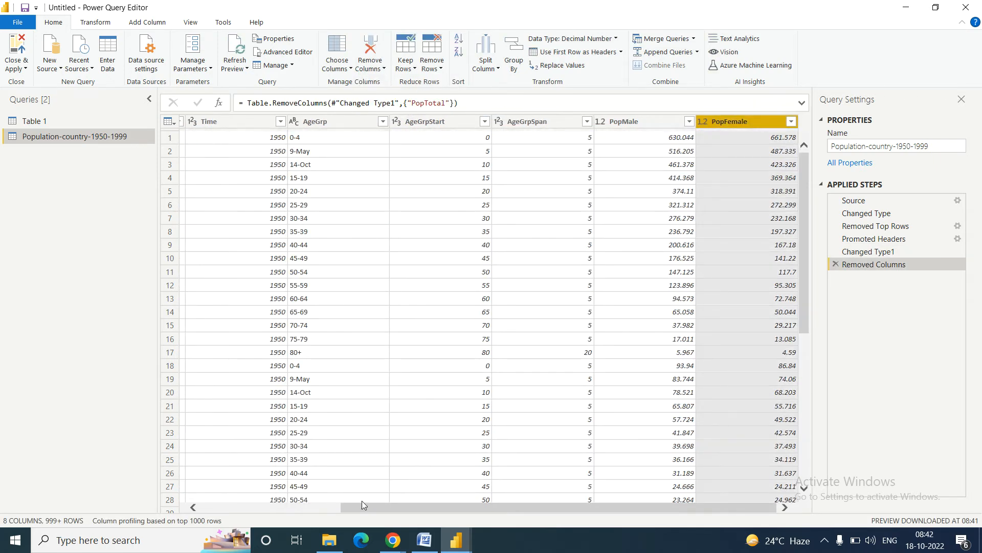
pyautogui.click(426, 541)
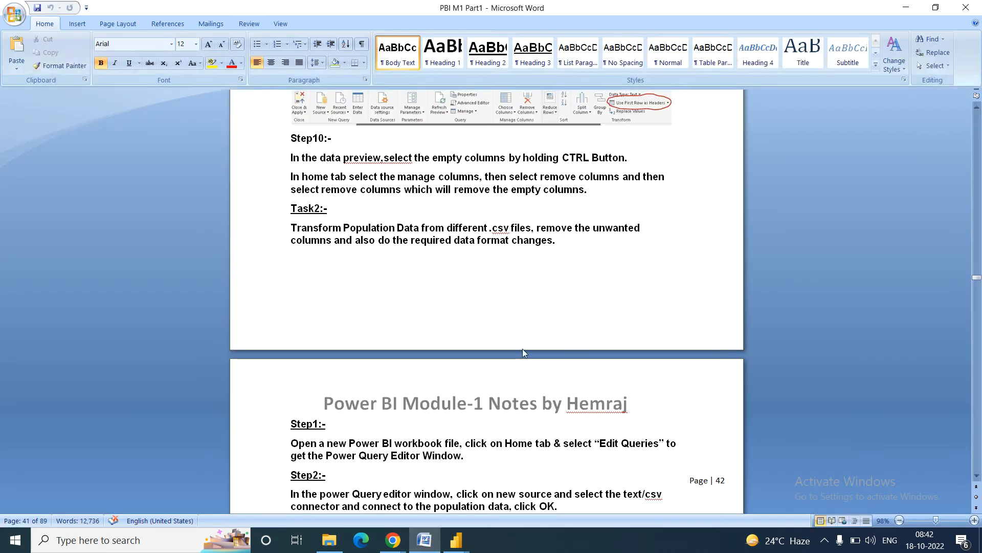
# Step: Read down through the Task2 lines in the Word notes
pyautogui.click(368, 239)
pyautogui.scroll(-2, 369, 241)
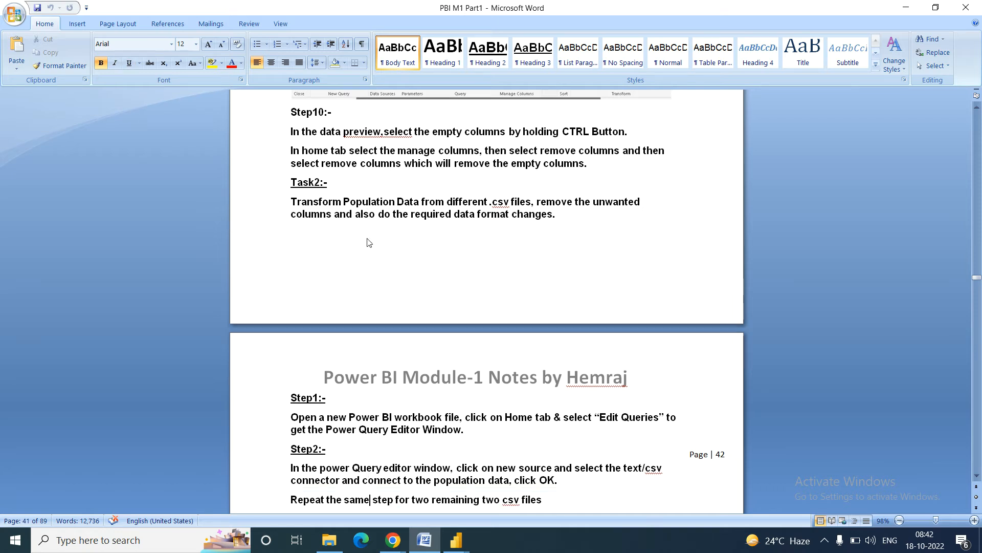
pyautogui.scroll(-5, 369, 241)
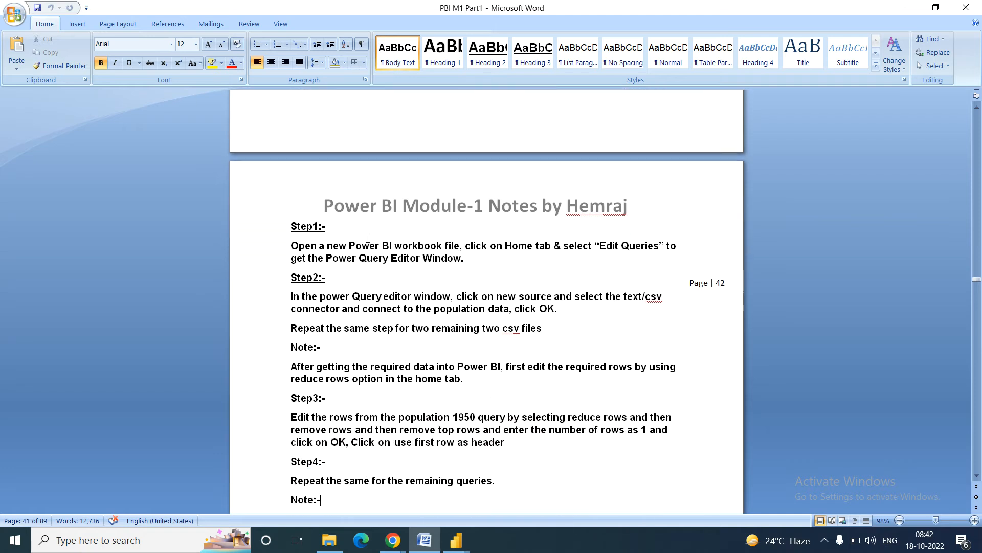
pyautogui.press('Down')
pyautogui.press('Down')
pyautogui.press('Down')
pyautogui.press('Down')
pyautogui.press('Down')
pyautogui.press('Down')
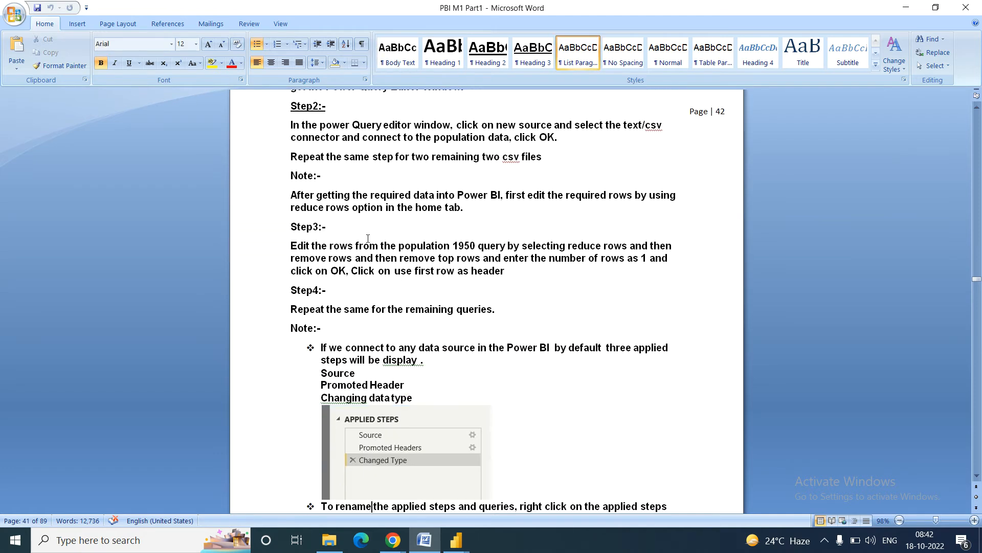
pyautogui.press('Down')
pyautogui.press('Down')
pyautogui.press('Down')
pyautogui.press('Down')
pyautogui.press('Down')
pyautogui.press('Down')
pyautogui.press('Down')
pyautogui.press('Down')
pyautogui.press('Down')
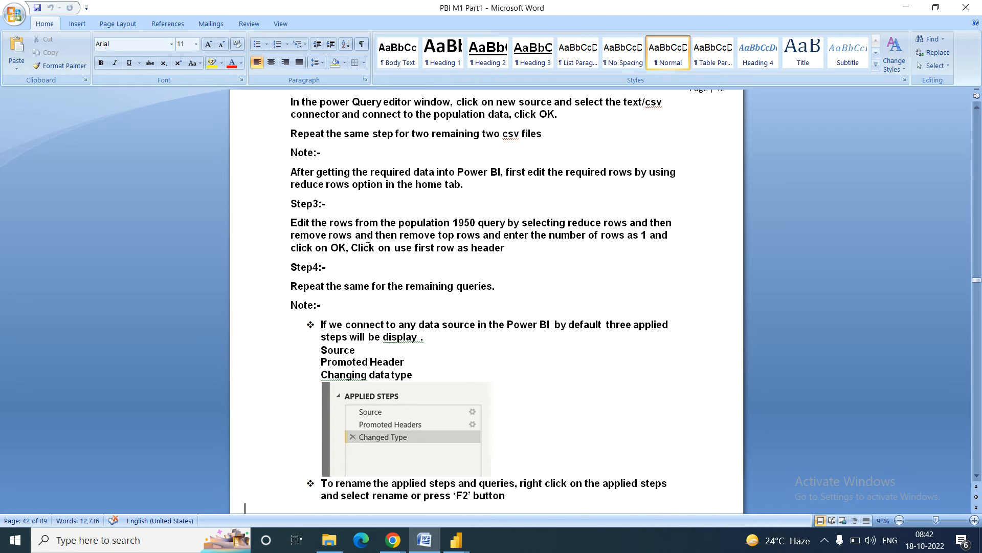
pyautogui.press('Down')
pyautogui.press('Down')
pyautogui.press('Down')
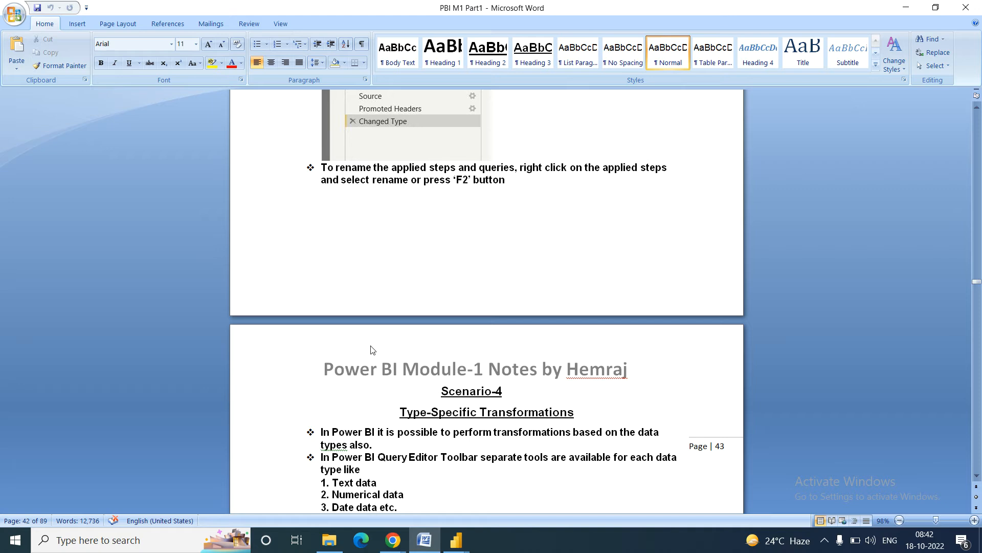
pyautogui.press('Down')
pyautogui.press('Down')
pyautogui.press('Down')
pyautogui.press('Down')
# Step: Scroll the notes to the Scenario-4 section, then return to the Power Query Editor
pyautogui.click(977, 477)
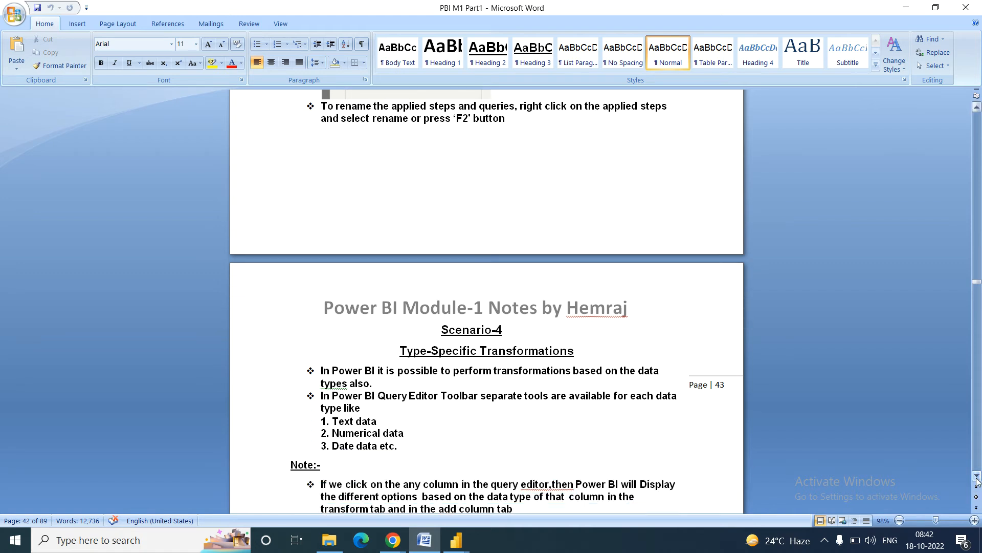
pyautogui.click(977, 477)
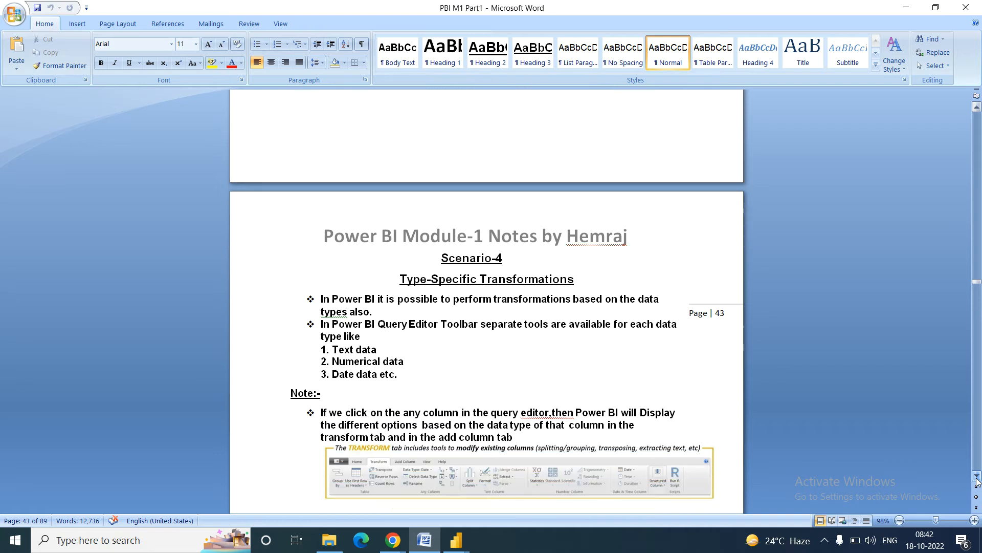
pyautogui.click(977, 480)
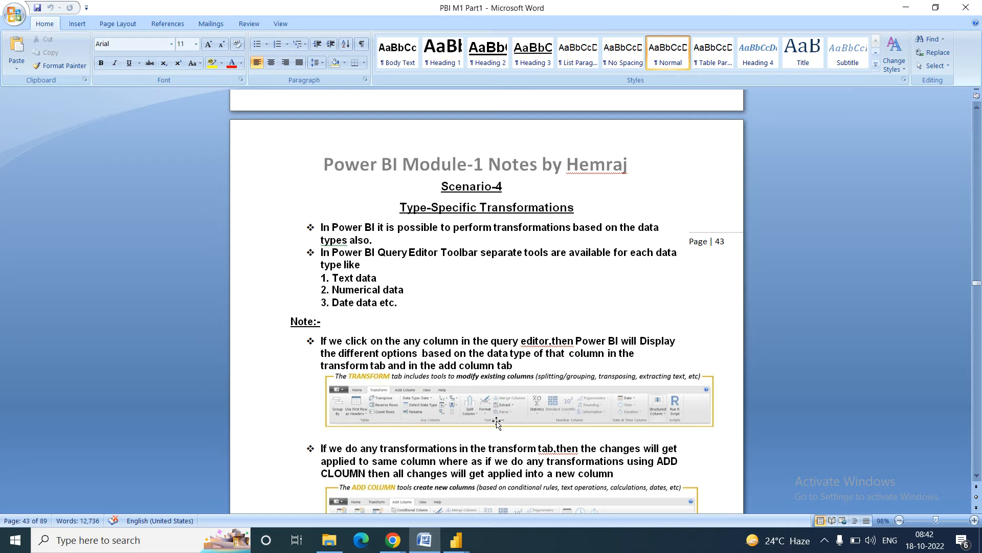
pyautogui.click(465, 539)
pyautogui.click(525, 487)
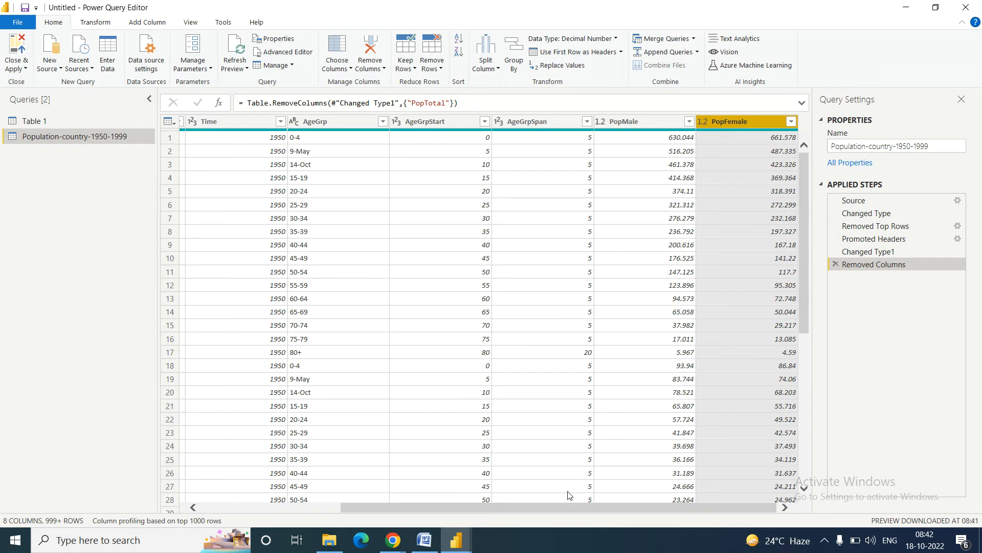
# Step: Check the data-type menus of LocID, Location and Time, select AgeGrp, then switch to Word
pyautogui.moveTo(502, 509); pyautogui.dragTo(551, 505)
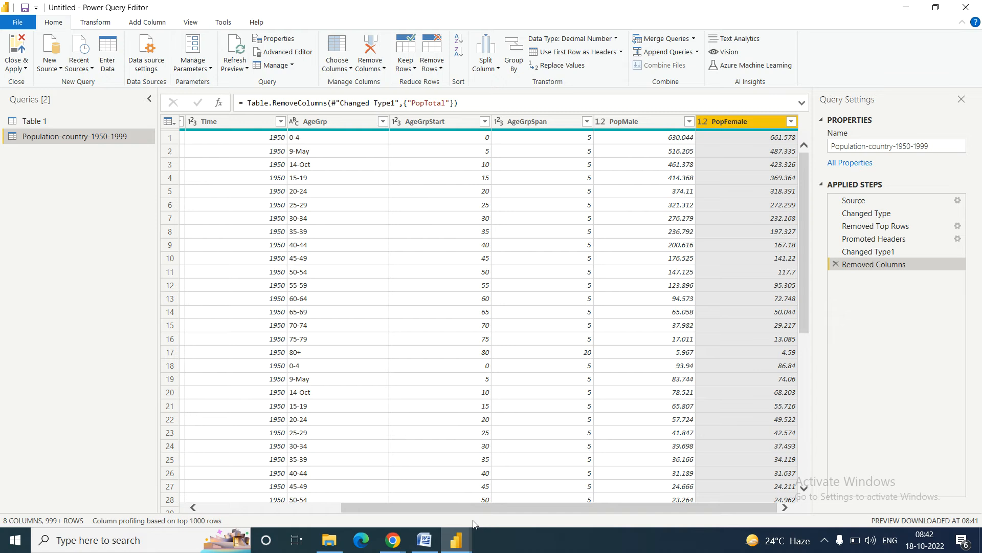
pyautogui.moveTo(461, 505); pyautogui.dragTo(219, 504)
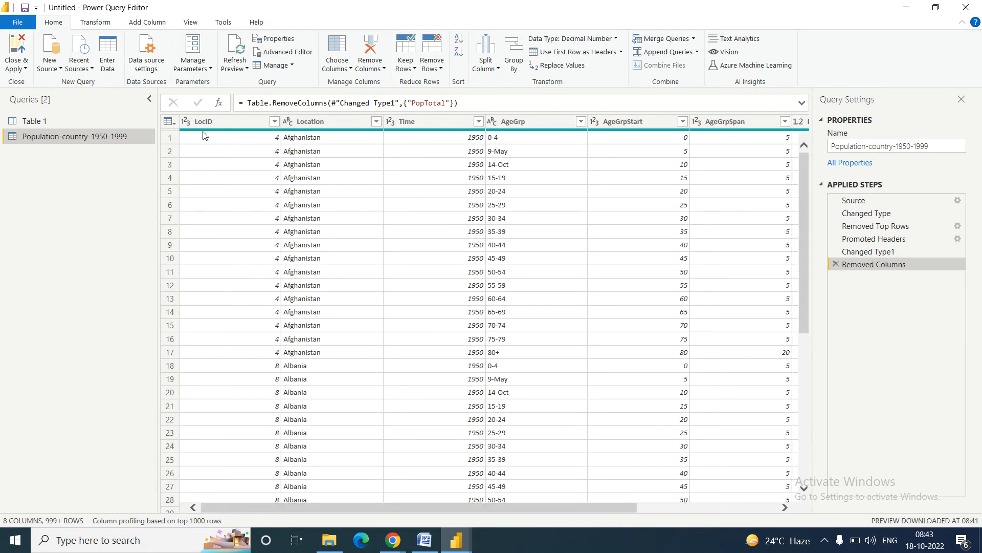
pyautogui.click(249, 125)
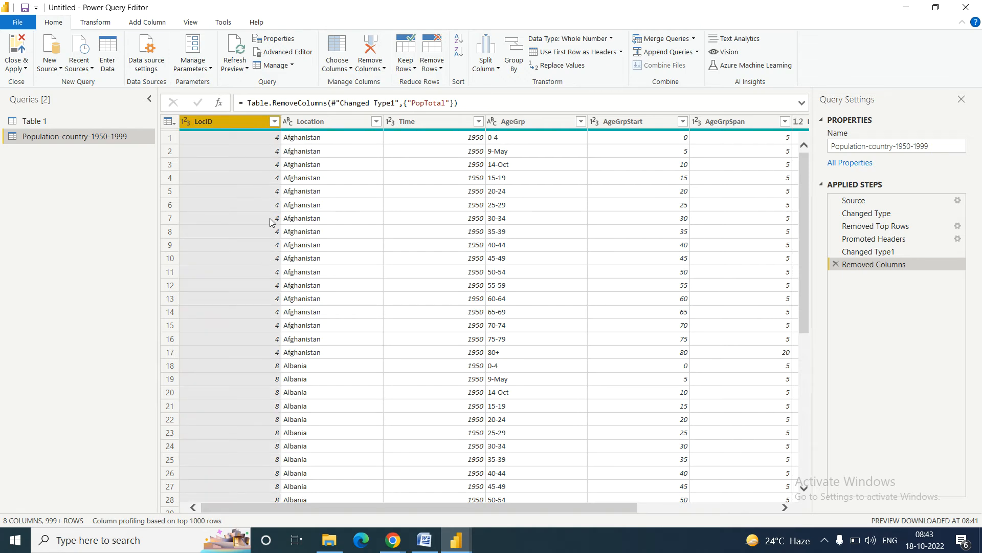
pyautogui.click(185, 123)
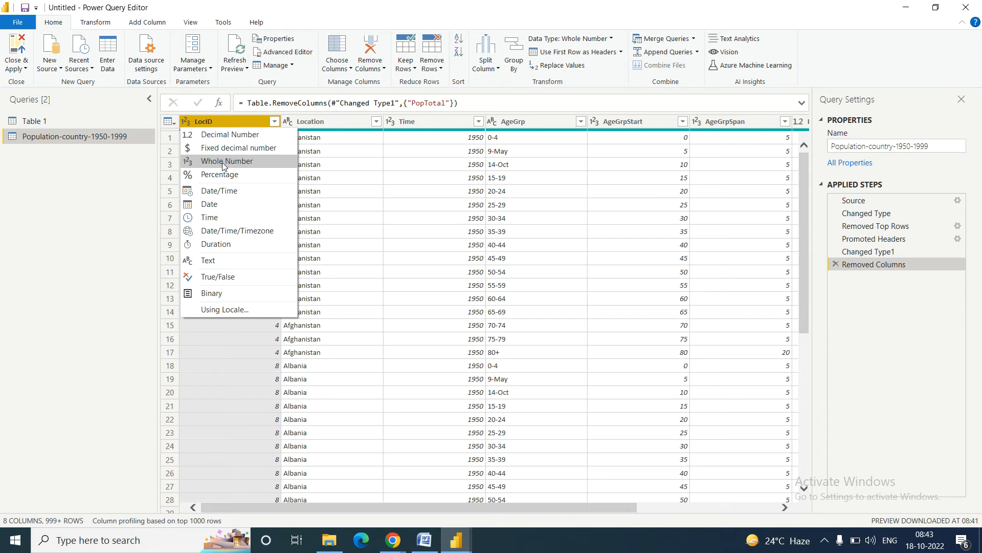
pyautogui.click(322, 121)
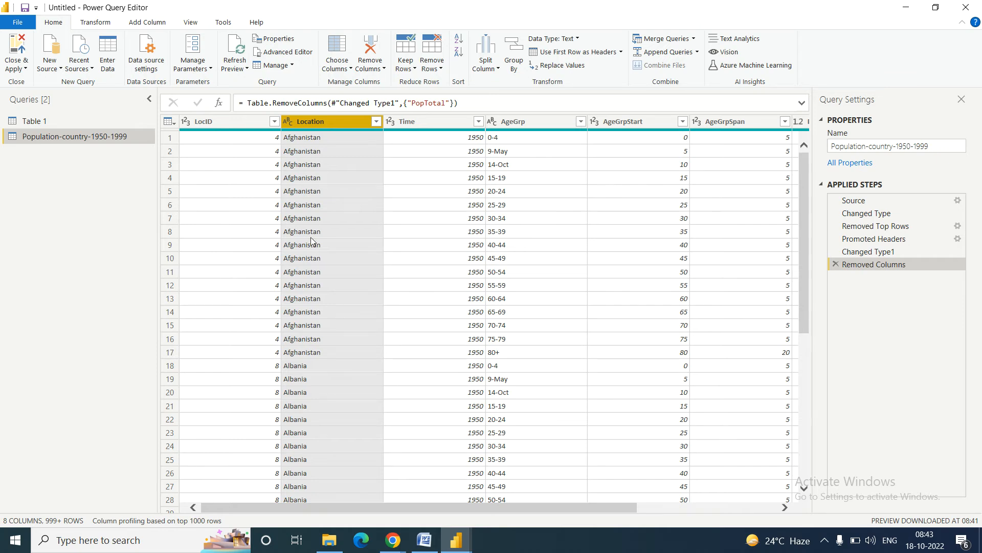
pyautogui.click(287, 123)
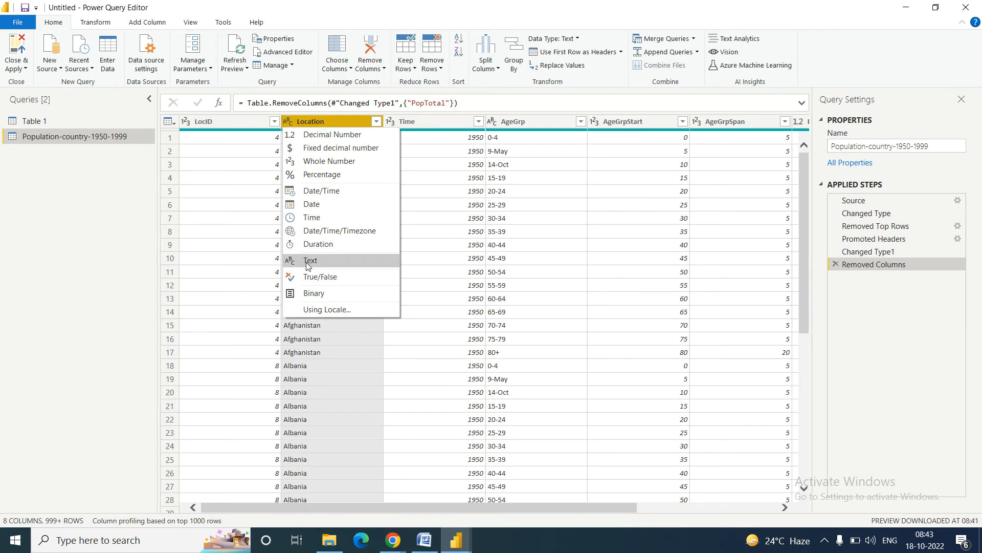
pyautogui.click(414, 123)
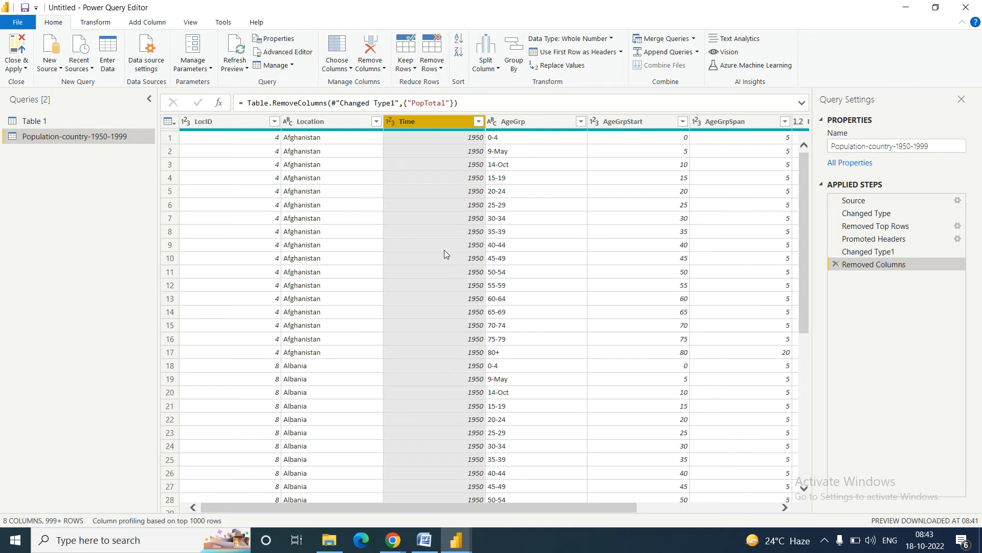
pyautogui.click(392, 121)
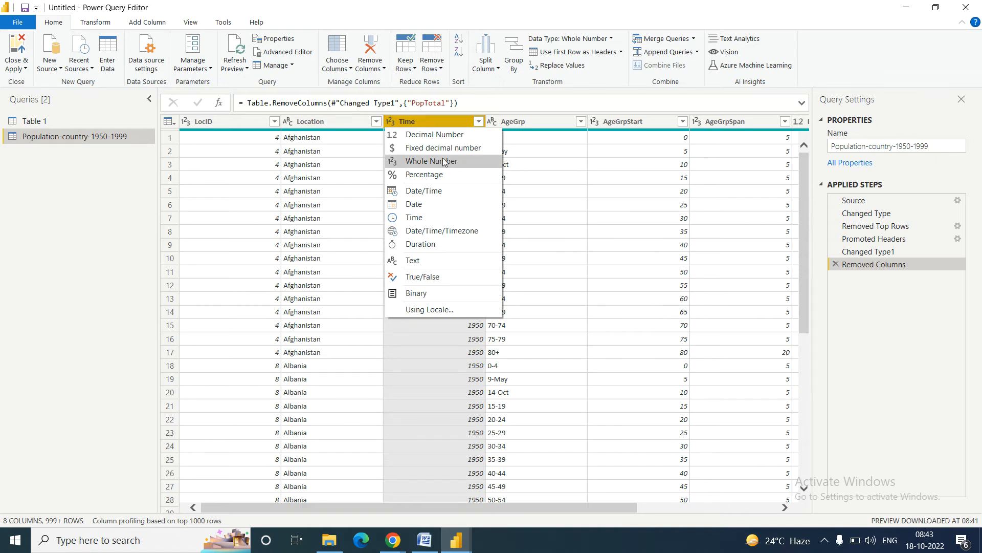
pyautogui.click(531, 127)
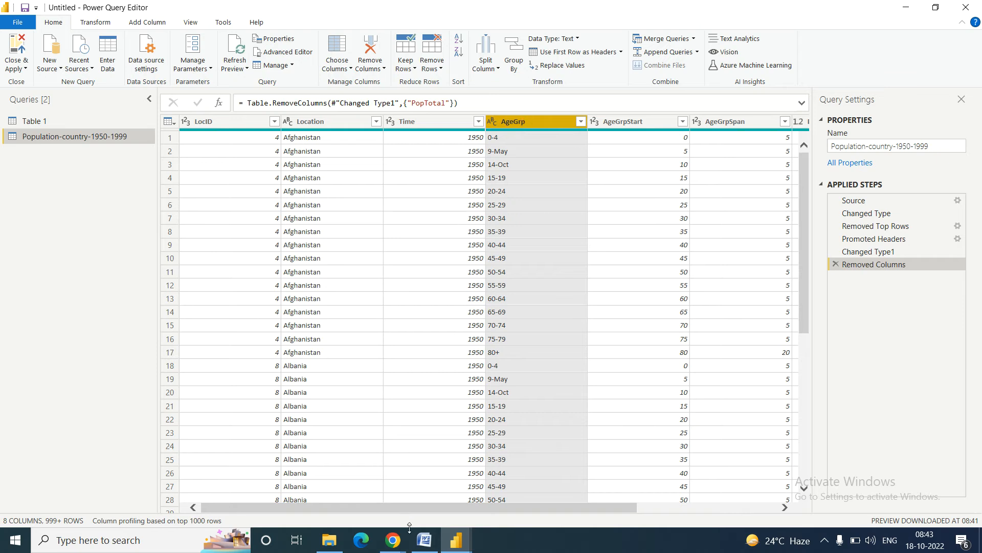
pyautogui.click(424, 546)
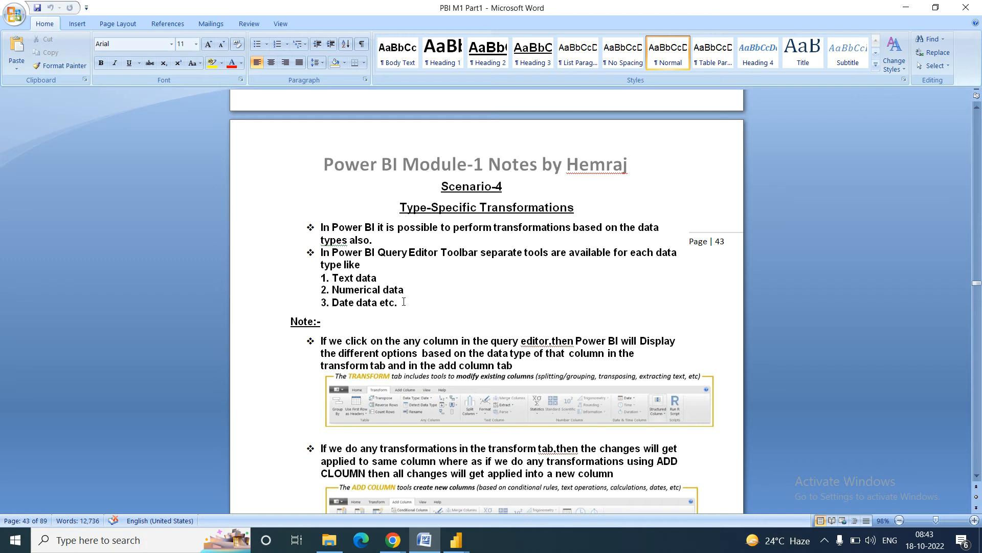
# Step: Highlight the text, numerical and date data list lines, then the 'Date data etc.' item
pyautogui.moveTo(390, 301); pyautogui.dragTo(332, 279)
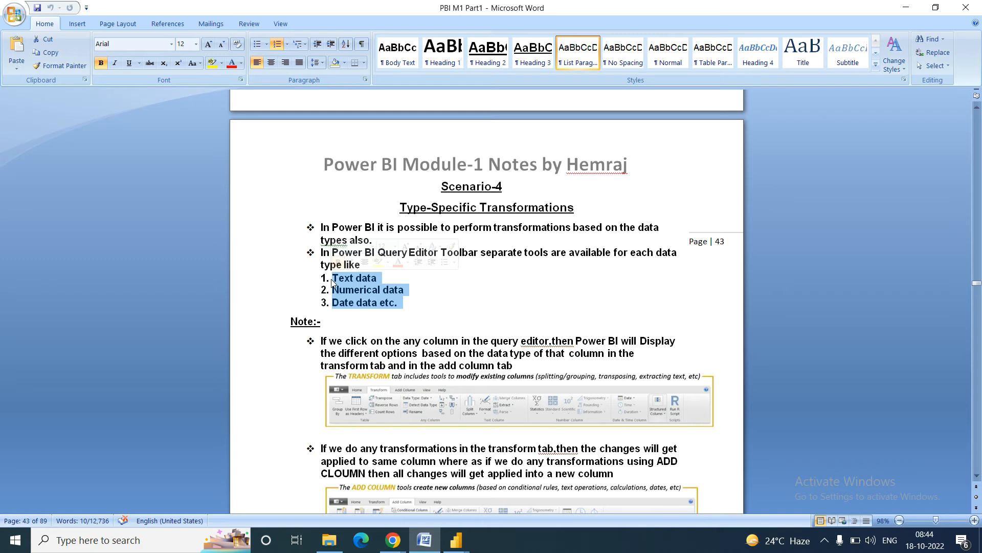
pyautogui.click(378, 278)
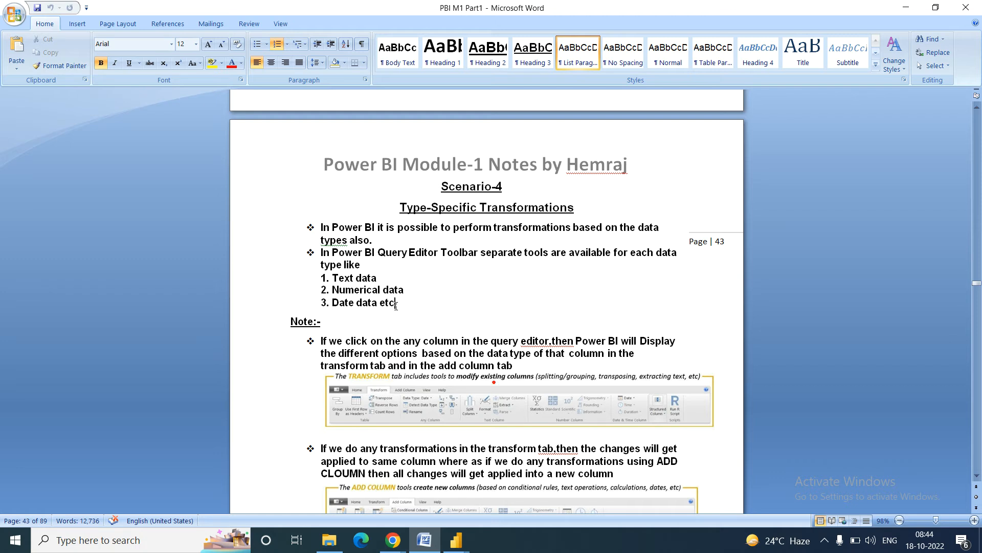
pyautogui.moveTo(394, 302); pyautogui.dragTo(332, 302)
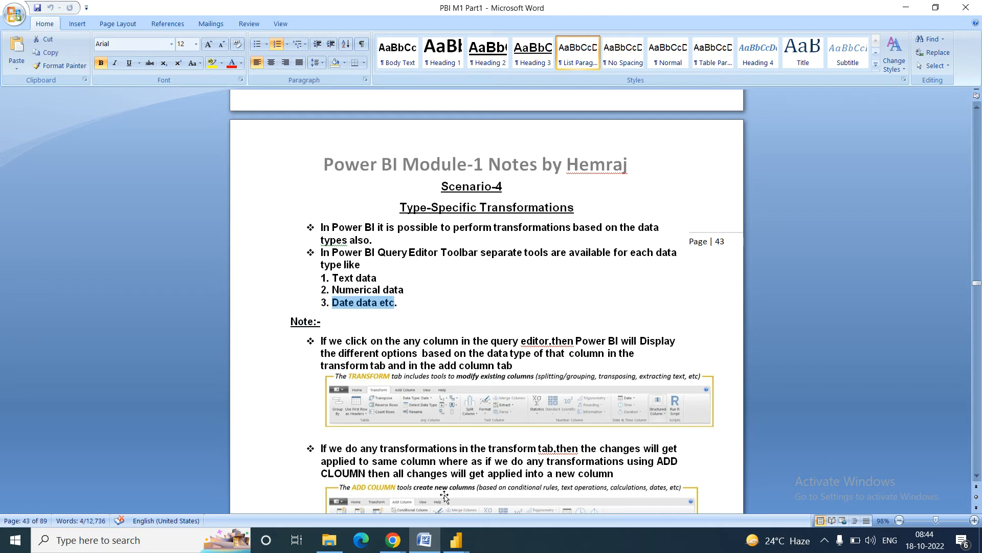
# Step: Return to the Power Query Editor and browse the Table 1 query's 13 GDP columns
pyautogui.moveTo(456, 540)
pyautogui.click(500, 499)
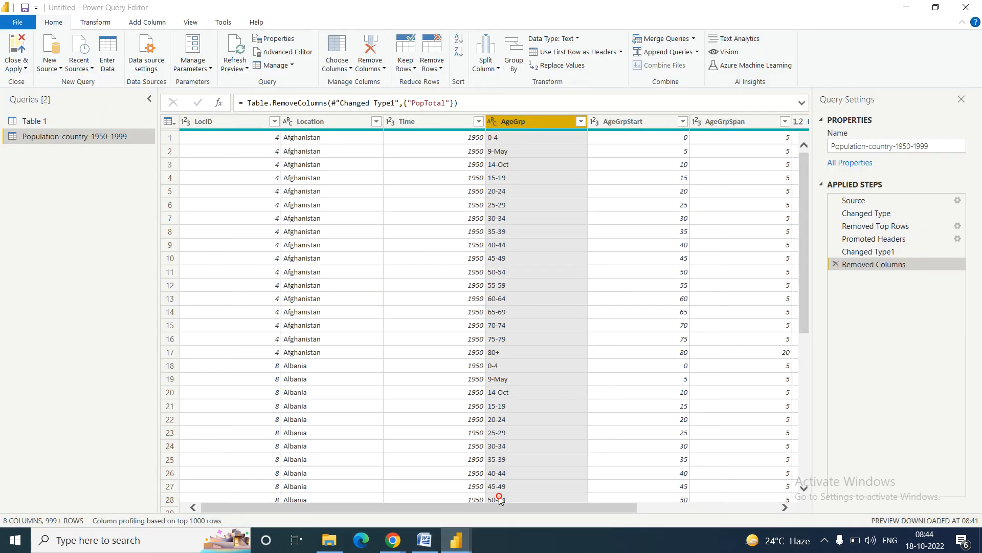
pyautogui.moveTo(424, 507); pyautogui.dragTo(618, 505)
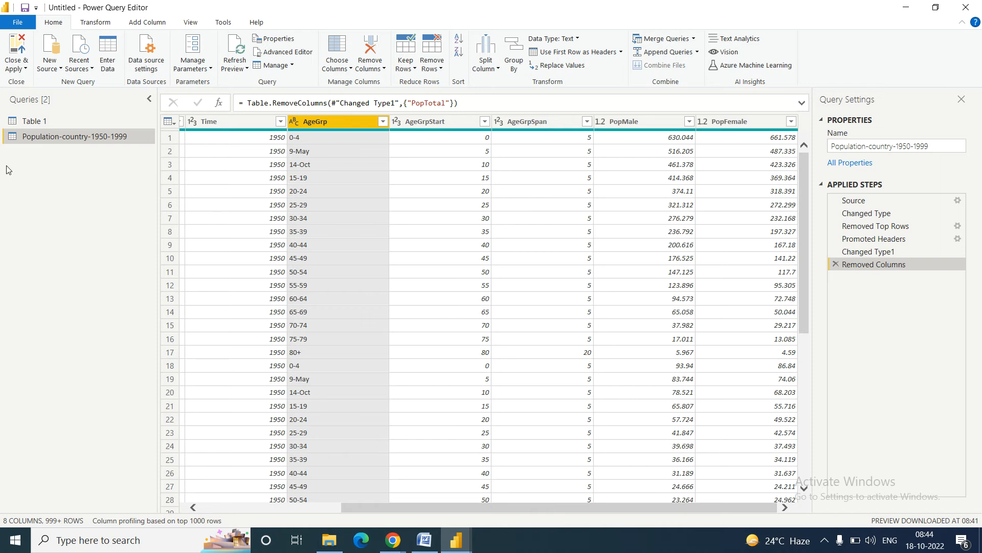
pyautogui.click(34, 120)
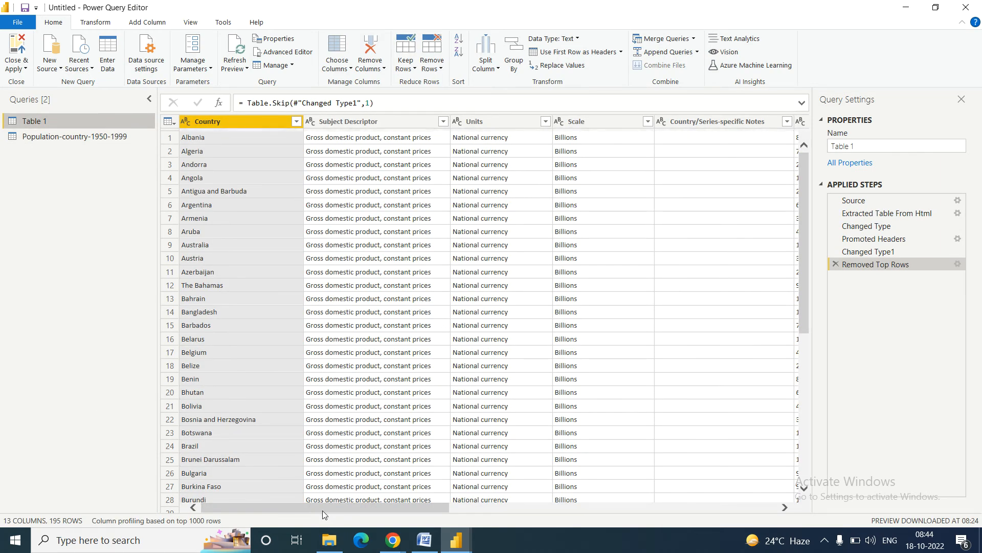
pyautogui.moveTo(321, 508); pyautogui.dragTo(378, 507)
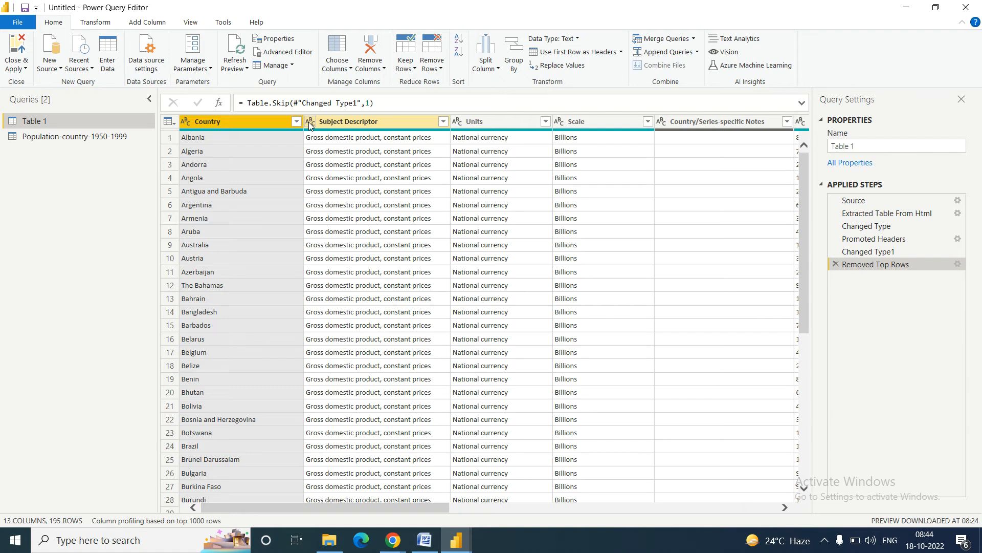
# Step: Start a Text/CSV connection and set the file picker to show all file types
pyautogui.click(59, 66)
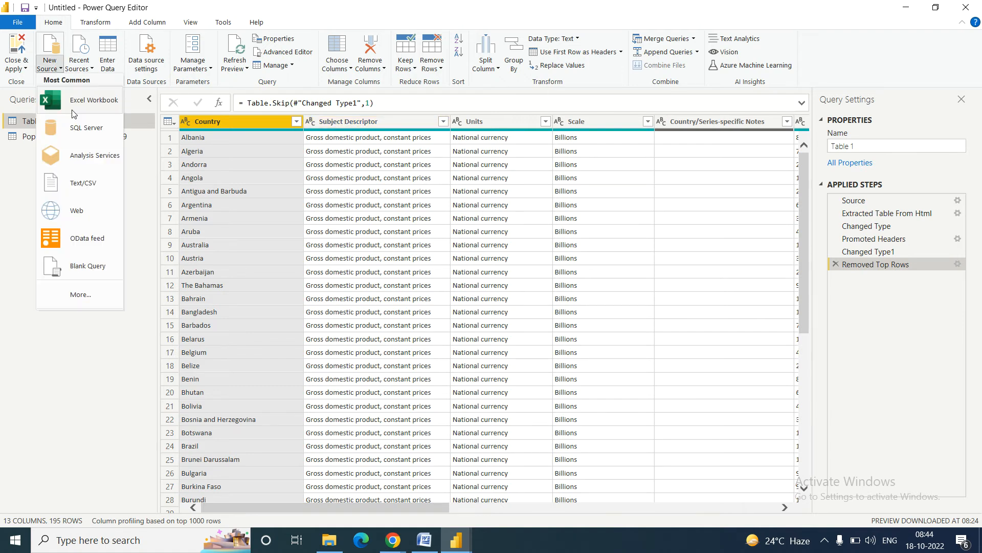
pyautogui.click(82, 185)
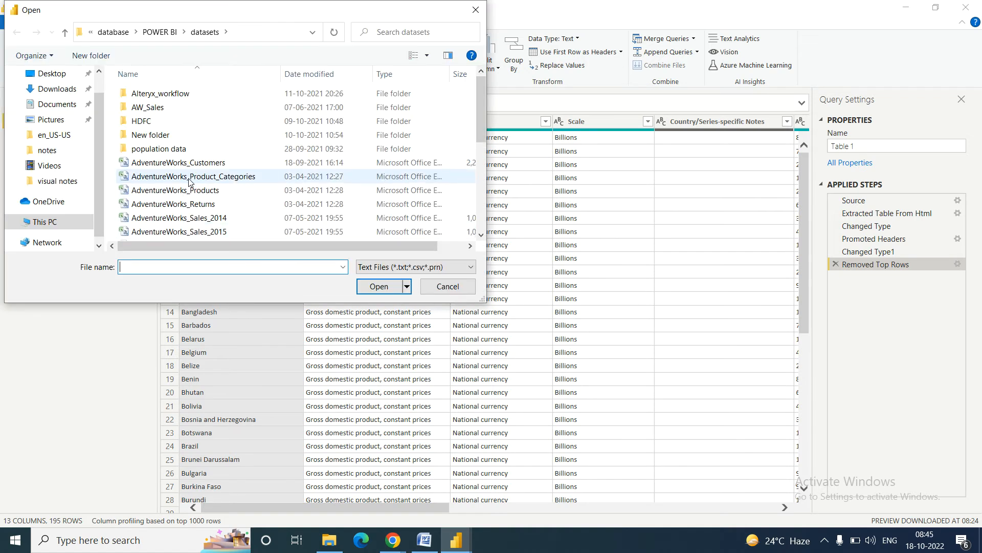
pyautogui.click(189, 223)
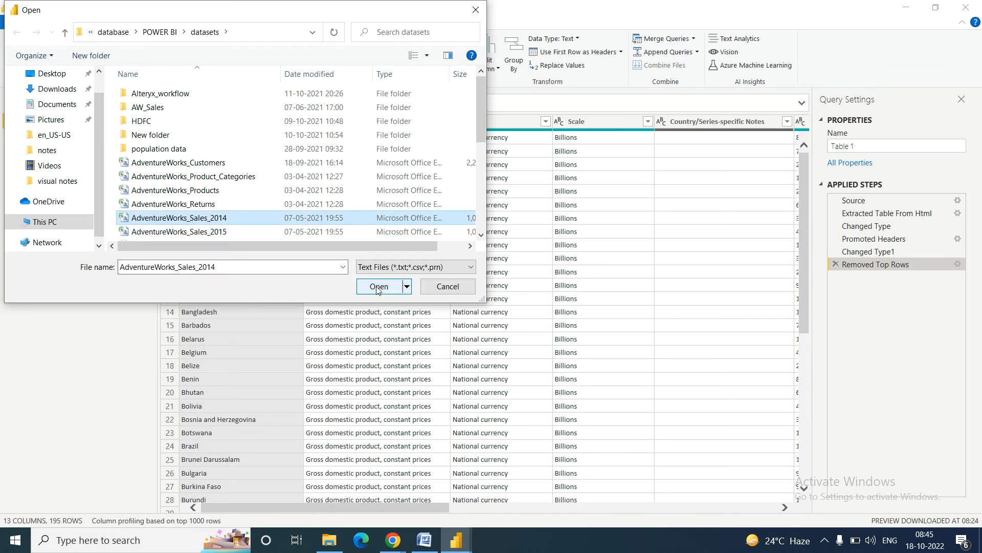
pyautogui.moveTo(481, 134); pyautogui.dragTo(478, 235)
pyautogui.click(443, 267)
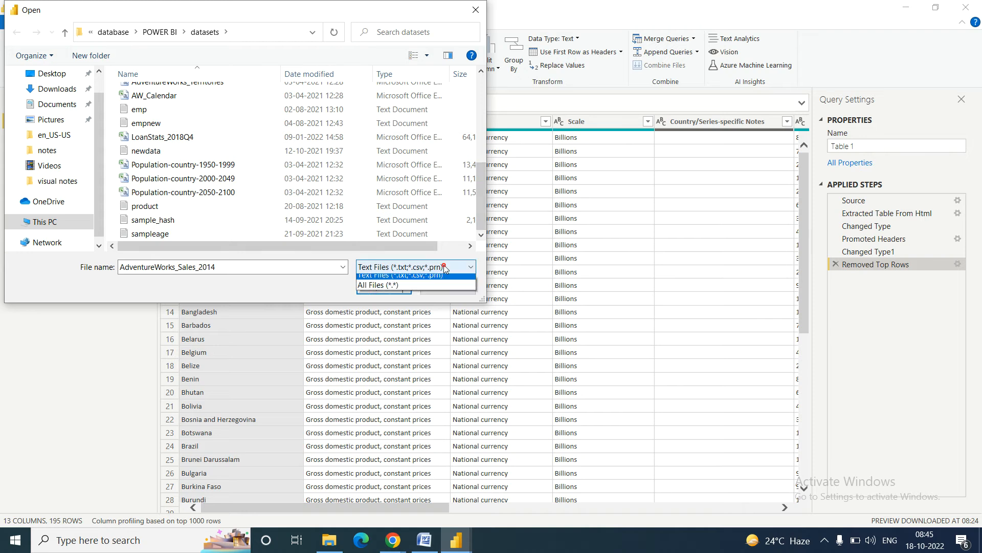
pyautogui.click(385, 290)
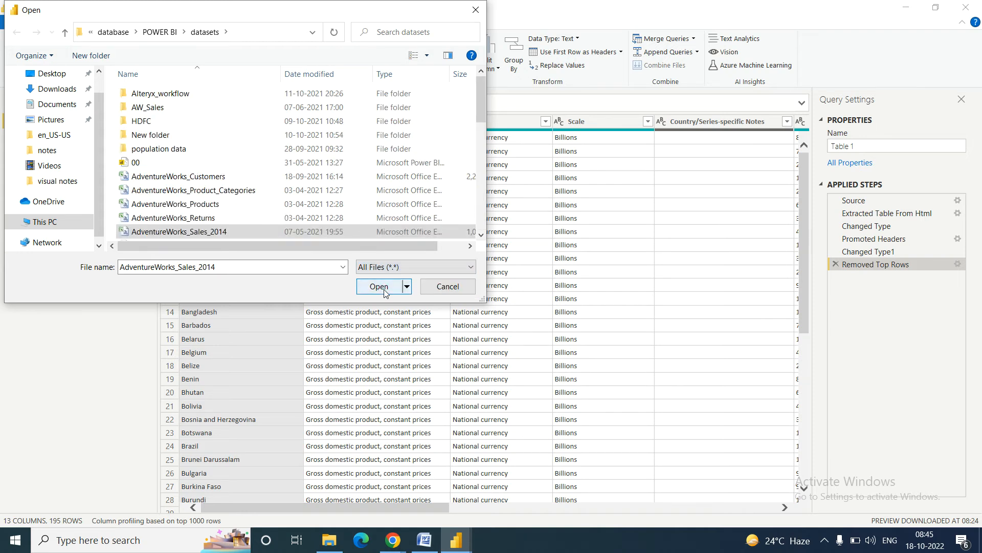
pyautogui.moveTo(482, 112)
pyautogui.mouseDown()
pyautogui.moveTo(483, 222)
pyautogui.moveTo(482, 117)
pyautogui.mouseUp()
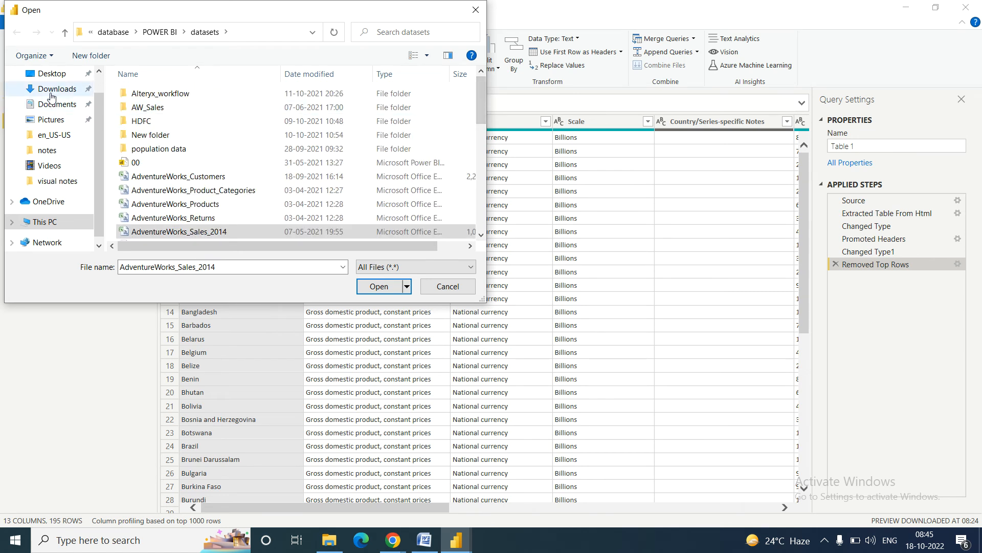
# Step: Open global_superstore_2016 from the 2021.3 folder and load its Orders sheet
pyautogui.click(54, 134)
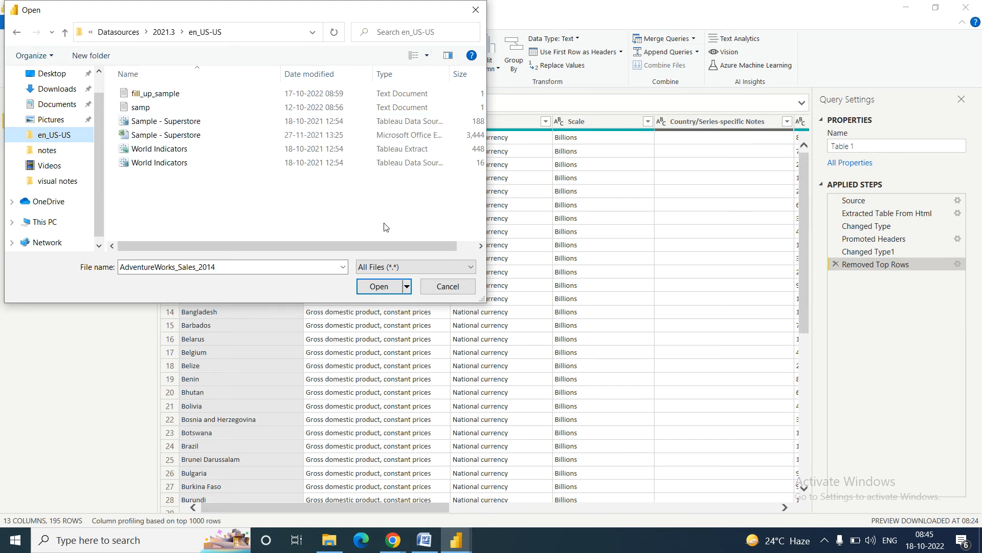
pyautogui.click(165, 33)
pyautogui.click(167, 106)
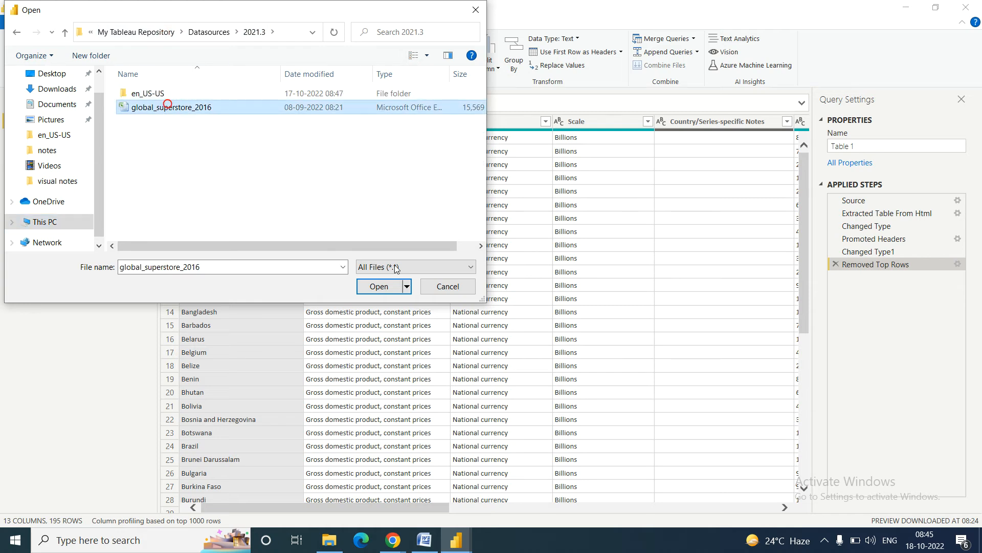
pyautogui.click(378, 286)
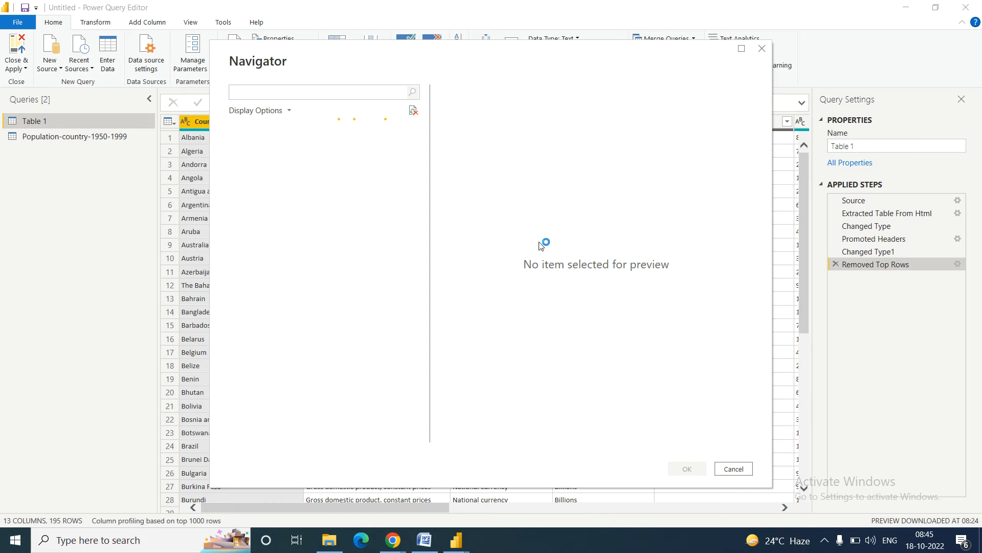
pyautogui.click(249, 147)
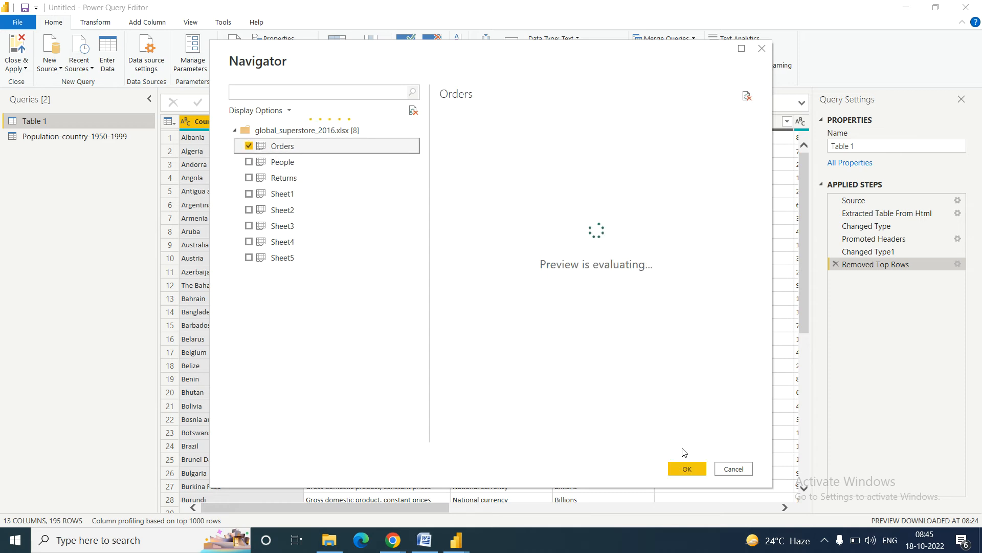
pyautogui.click(684, 469)
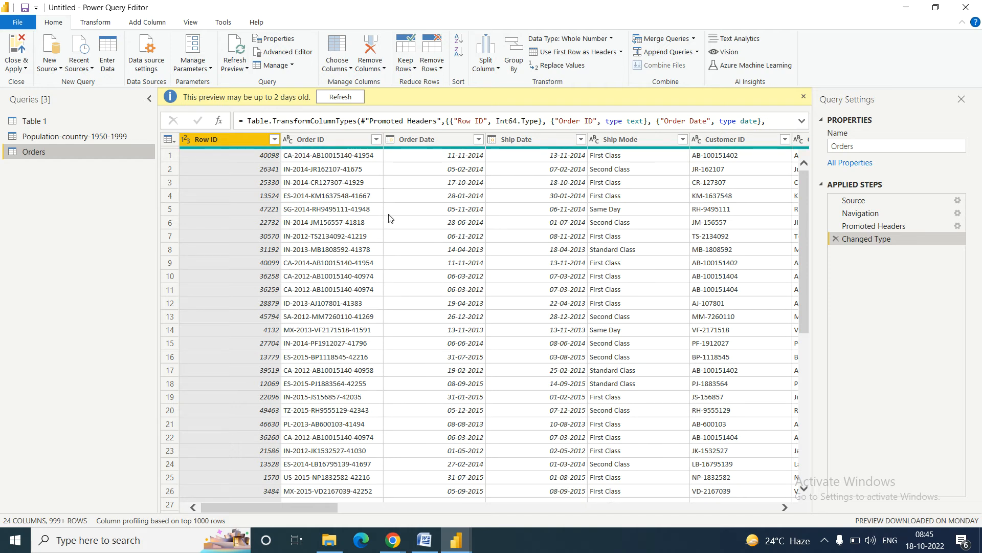
# Step: Refresh the Orders preview, confirm Order Date stays a date type, then switch to Word
pyautogui.click(336, 98)
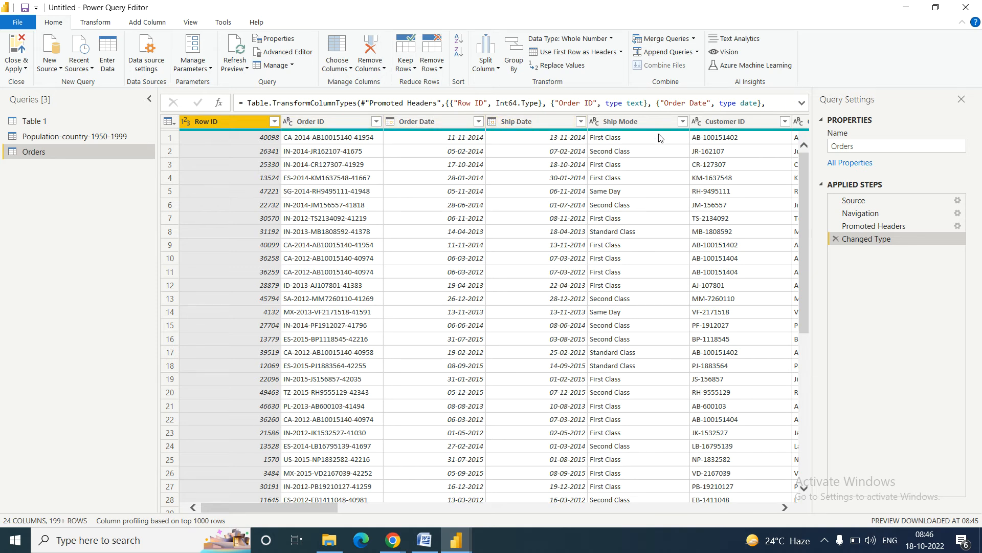
pyautogui.click(429, 121)
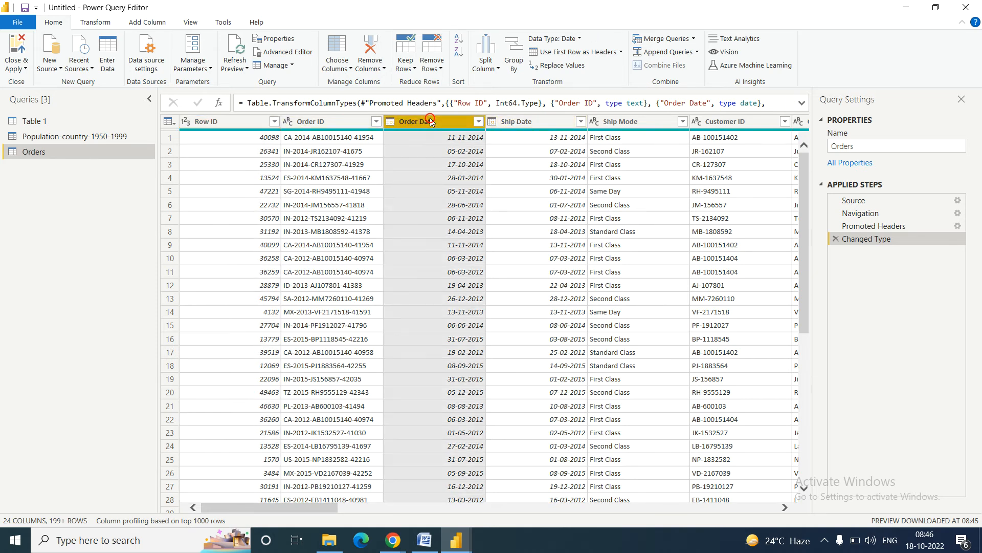
pyautogui.click(388, 124)
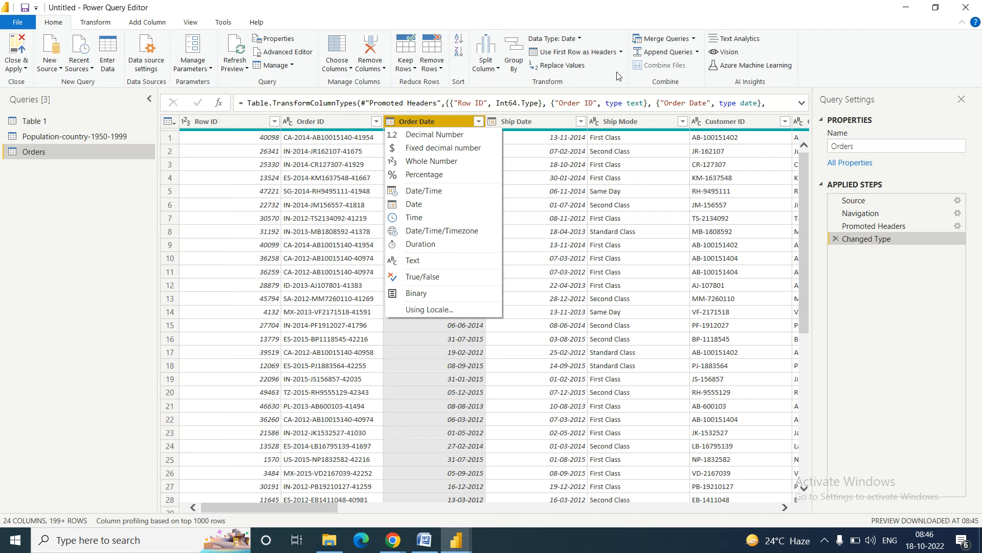
pyautogui.click(633, 80)
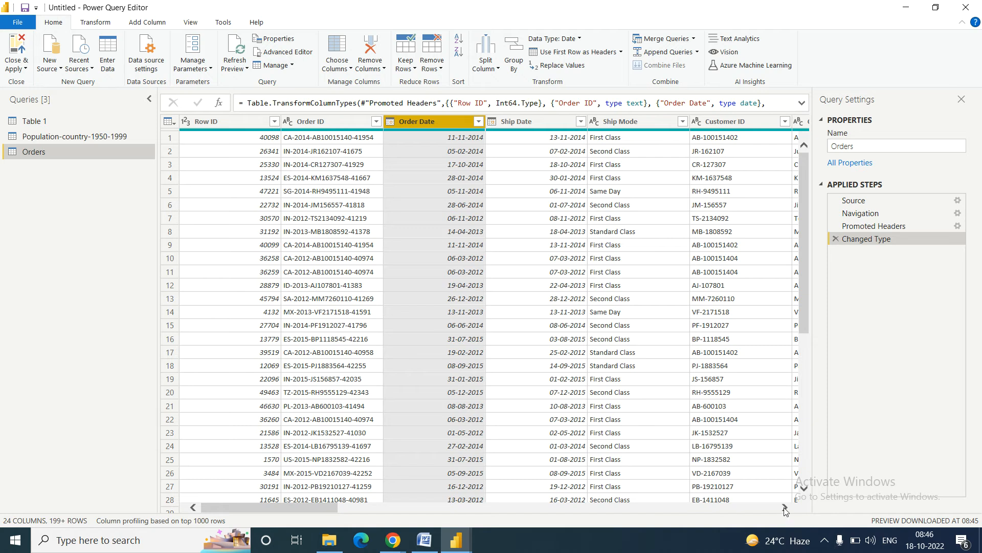
pyautogui.click(784, 508)
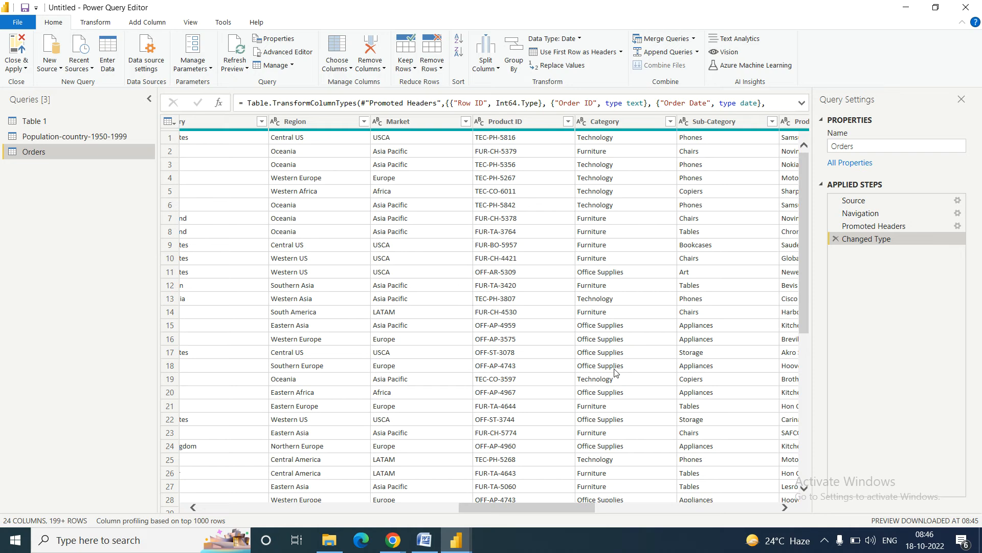
pyautogui.click(429, 541)
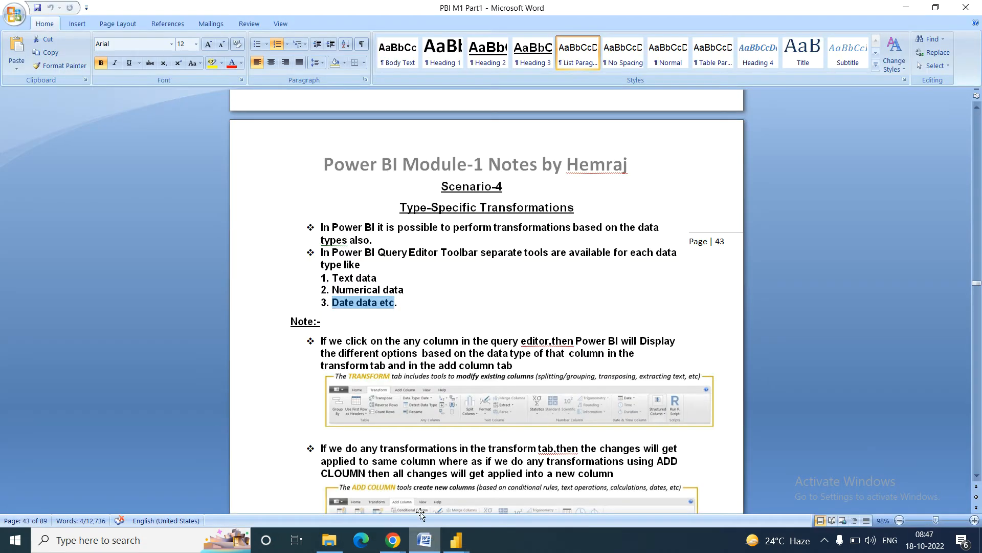
# Step: Step through the notes from the delimiter note to the Task1 Step4 merge instructions
pyautogui.click(354, 341)
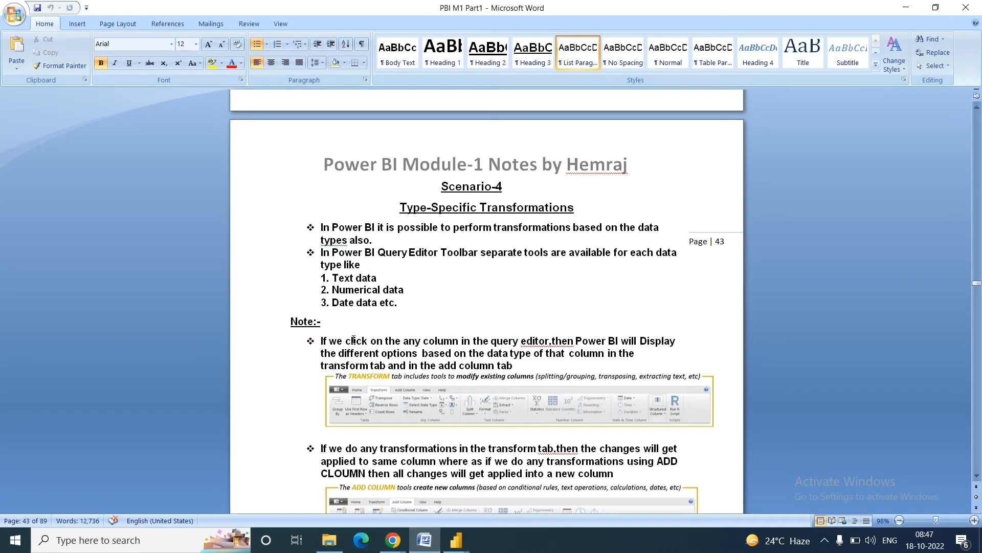
pyautogui.press('Down')
pyautogui.press('Down')
pyautogui.press('Down')
pyautogui.press('Down')
pyautogui.press('Down')
pyautogui.press('Down')
pyautogui.press('Down')
pyautogui.press('Down')
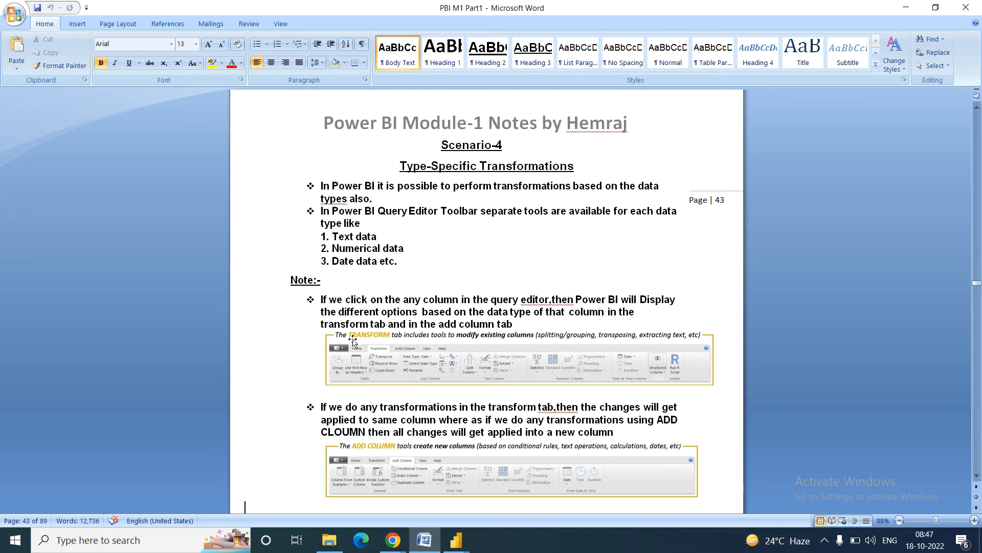
pyautogui.press('Down')
pyautogui.press('Down')
pyautogui.press('Down')
pyautogui.press('Down')
pyautogui.press('Down')
pyautogui.press('Down')
pyautogui.press('Down')
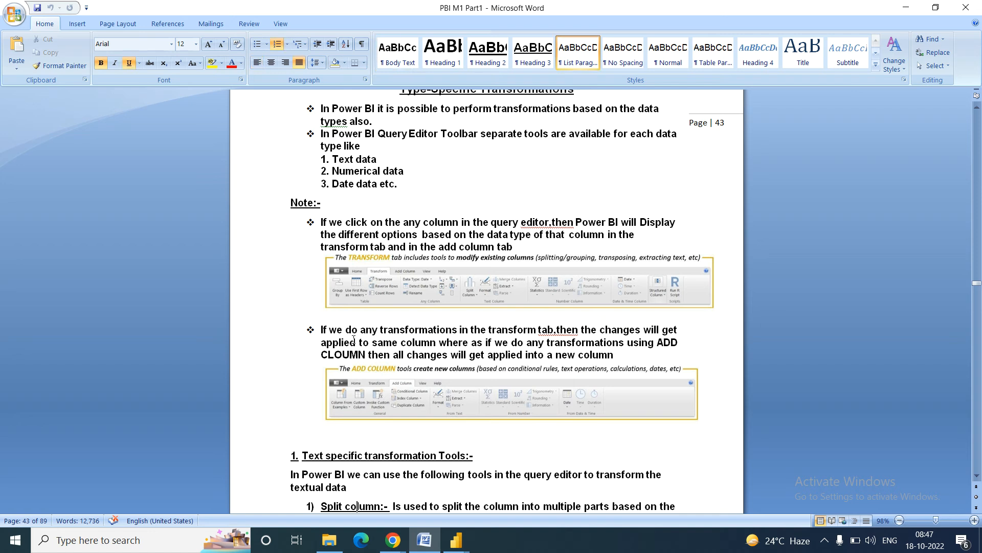
pyautogui.press('Down')
pyautogui.press('Down')
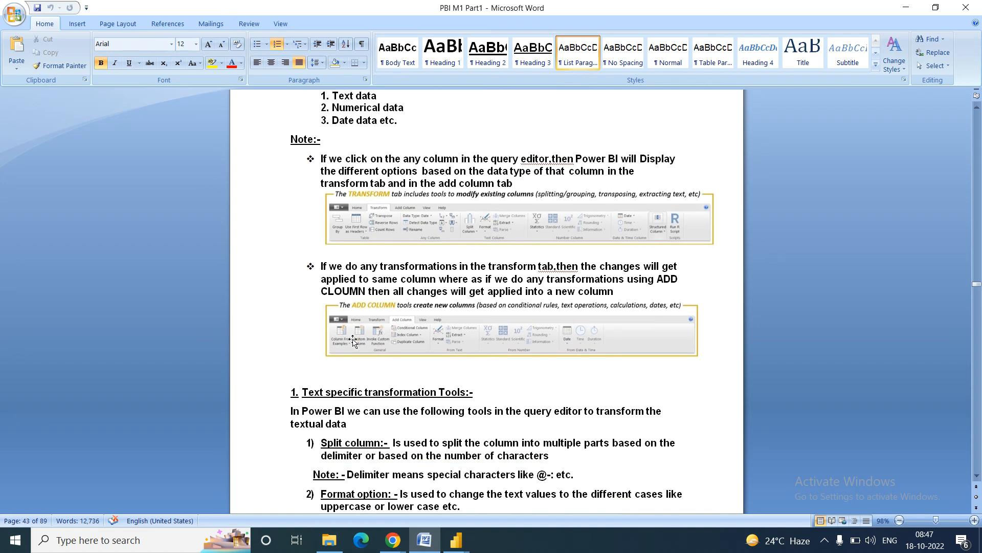
pyautogui.press('Down')
pyautogui.press('Down')
pyautogui.press('Down')
pyautogui.press('Down')
pyautogui.press('Down')
pyautogui.press('Down')
pyautogui.press('Down')
pyautogui.press('Down')
pyautogui.press('Down')
pyautogui.press('Down')
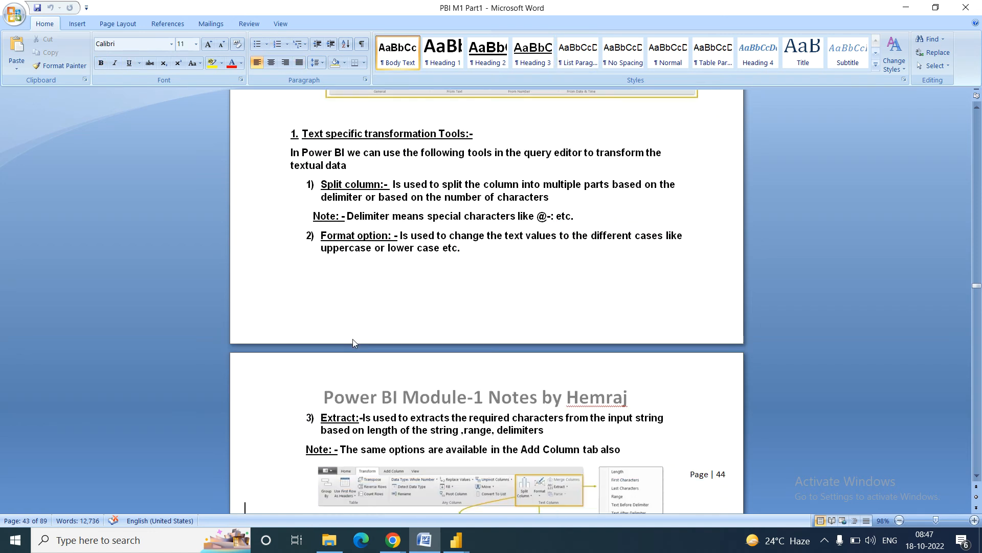
pyautogui.press('Down')
pyautogui.press('Down')
pyautogui.press('Down')
pyautogui.press('Down')
pyautogui.press('Down')
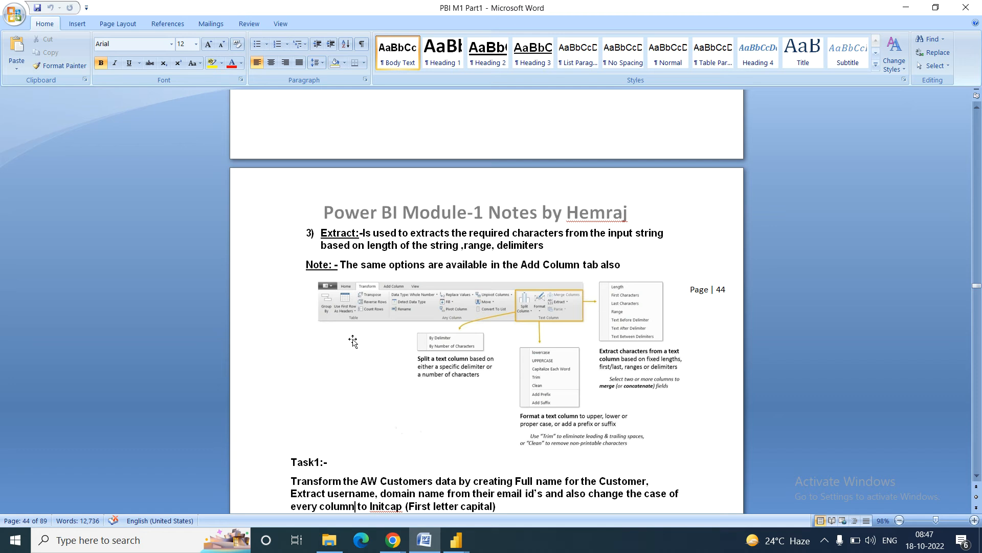
pyautogui.press('Down')
pyautogui.press('Down')
pyautogui.press('Down')
pyautogui.press('Down')
pyautogui.press('Down')
pyautogui.press('Down')
pyautogui.press('Down')
pyautogui.press('Down')
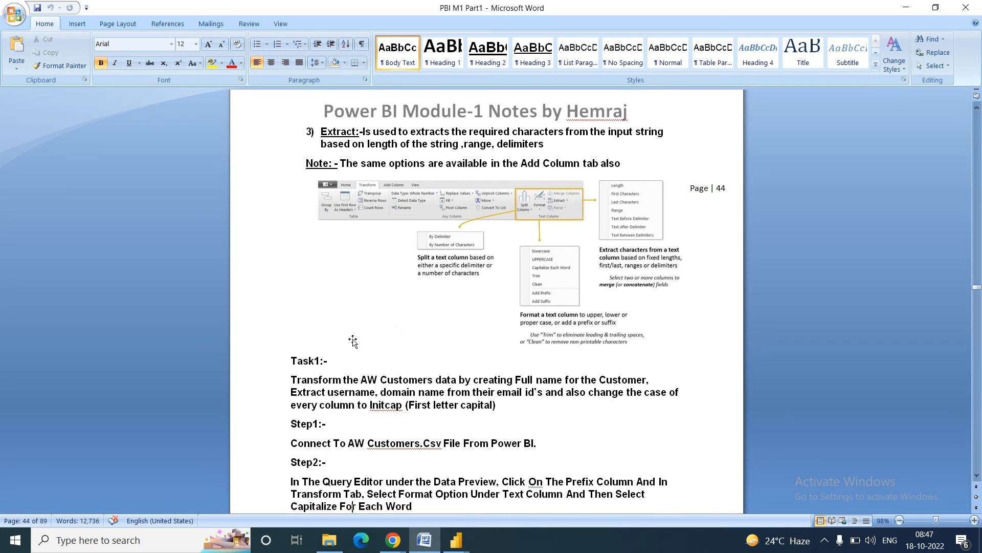
pyautogui.press('Down')
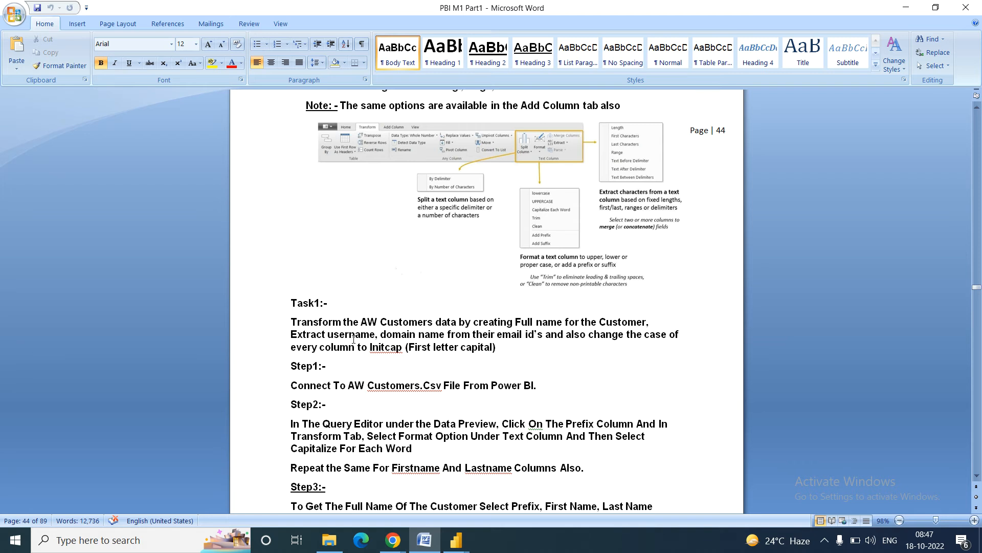
pyautogui.press('Down')
pyautogui.press('Down')
pyautogui.press('Down')
pyautogui.press('Down')
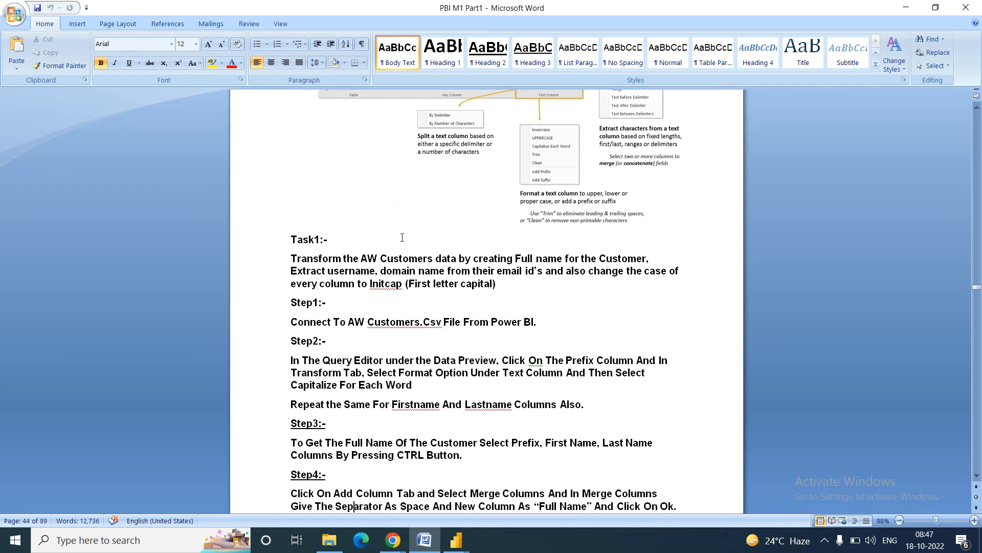
# Step: Re-read the Task1 description and Initcap line, then return to the Power Query Editor
pyautogui.click(408, 258)
pyautogui.click(389, 287)
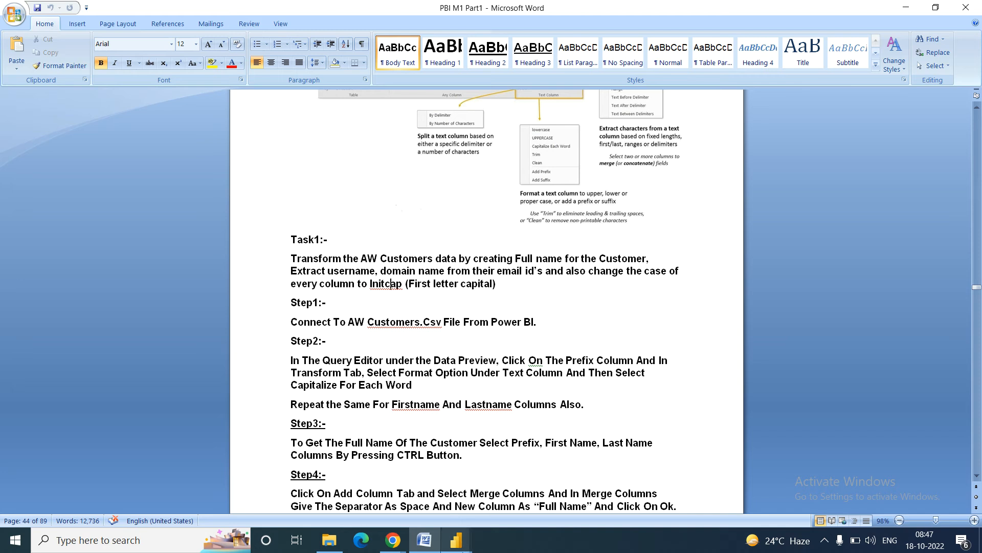
pyautogui.moveTo(455, 542)
pyautogui.click(505, 511)
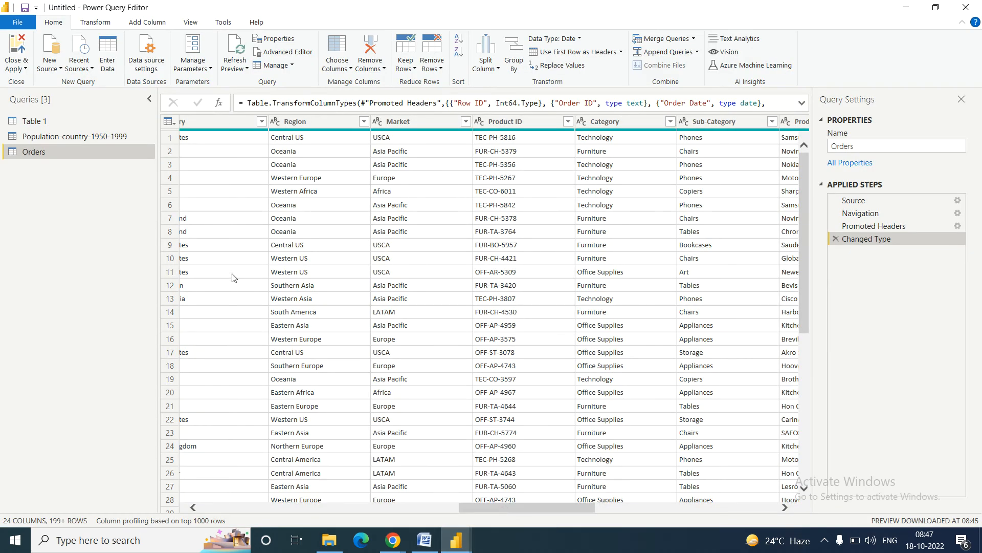
# Step: Load AdventureWorks_Customers.csv from the POWER BI datasets folder as a new Text/CSV query
pyautogui.click(60, 68)
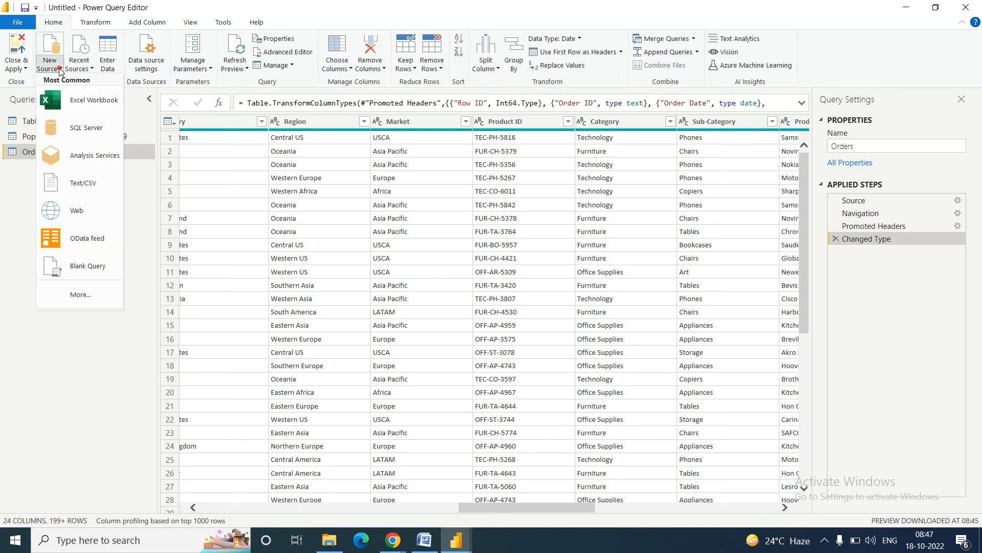
pyautogui.click(79, 184)
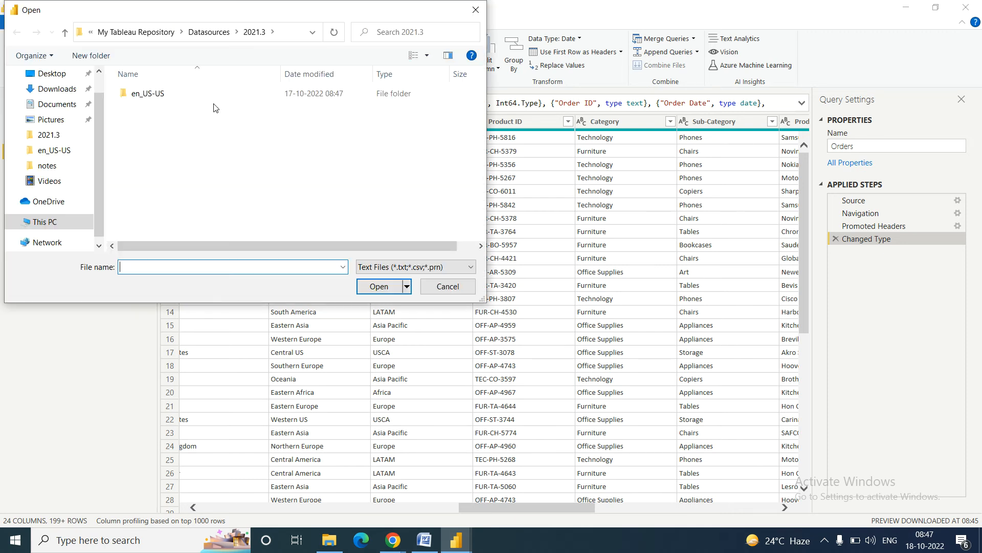
pyautogui.click(52, 165)
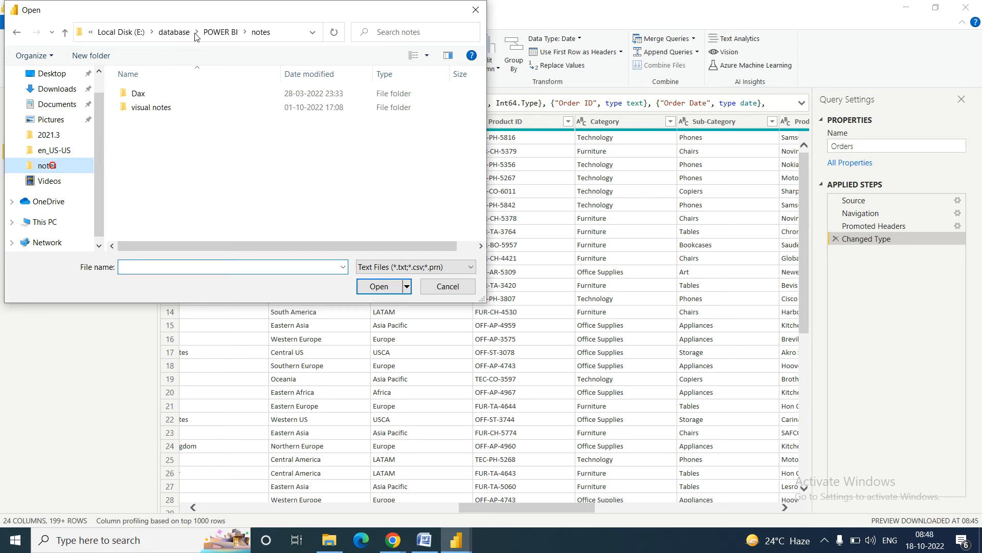
pyautogui.click(158, 31)
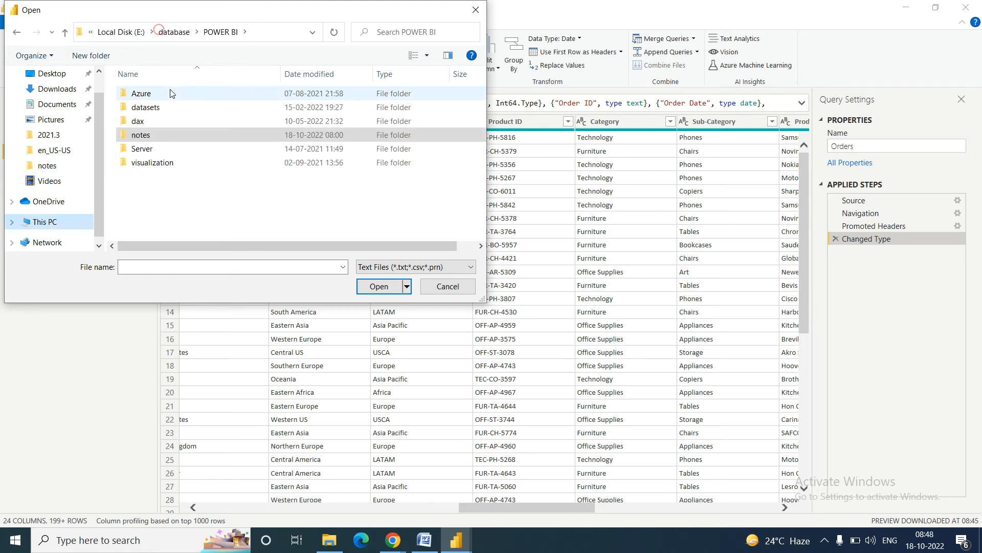
pyautogui.doubleClick(145, 107)
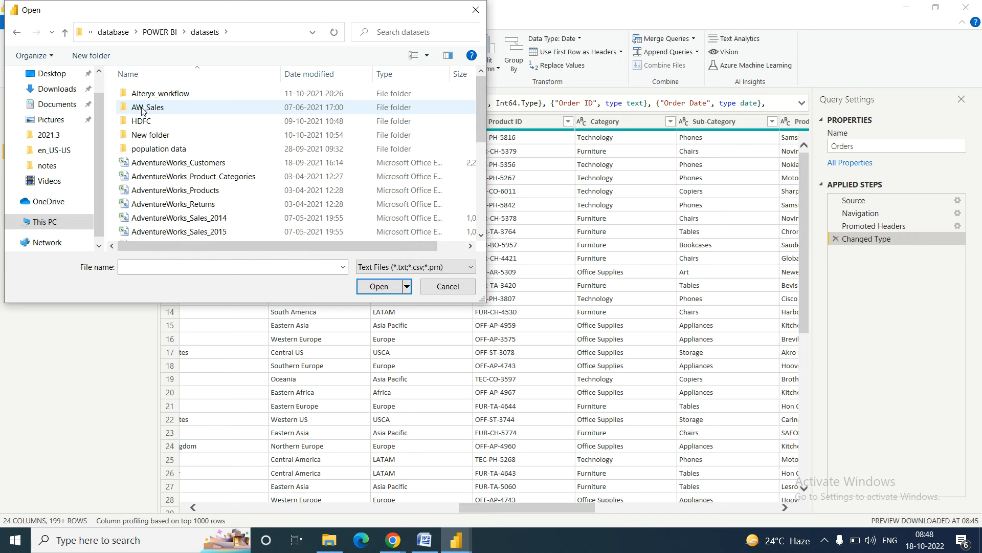
pyautogui.click(189, 163)
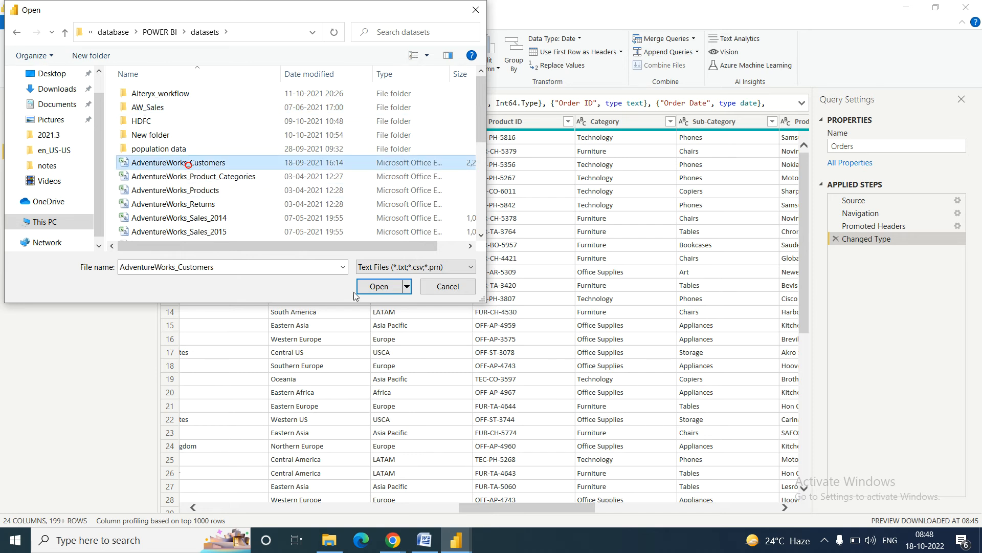
pyautogui.click(378, 286)
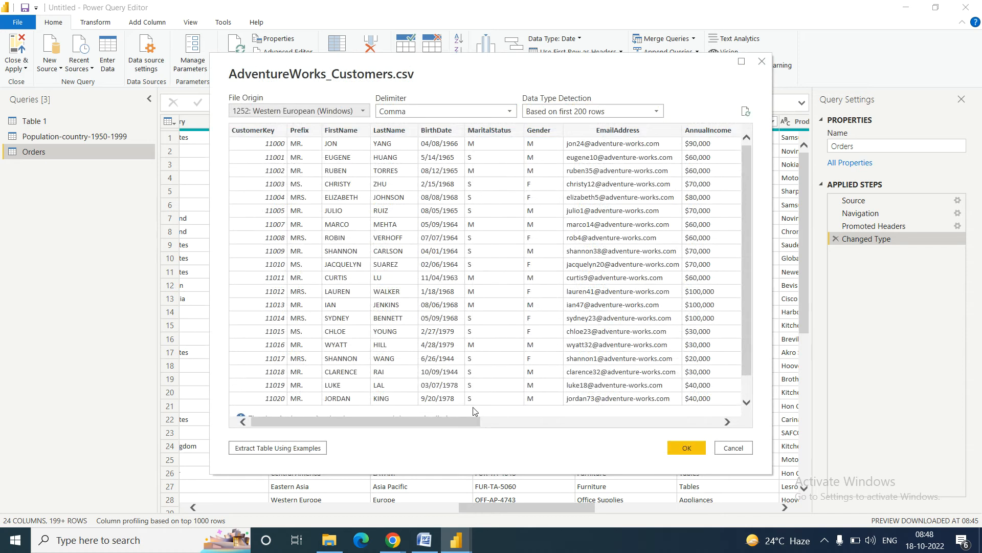
pyautogui.click(687, 449)
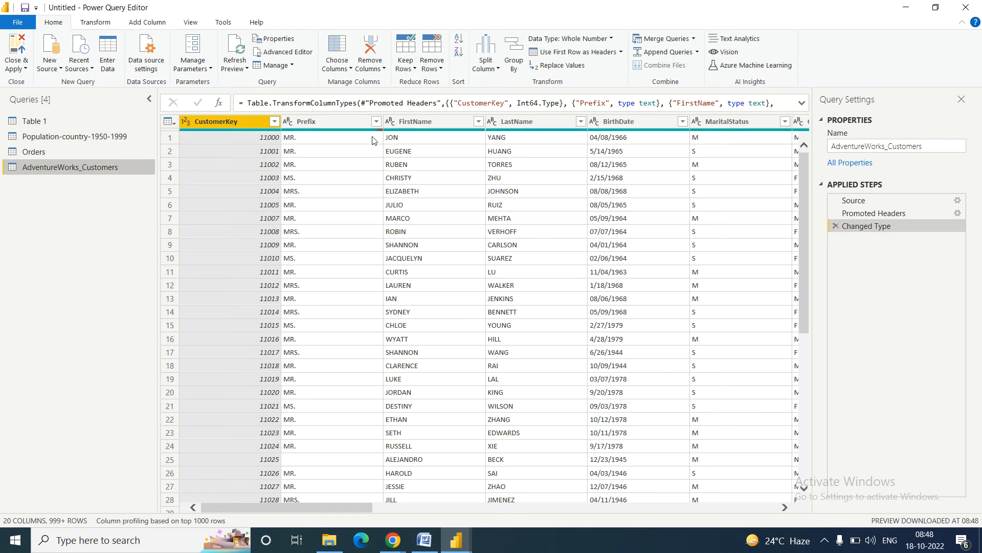
# Step: Select the Prefix column header, then bring up the Word Task1 document
pyautogui.click(309, 125)
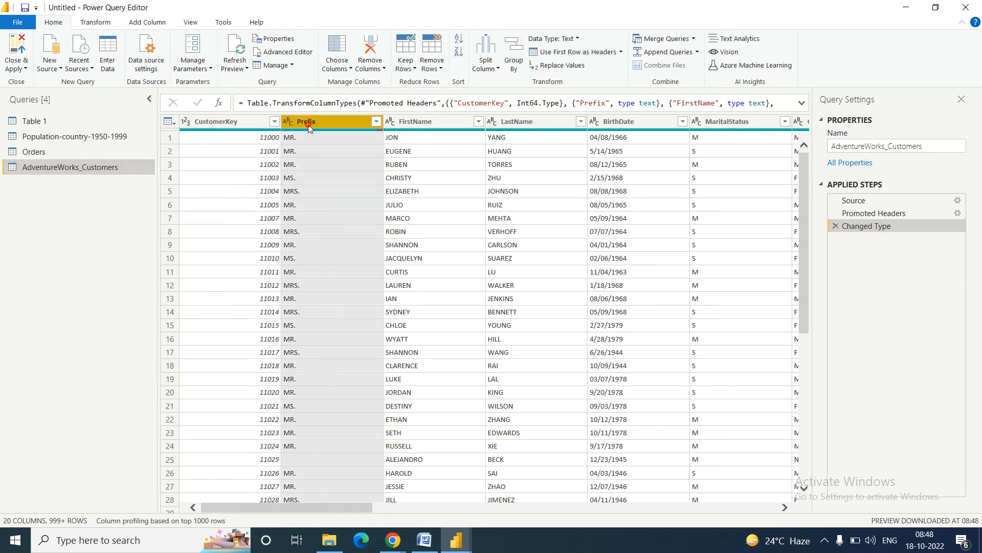
pyautogui.click(412, 121)
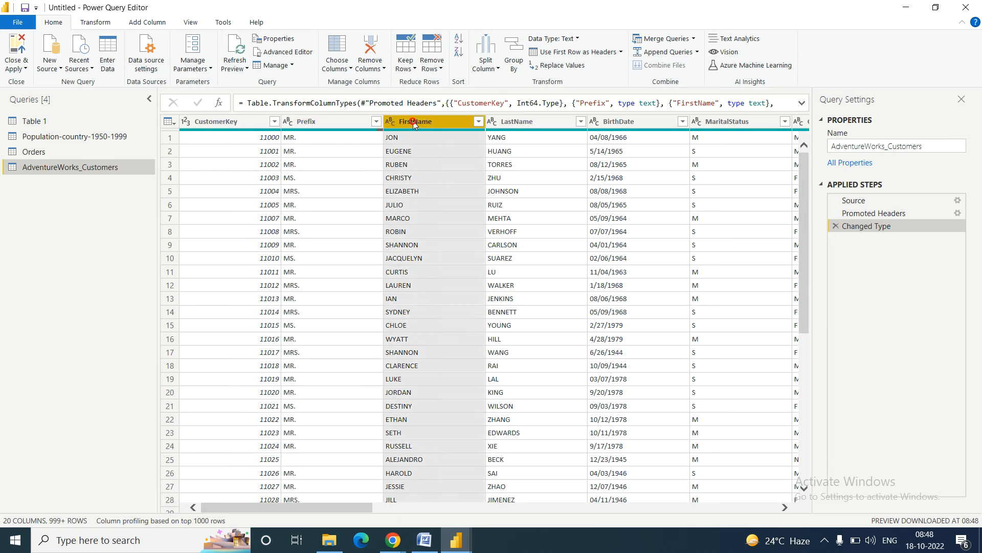
pyautogui.click(524, 128)
pyautogui.click(331, 124)
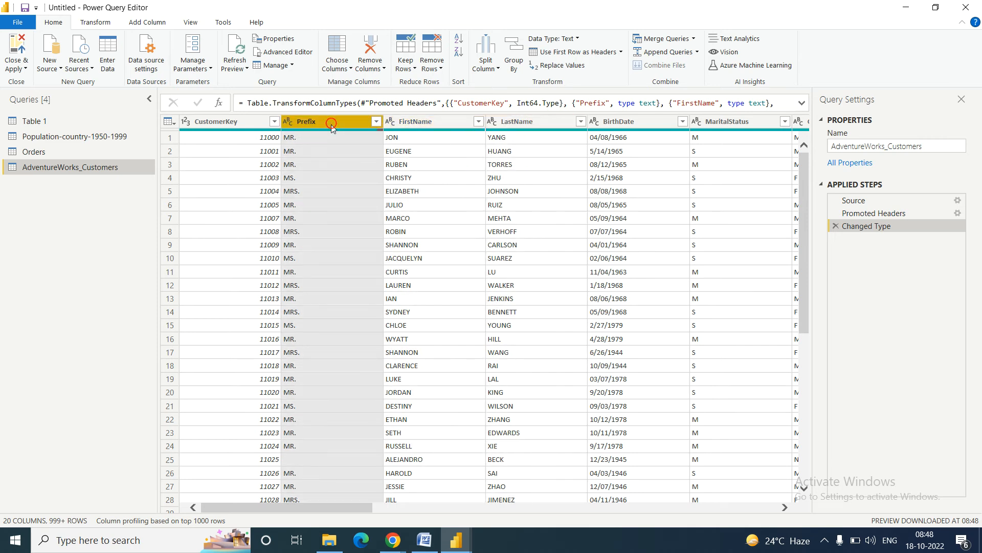
pyautogui.click(427, 539)
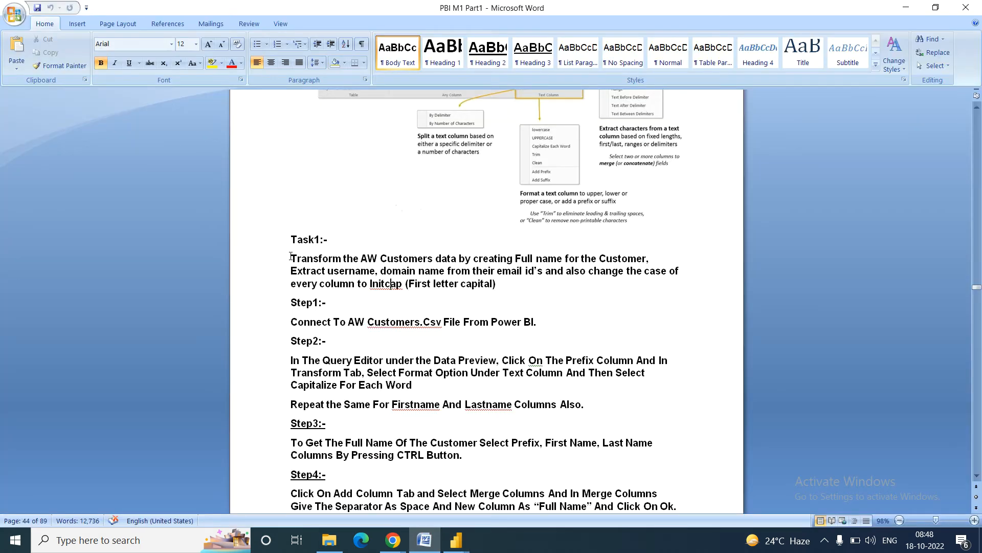
# Step: Highlight the Task1 full-name sentence in Word, then return to the Power Query Editor
pyautogui.moveTo(290, 256); pyautogui.dragTo(455, 259)
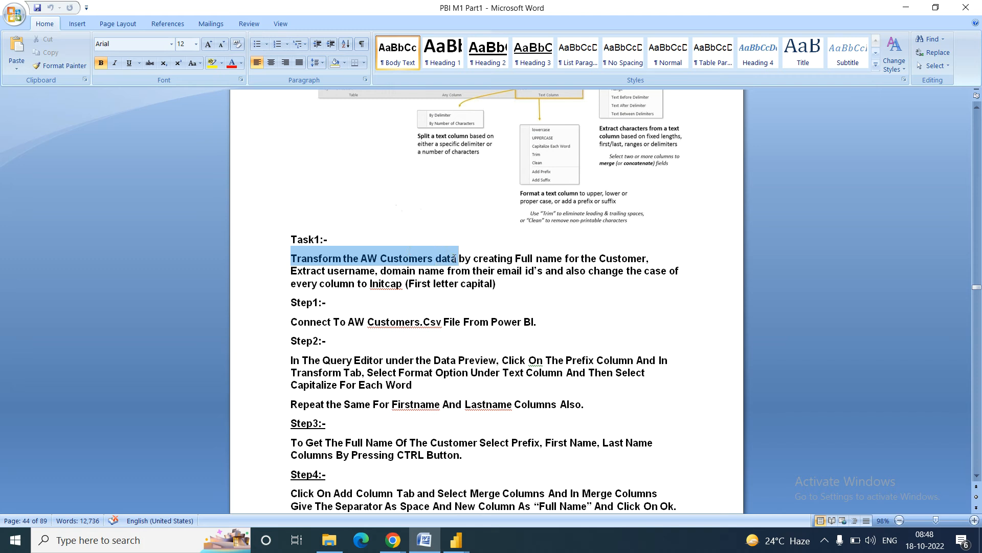
pyautogui.moveTo(454, 259); pyautogui.dragTo(617, 260)
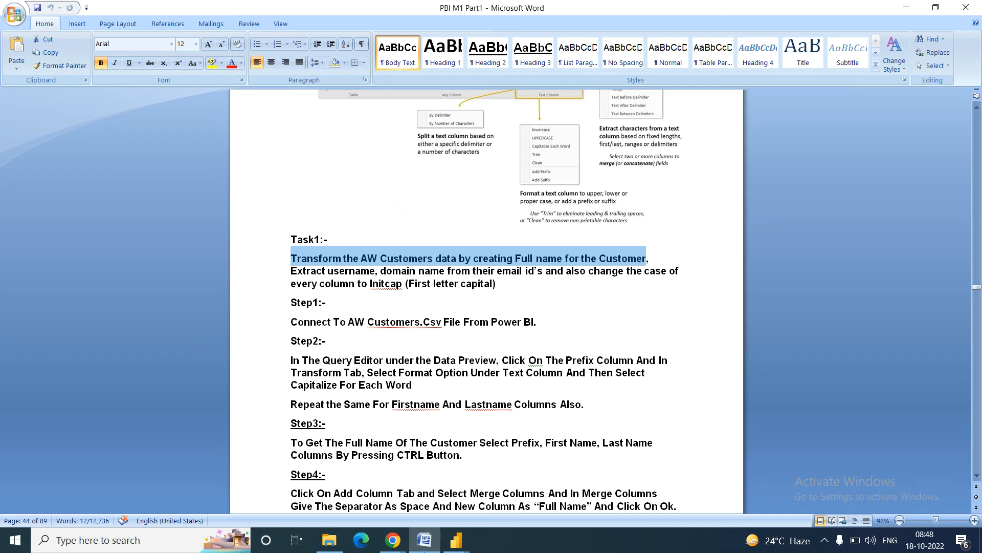
pyautogui.click(453, 543)
pyautogui.click(510, 484)
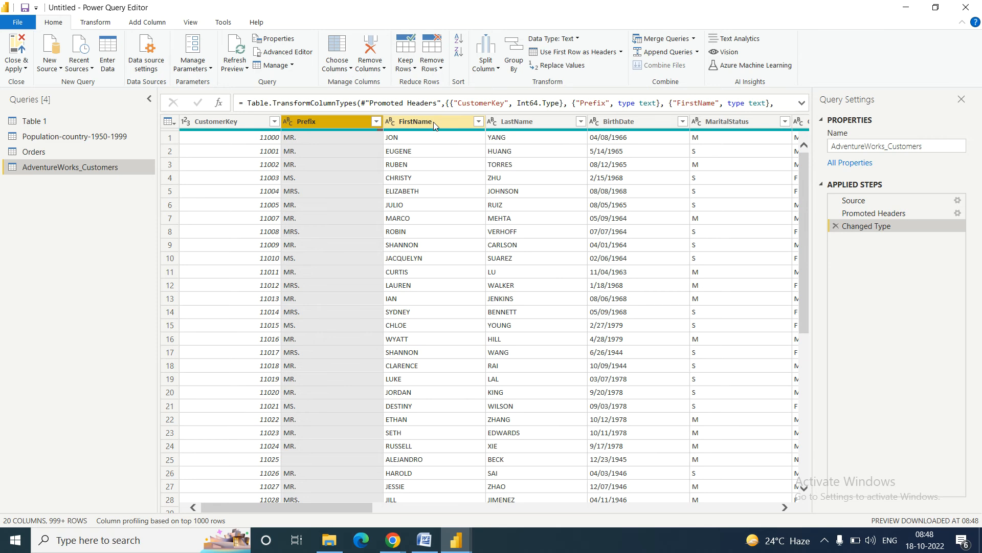
# Step: Multi-select the Prefix, FirstName and LastName columns and show the Transform tools
pyautogui.click(419, 124)
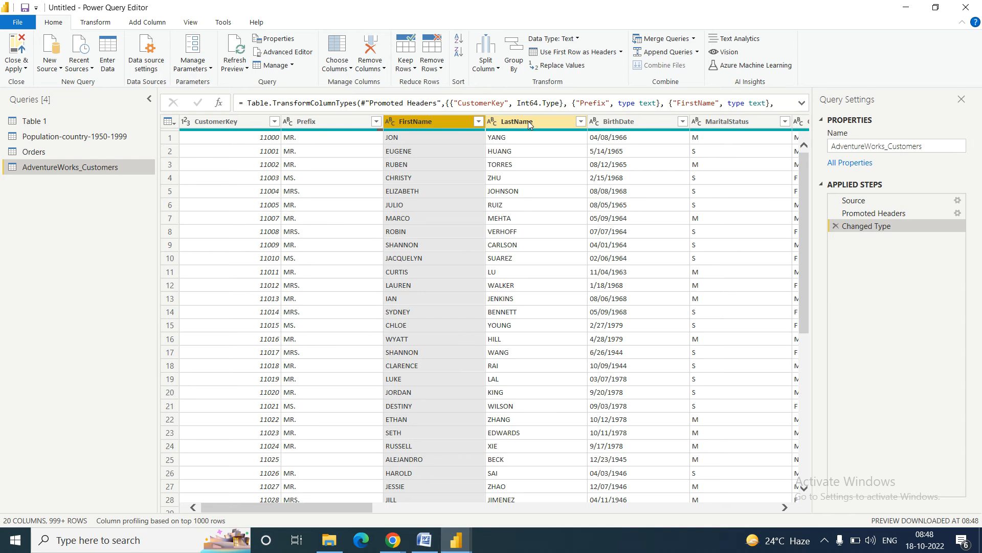
pyautogui.click(528, 121)
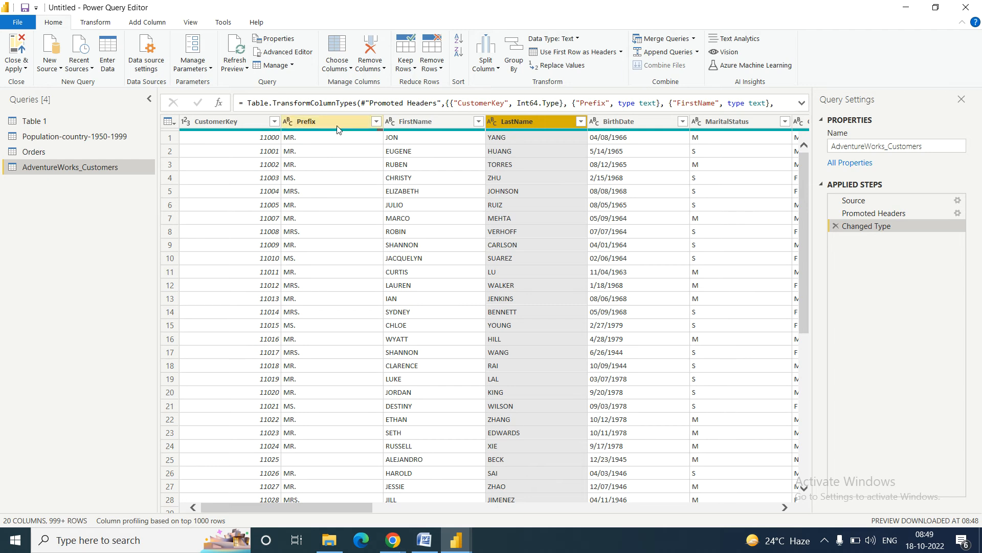
pyautogui.click(434, 125)
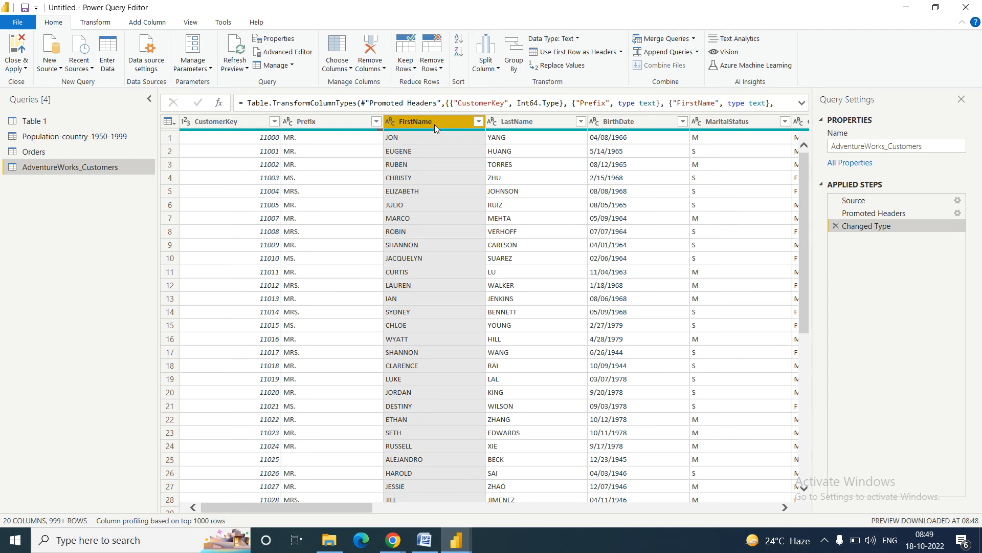
pyautogui.keyDown('ctrl'); pyautogui.click(530, 122); pyautogui.keyUp('ctrl')
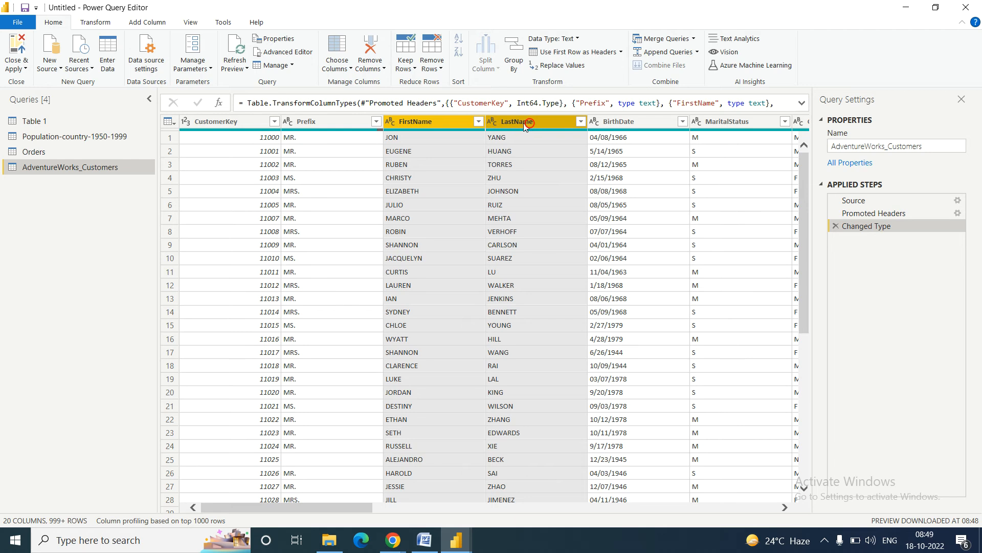
pyautogui.click(356, 121)
pyautogui.keyDown('ctrl'); pyautogui.click(408, 123); pyautogui.keyUp('ctrl')
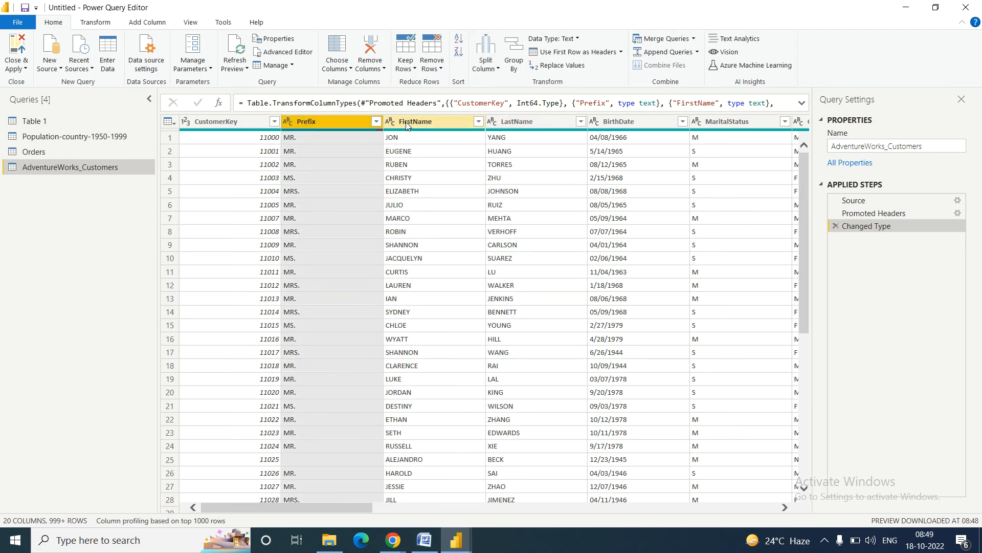
pyautogui.keyDown('ctrl'); pyautogui.click(521, 126); pyautogui.keyUp('ctrl')
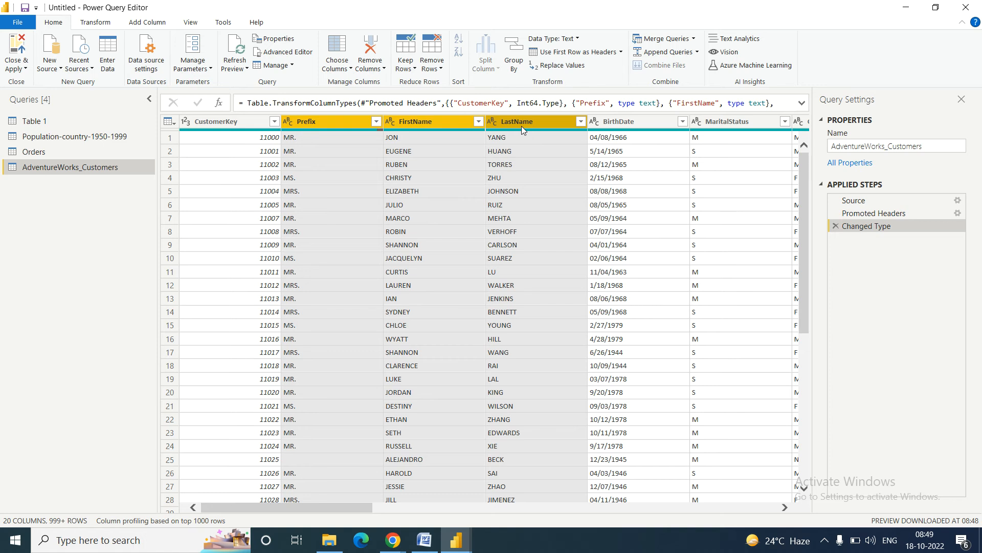
pyautogui.click(89, 26)
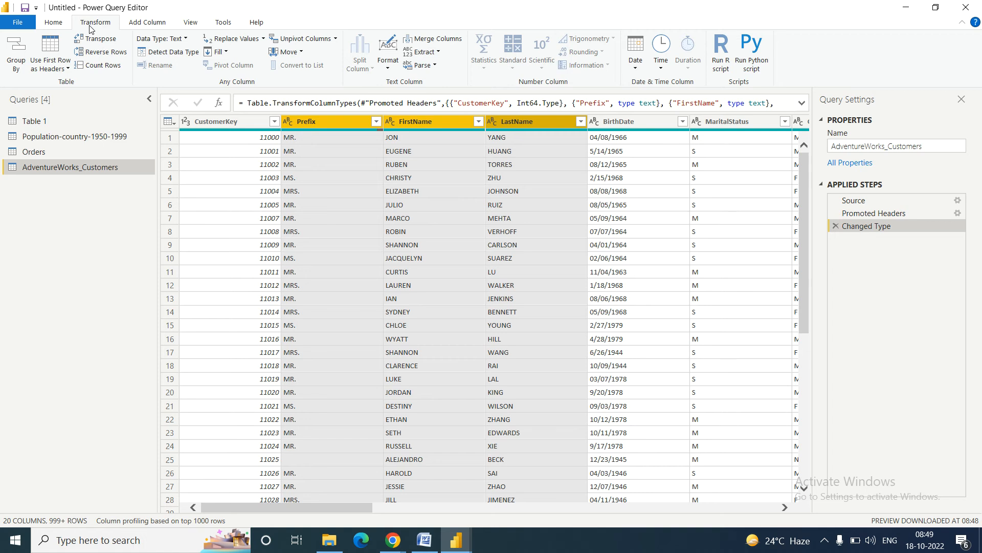
# Step: Merge Prefix, FirstName and LastName with a Space separator into a new FullName column
pyautogui.click(429, 41)
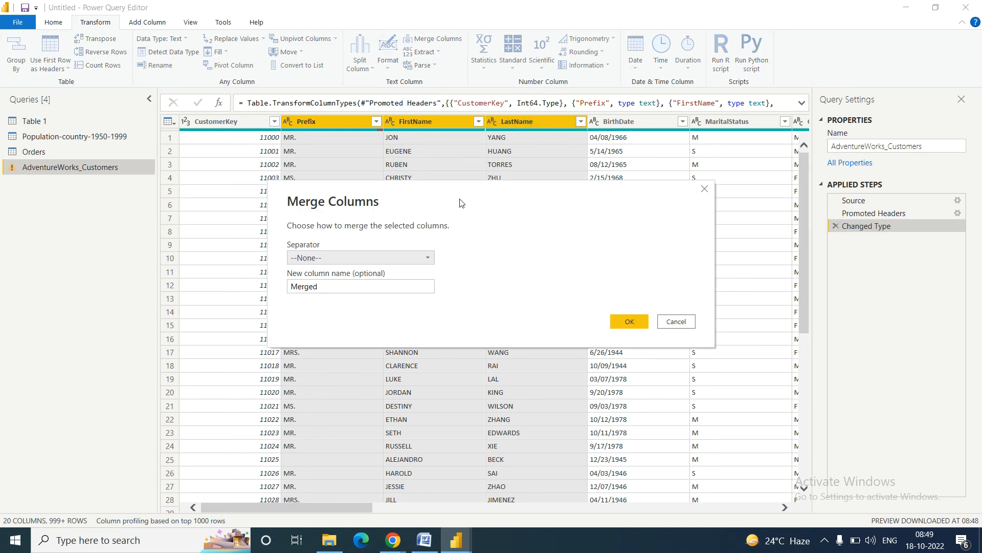
pyautogui.click(423, 258)
pyautogui.click(423, 258)
pyautogui.click(423, 258)
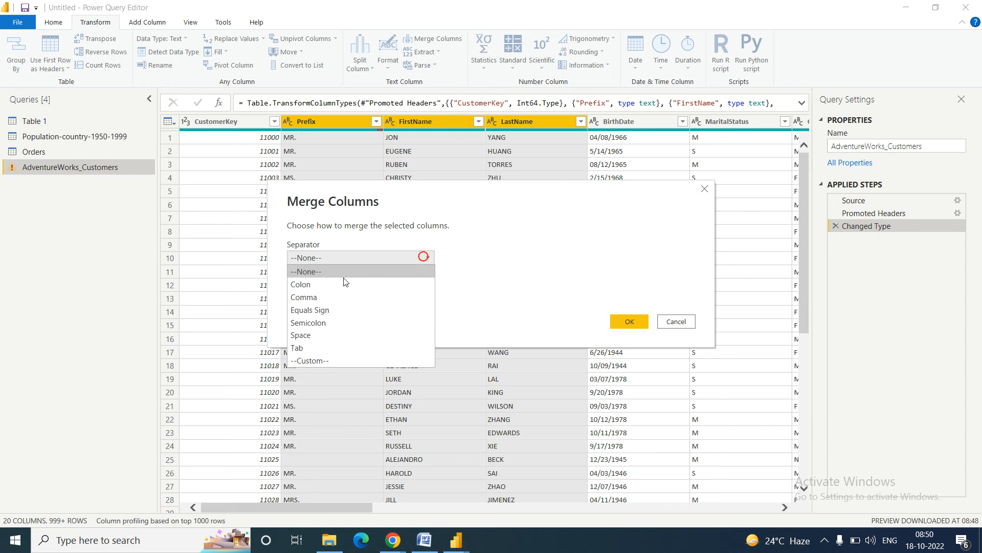
pyautogui.click(311, 335)
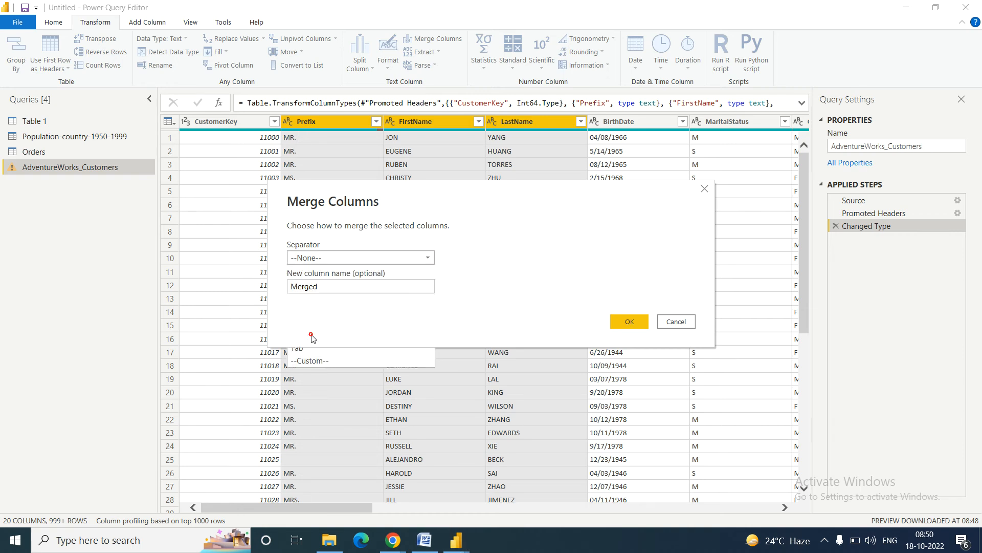
pyautogui.doubleClick(334, 286)
pyautogui.write('fULL')
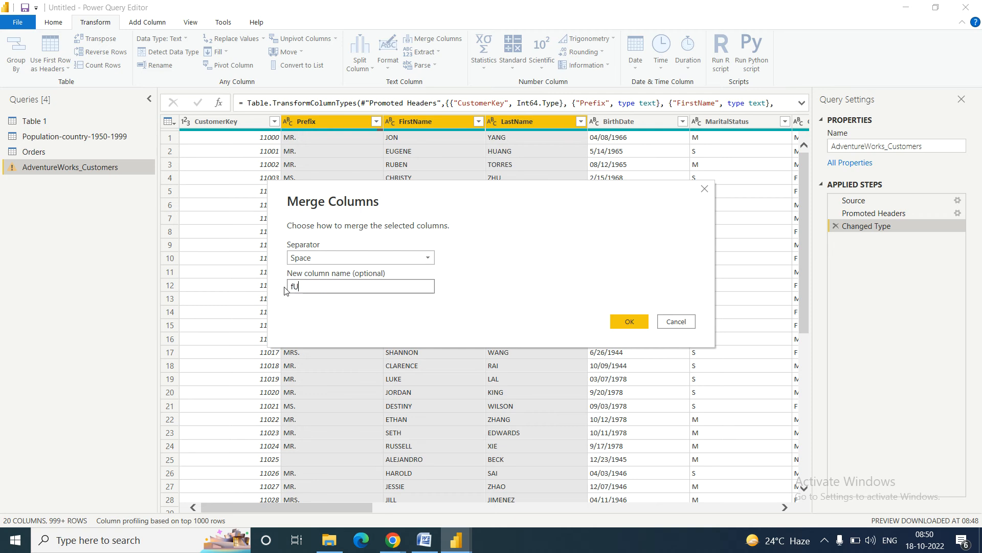
pyautogui.press('BackSpace')
pyautogui.press('BackSpace')
pyautogui.press('BackSpace')
pyautogui.press('BackSpace')
pyautogui.write('FullName')
pyautogui.click(619, 321)
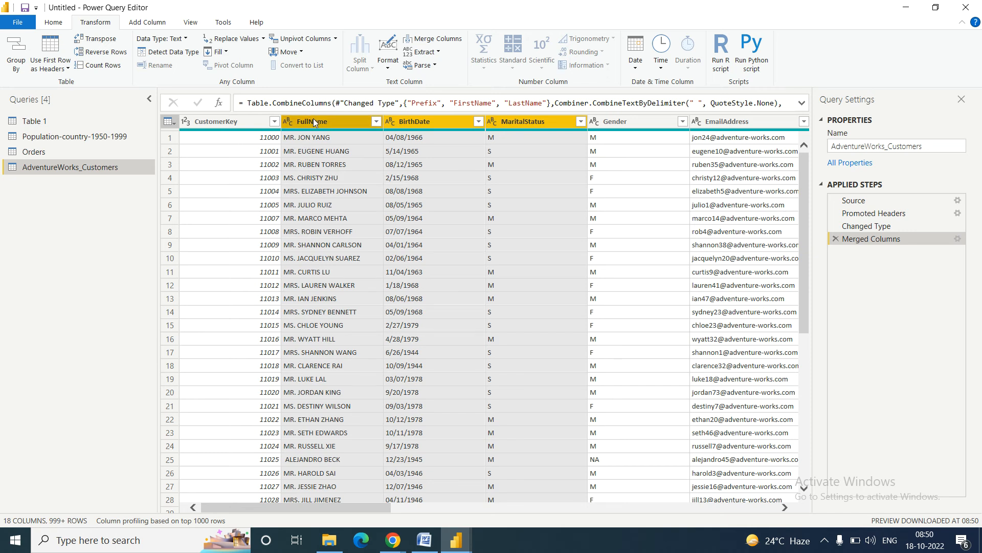
pyautogui.click(428, 541)
pyautogui.click(428, 542)
# Step: Highlight the Task1 requirement to extract username and domain name from email addresses
pyautogui.click(427, 542)
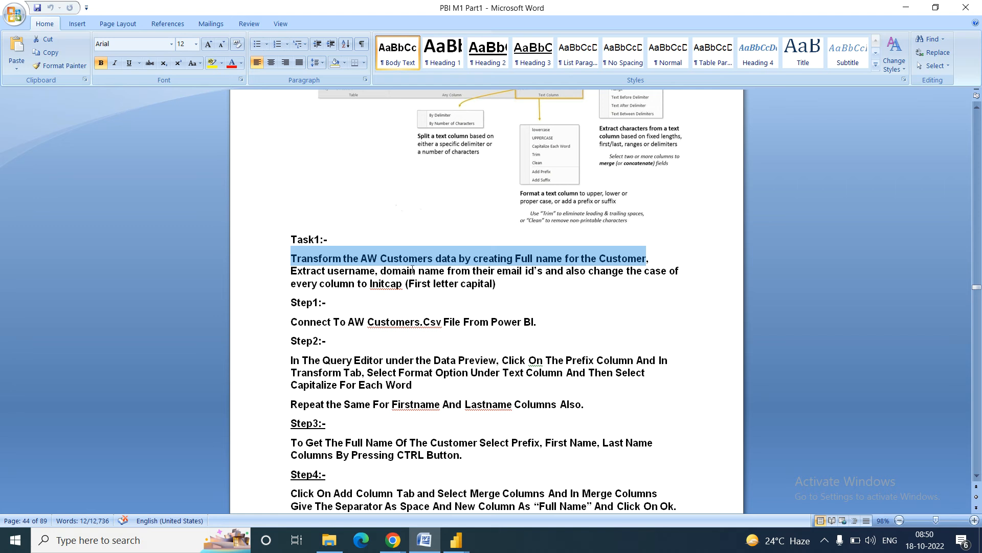
pyautogui.click(289, 271)
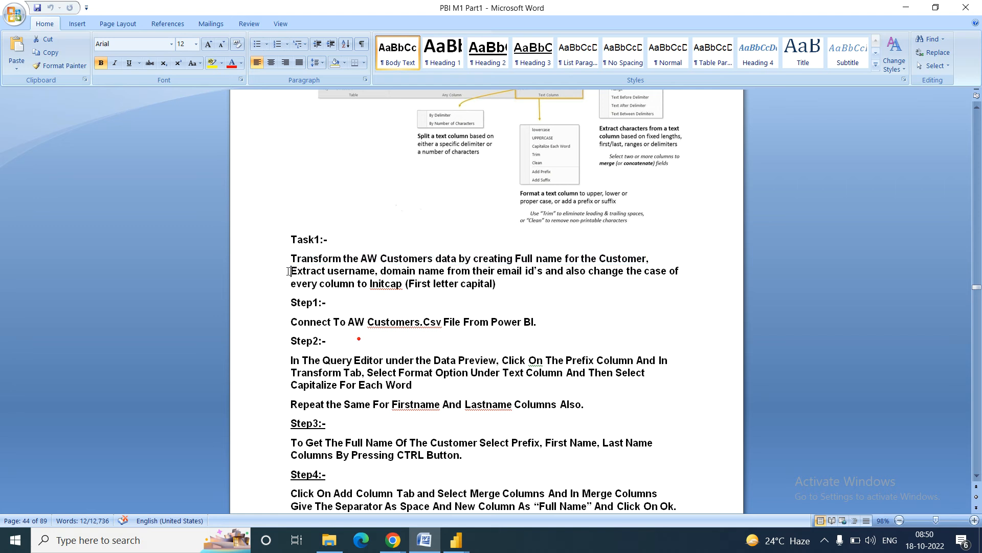
pyautogui.moveTo(289, 271); pyautogui.dragTo(522, 274)
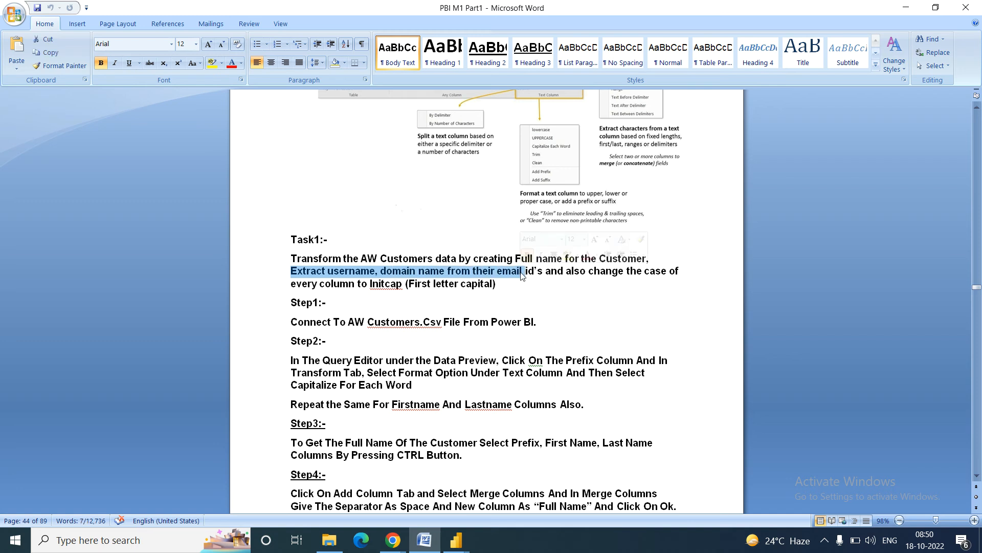
pyautogui.click(456, 540)
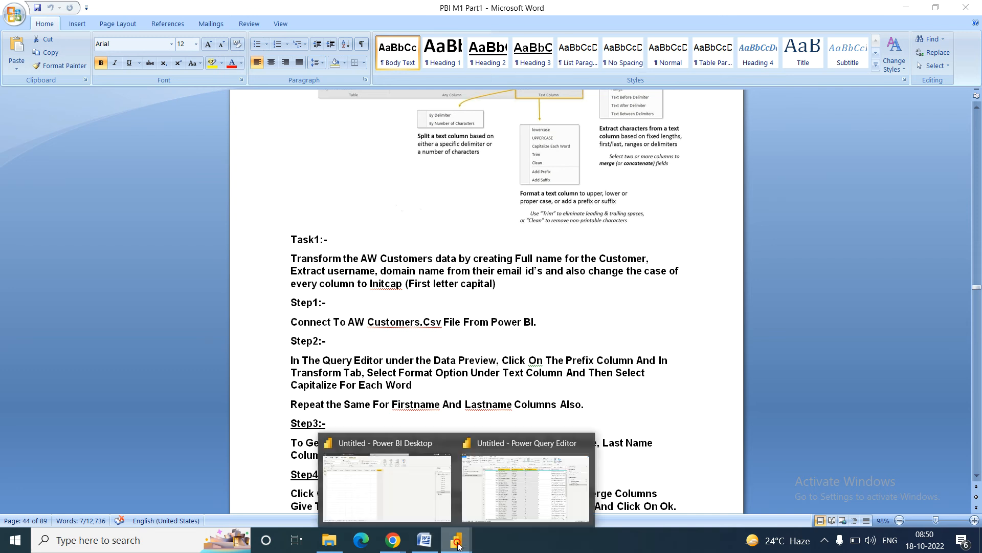
# Step: Select the EmailAddress column, inspect an email value, and open the Extract and Split Column options
pyautogui.click(524, 488)
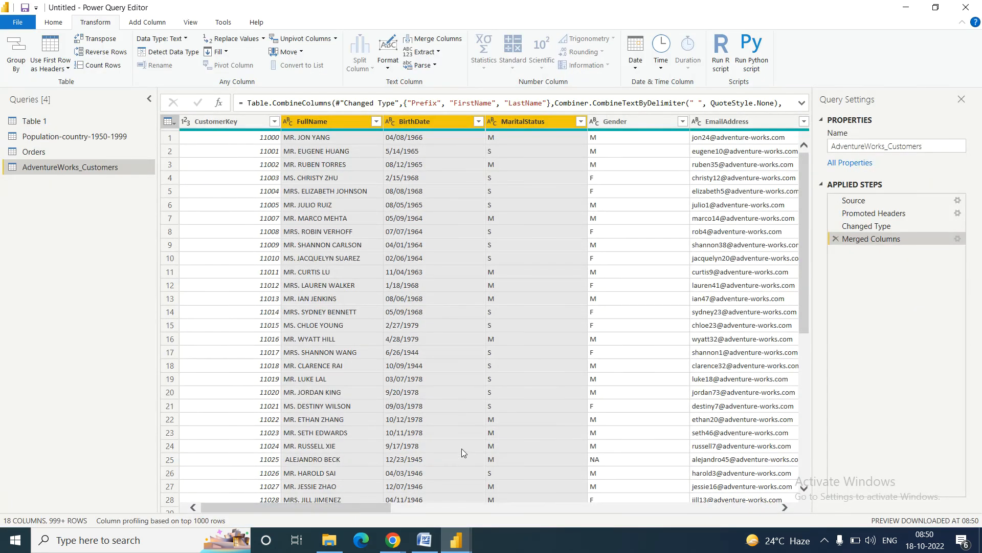
pyautogui.click(732, 122)
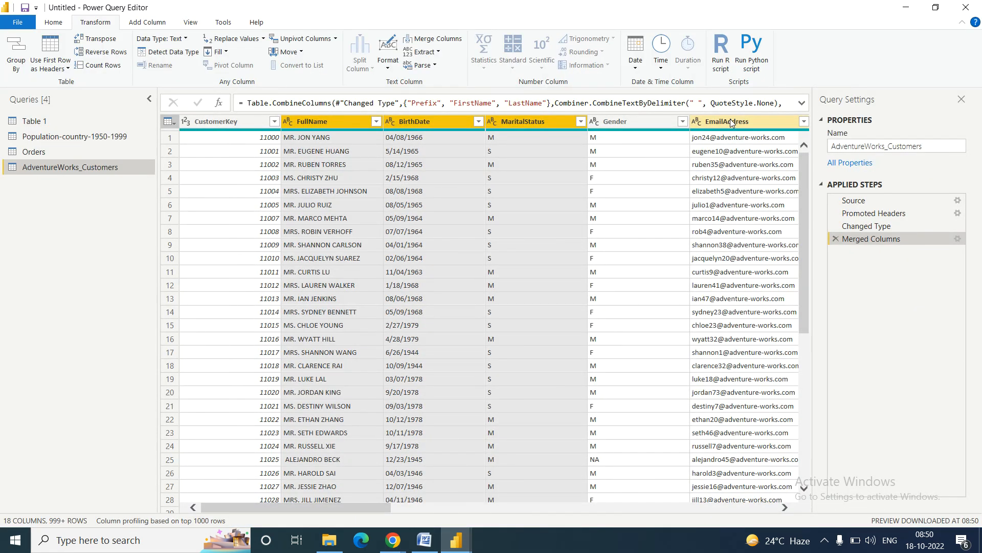
pyautogui.press('Right')
pyautogui.press('Right')
pyautogui.press('Right')
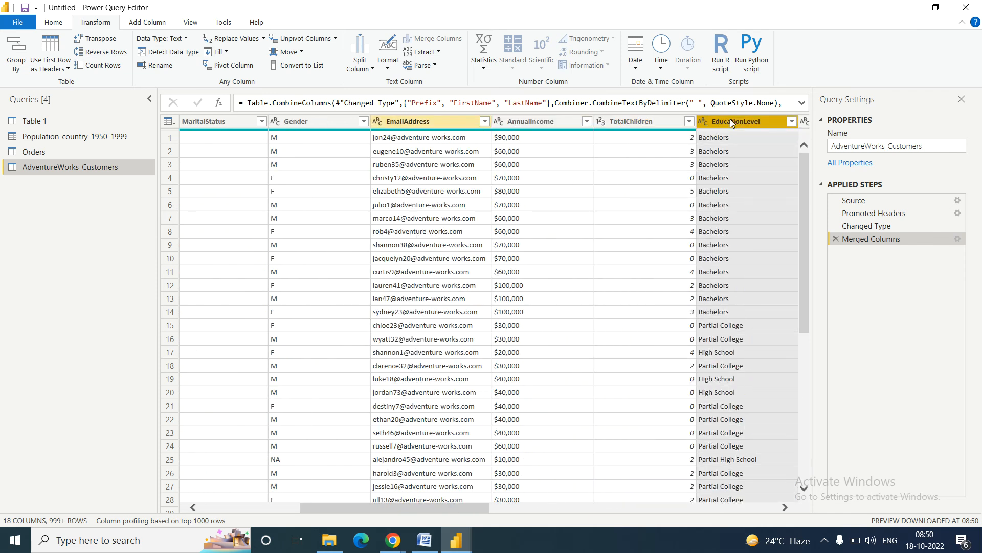
pyautogui.click(391, 139)
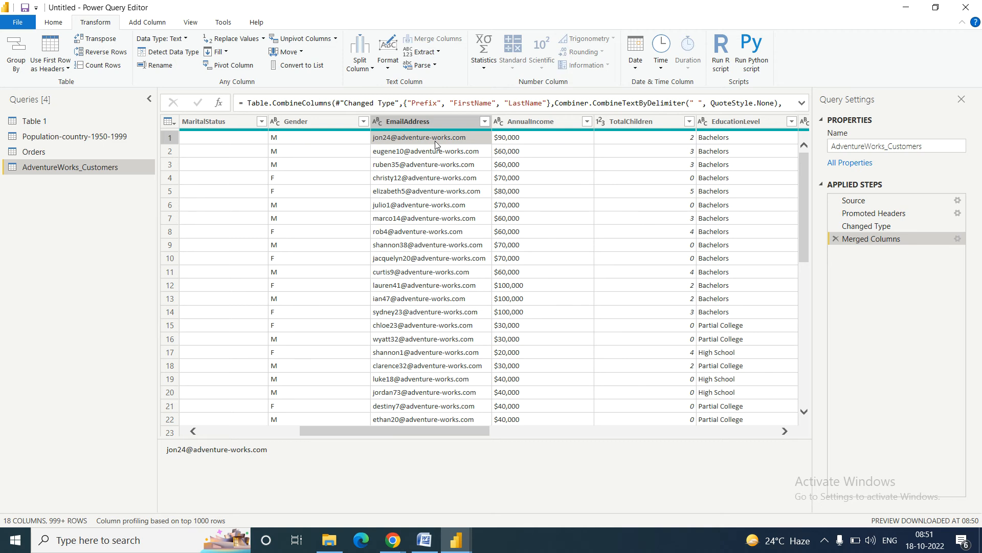
pyautogui.click(429, 123)
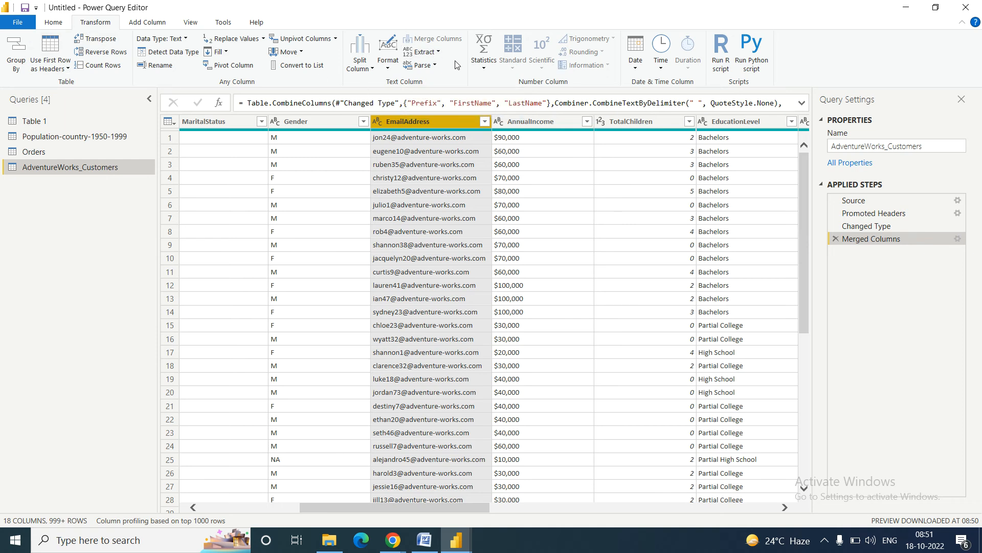
pyautogui.click(438, 53)
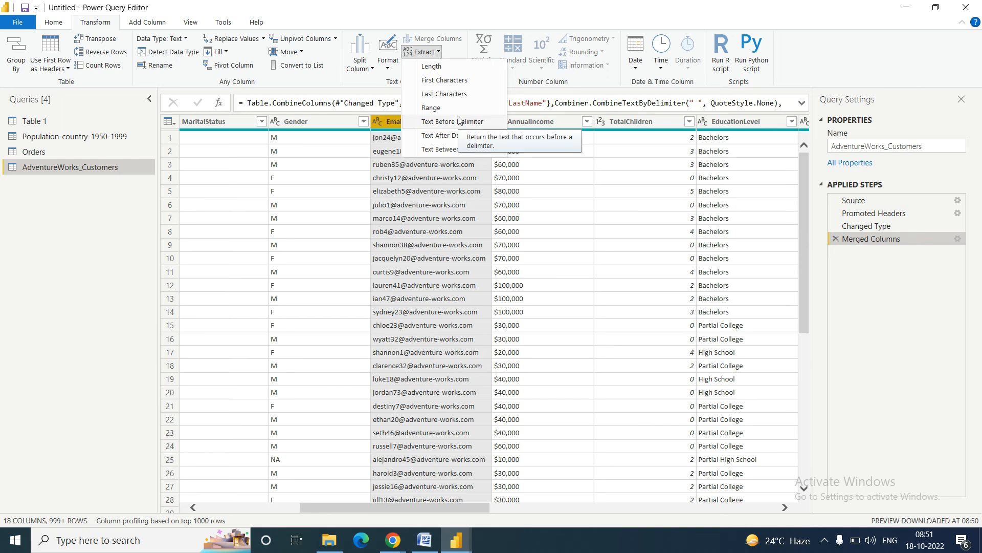
pyautogui.click(372, 70)
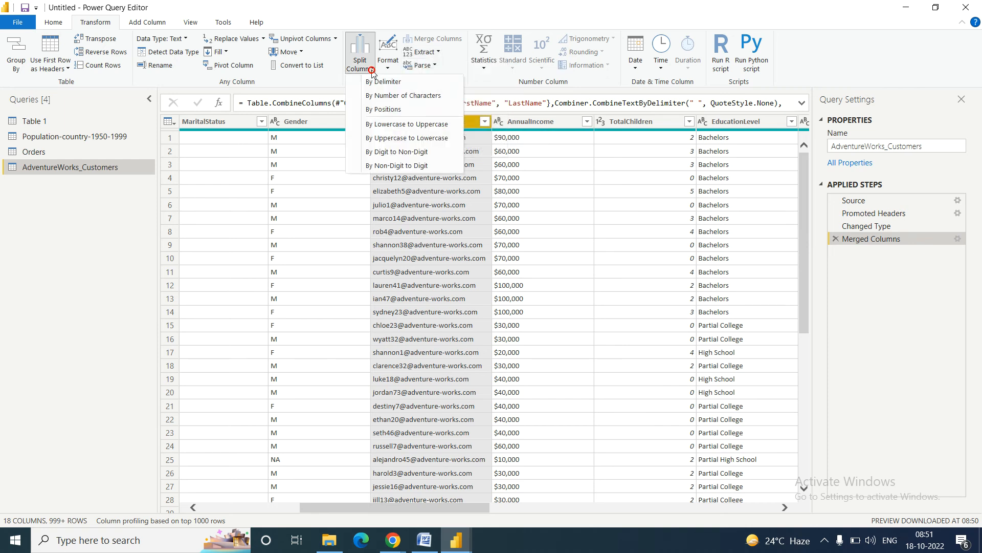
# Step: Split EmailAddress at each '@' with quote character None into EmailAddress.1 and EmailAddress.2
pyautogui.click(399, 83)
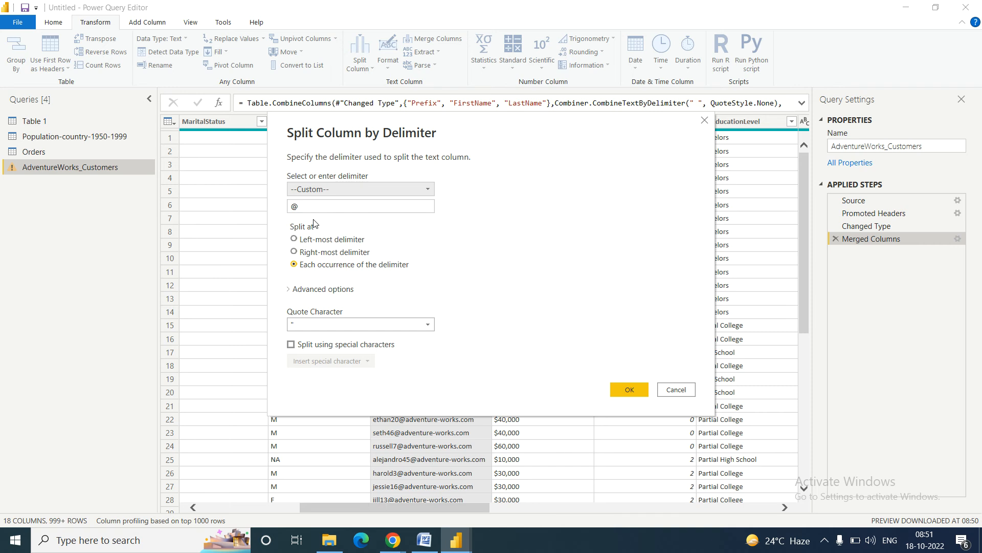
pyautogui.moveTo(368, 124); pyautogui.dragTo(619, 51)
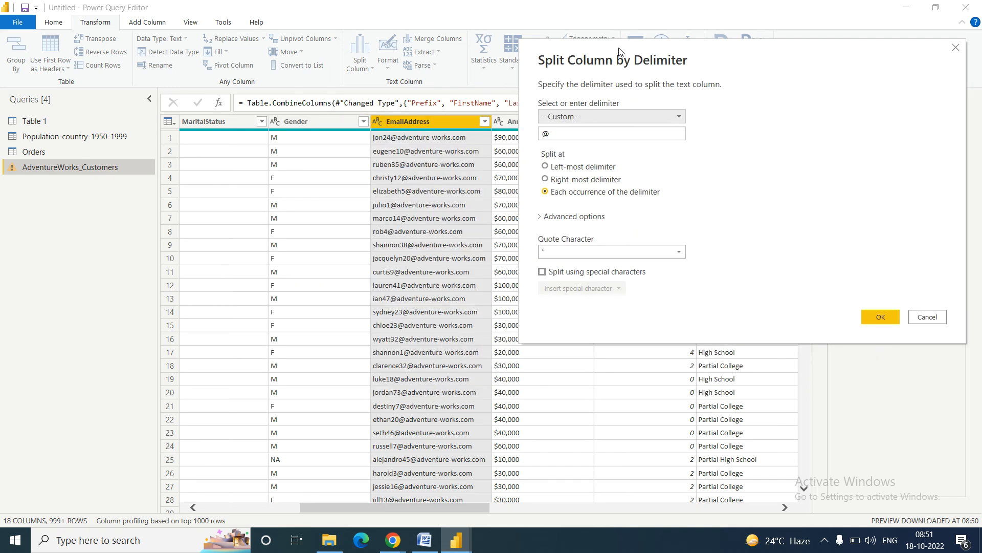
pyautogui.click(955, 47)
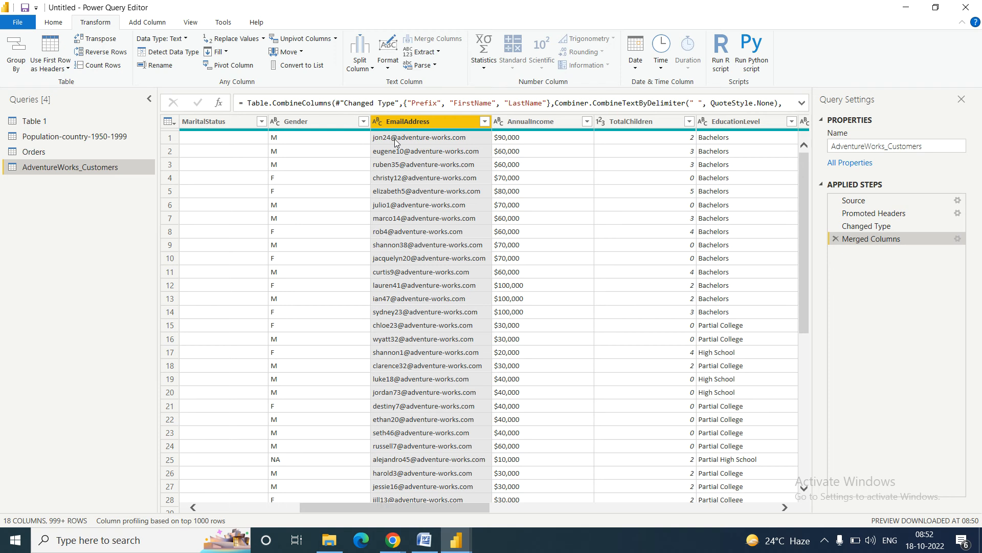
pyautogui.click(372, 68)
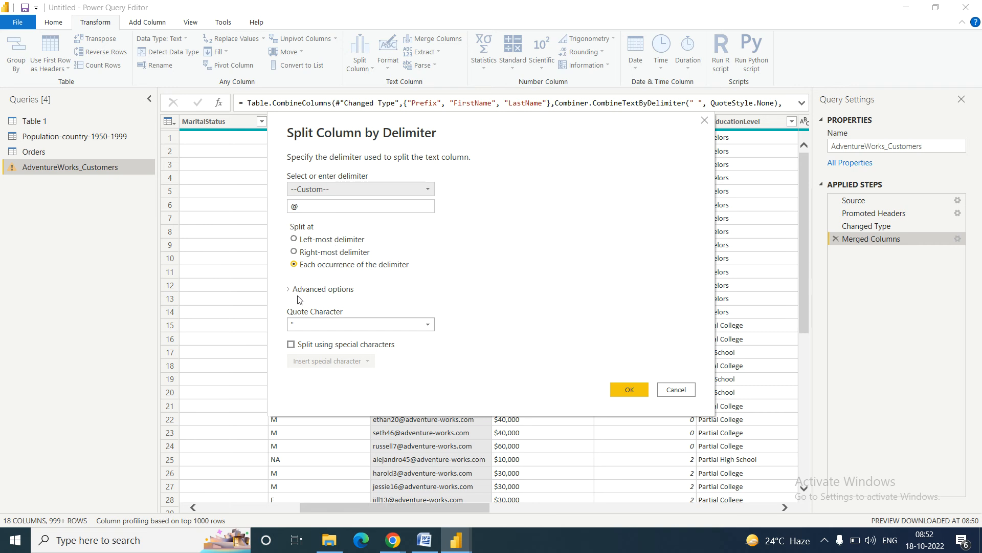
pyautogui.click(334, 326)
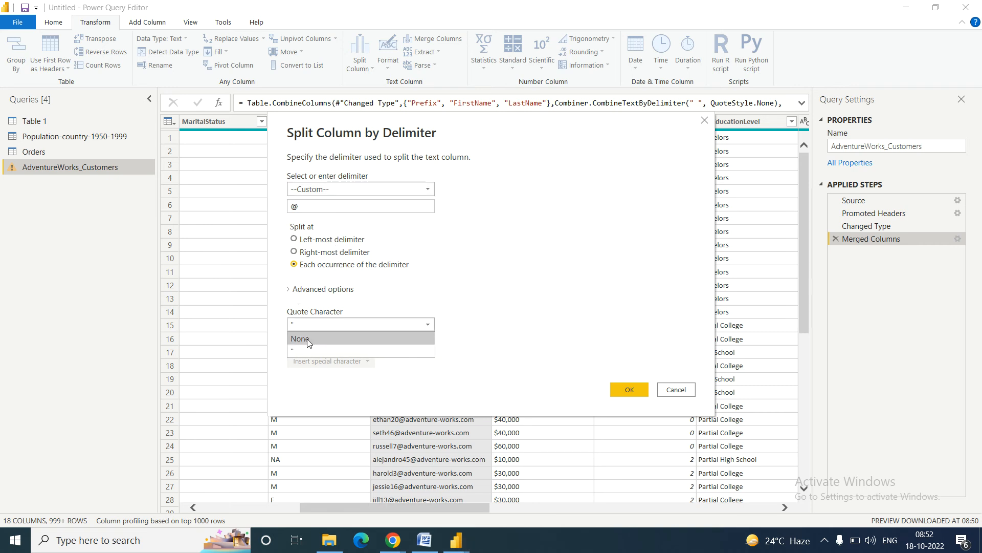
pyautogui.click(307, 340)
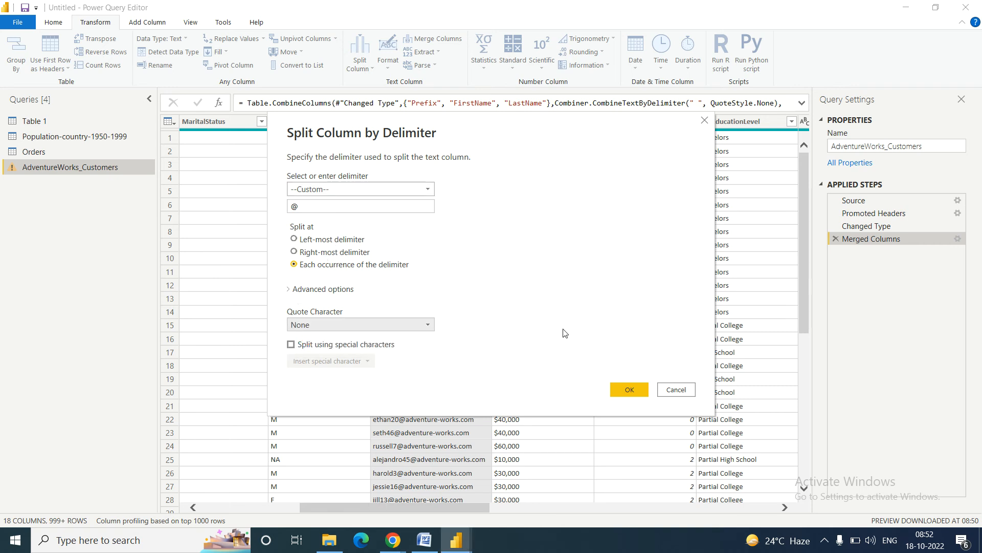
pyautogui.click(630, 389)
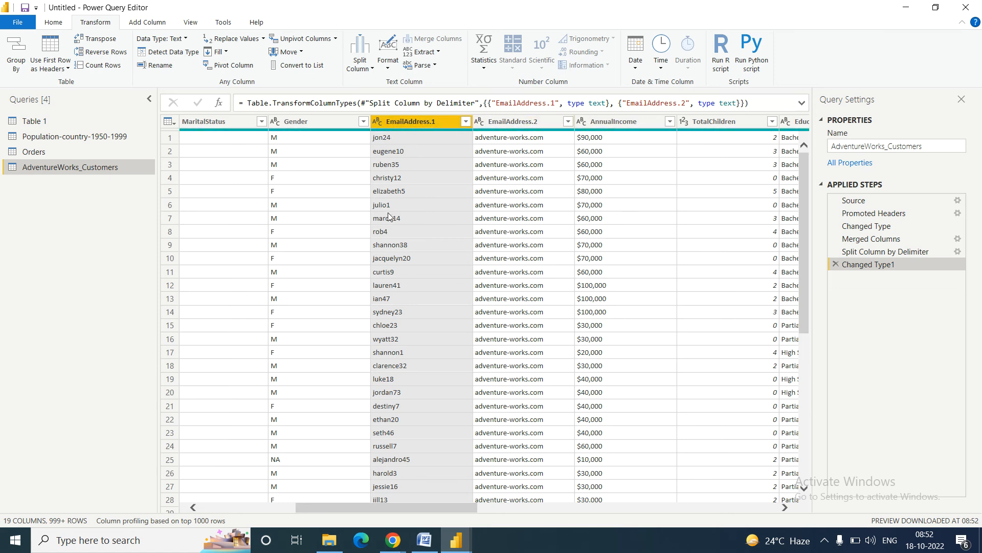
pyautogui.rightClick(398, 124)
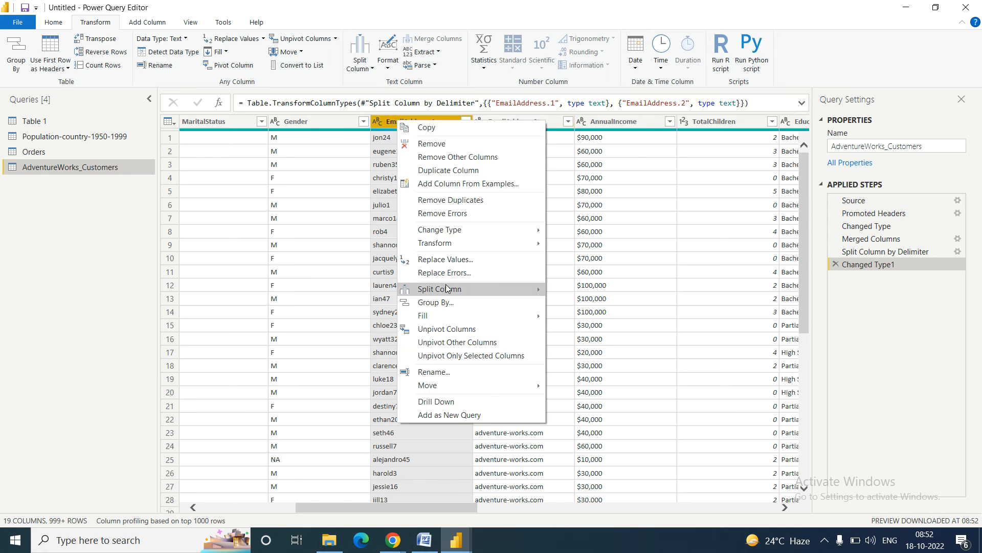
# Step: Rename the split columns: EmailAddress.1 to Username and EmailAddress.2 to Domain_name
pyautogui.moveTo(446, 288)
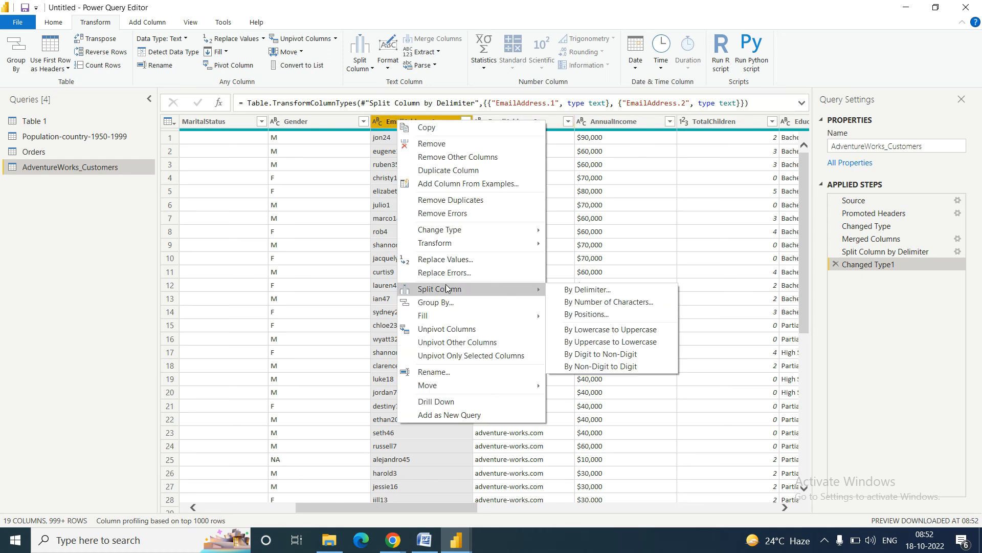
pyautogui.click(435, 371)
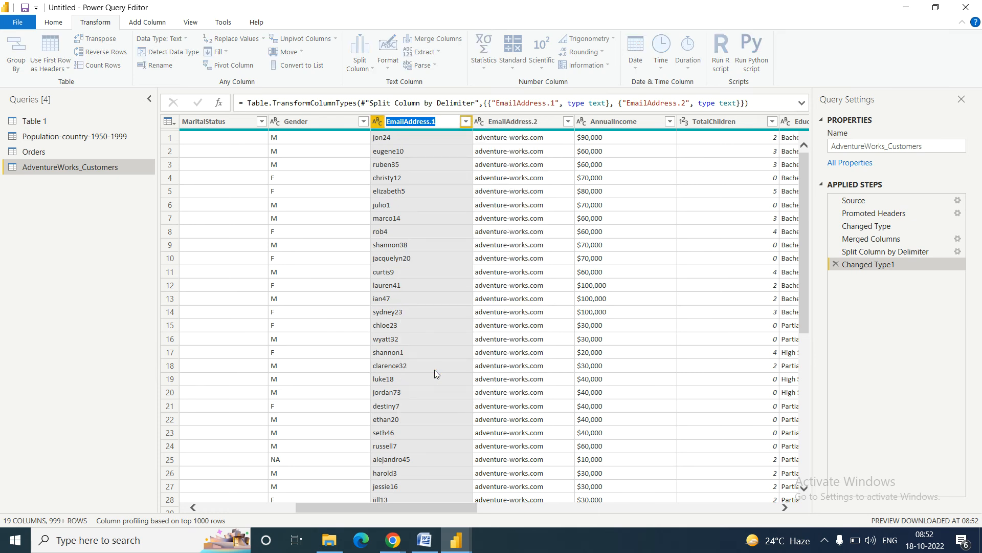
pyautogui.write('Username')
pyautogui.press('Return')
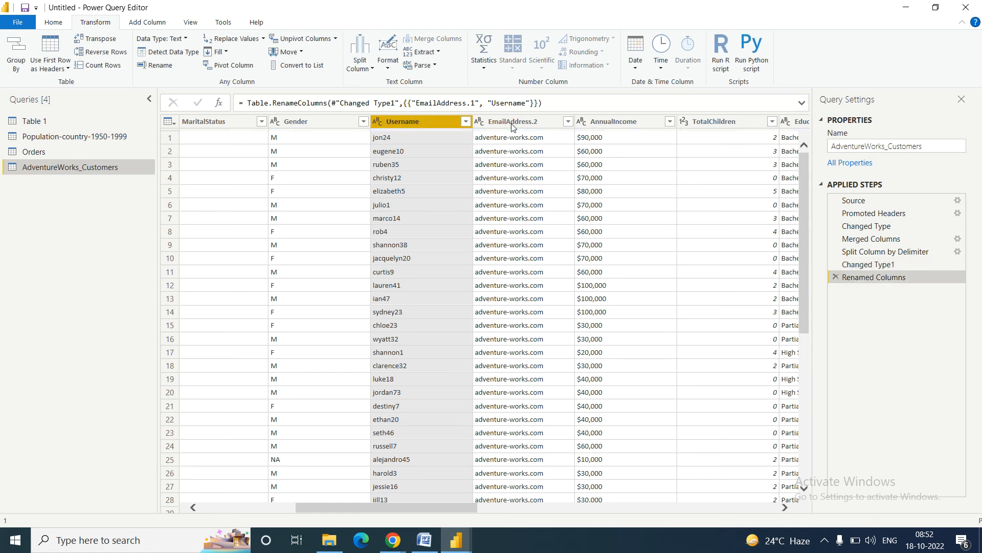
pyautogui.rightClick(513, 125)
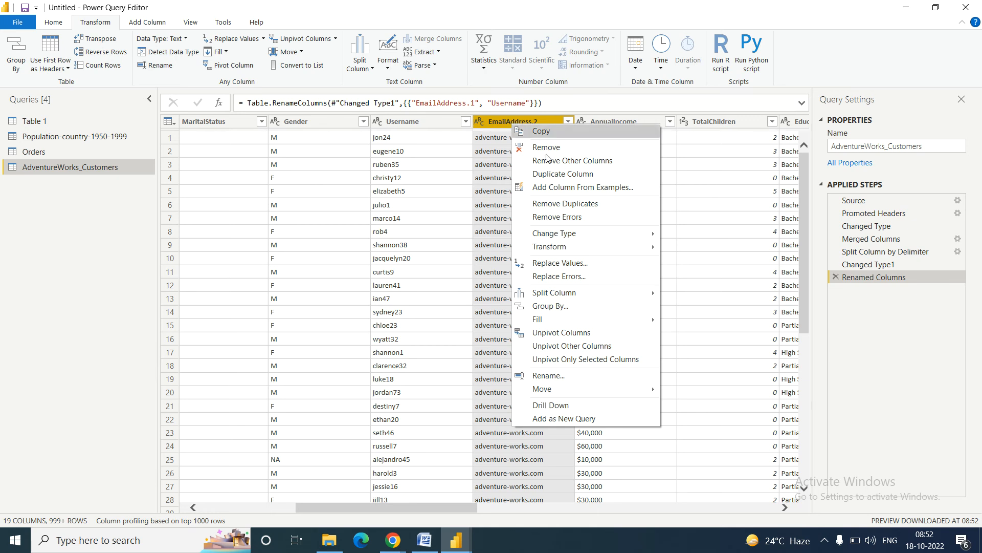
pyautogui.click(560, 374)
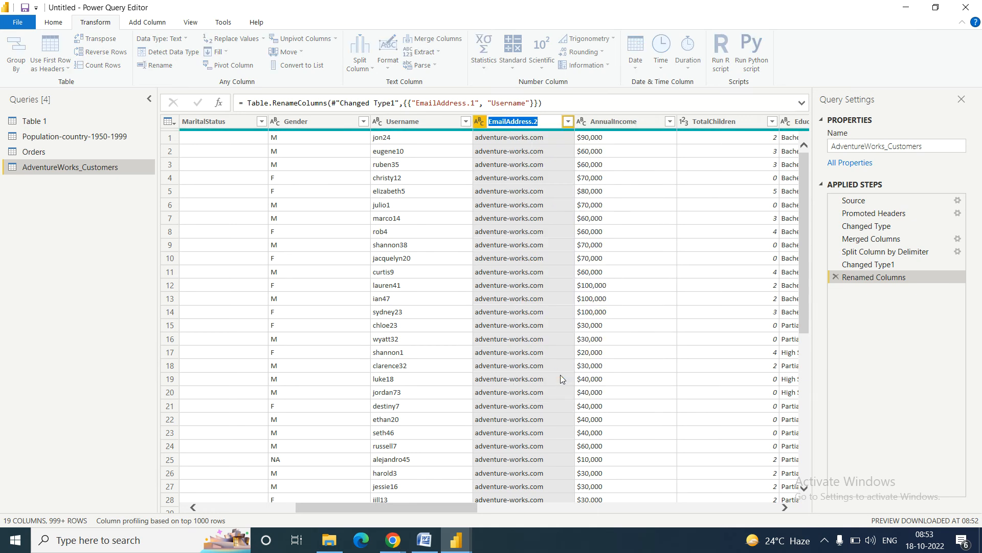
pyautogui.write('Domain_name')
pyautogui.press('Return')
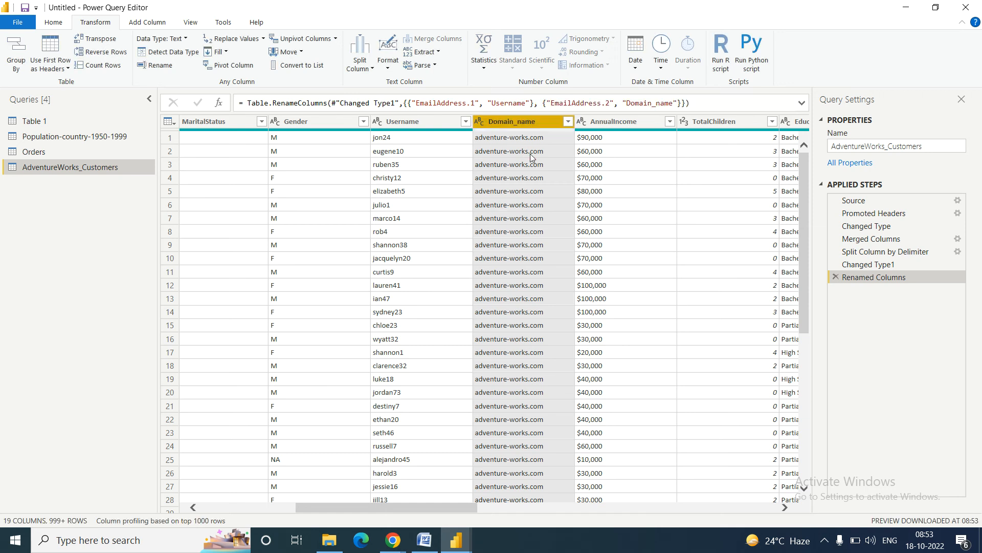
pyautogui.click(432, 546)
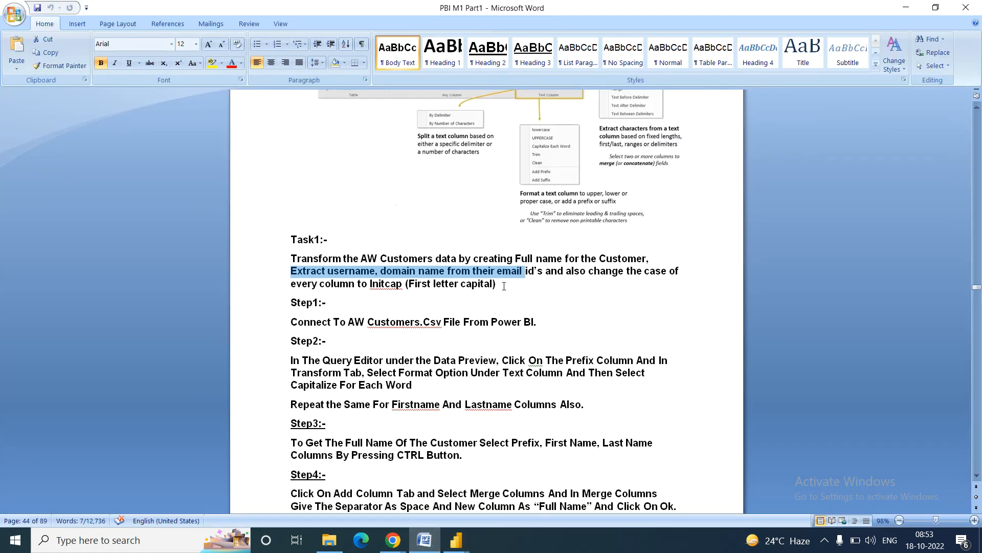
pyautogui.click(316, 322)
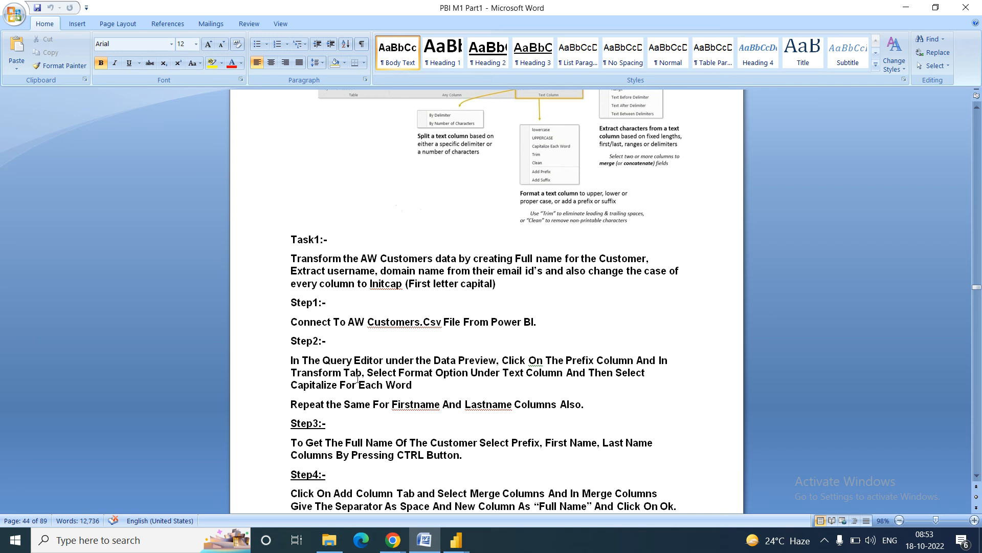
pyautogui.press('Down')
pyautogui.press('Down')
pyautogui.press('Down')
pyautogui.press('Down')
pyautogui.press('Down')
pyautogui.press('Down')
pyautogui.press('Down')
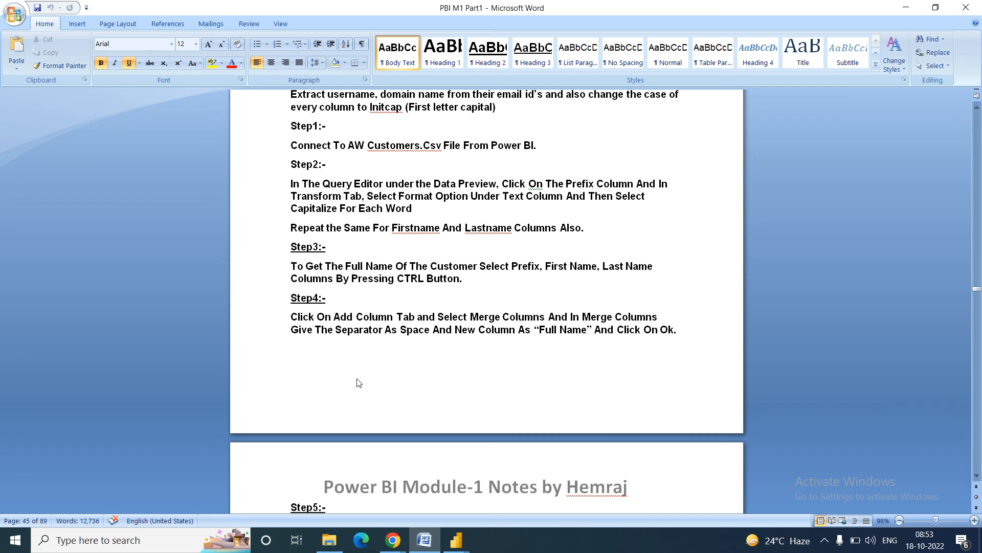
pyautogui.press('Up')
pyautogui.press('Up')
pyautogui.press('Up')
pyautogui.press('Up')
pyautogui.press('Up')
pyautogui.press('Up')
pyautogui.press('Up')
pyautogui.press('Up')
pyautogui.press('Up')
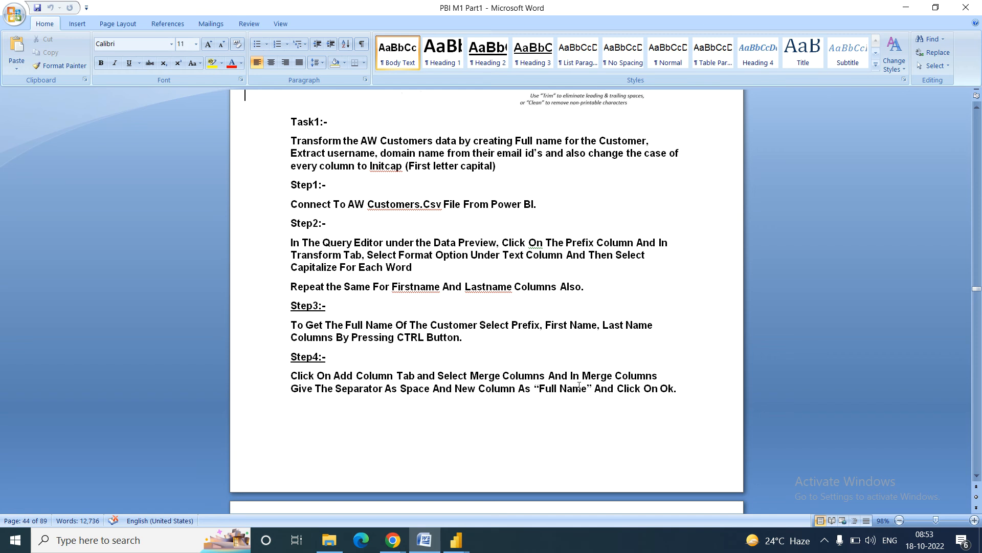
pyautogui.moveTo(291, 153); pyautogui.dragTo(517, 171)
pyautogui.click(565, 153)
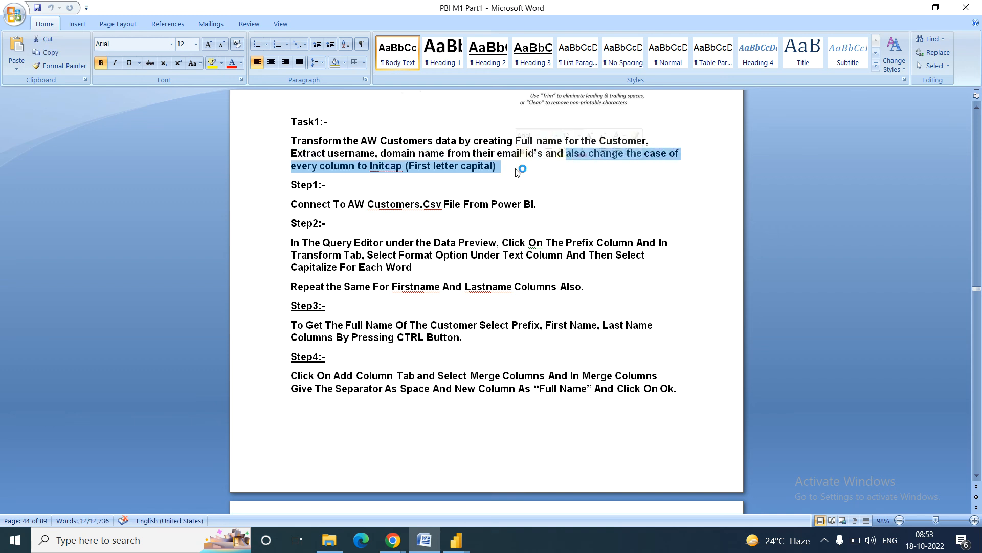
pyautogui.click(456, 539)
pyautogui.click(516, 489)
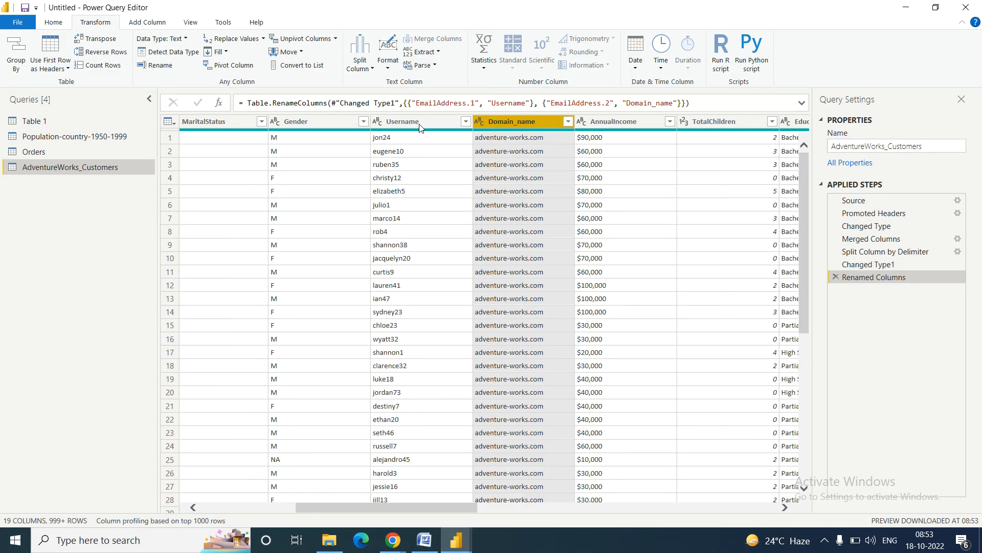
# Step: Format the Username column to UPPERCASE, then to Capitalize Each Word
pyautogui.click(389, 121)
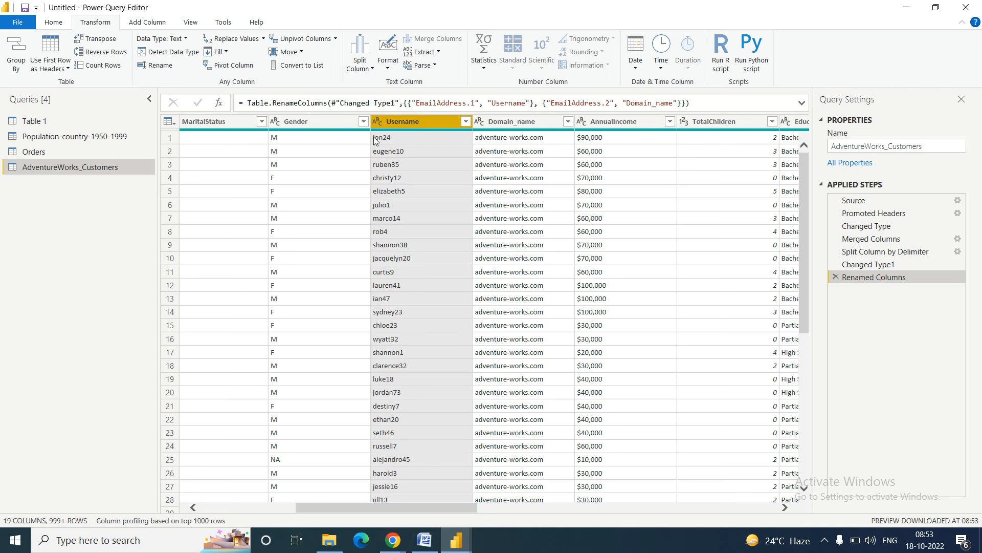
pyautogui.click(390, 67)
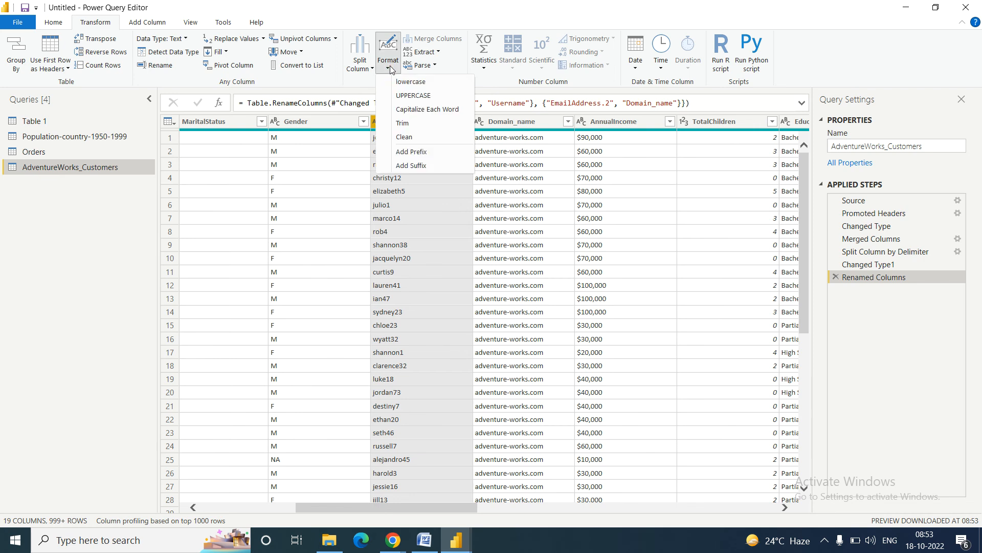
pyautogui.click(409, 95)
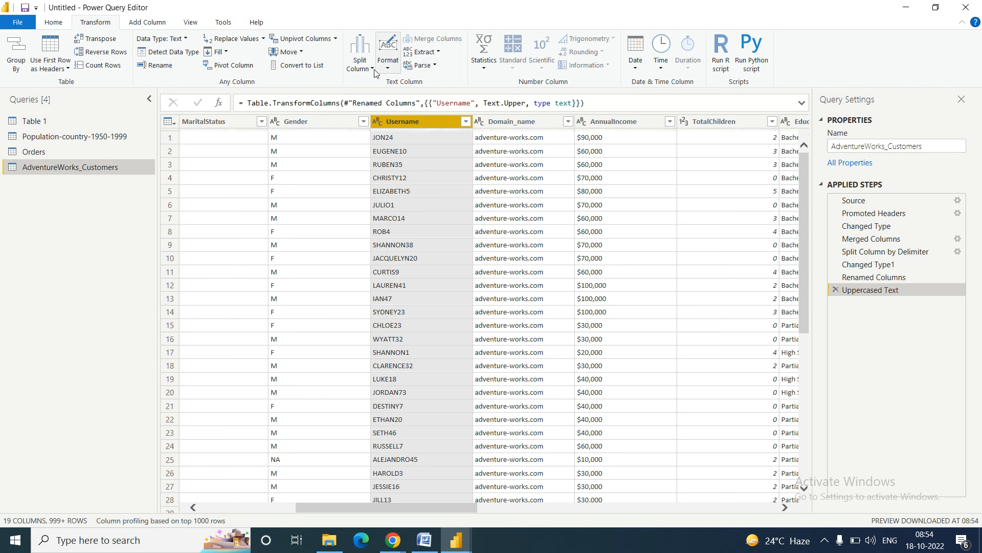
pyautogui.click(437, 52)
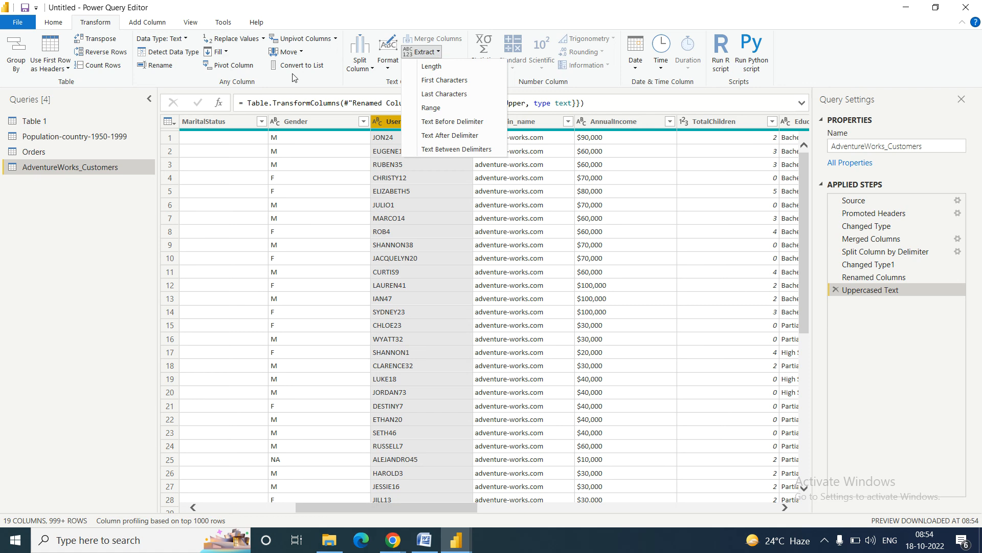
pyautogui.click(309, 86)
pyautogui.click(58, 22)
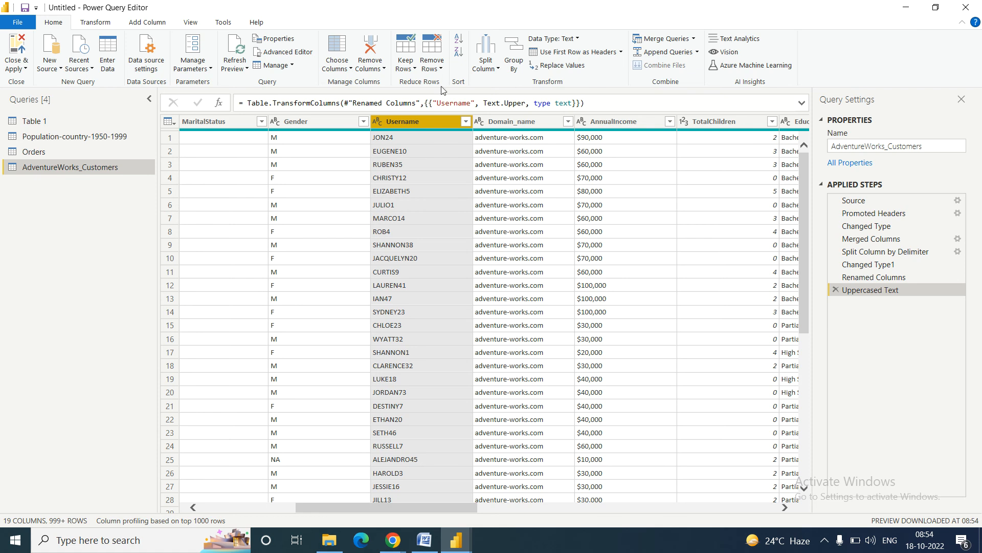
pyautogui.click(96, 22)
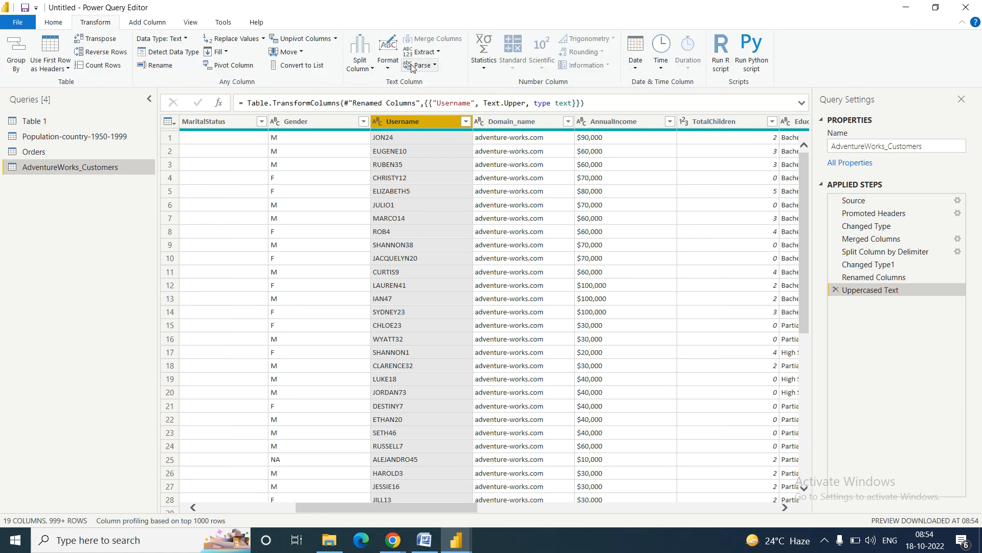
pyautogui.click(389, 70)
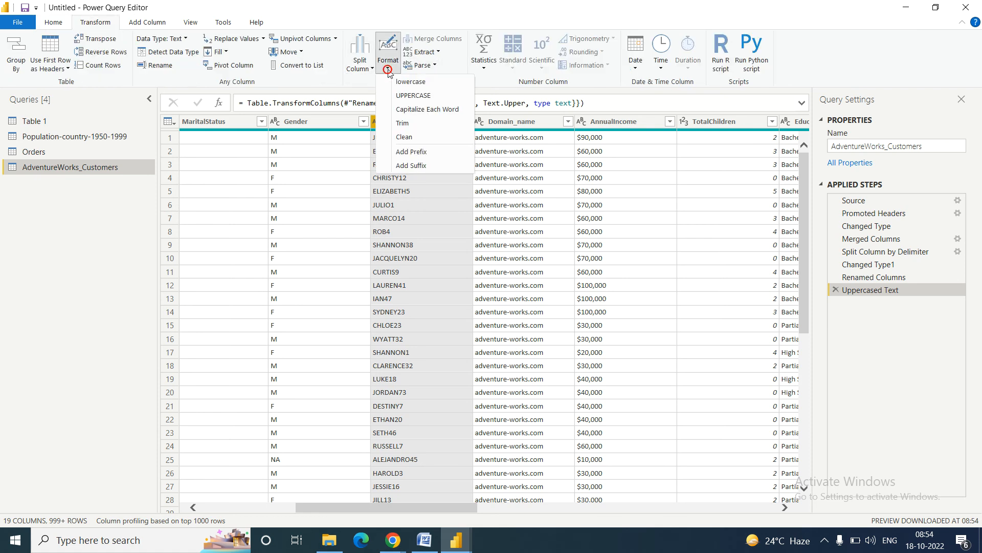
pyautogui.click(424, 110)
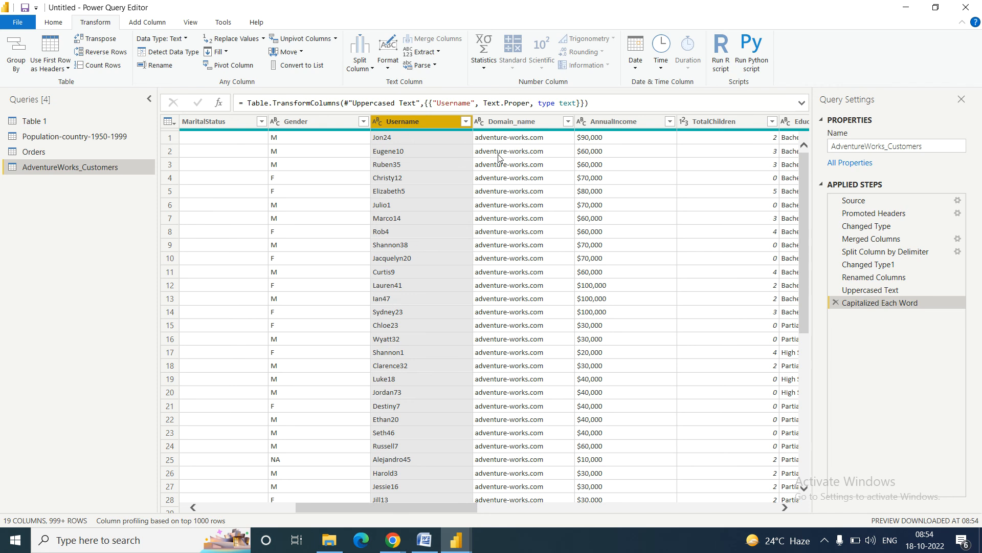
# Step: Apply Capitalize Each Word to the Domain_name column
pyautogui.click(506, 122)
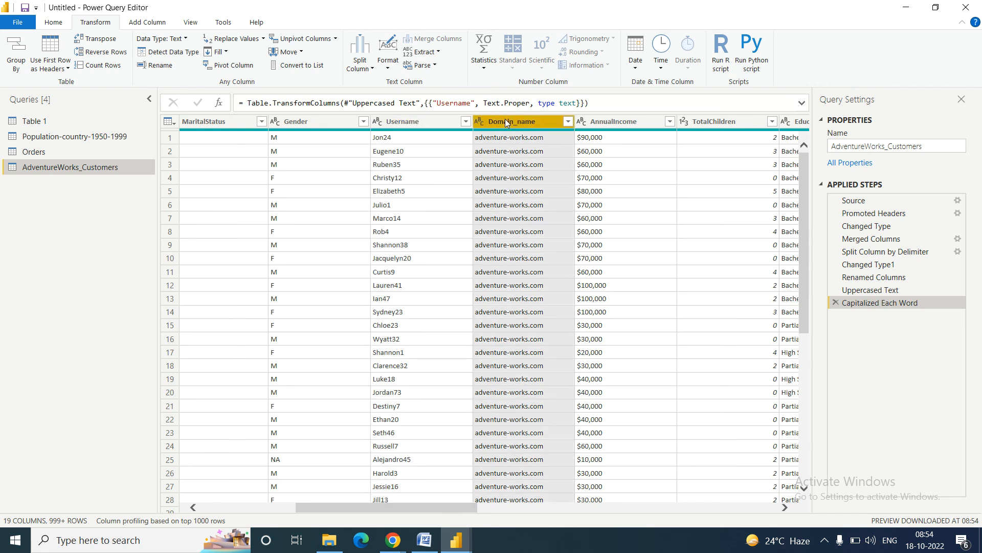
pyautogui.click(387, 71)
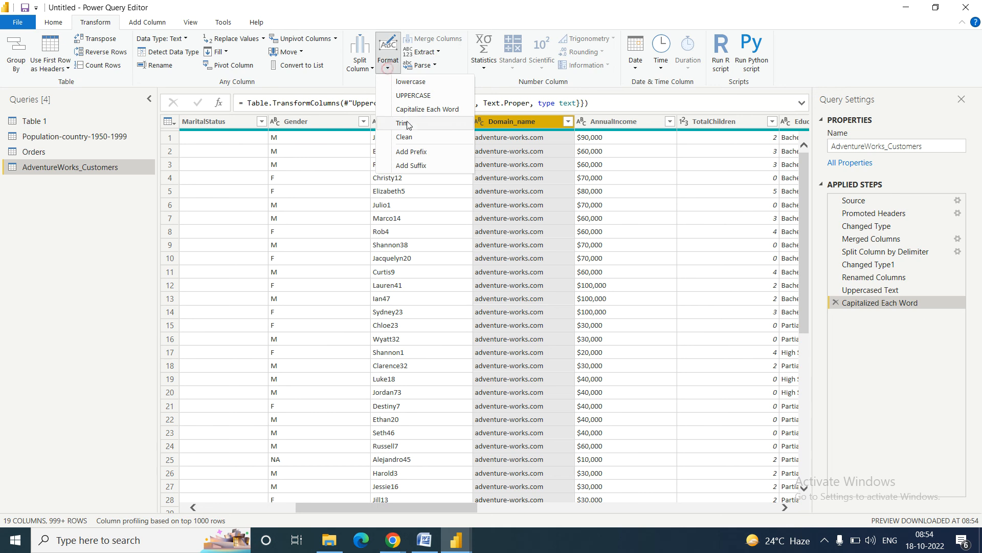
pyautogui.click(429, 110)
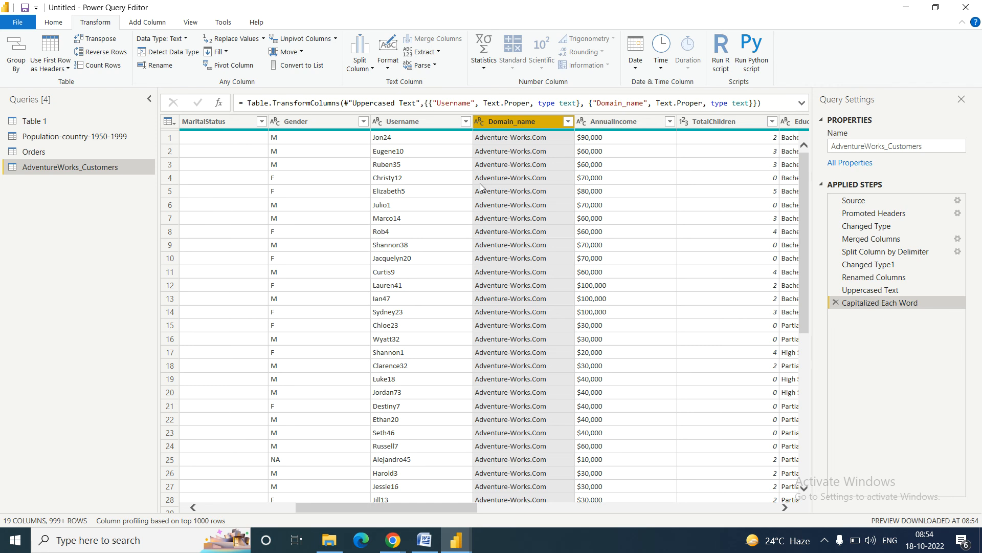
# Step: Highlight the AW Products assignment items: SKU split, Initcap case, product code, Model Name
pyautogui.click(433, 545)
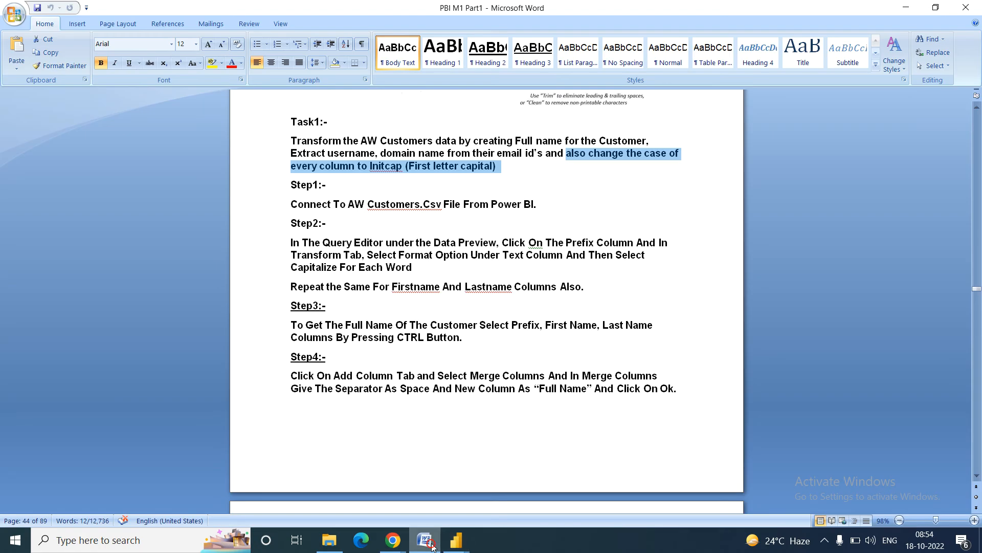
pyautogui.click(338, 286)
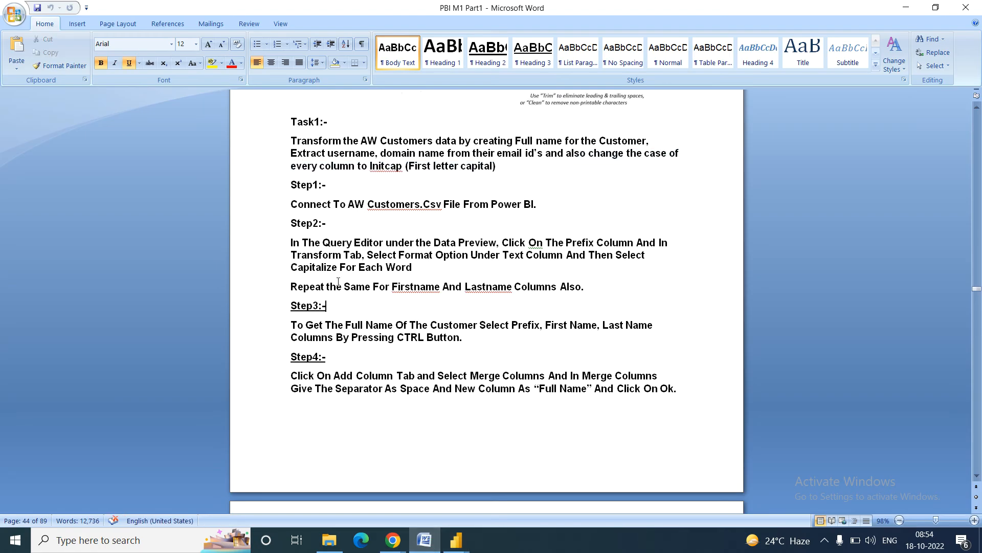
pyautogui.press('Down')
pyautogui.press('Down')
pyautogui.press('Down')
pyautogui.press('Down')
pyautogui.press('Down')
pyautogui.press('Down')
pyautogui.press('Down')
pyautogui.press('Down')
pyautogui.press('Down')
pyautogui.press('Down')
pyautogui.press('Down')
pyautogui.press('Down')
pyautogui.press('Down')
pyautogui.press('Down')
pyautogui.press('Down')
pyautogui.press('Down')
pyautogui.press('Down')
pyautogui.press('Down')
pyautogui.press('Down')
pyautogui.press('Down')
pyautogui.press('Down')
pyautogui.press('Down')
pyautogui.press('Down')
pyautogui.press('Down')
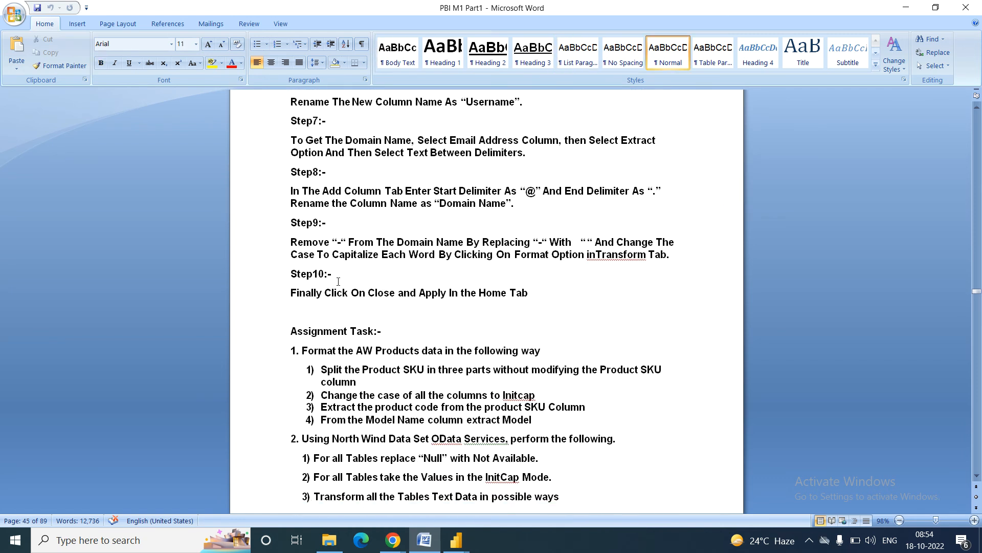
pyautogui.press('Down')
pyautogui.press('Down')
pyautogui.press('Down')
pyautogui.press('Down')
pyautogui.press('Down')
pyautogui.press('Down')
pyautogui.press('Down')
pyautogui.press('Down')
pyautogui.press('Down')
pyautogui.press('Down')
pyautogui.press('Down')
pyautogui.press('Down')
pyautogui.press('Down')
pyautogui.press('Down')
pyautogui.press('Down')
pyautogui.press('Down')
pyautogui.press('Down')
pyautogui.press('Down')
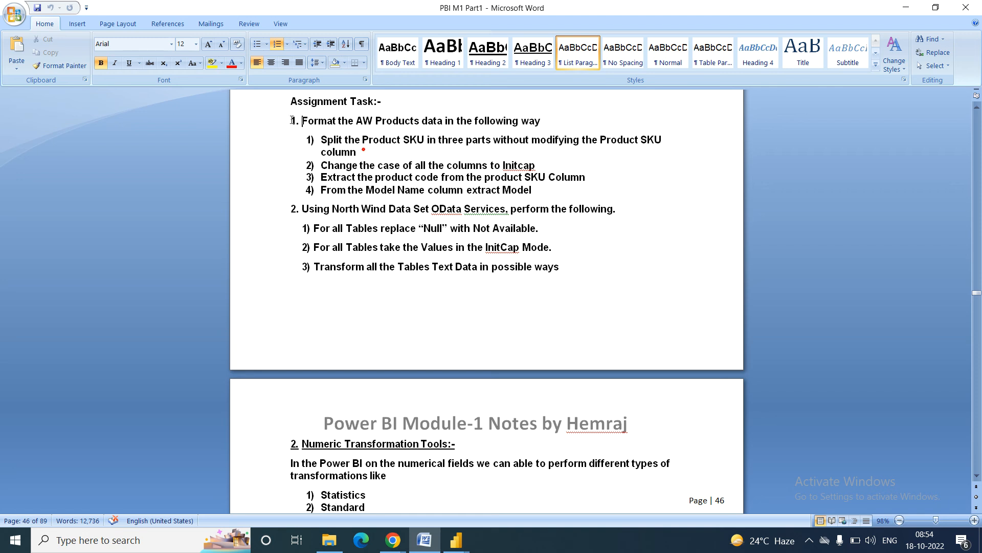
pyautogui.moveTo(301, 120); pyautogui.dragTo(406, 125)
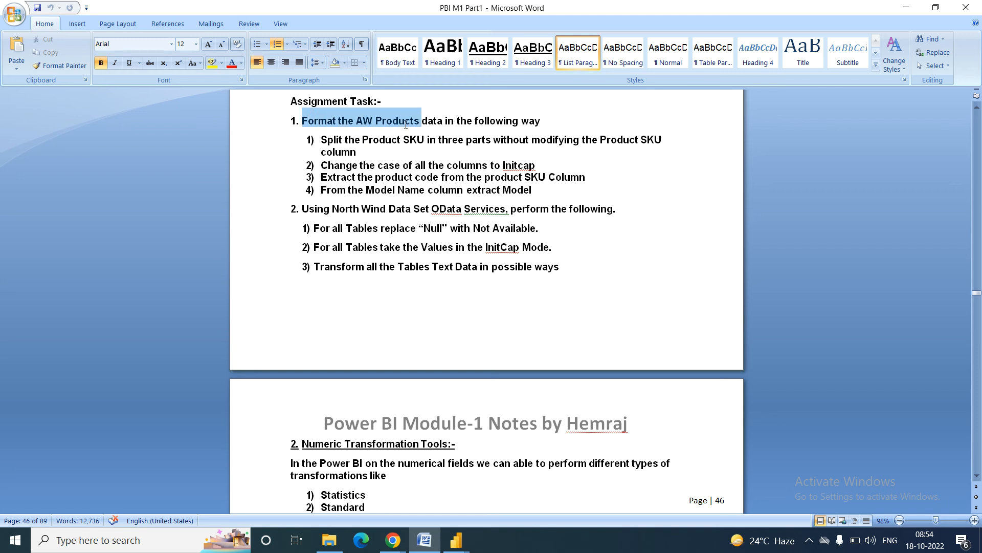
pyautogui.click(550, 120)
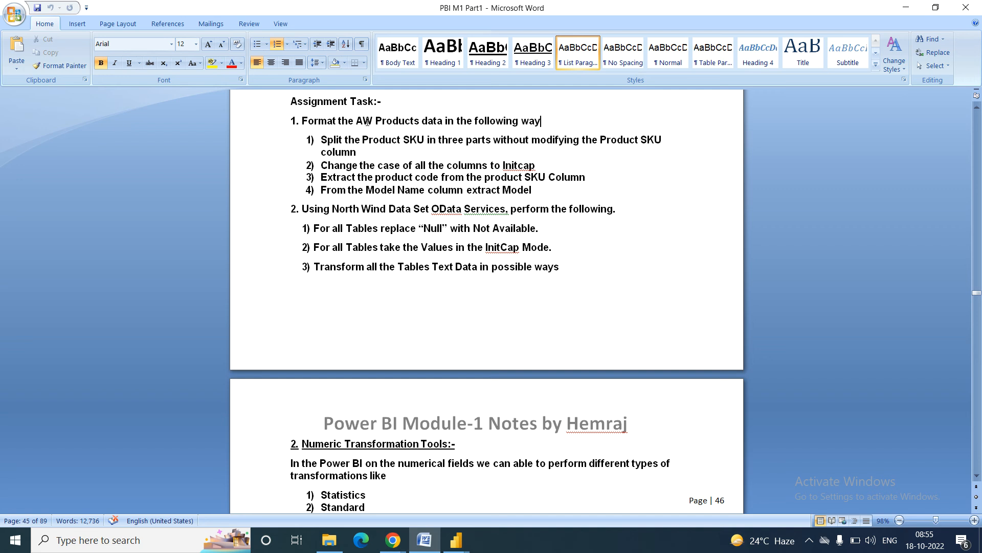
pyautogui.moveTo(357, 121); pyautogui.dragTo(402, 121)
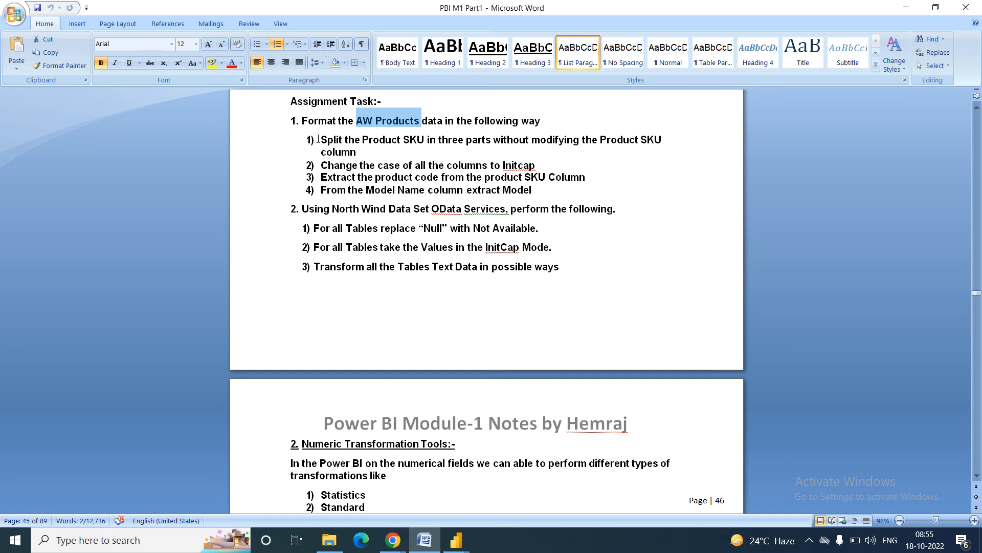
pyautogui.moveTo(321, 140); pyautogui.dragTo(647, 141)
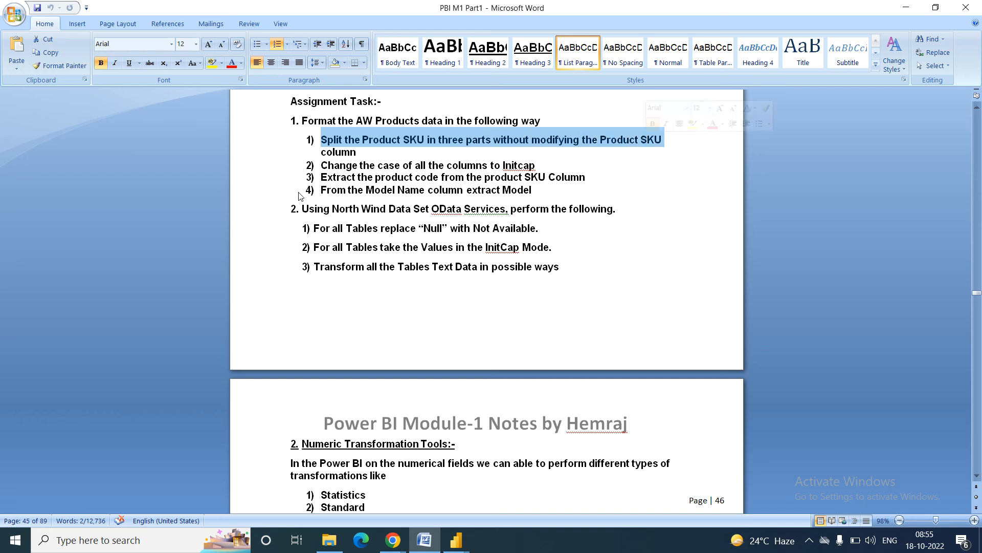
pyautogui.click(322, 165)
pyautogui.moveTo(322, 165); pyautogui.dragTo(528, 162)
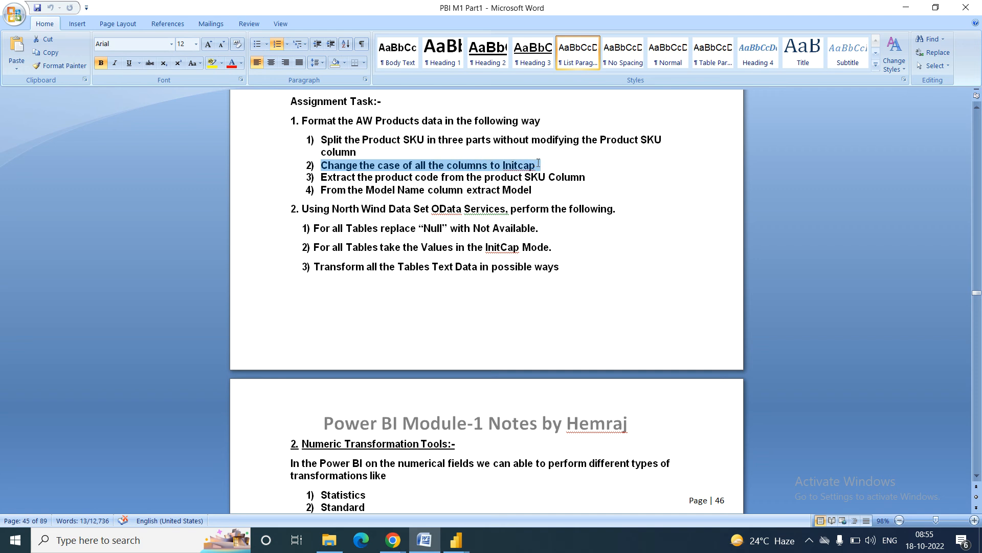
pyautogui.moveTo(324, 179); pyautogui.dragTo(571, 177)
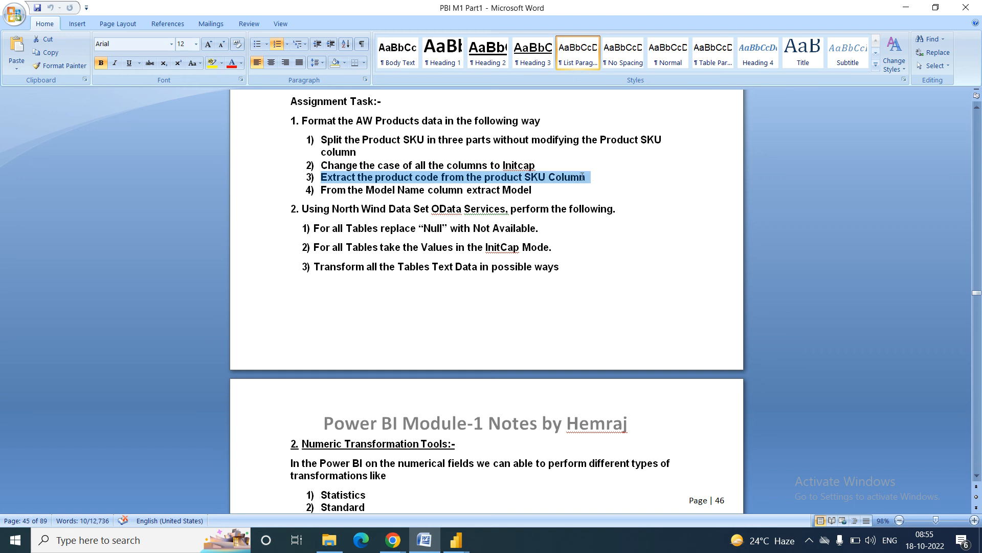
pyautogui.moveTo(320, 189); pyautogui.dragTo(529, 192)
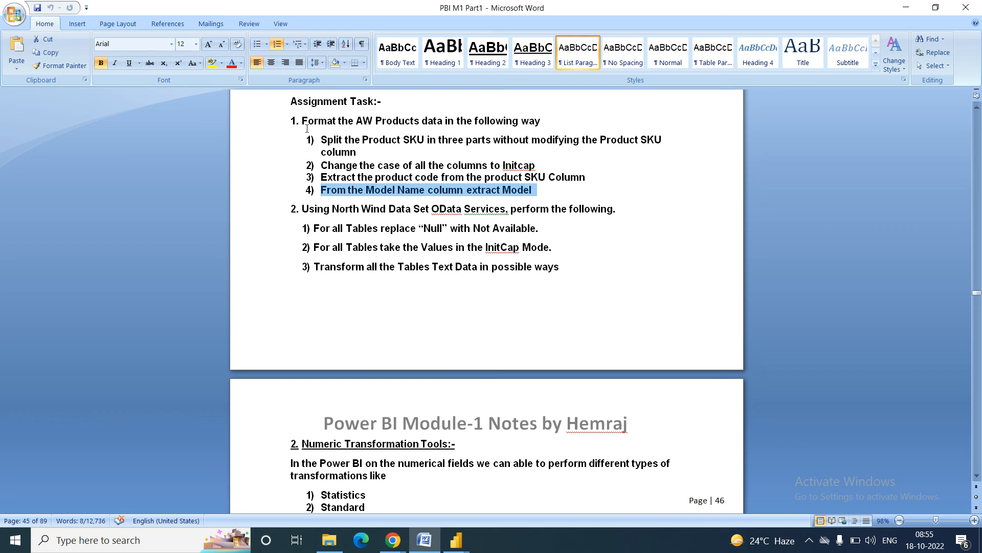
pyautogui.click(317, 264)
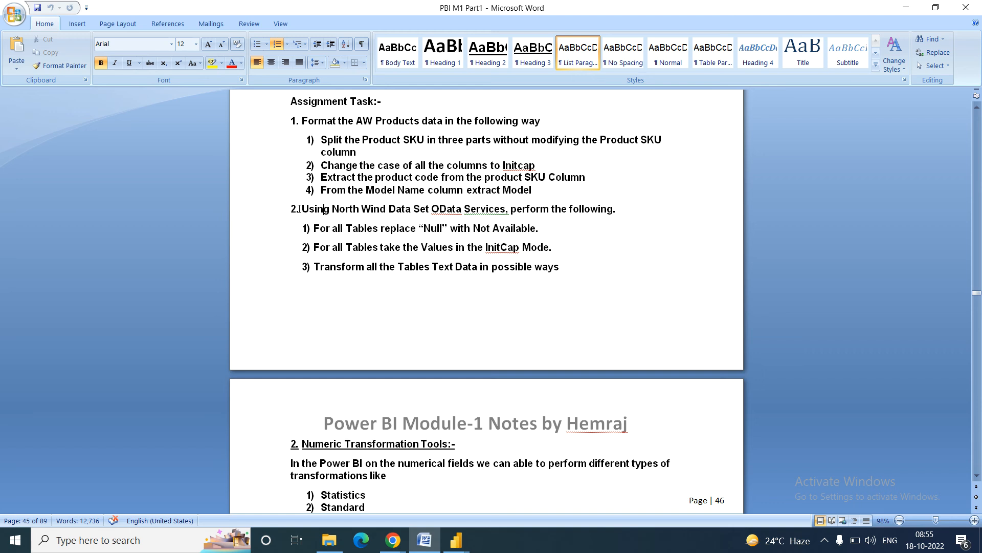
# Step: Review the North Wind OData sub-tasks, then bring up Chrome's Google results for the IMF database
pyautogui.moveTo(301, 207); pyautogui.dragTo(390, 236)
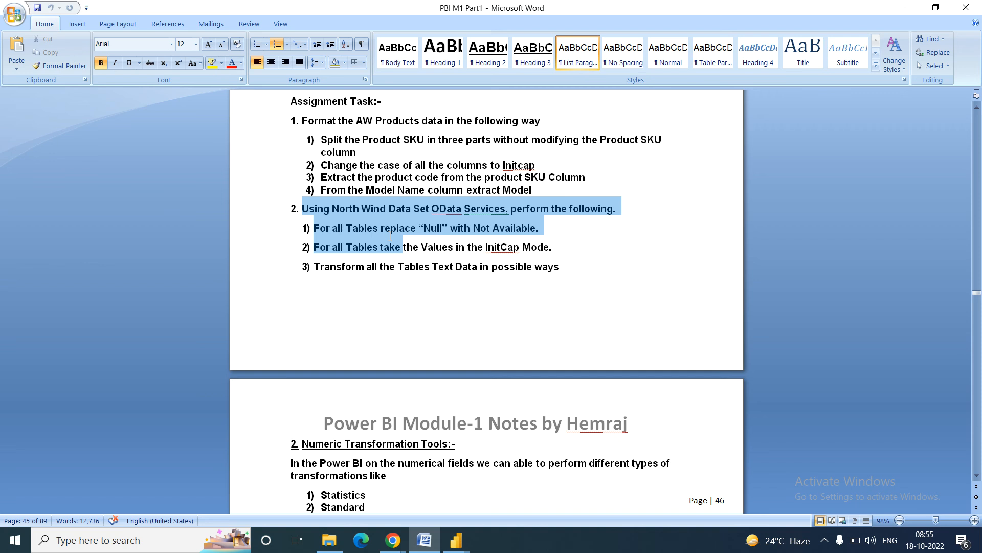
pyautogui.moveTo(412, 242); pyautogui.dragTo(563, 267)
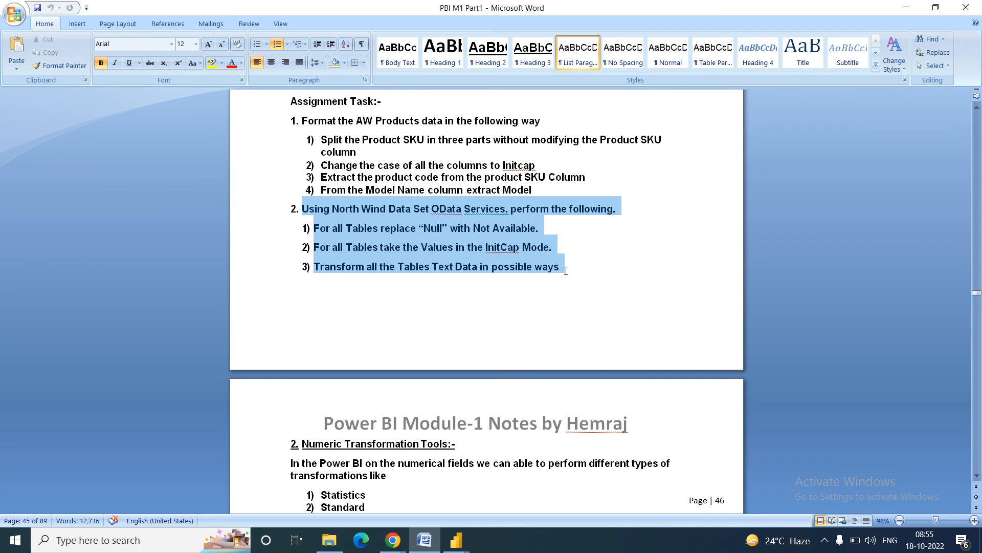
pyautogui.click(330, 208)
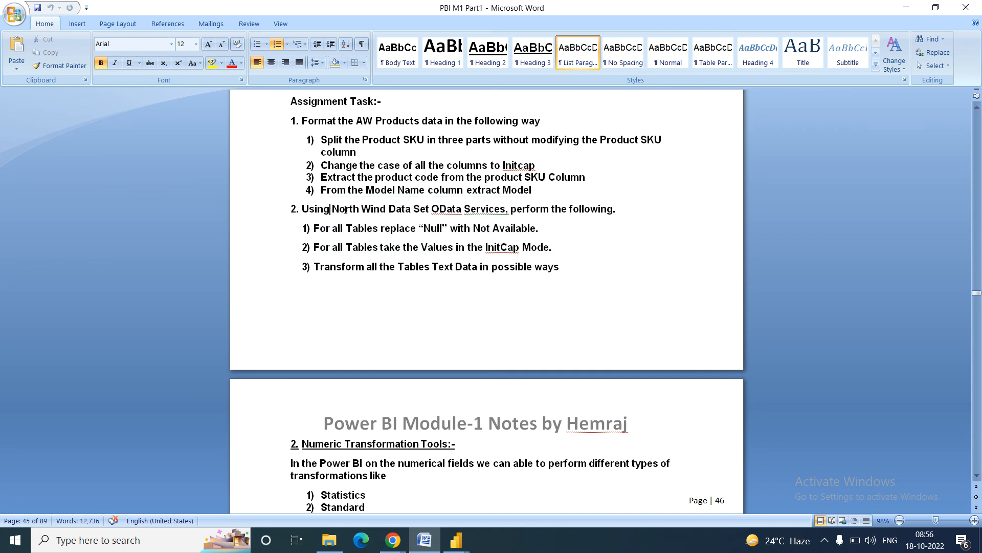
pyautogui.click(392, 544)
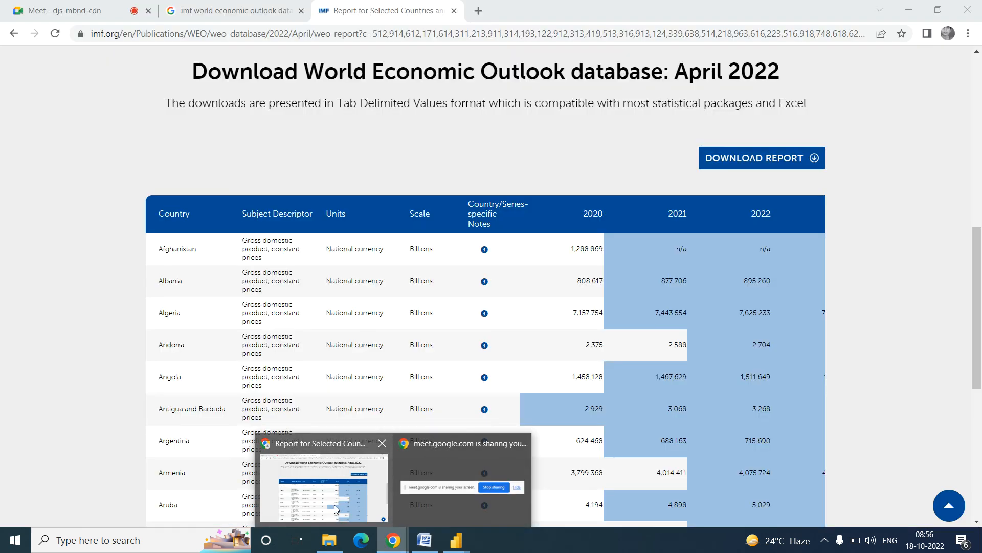
pyautogui.click(335, 508)
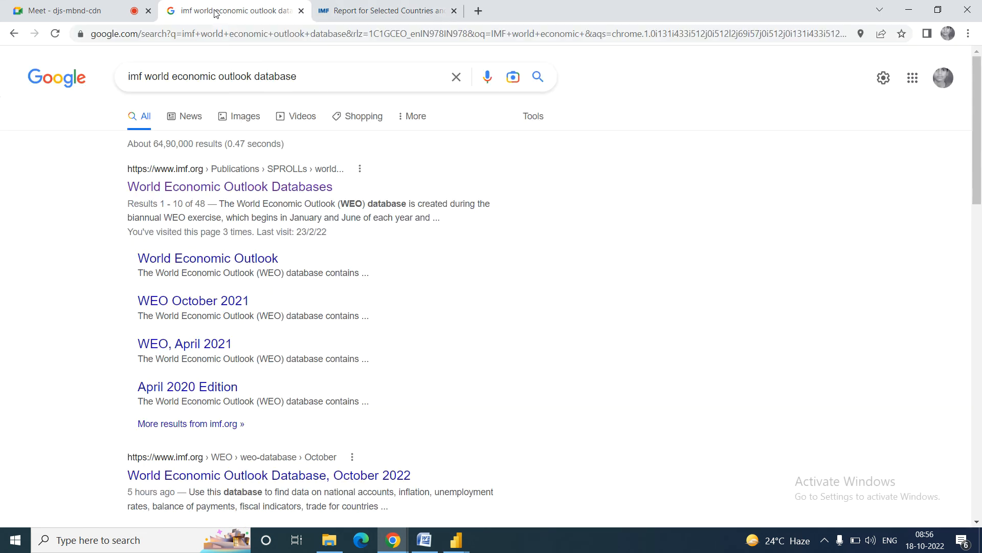
pyautogui.click(230, 10)
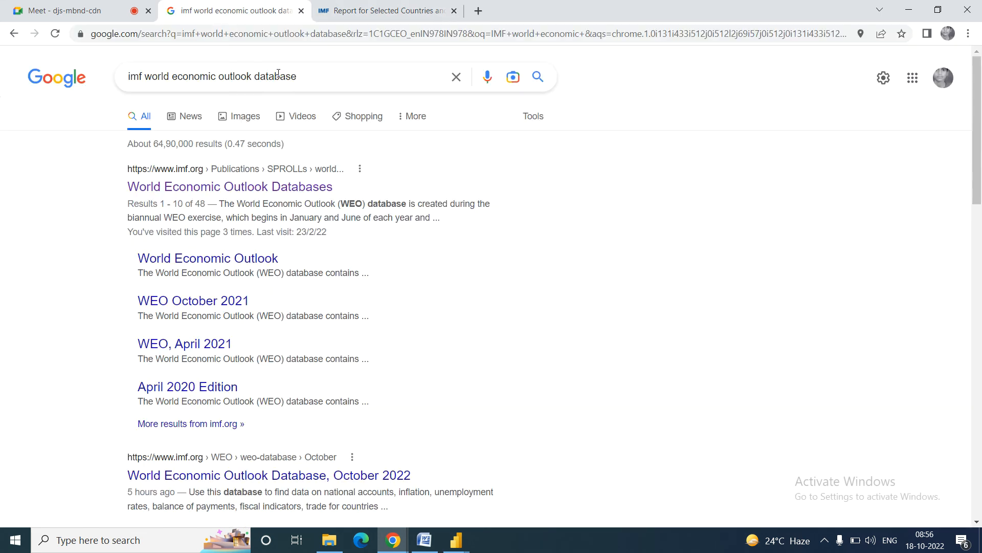
# Step: Replace the Google query with 'northwind odata' and open the Northwind OData service result
pyautogui.tripleClick(305, 76)
pyautogui.write('nor')
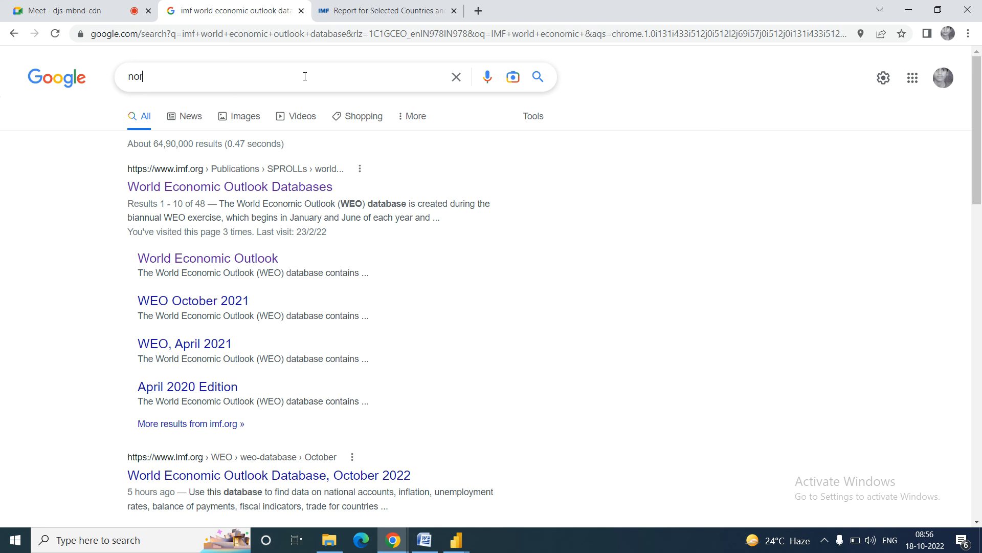
pyautogui.write('thwind datasets')
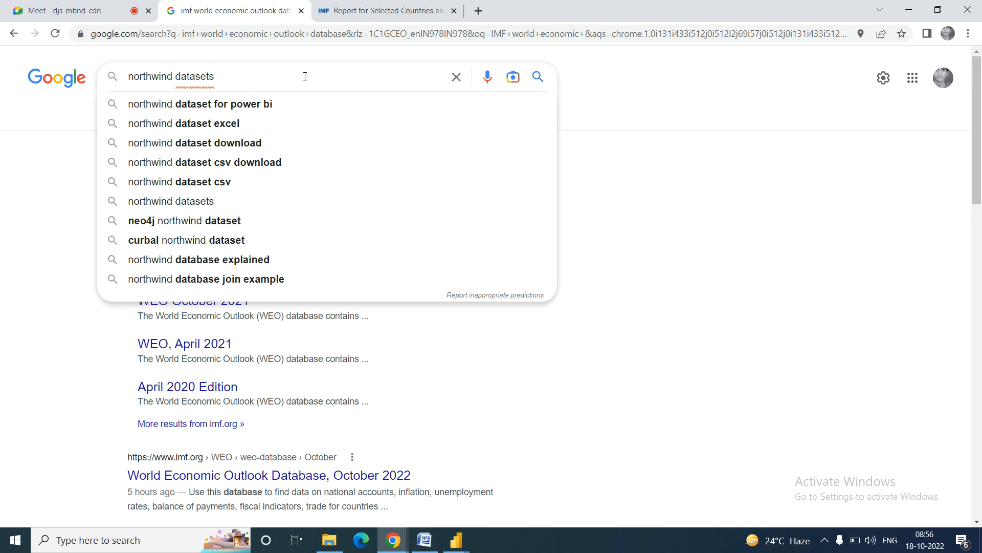
pyautogui.press('BackSpace')
pyautogui.press('BackSpace')
pyautogui.press('BackSpace')
pyautogui.press('BackSpace')
pyautogui.press('BackSpace')
pyautogui.press('BackSpace')
pyautogui.press('BackSpace')
pyautogui.press('BackSpace')
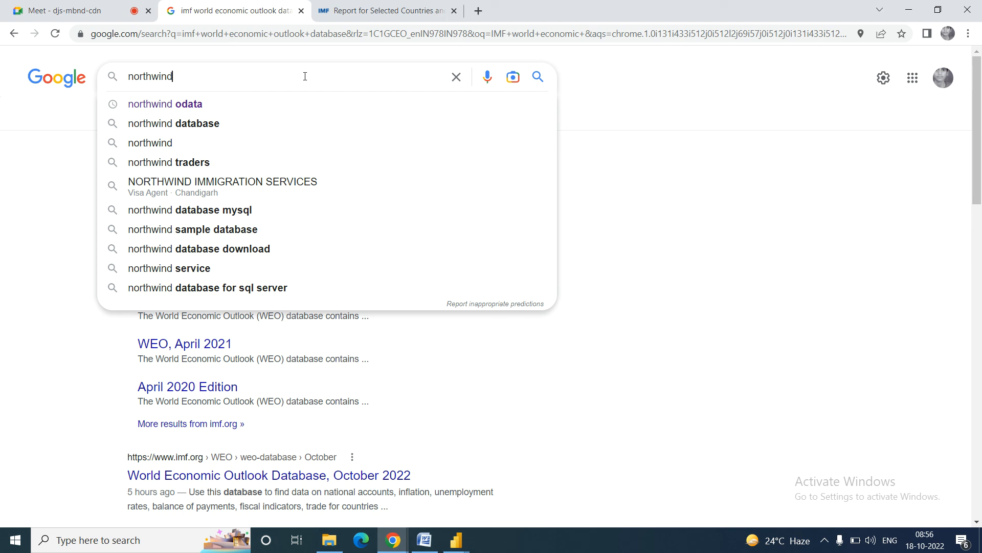
pyautogui.click(169, 108)
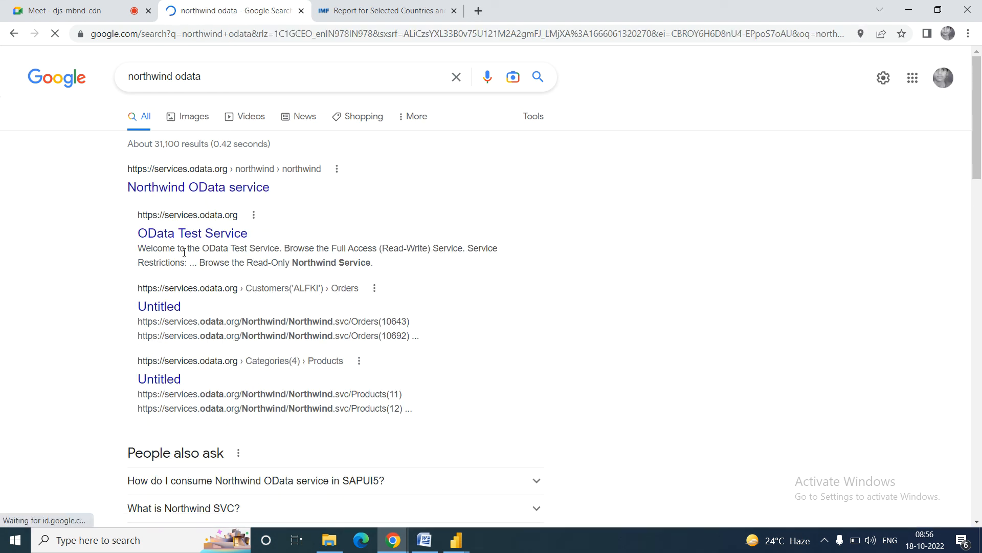
pyautogui.click(194, 196)
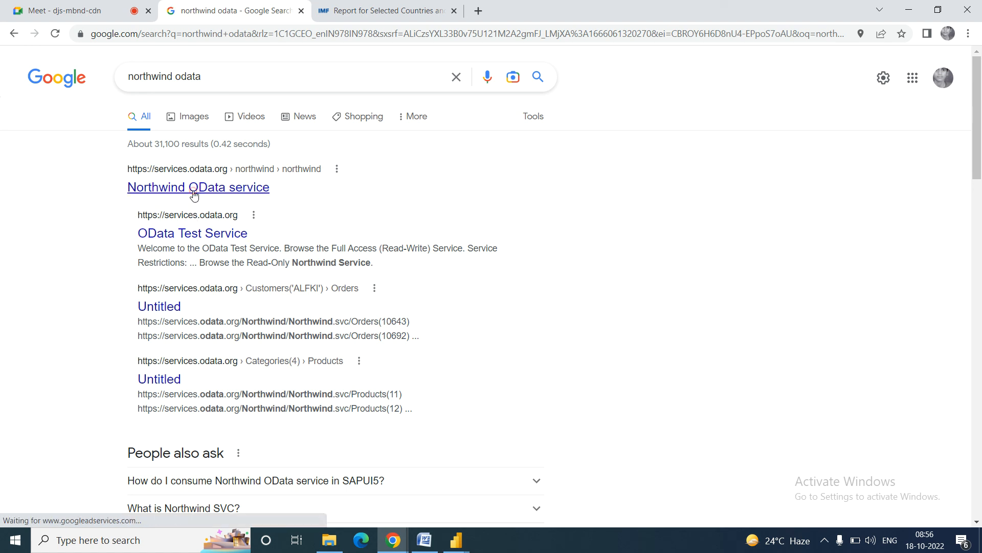
# Step: Select the services.odata.org/v4/northwind/northwind.svc/ URL in the new tab, then return to Power Query Editor
pyautogui.click(533, 15)
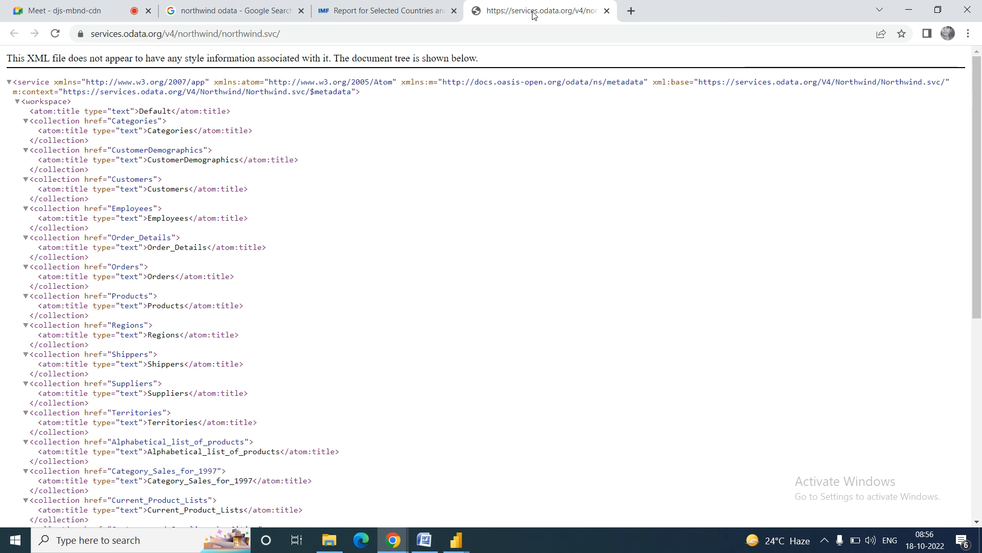
pyautogui.click(292, 33)
pyautogui.hotkey('ctrl', 'c')
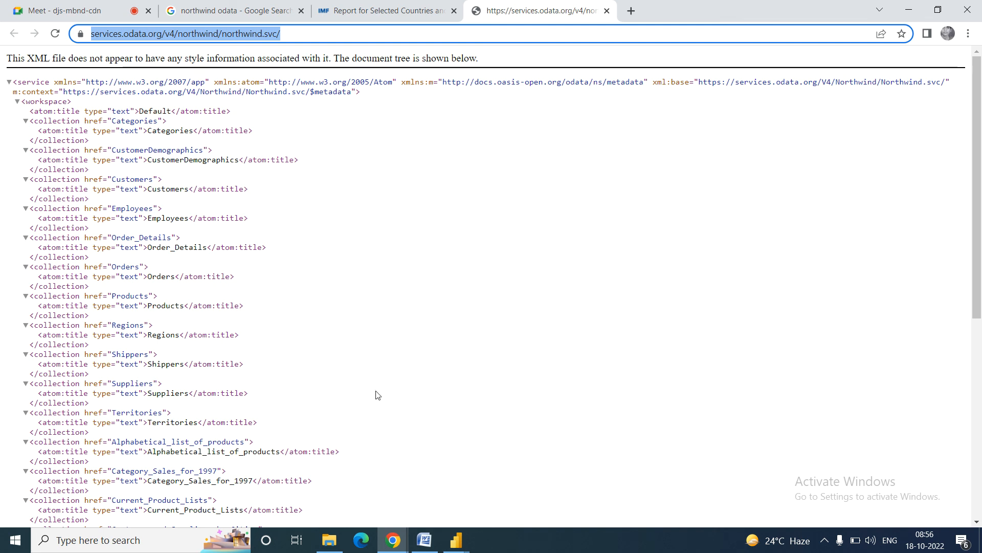
pyautogui.moveTo(455, 542)
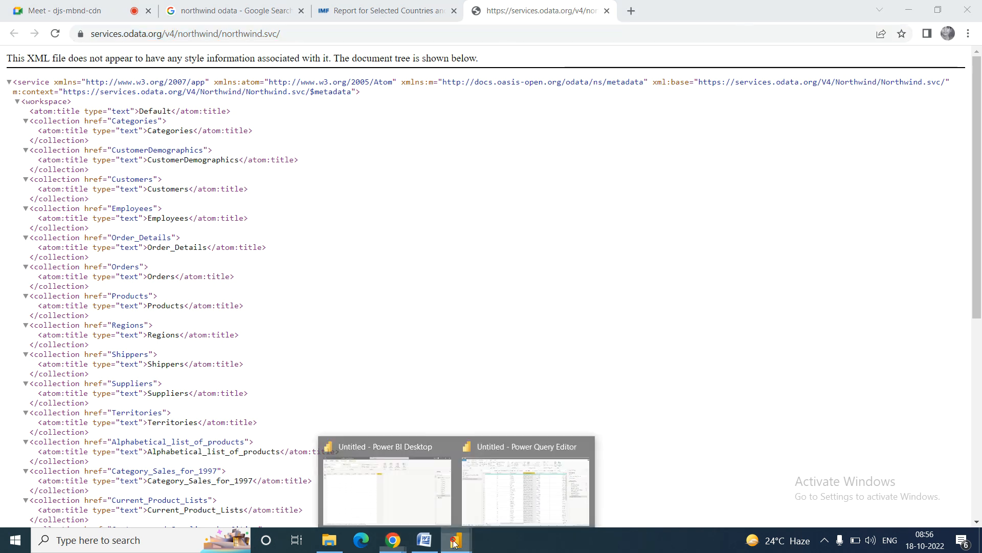
pyautogui.click(503, 492)
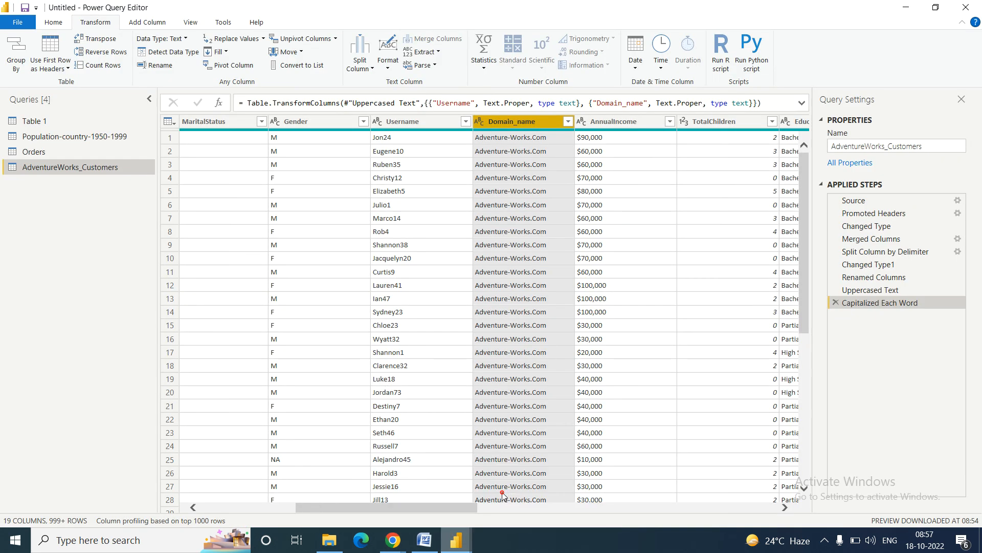
# Step: Connect a new OData feed source using the pasted Northwind service URL
pyautogui.click(57, 23)
pyautogui.click(61, 69)
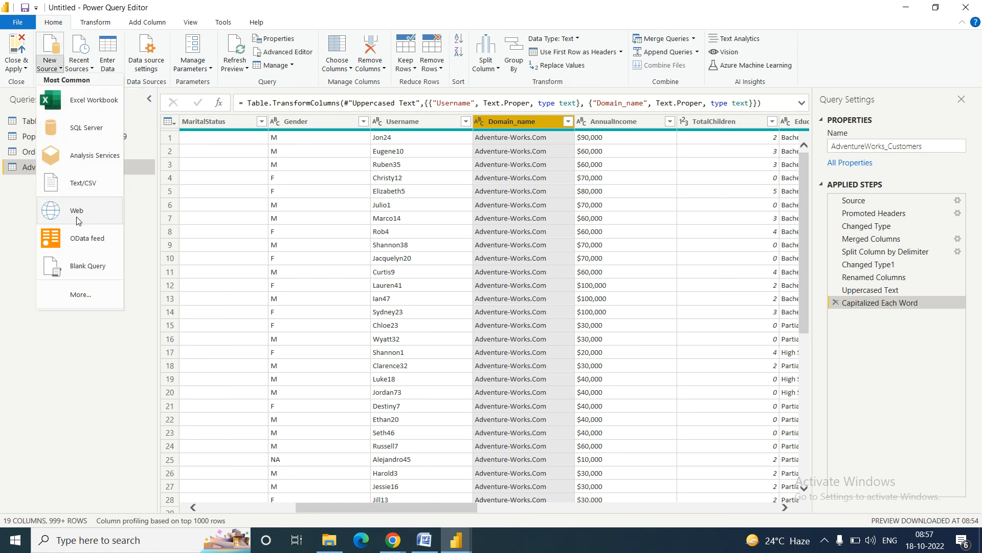
pyautogui.click(79, 245)
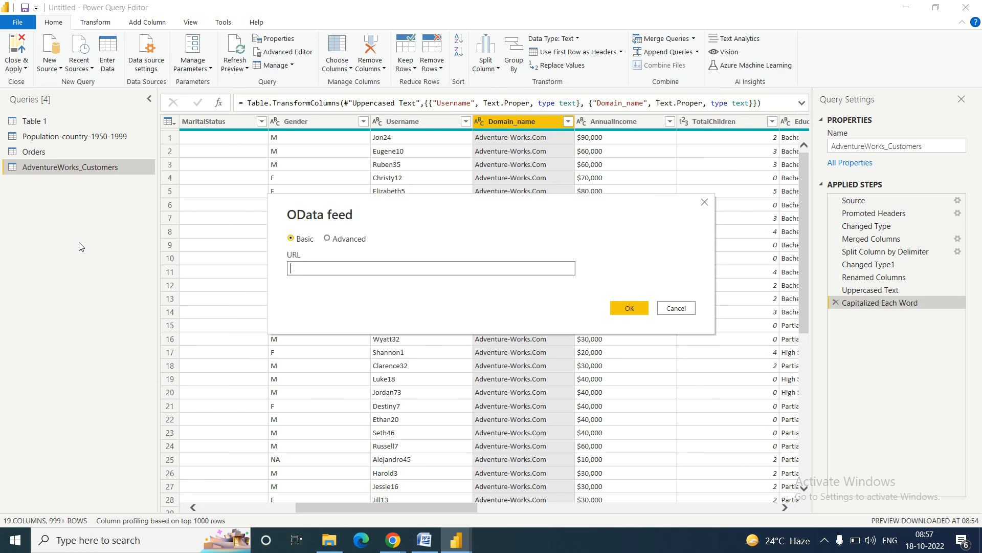
pyautogui.hotkey('ctrl', 'v')
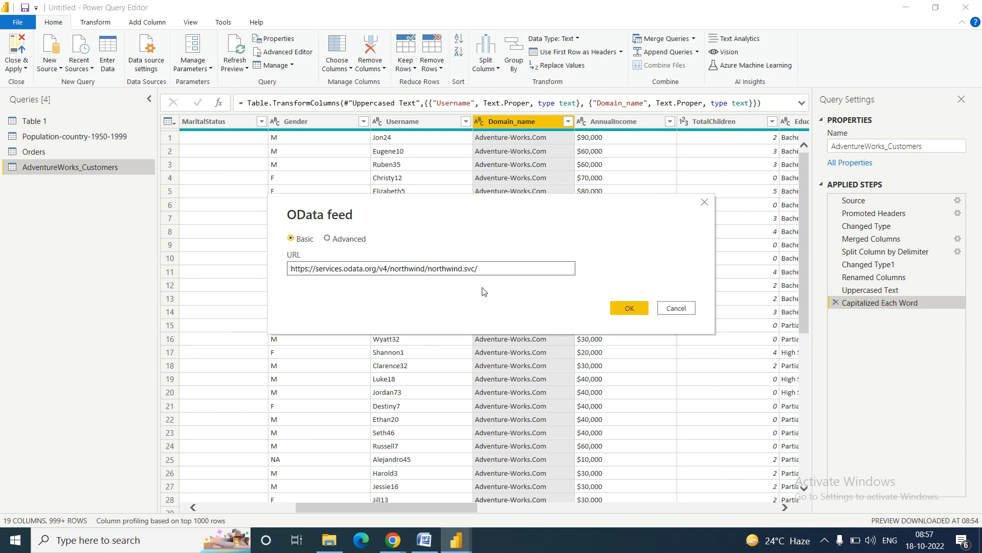
pyautogui.click(626, 308)
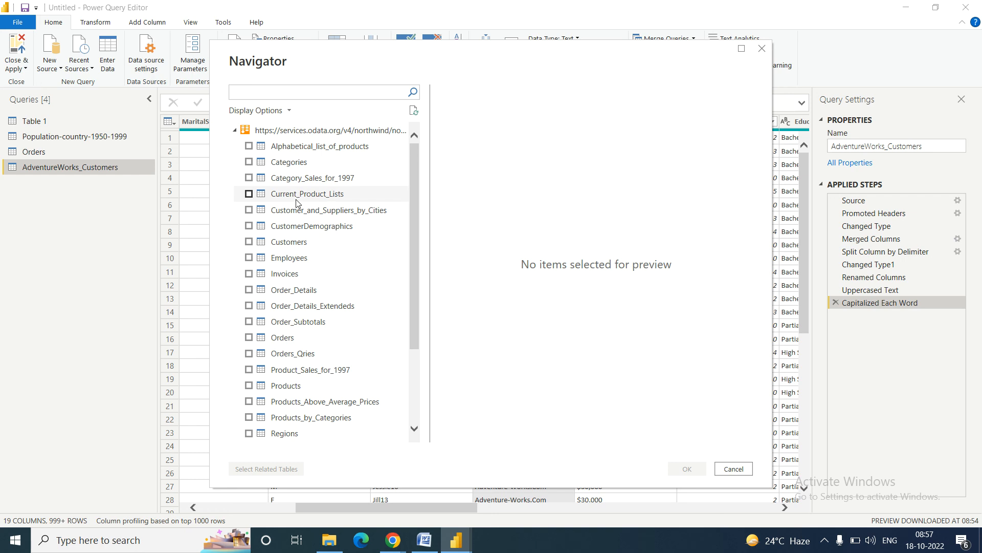
# Step: Preview the Customers and Orders tables, then close the Navigator without loading anything
pyautogui.click(288, 248)
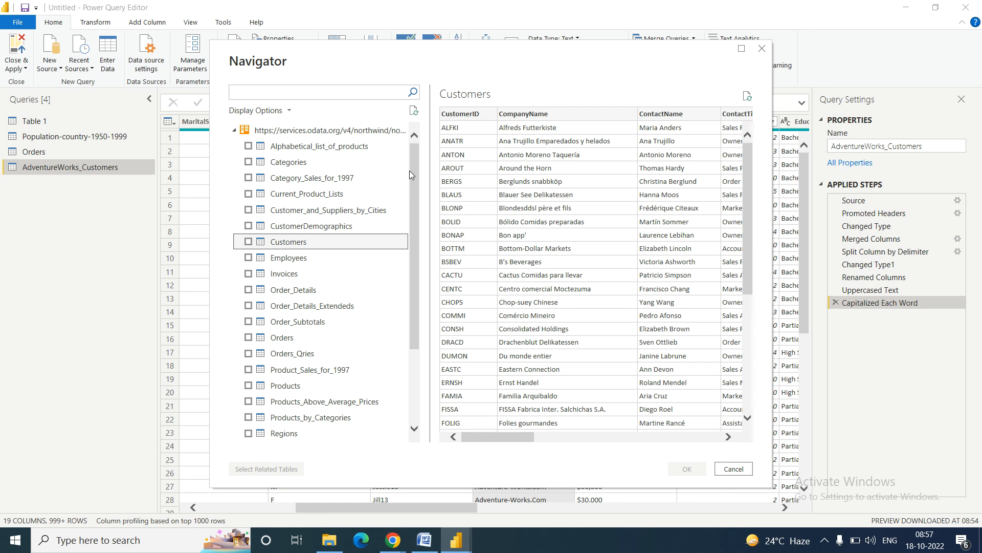
pyautogui.moveTo(412, 174); pyautogui.dragTo(418, 250)
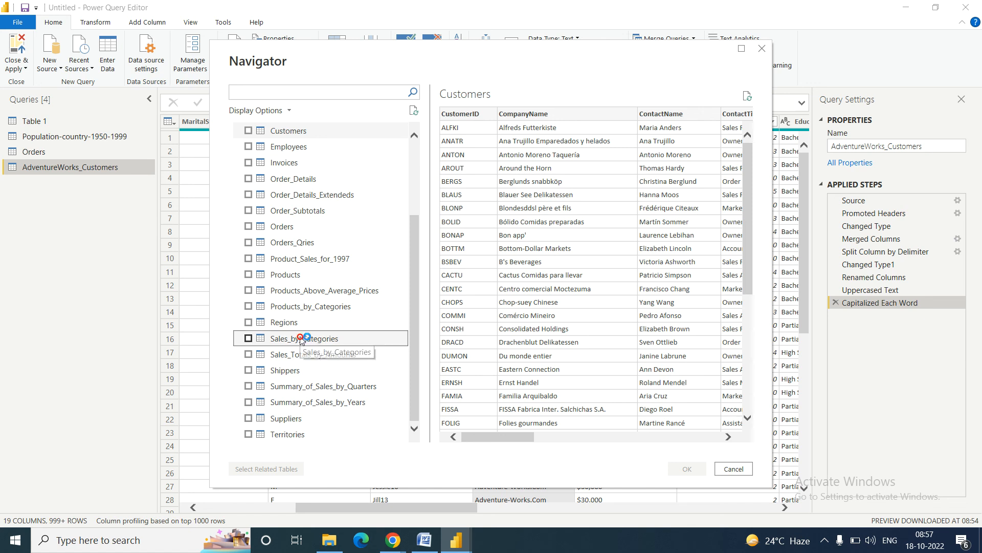
pyautogui.click(282, 226)
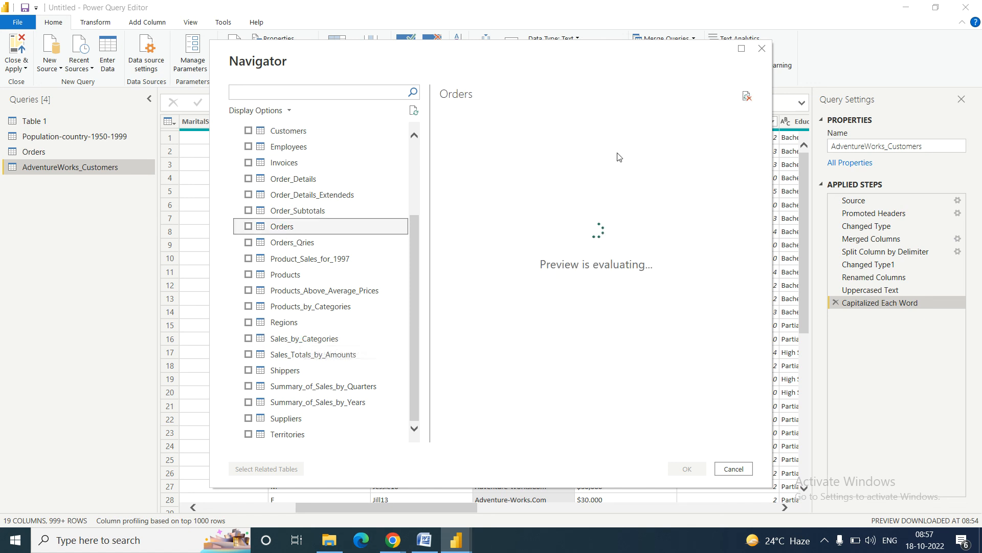
pyautogui.click(763, 49)
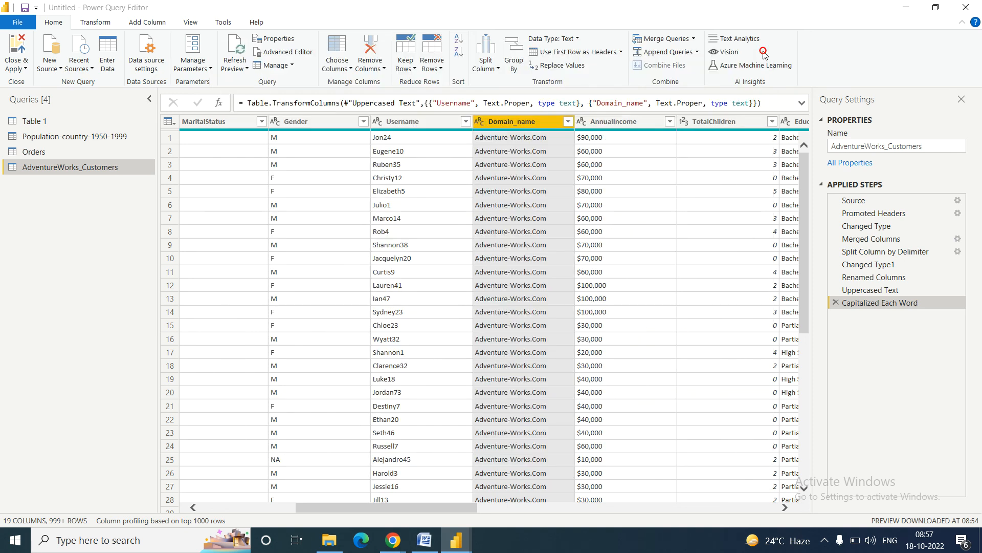
# Step: Bring up the Word notes and highlight the three North Wind assignment tasks
pyautogui.click(426, 541)
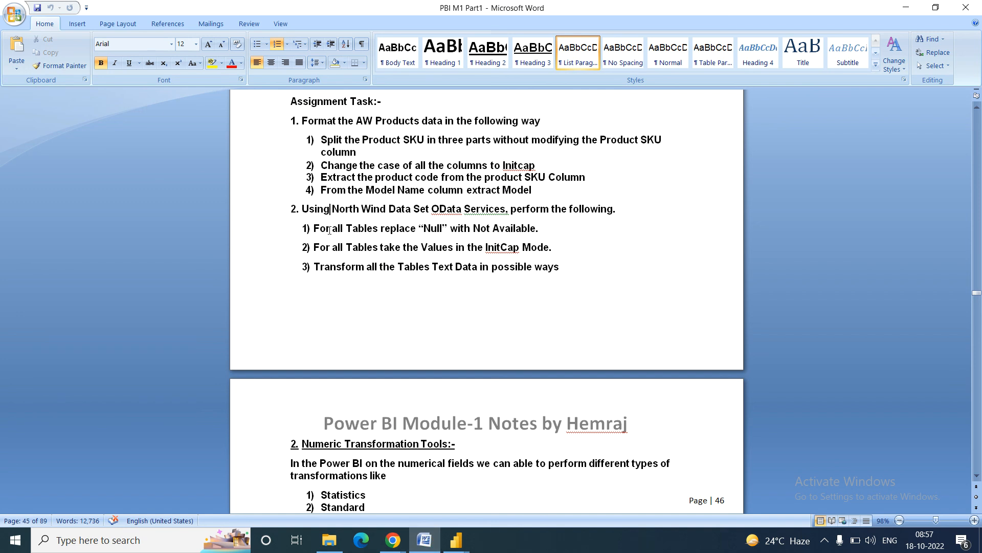
pyautogui.moveTo(316, 228); pyautogui.dragTo(556, 270)
pyautogui.click(520, 318)
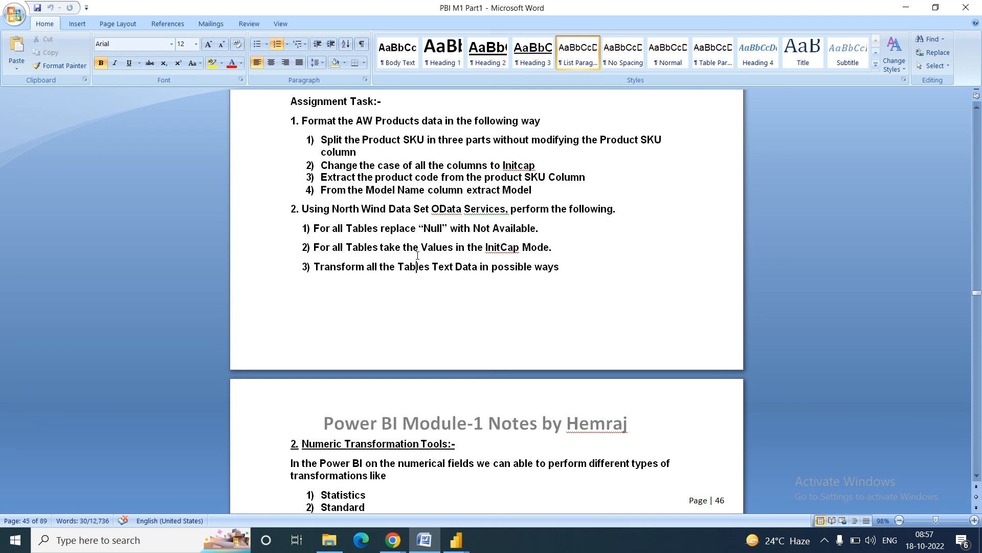
# Step: Move down the notes to page 46's Numeric Transformation Tools section
pyautogui.press('Down')
pyautogui.press('Down')
pyautogui.press('Down')
pyautogui.press('Down')
pyautogui.press('Down')
pyautogui.press('Down')
pyautogui.press('Down')
pyautogui.press('Down')
pyautogui.press('Down')
pyautogui.press('Down')
pyautogui.press('Down')
pyautogui.press('Down')
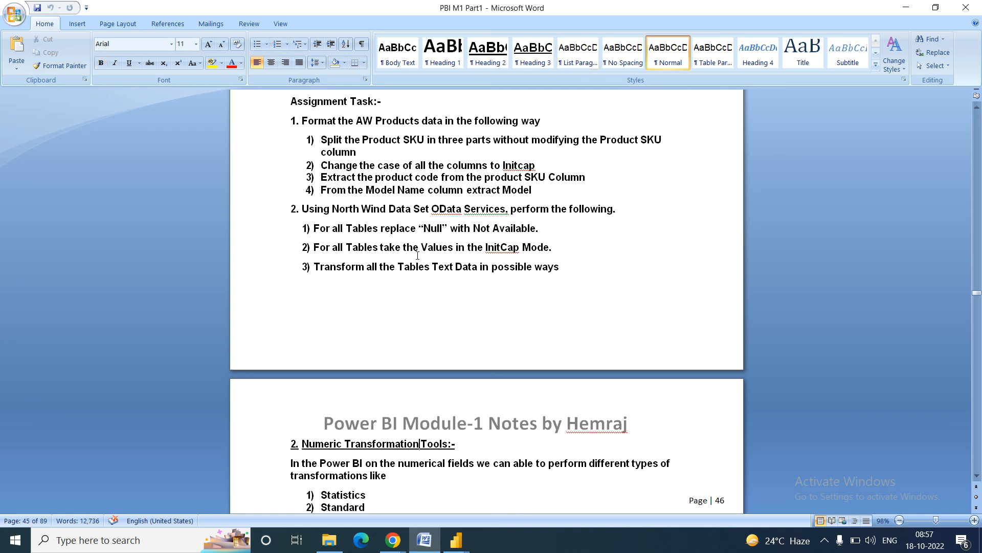
pyautogui.press('Down')
pyautogui.press('Down')
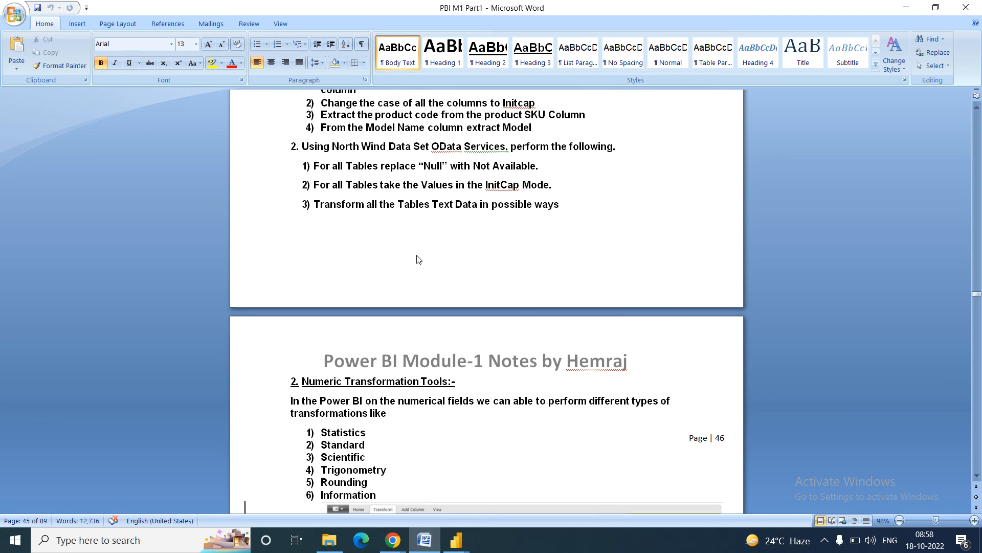
pyautogui.press('Down')
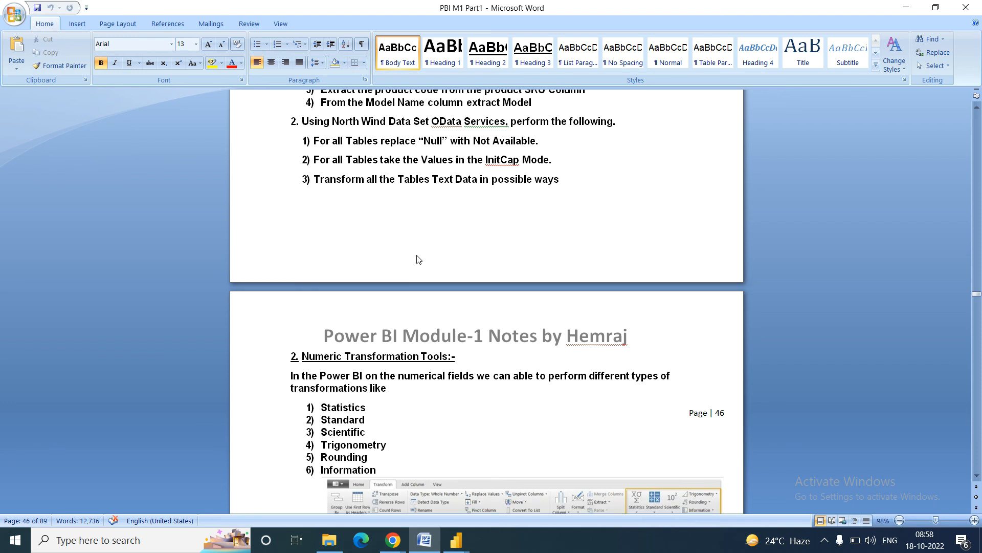
pyautogui.press('Down')
pyautogui.press('Down')
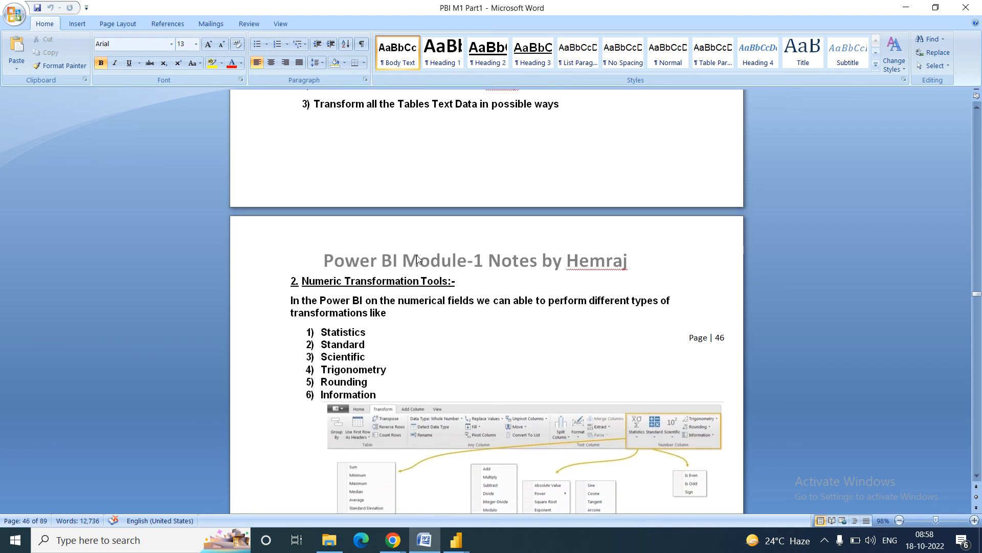
pyautogui.press('Down')
pyautogui.press('Down')
pyautogui.press('Down')
pyautogui.press('Down')
pyautogui.press('Down')
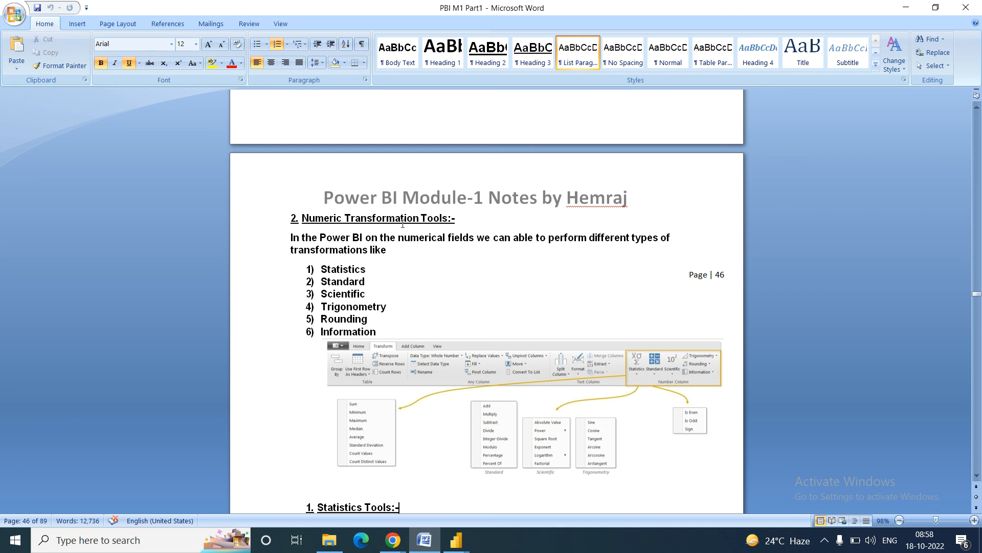
pyautogui.click(348, 248)
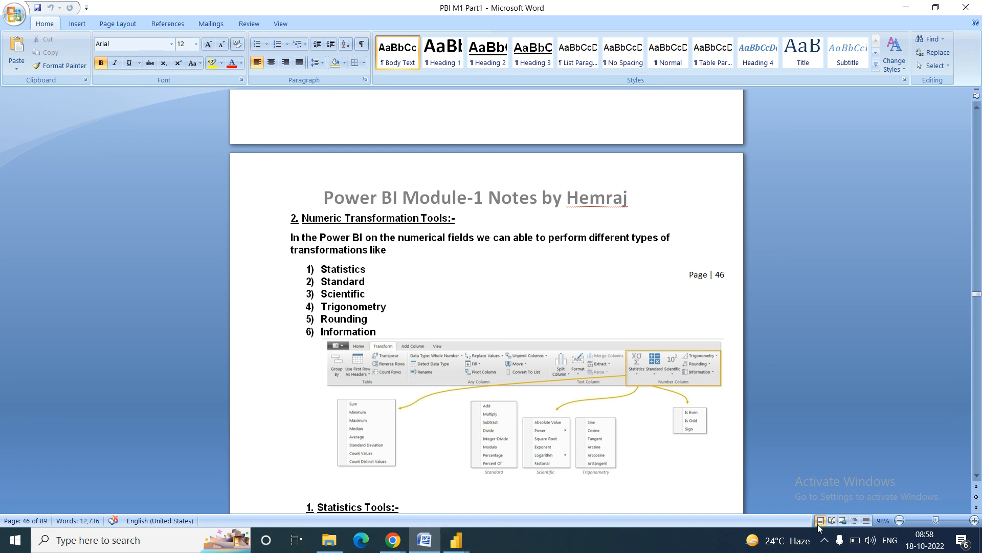
pyautogui.moveTo(393, 542)
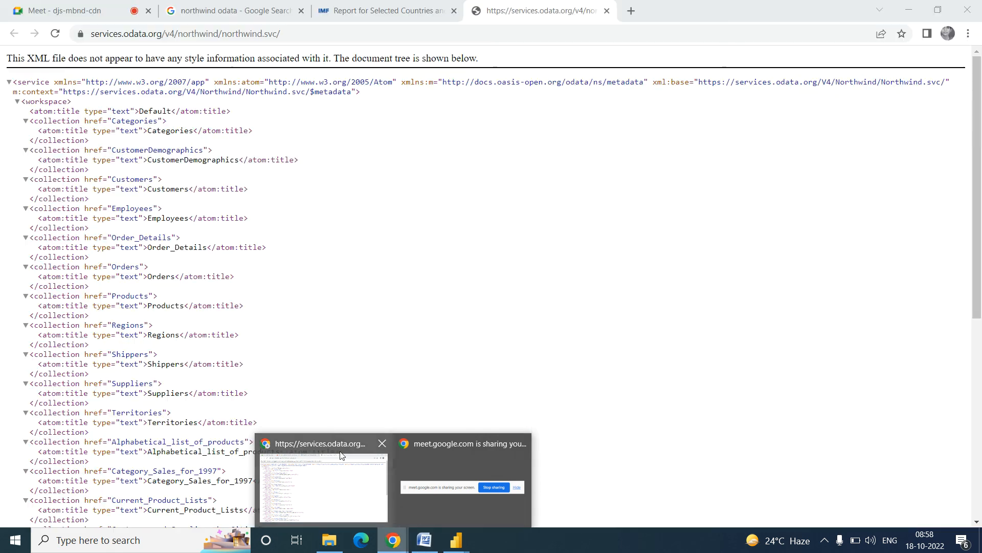
# Step: Switch to the Meet tab in Chrome and stop presenting the screen
pyautogui.click(328, 511)
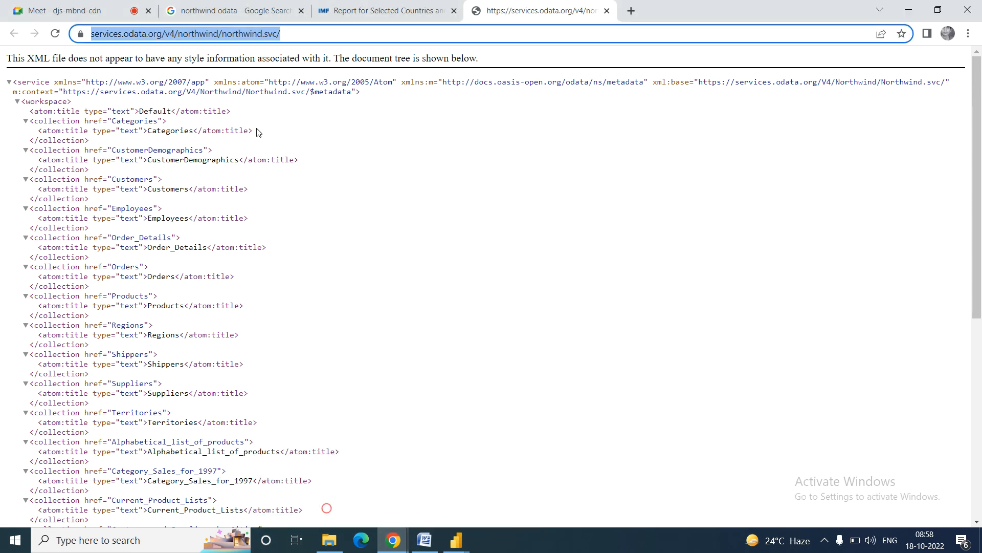
pyautogui.click(83, 4)
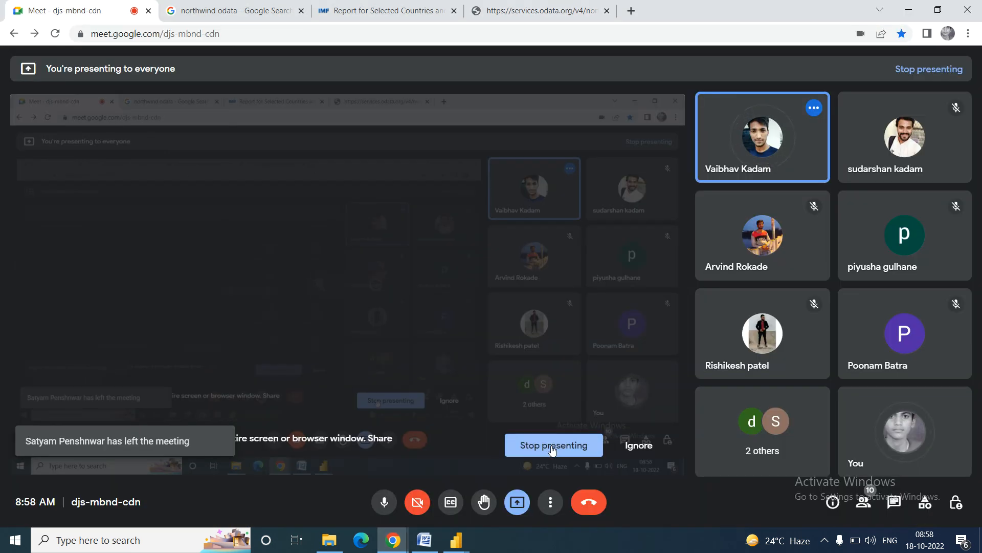
pyautogui.click(555, 445)
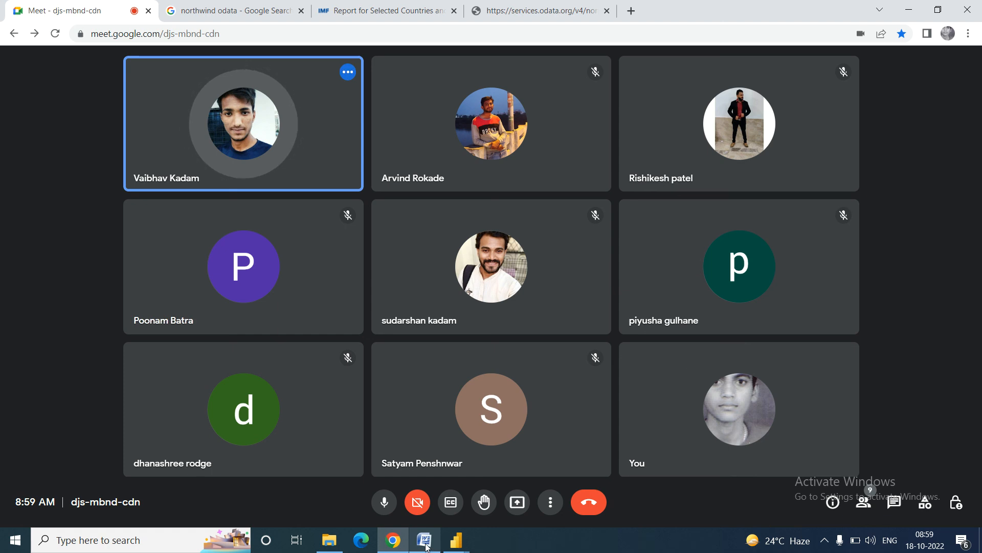
# Step: Bring Power Query Editor forward and check the Remove Rows options without choosing one
pyautogui.moveTo(456, 540)
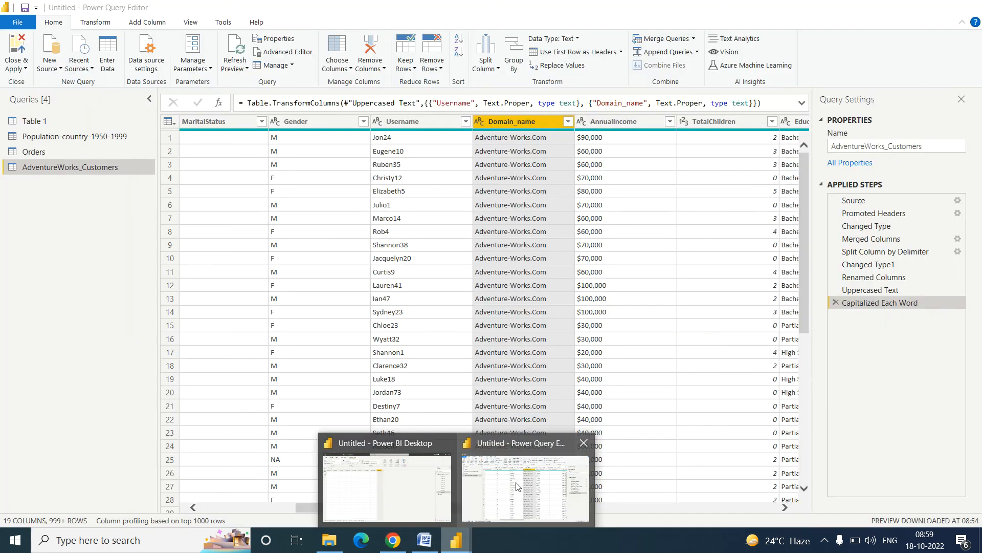
pyautogui.click(516, 486)
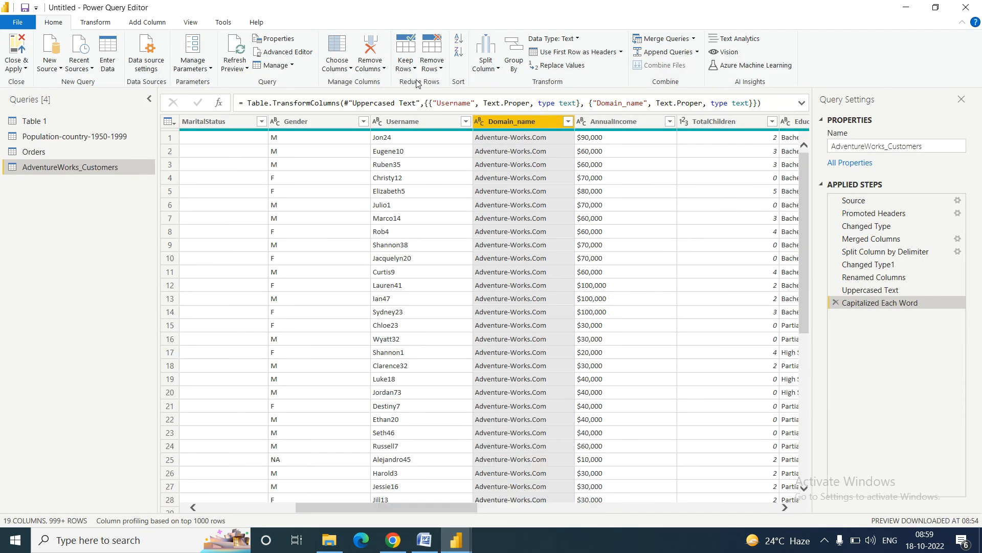
pyautogui.click(441, 69)
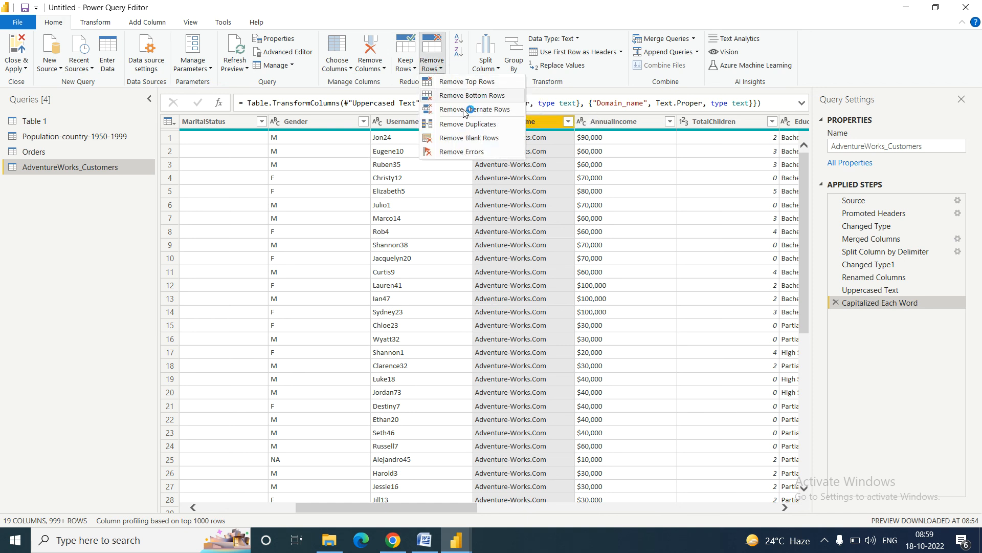
pyautogui.click(868, 65)
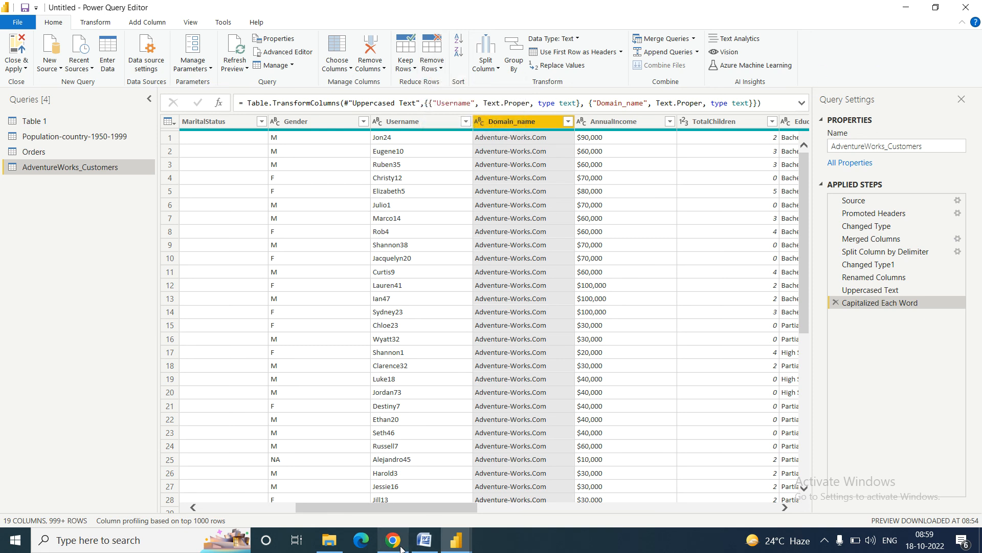
# Step: Leave the Google Meet call, choosing to end it for everyone
pyautogui.click(393, 539)
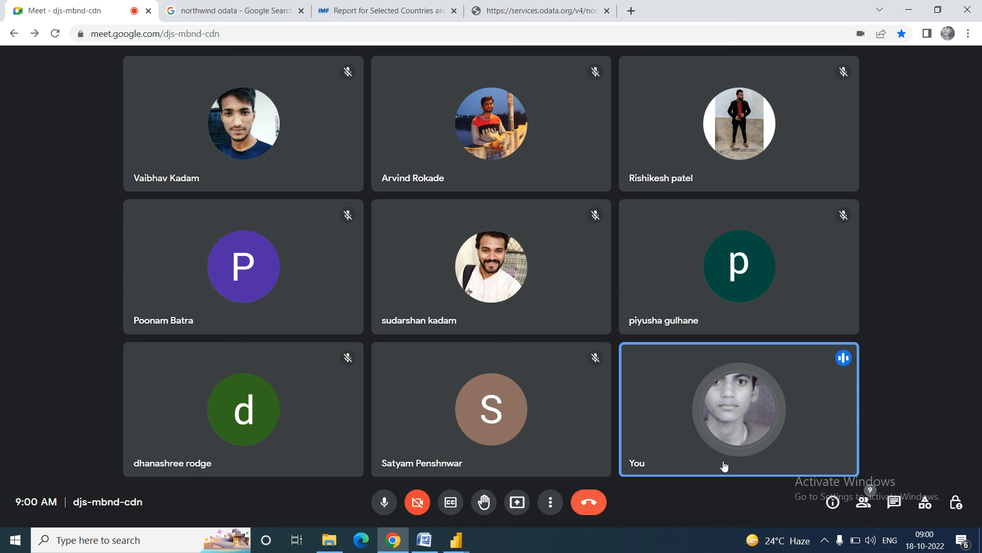
pyautogui.click(589, 505)
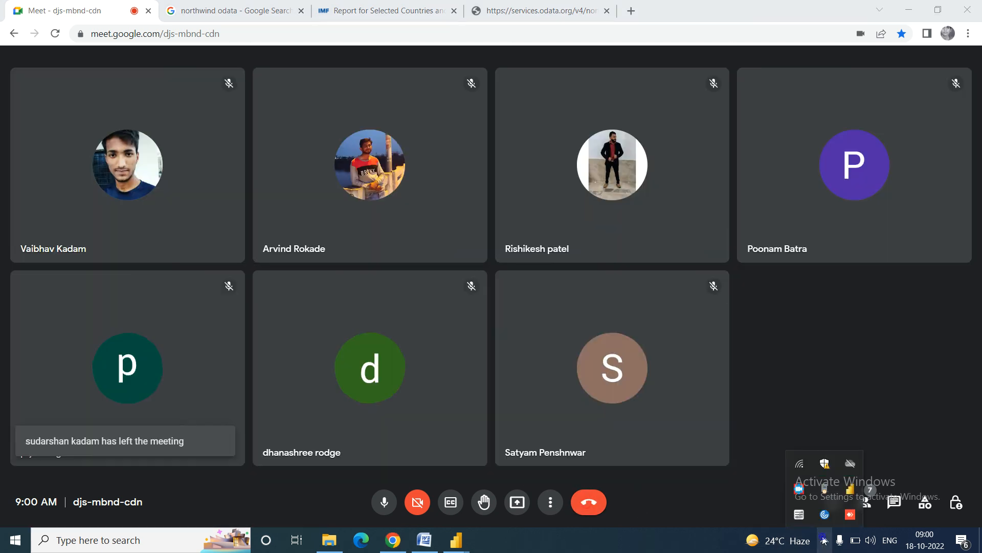
pyautogui.click(823, 540)
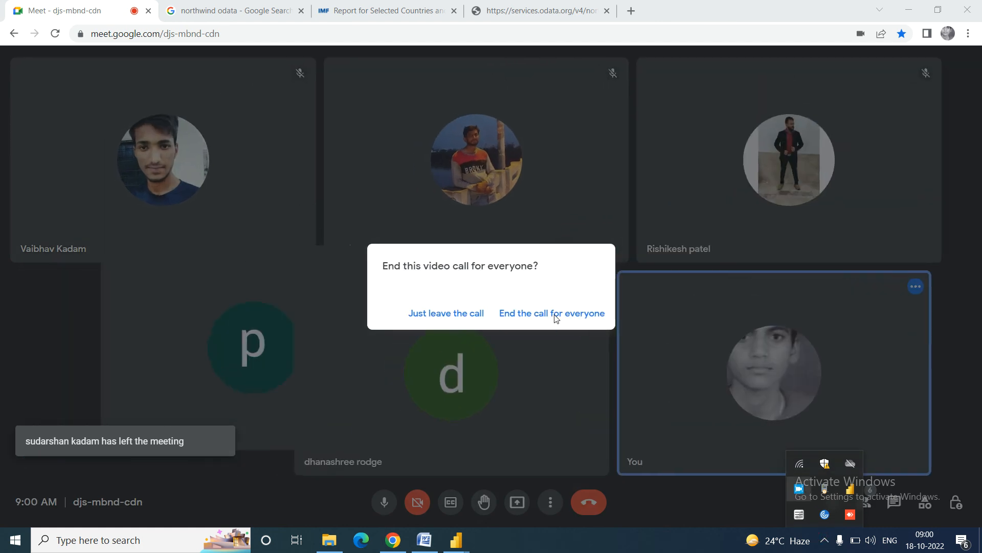
pyautogui.click(551, 313)
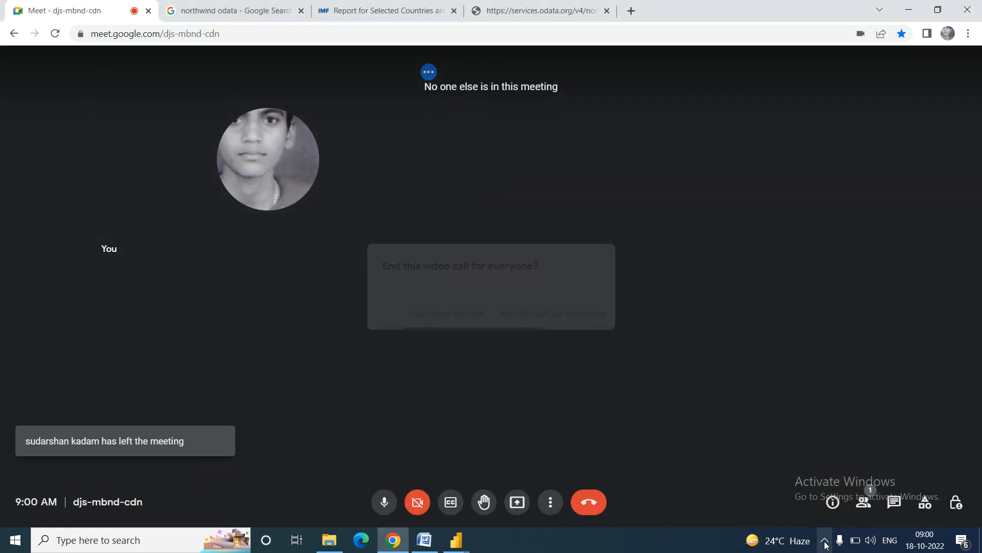
pyautogui.click(825, 541)
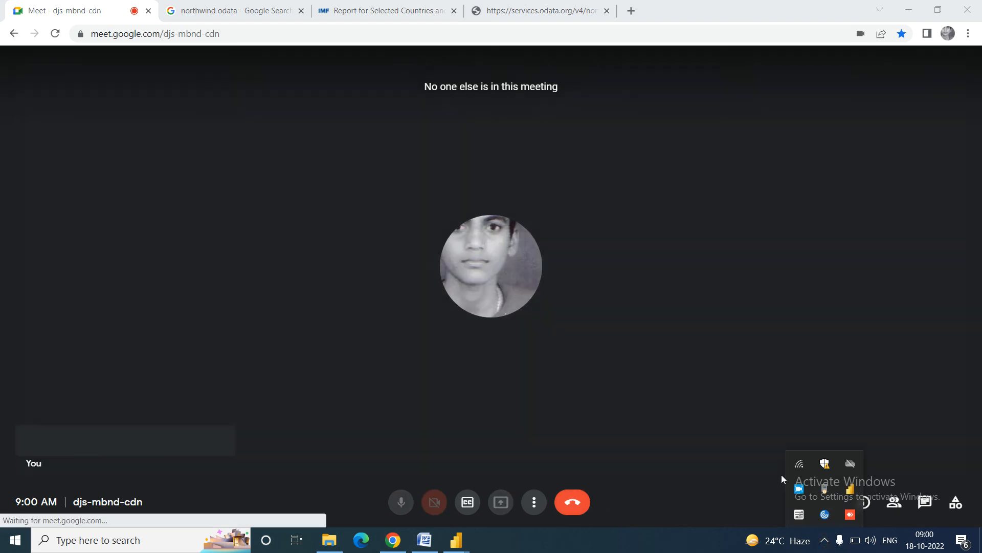